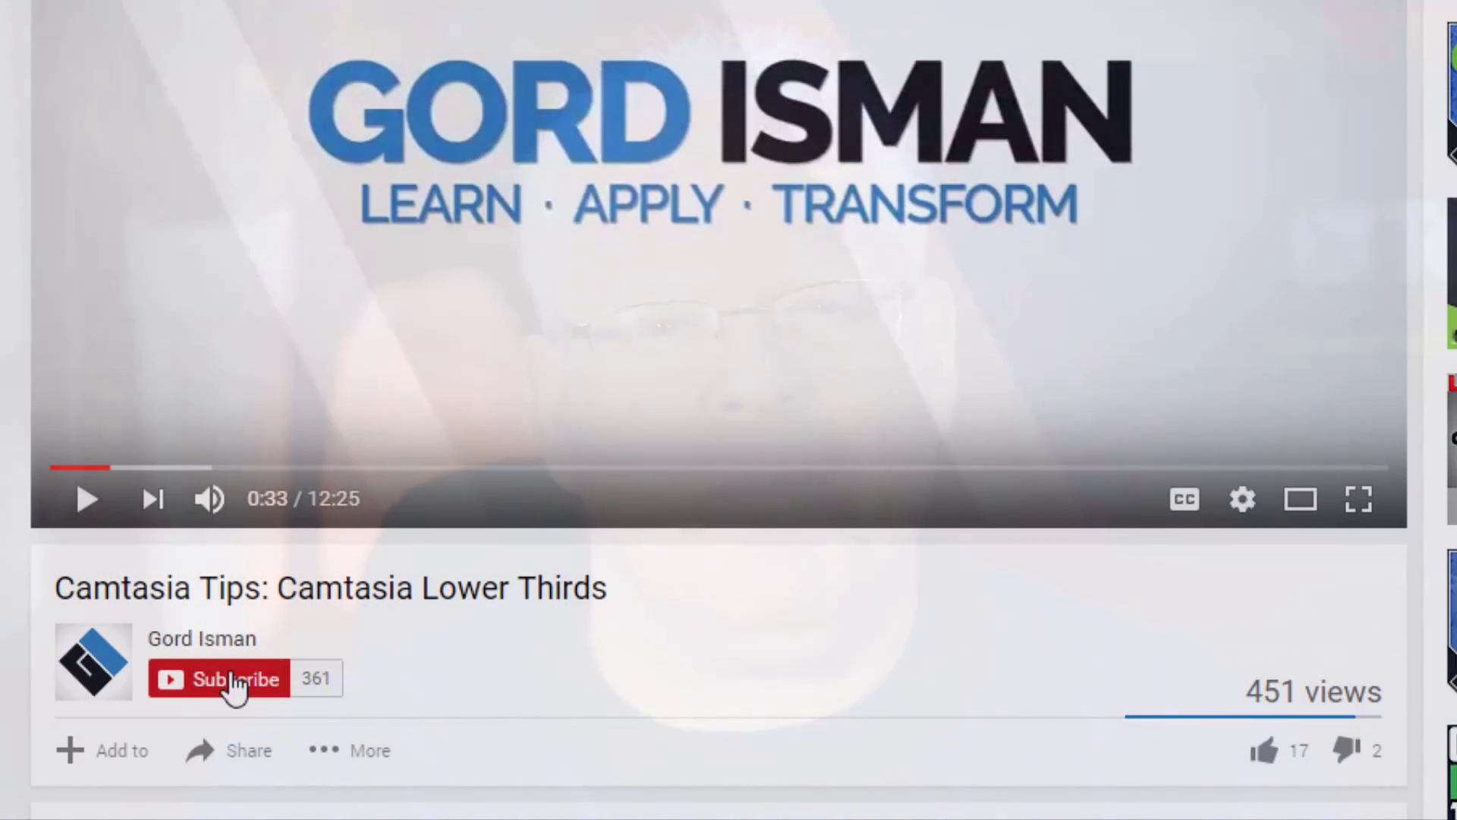
Step: Subscribe to the channel and save 'Send me all notifications for this channel' for it
{"action": "left_click", "coordinate": [235, 687]}
{"action": "left_click", "coordinate": [324, 678]}
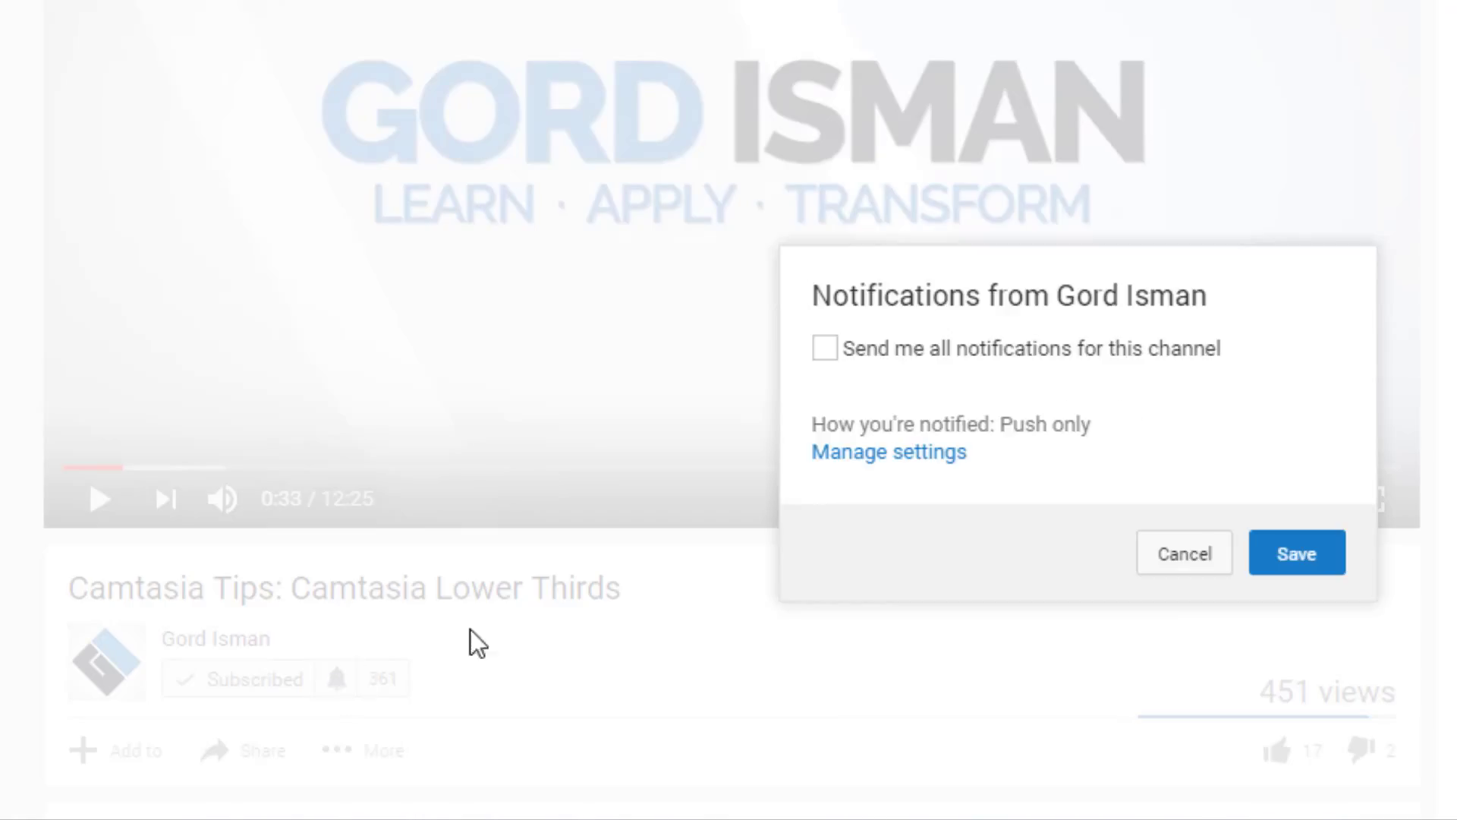
{"action": "left_click", "coordinate": [826, 349]}
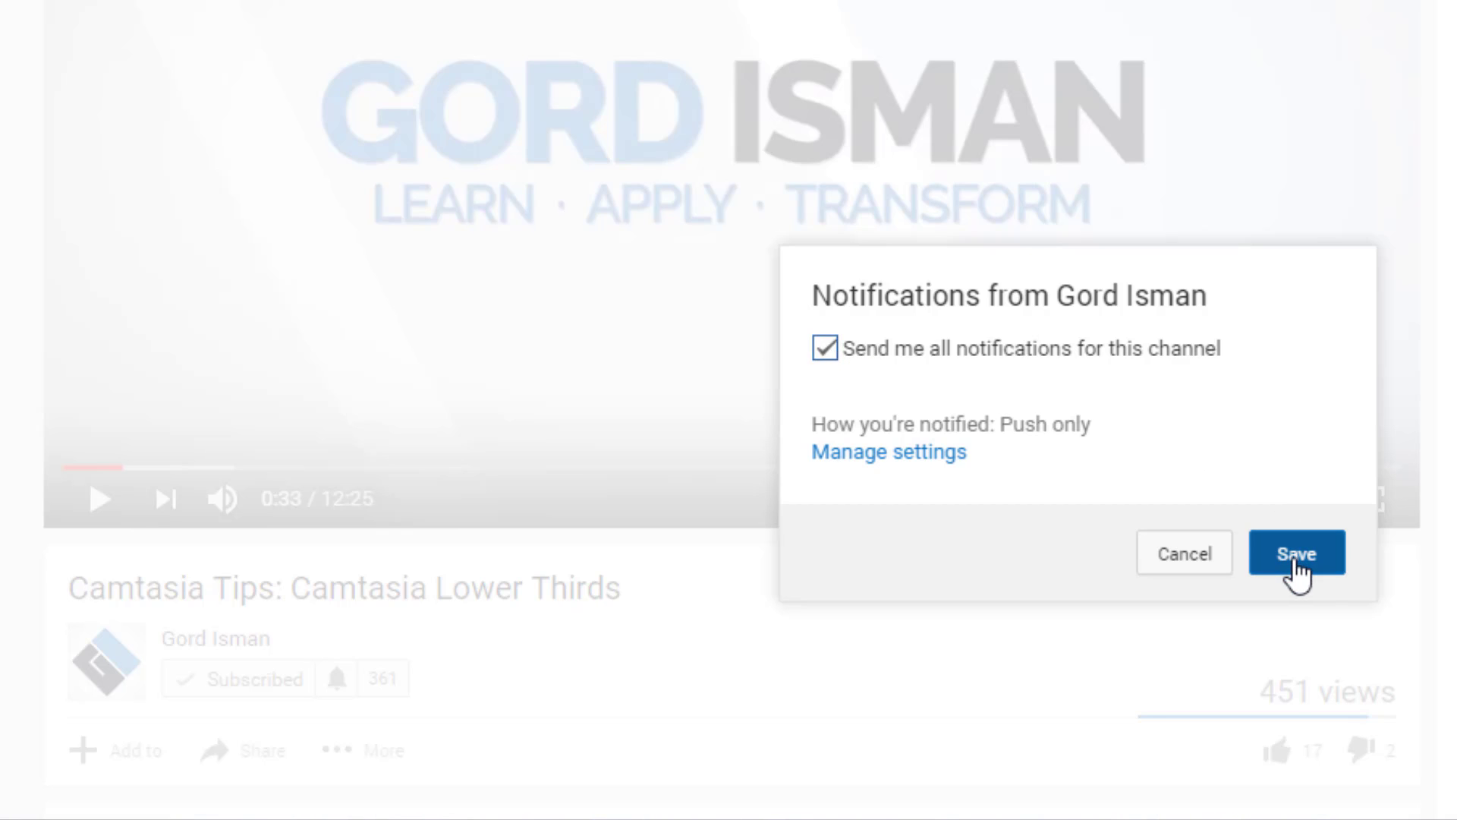
{"action": "left_click", "coordinate": [1294, 565]}
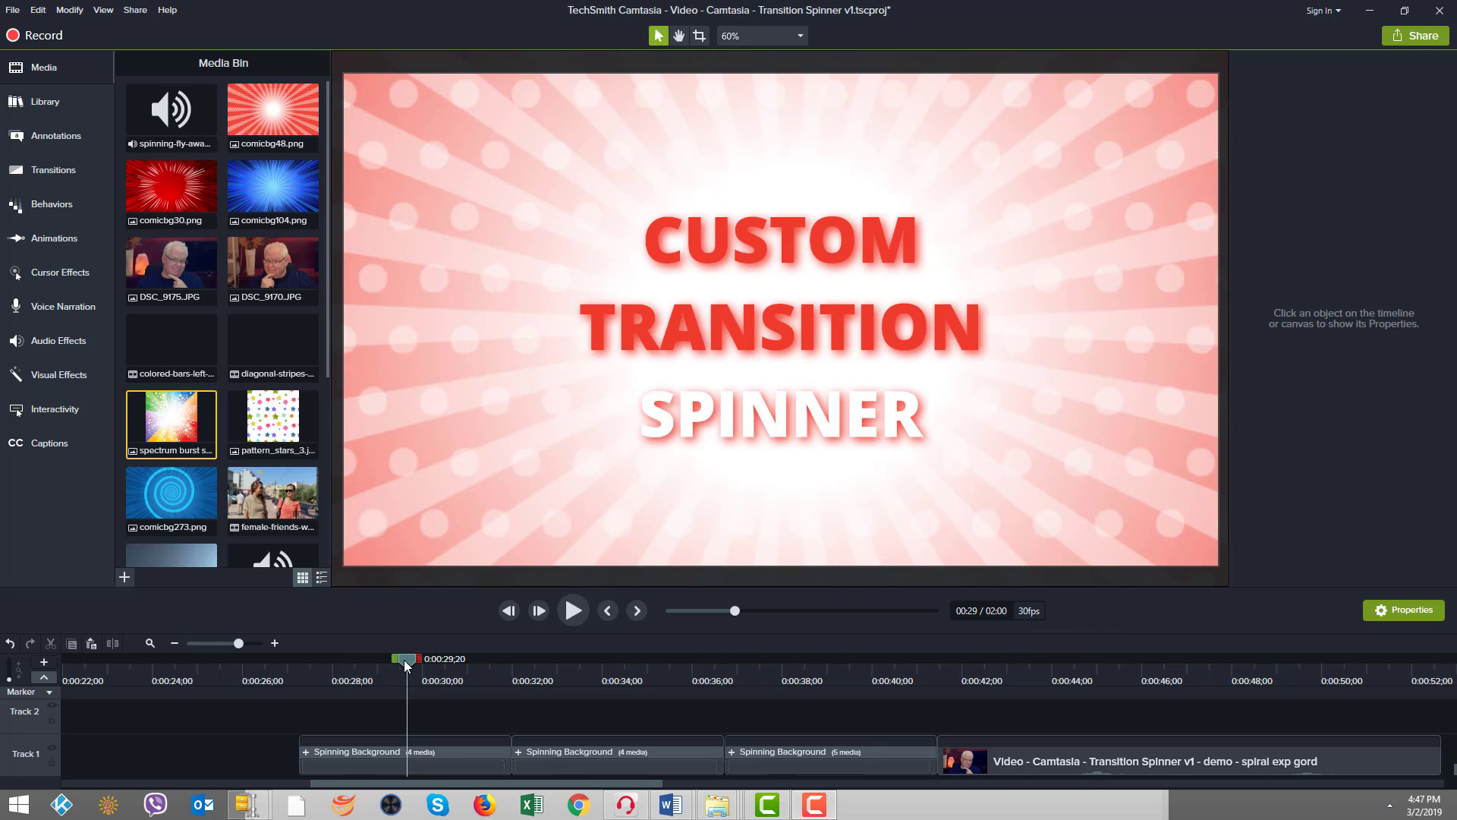
{"action": "left_click_drag", "start_coordinate": [407, 660], "coordinate": [345, 661]}
{"action": "left_click", "coordinate": [286, 679]}
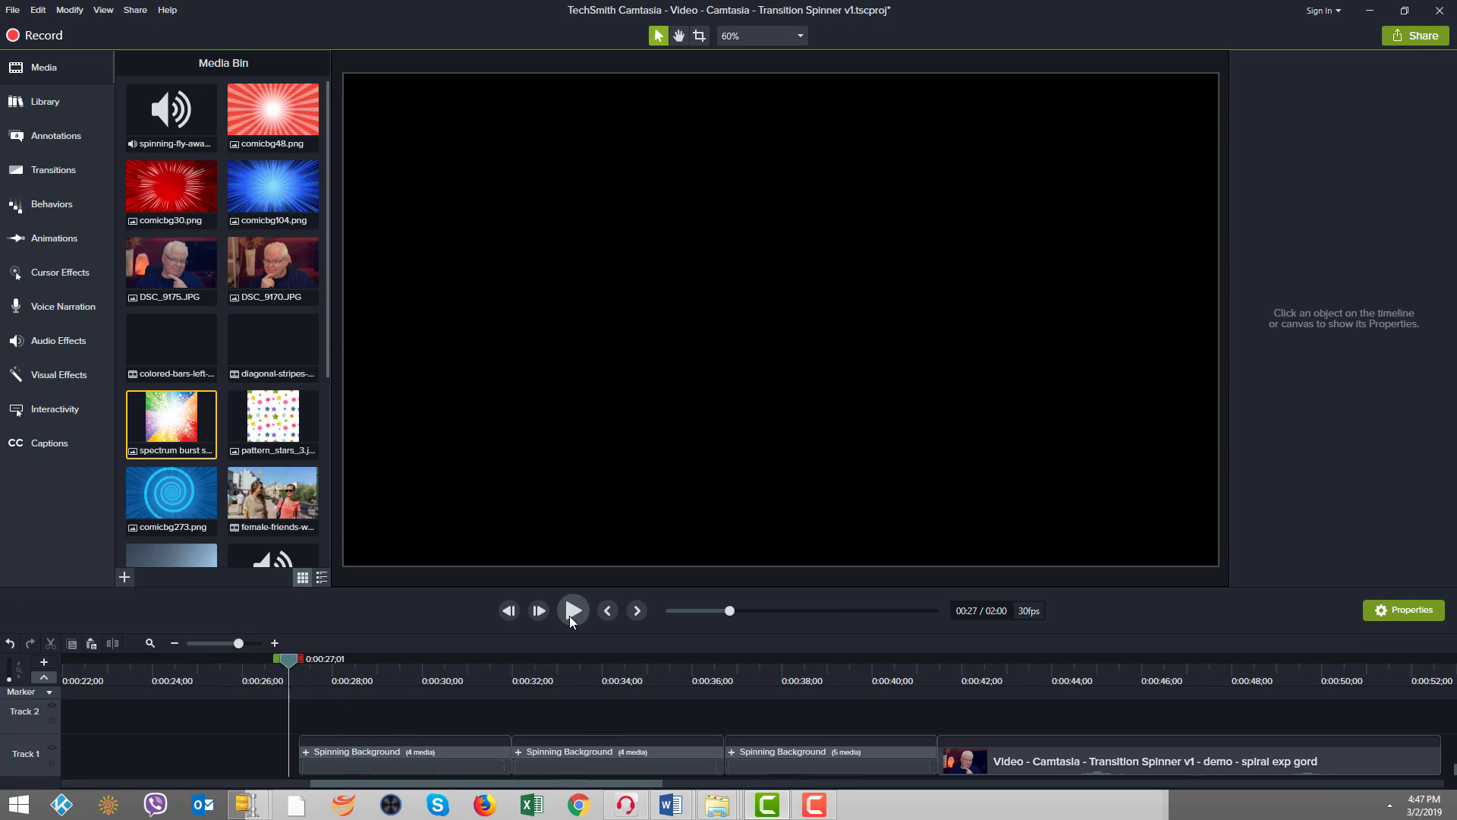
{"action": "left_click", "coordinate": [573, 611]}
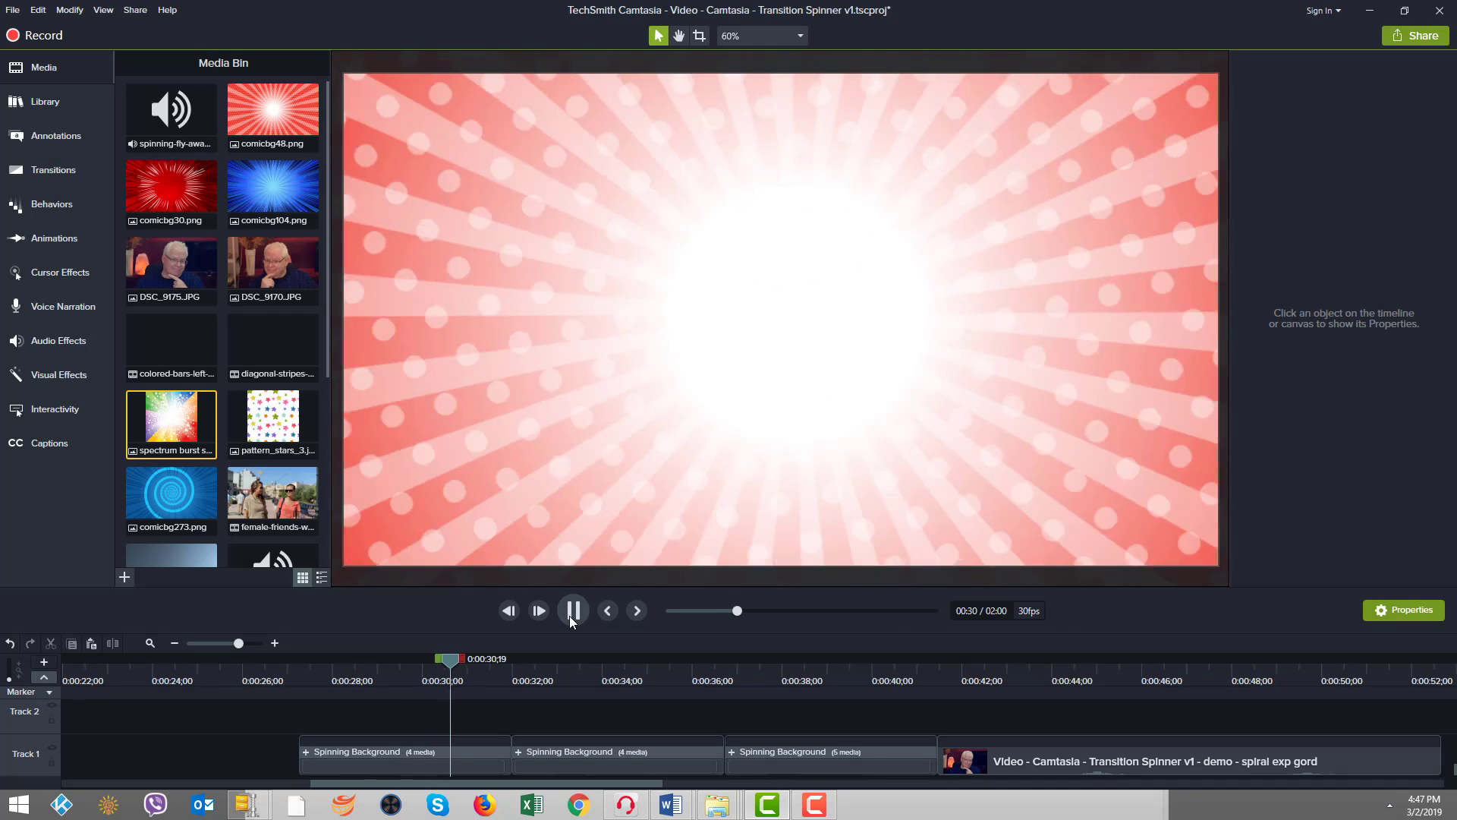
{"action": "left_click", "coordinate": [571, 621]}
{"action": "left_click", "coordinate": [571, 621]}
{"action": "left_click", "coordinate": [572, 621]}
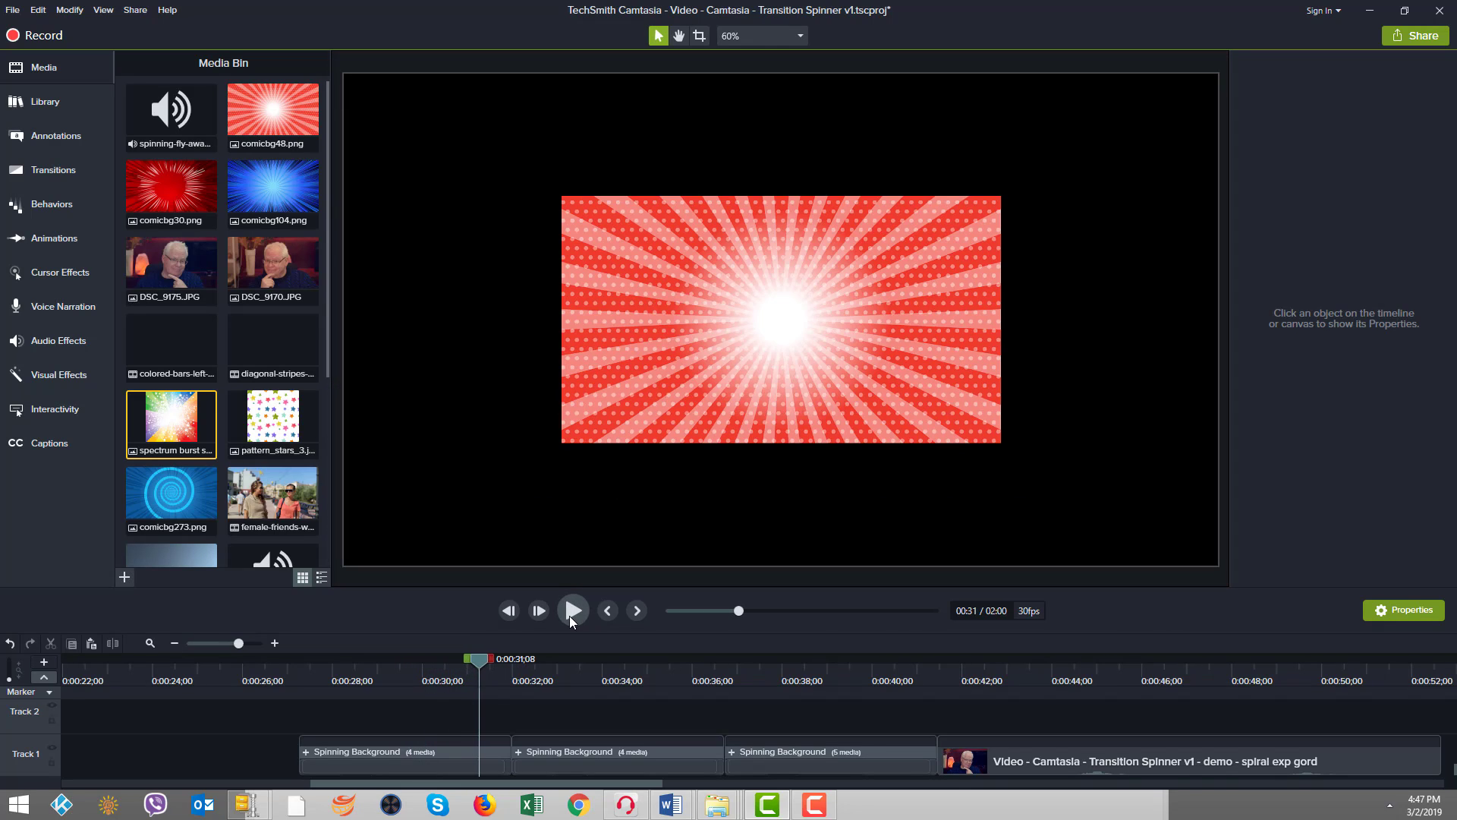
{"action": "left_click", "coordinate": [572, 621]}
{"action": "left_click", "coordinate": [572, 621]}
{"action": "left_click_drag", "start_coordinate": [506, 668], "coordinate": [414, 675]}
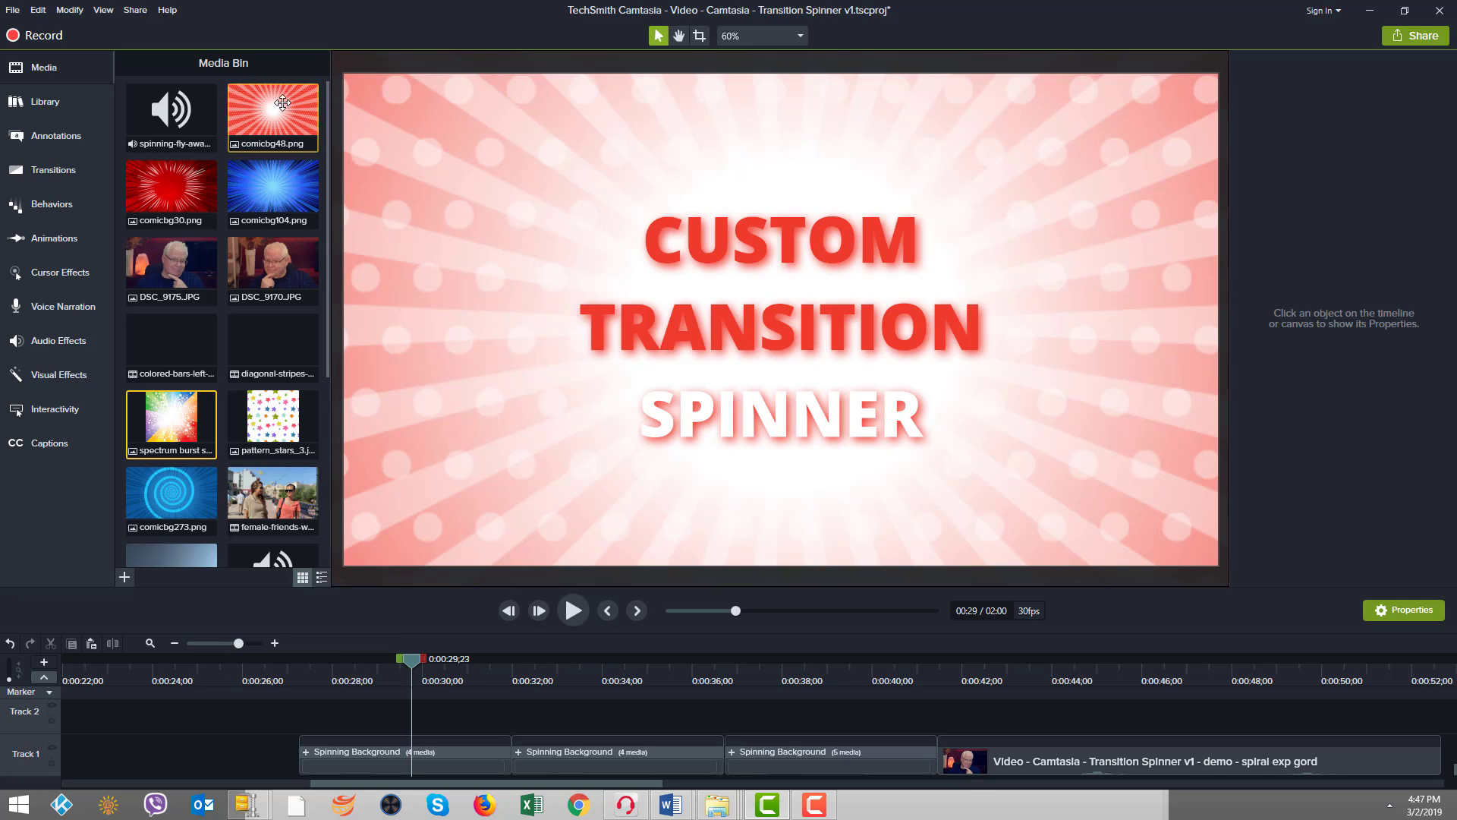
{"action": "left_click", "coordinate": [256, 114]}
{"action": "double_click", "coordinate": [257, 114]}
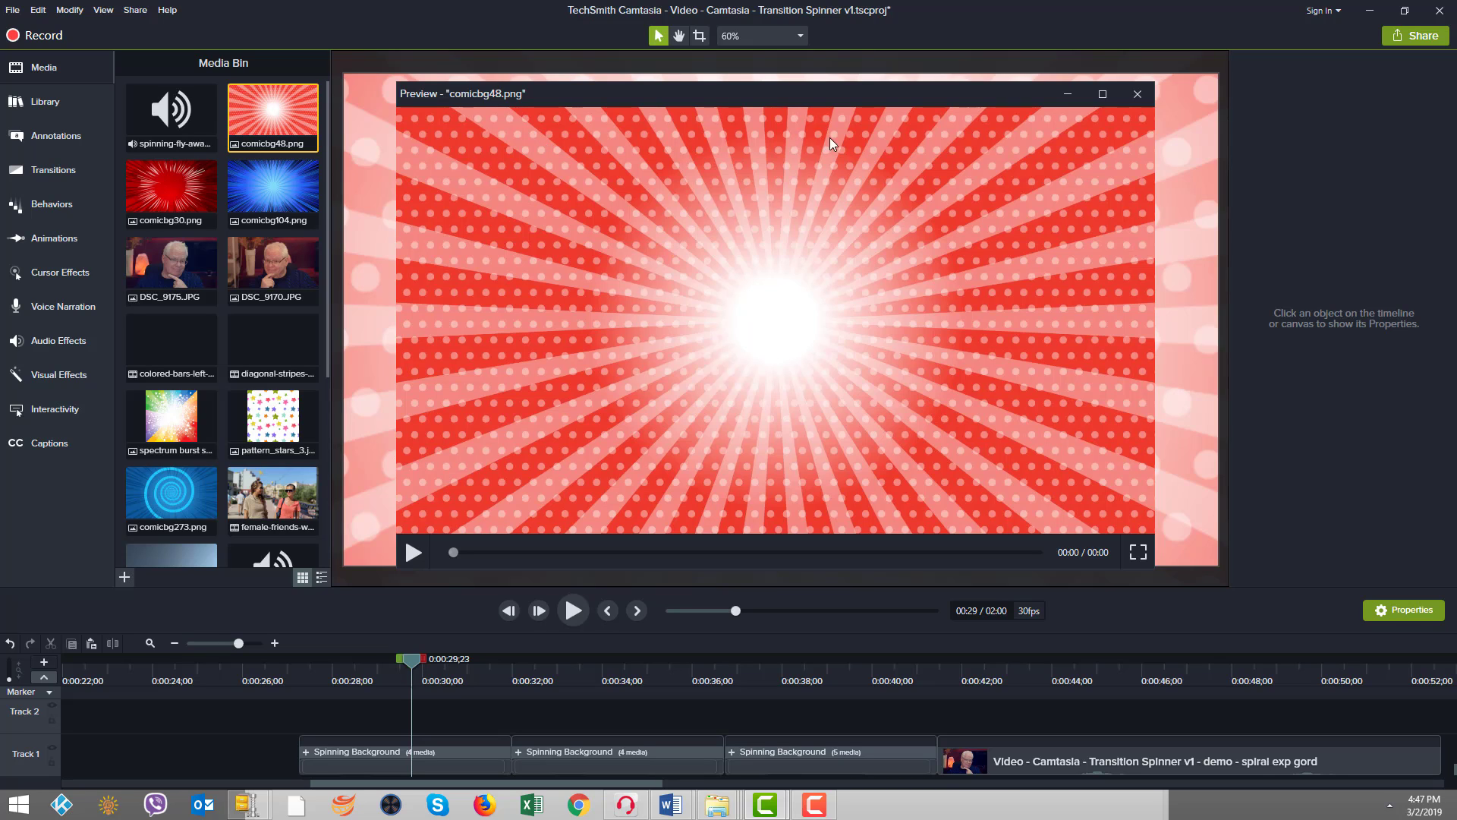
{"action": "left_click", "coordinate": [1138, 95]}
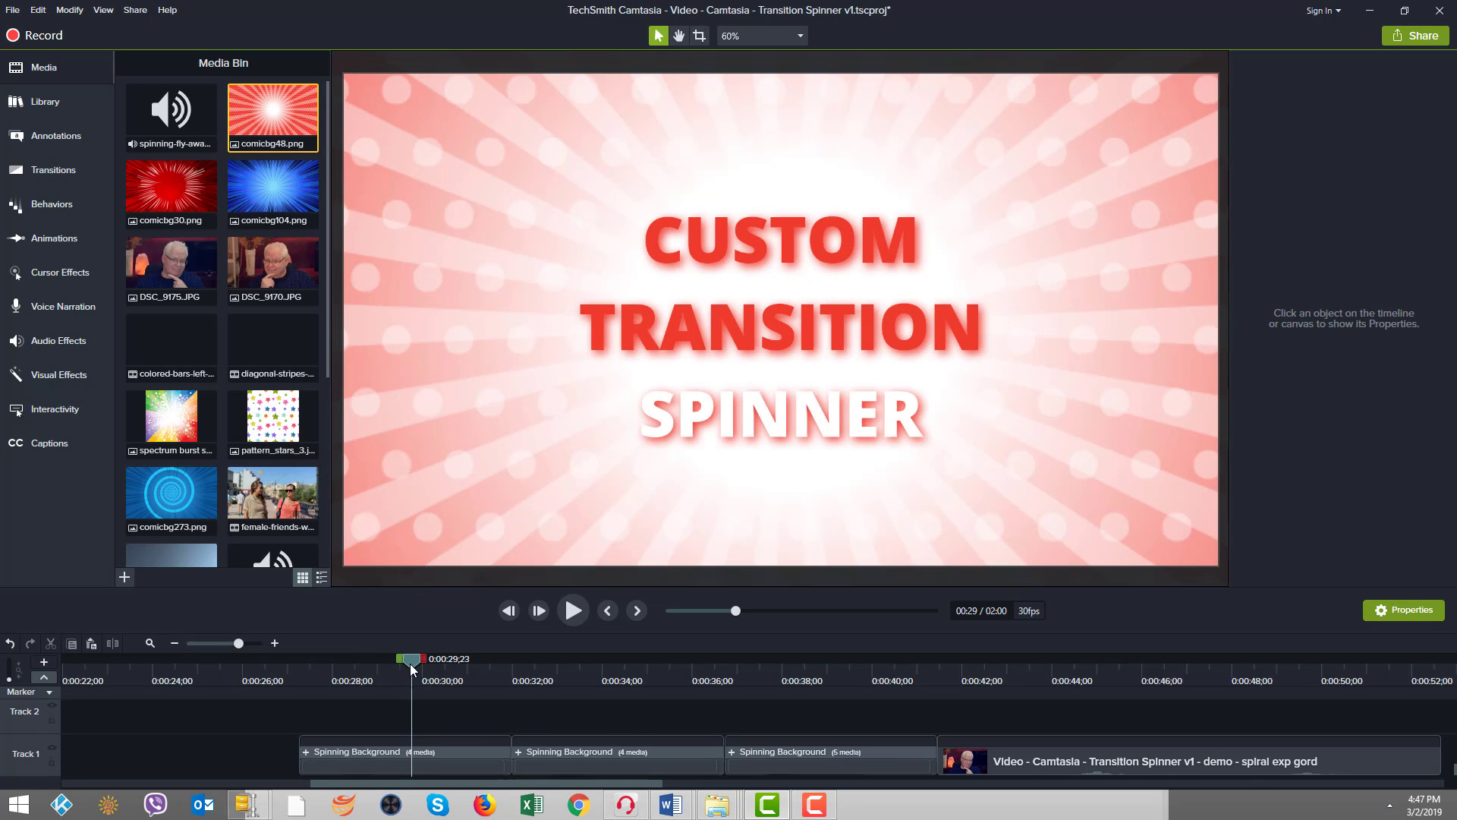
Step: Play the next spinner clip, then scrub back to the 'TIP 1' title at 0:00:34;20
{"action": "left_click", "coordinate": [639, 611]}
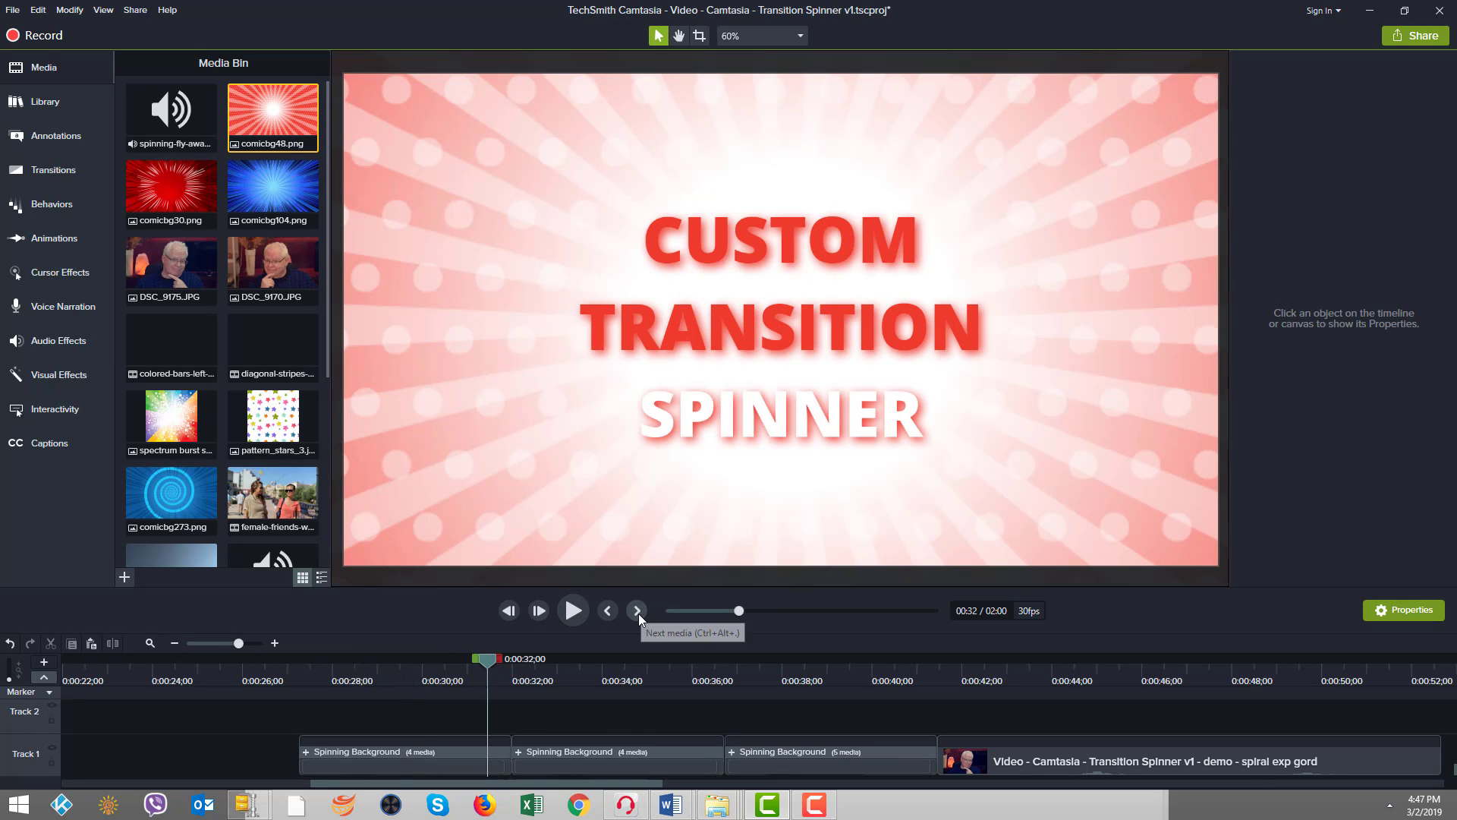
{"action": "left_click", "coordinate": [573, 612]}
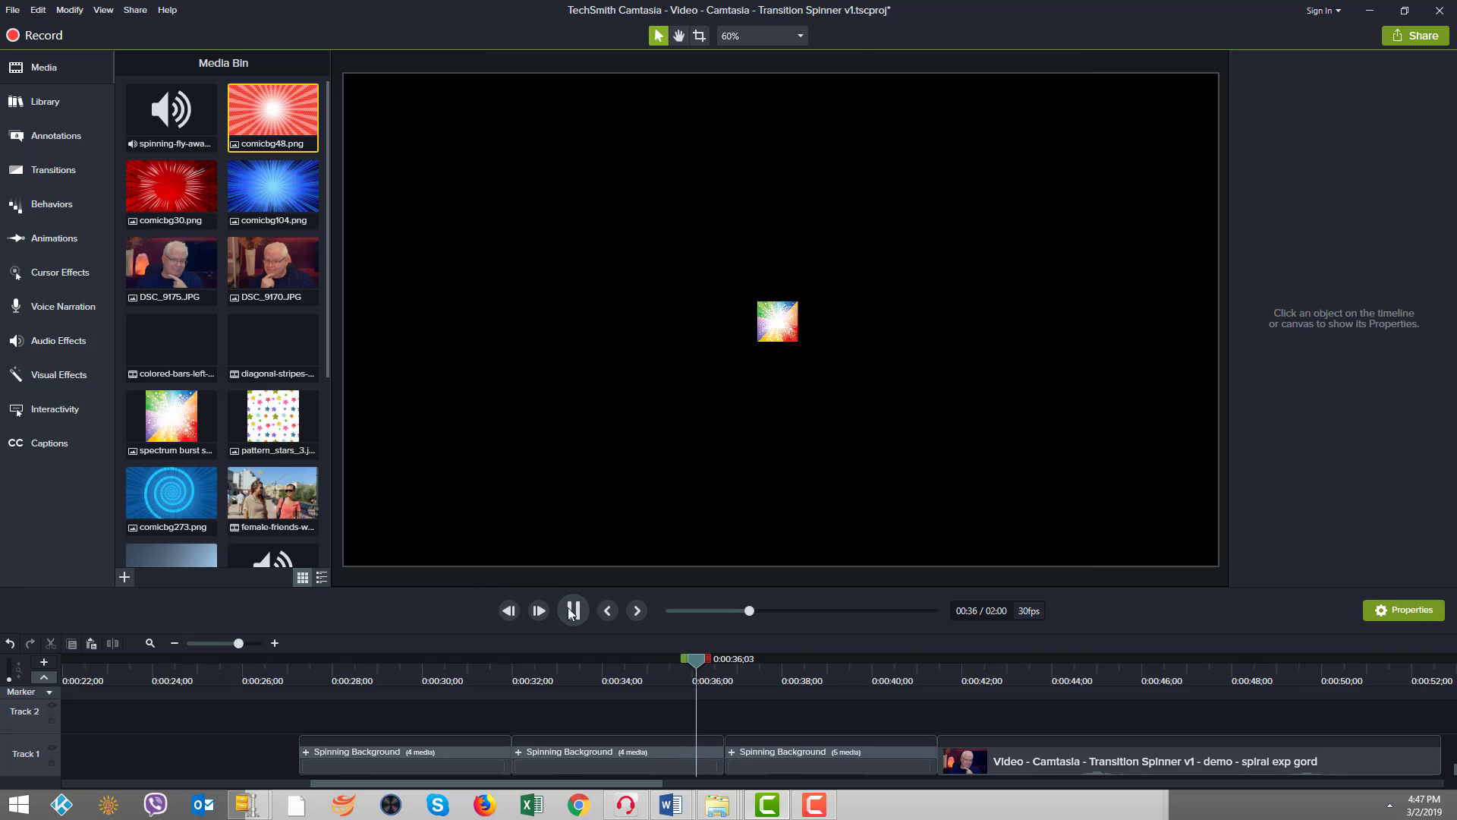
{"action": "left_click", "coordinate": [572, 611]}
{"action": "left_click_drag", "start_coordinate": [695, 664], "coordinate": [634, 664]}
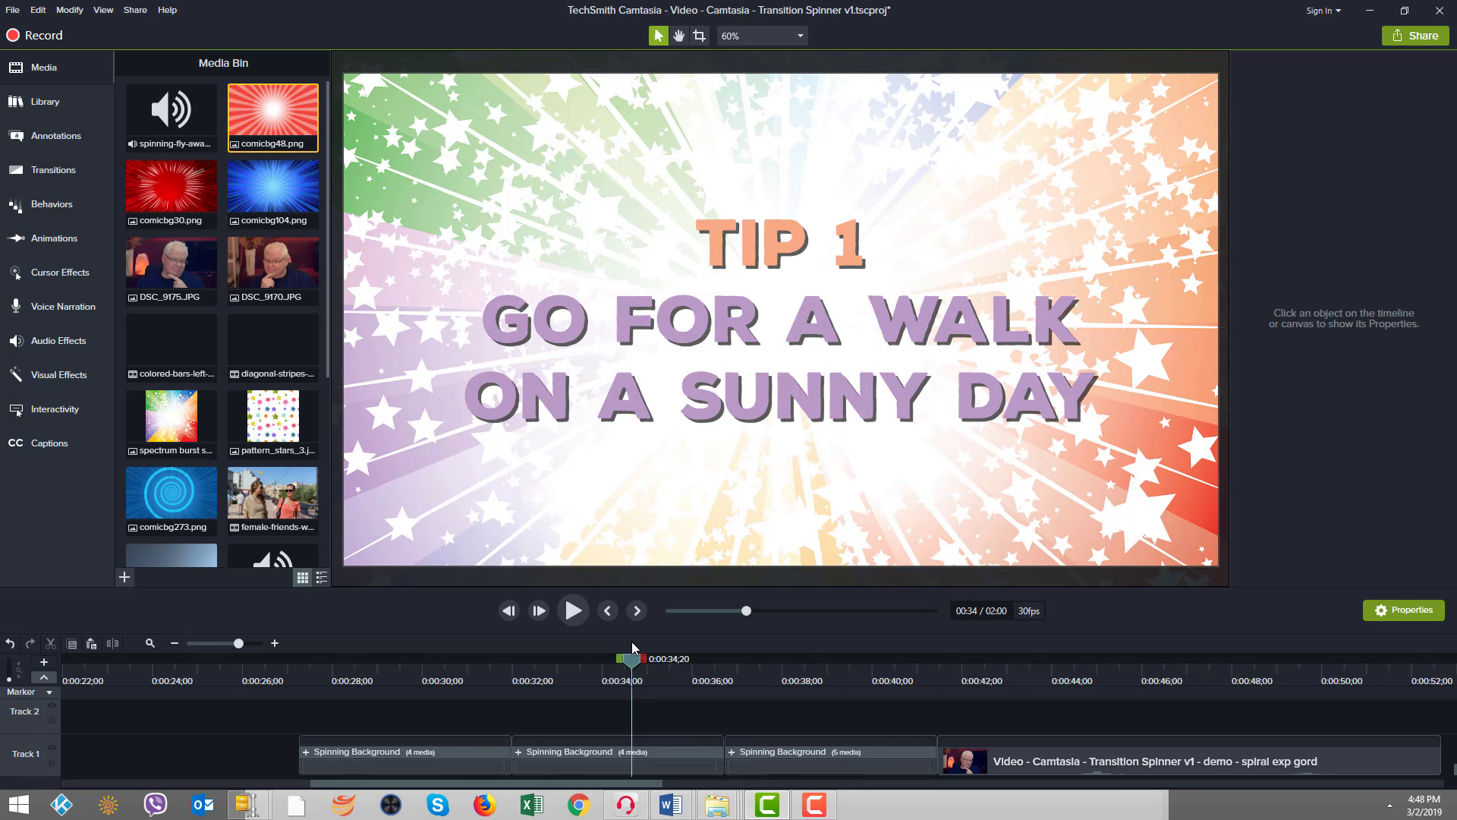
{"action": "left_click", "coordinate": [155, 416]}
{"action": "double_click", "coordinate": [155, 416]}
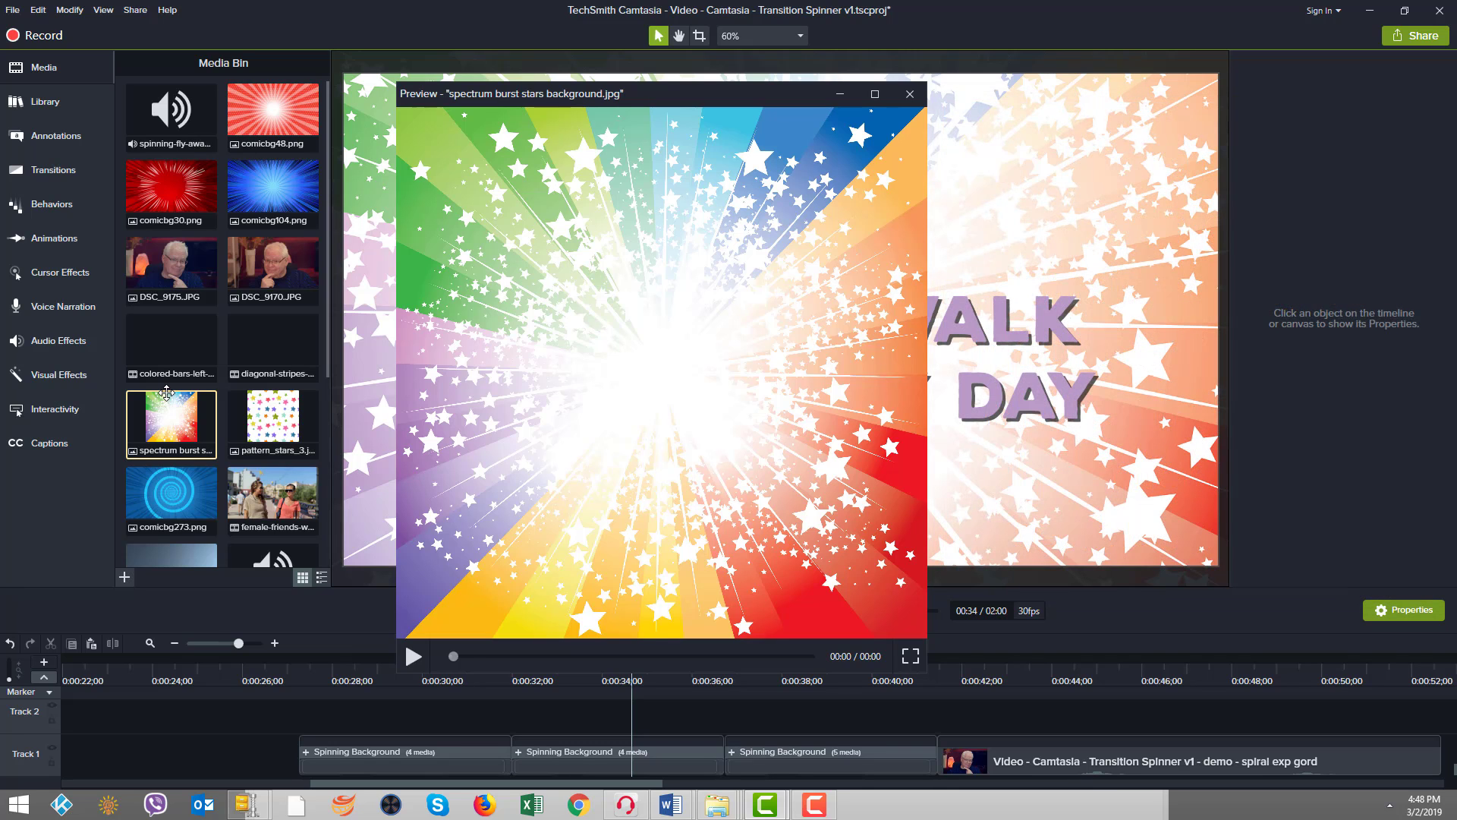
{"action": "left_click", "coordinate": [251, 126]}
{"action": "double_click", "coordinate": [250, 126]}
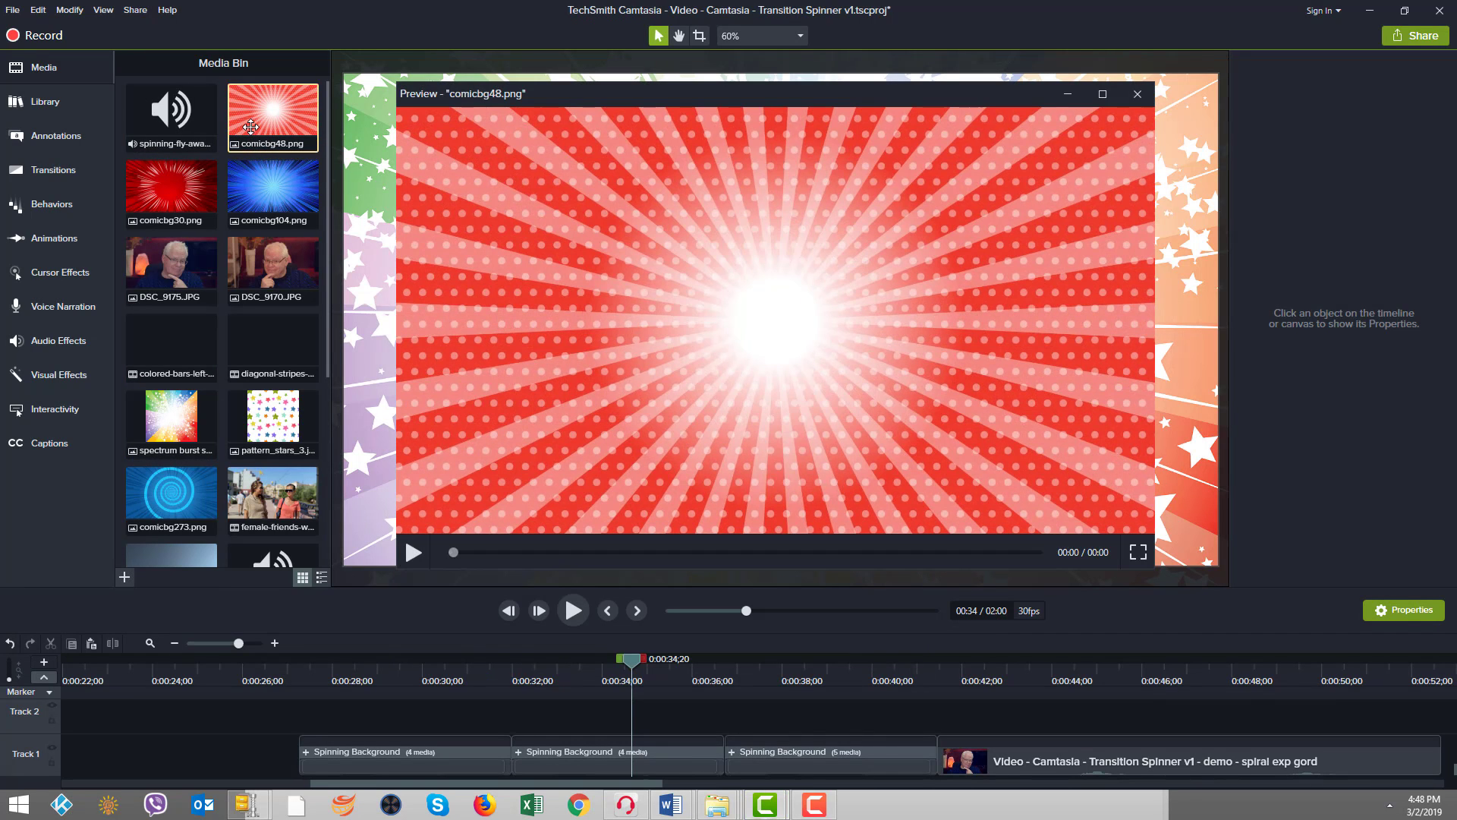
{"action": "double_click", "coordinate": [176, 397]}
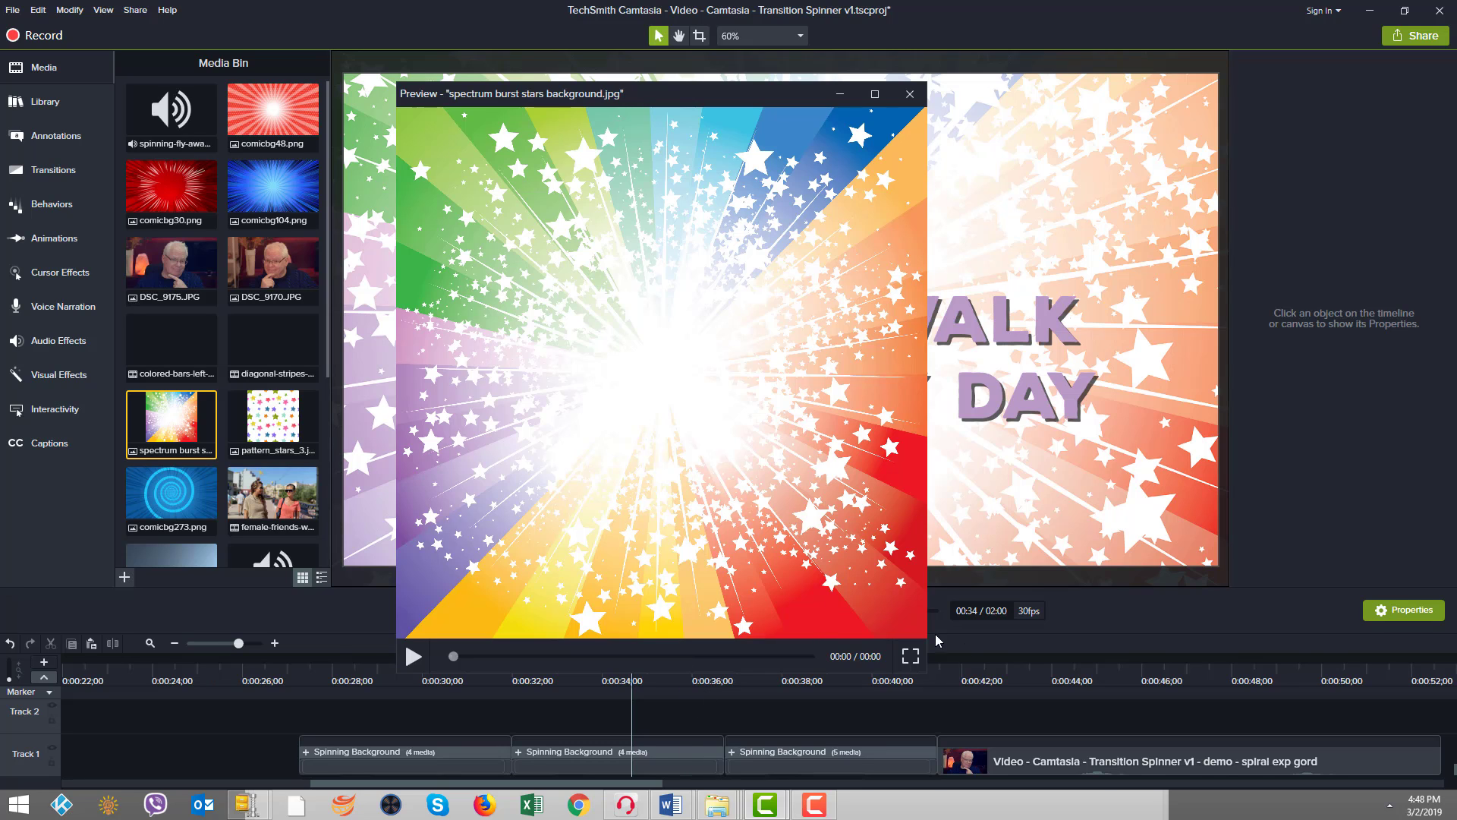
Step: Close the image preview, play the STAR MAGIC section, and scrub its text transition from 0:00:38
{"action": "left_click", "coordinate": [974, 647]}
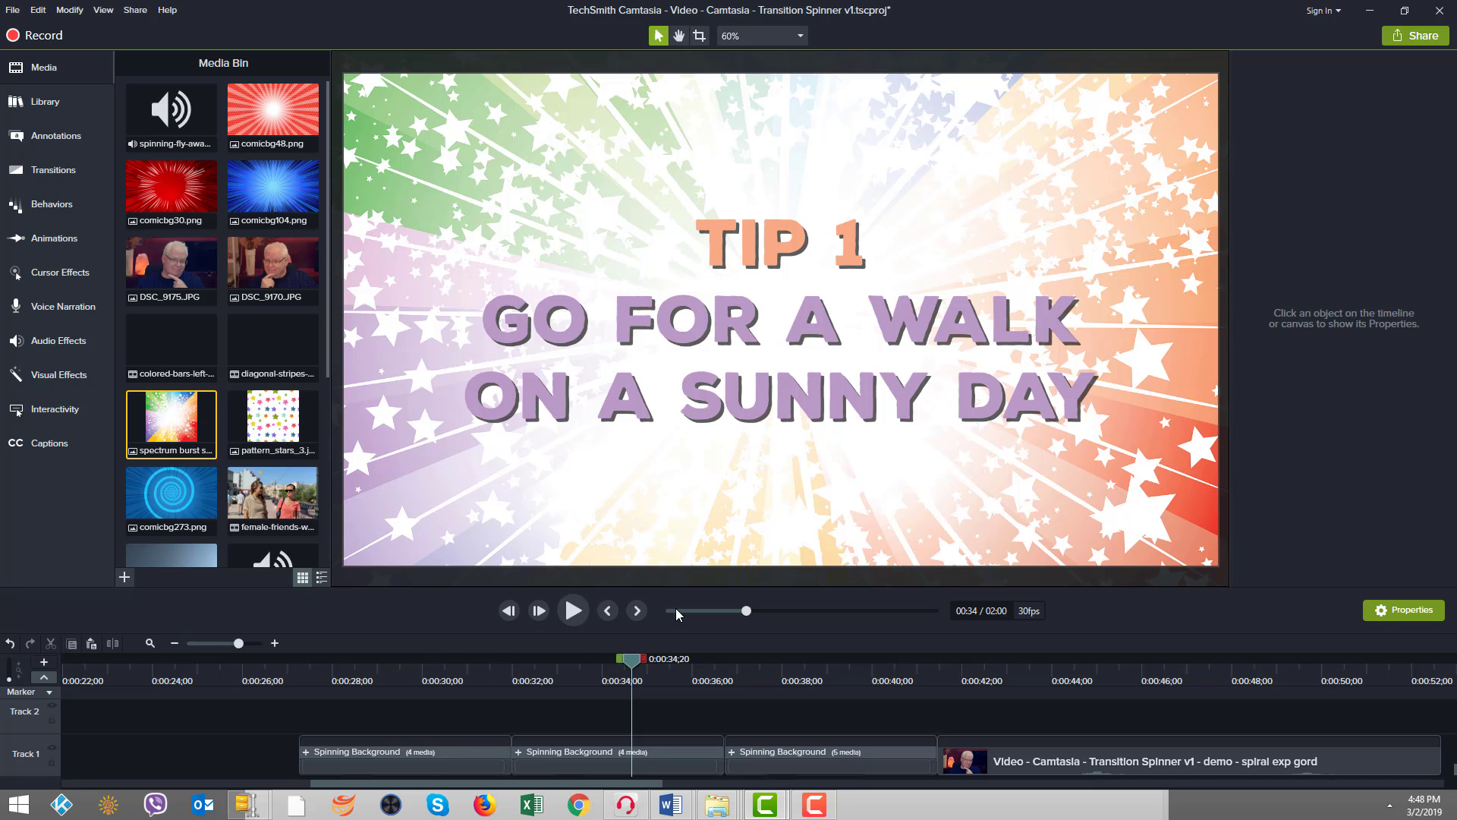
{"action": "left_click", "coordinate": [635, 611]}
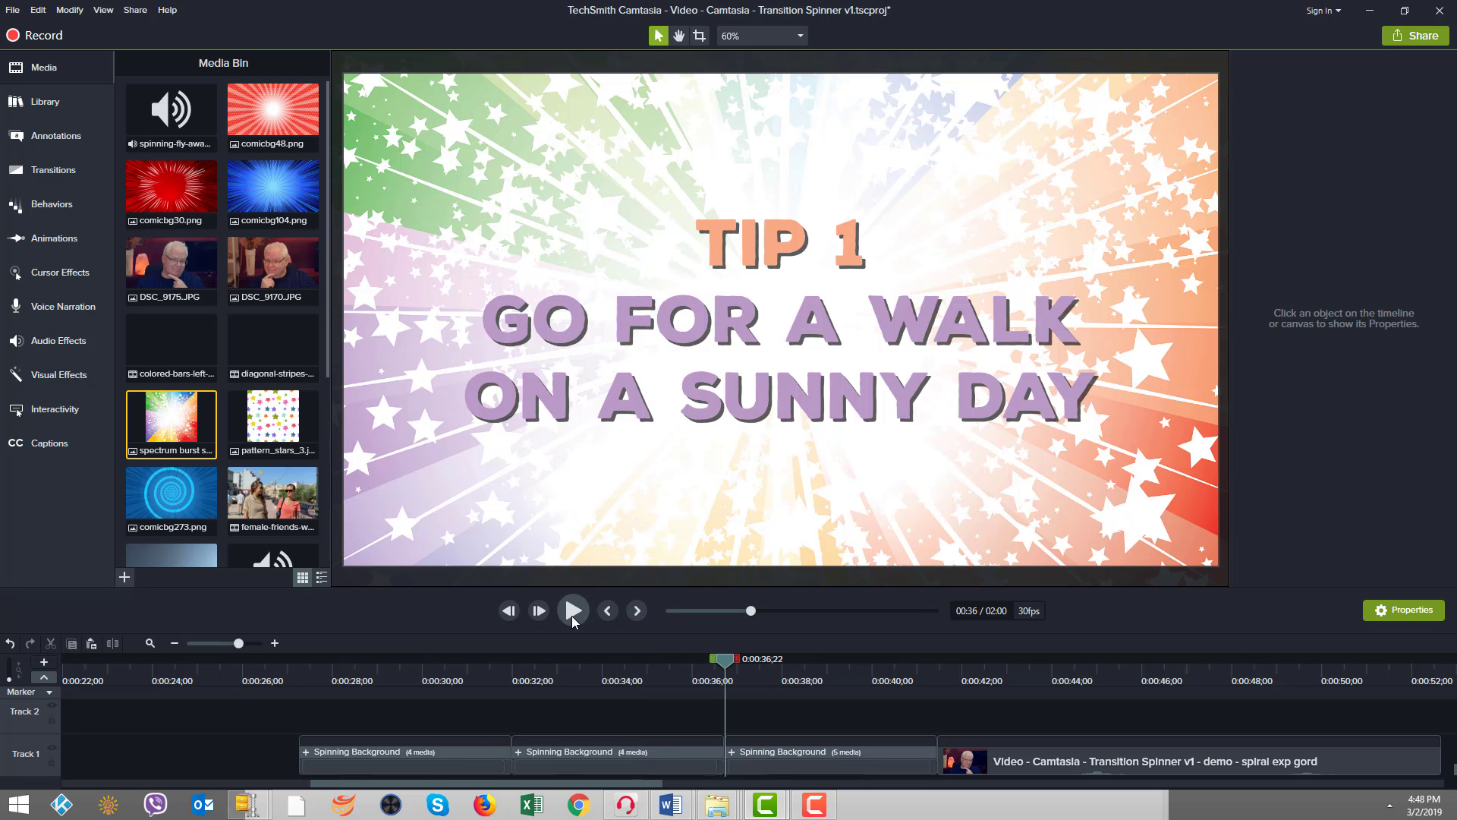
{"action": "left_click", "coordinate": [573, 619]}
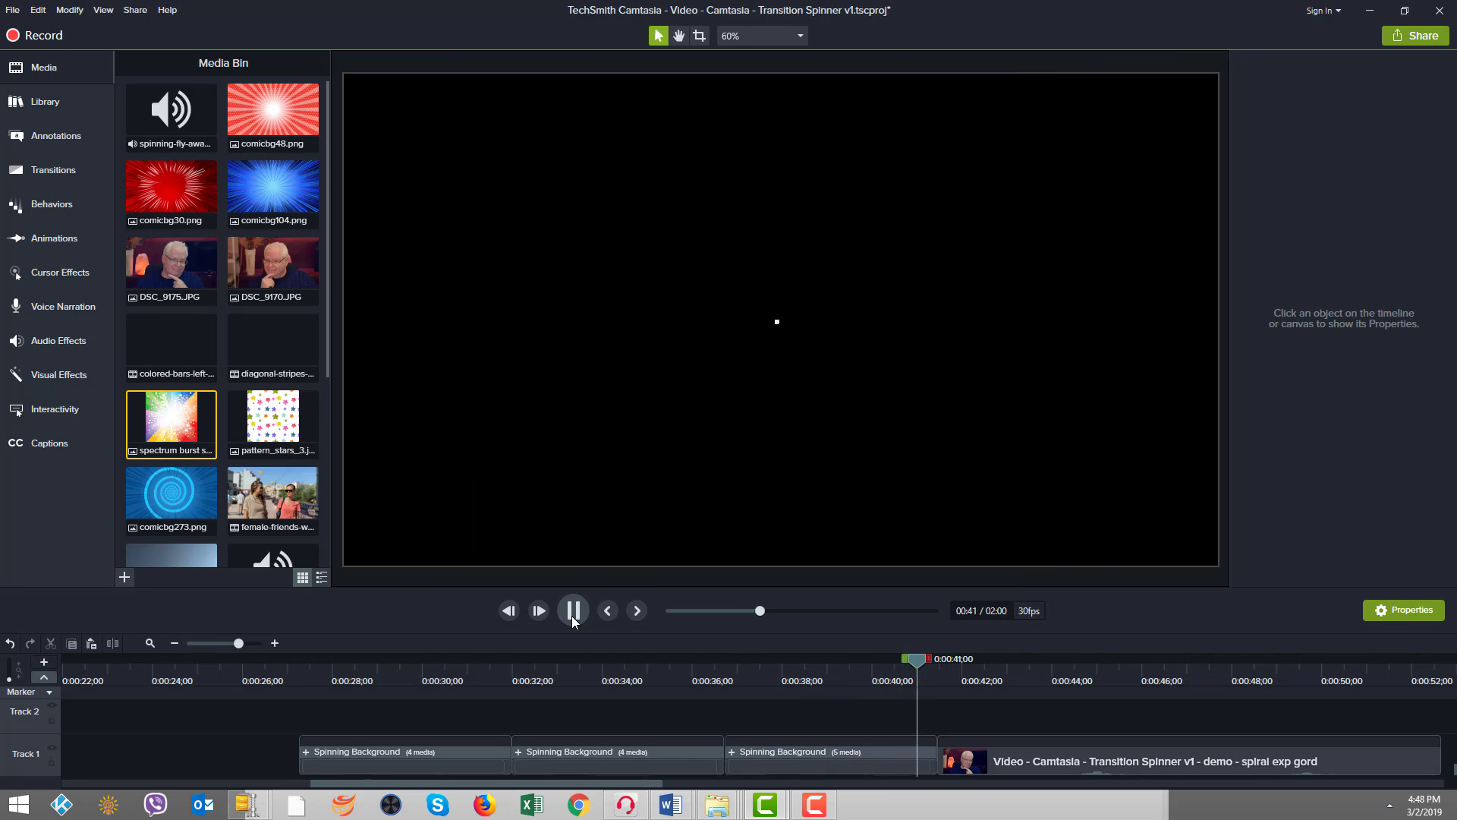
{"action": "left_click", "coordinate": [573, 616]}
{"action": "left_click", "coordinate": [781, 671]}
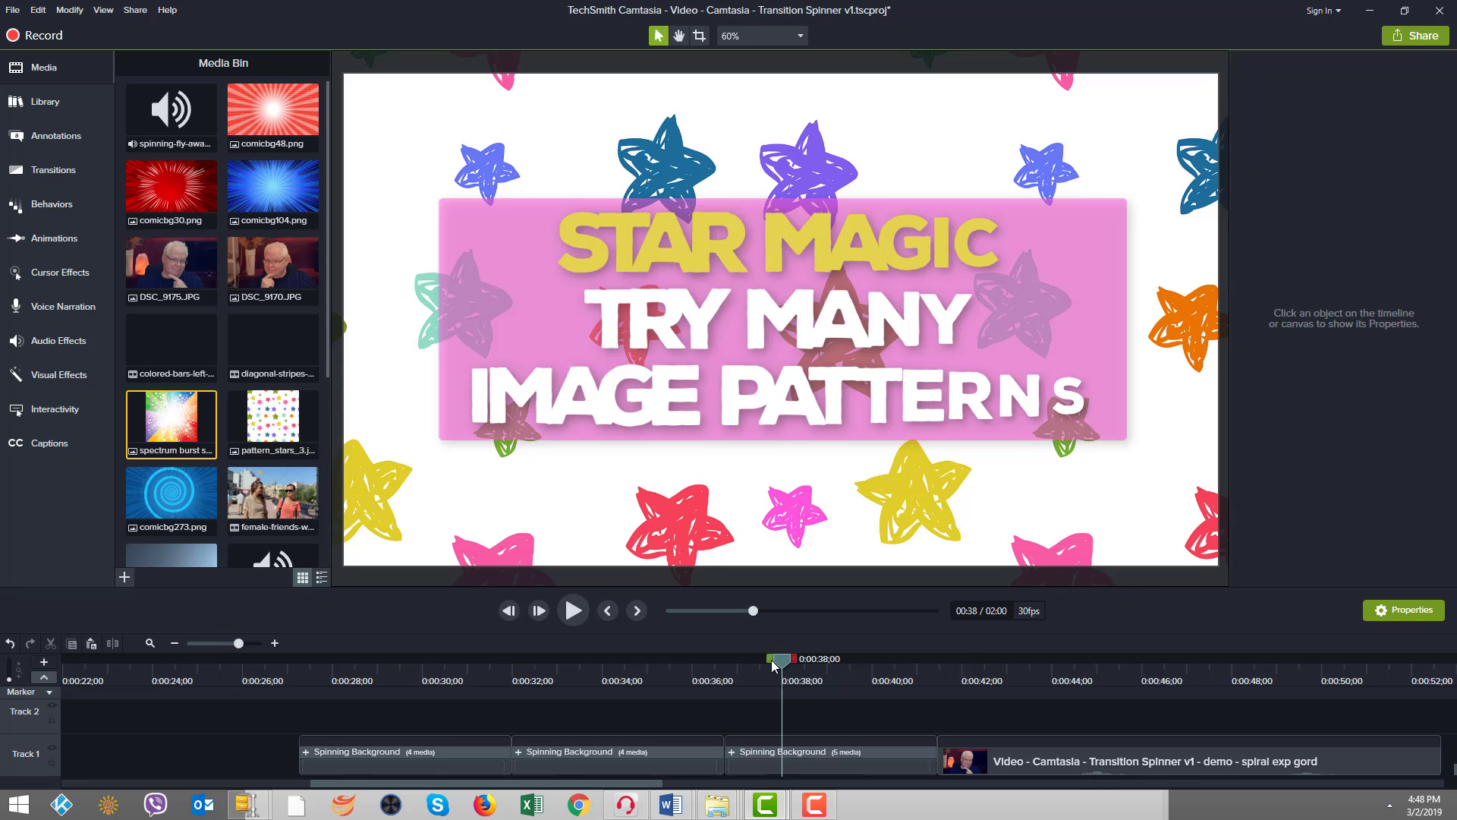
{"action": "left_click_drag", "start_coordinate": [782, 668], "coordinate": [867, 686]}
Step: Play the spiral transition between the two photos, then scrub back to 0:00:43;11
{"action": "left_click", "coordinate": [636, 611]}
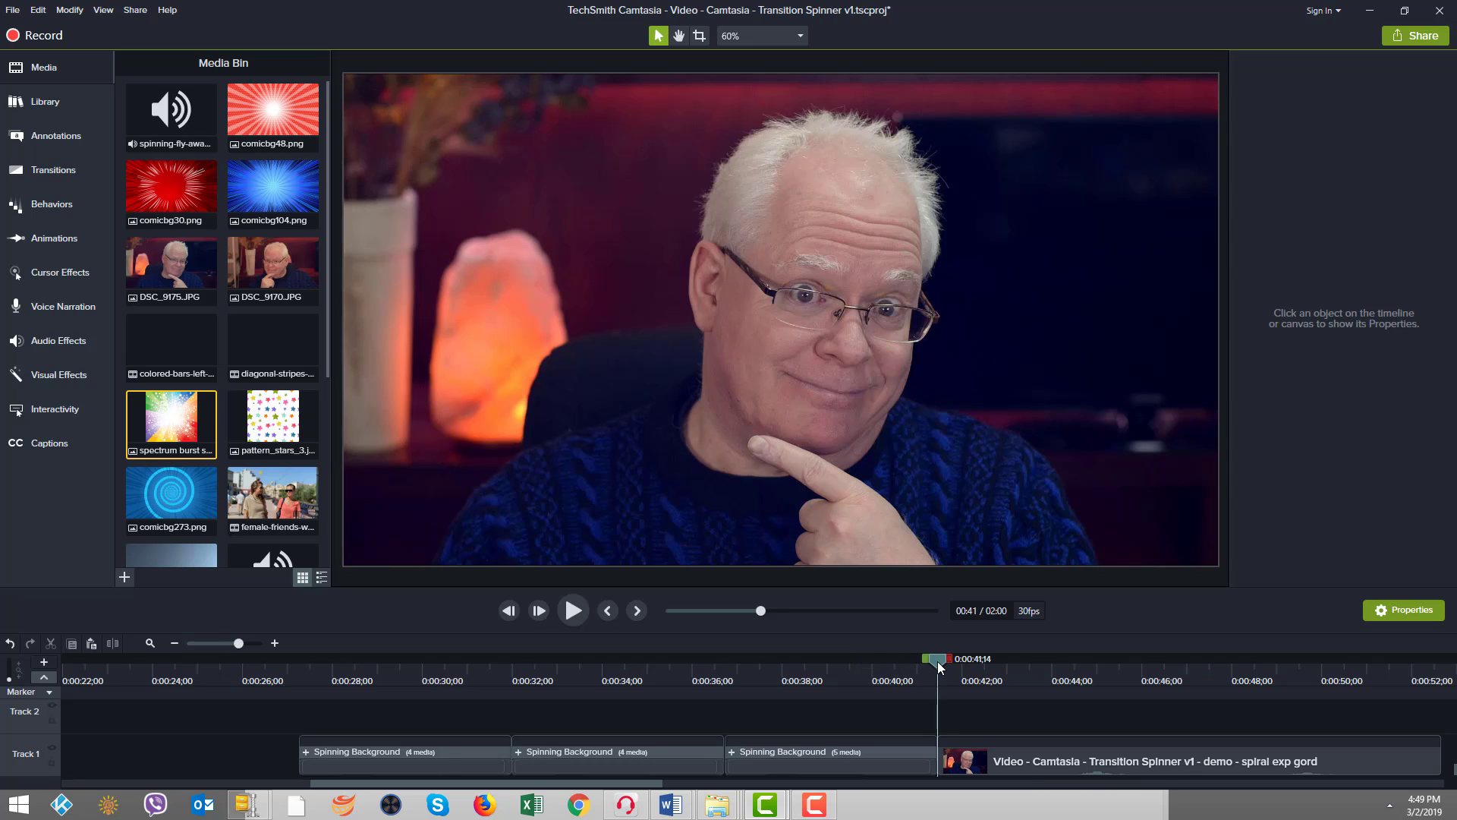
{"action": "left_click_drag", "start_coordinate": [938, 667], "coordinate": [960, 657]}
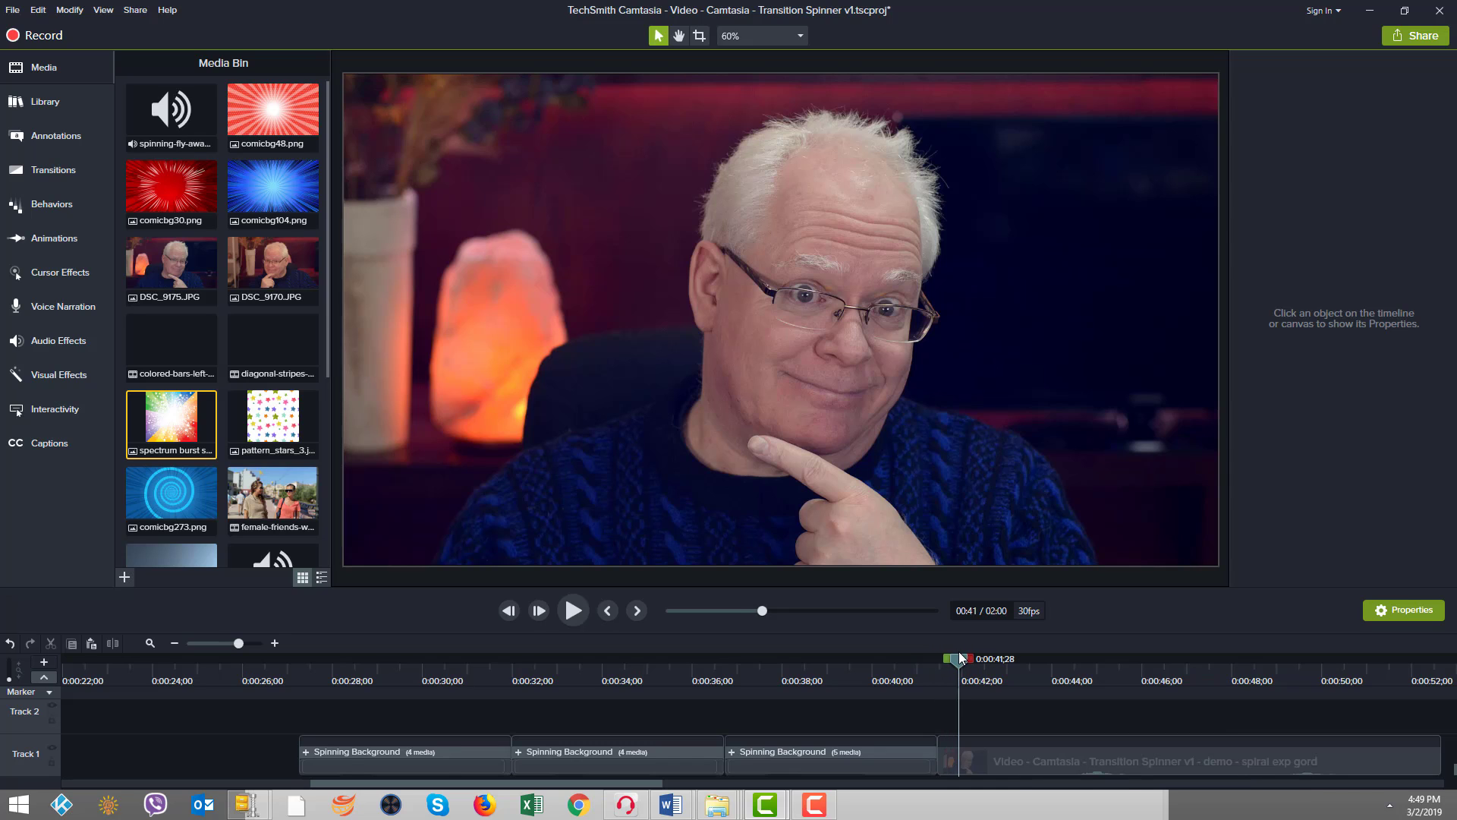
{"action": "left_click", "coordinate": [577, 611]}
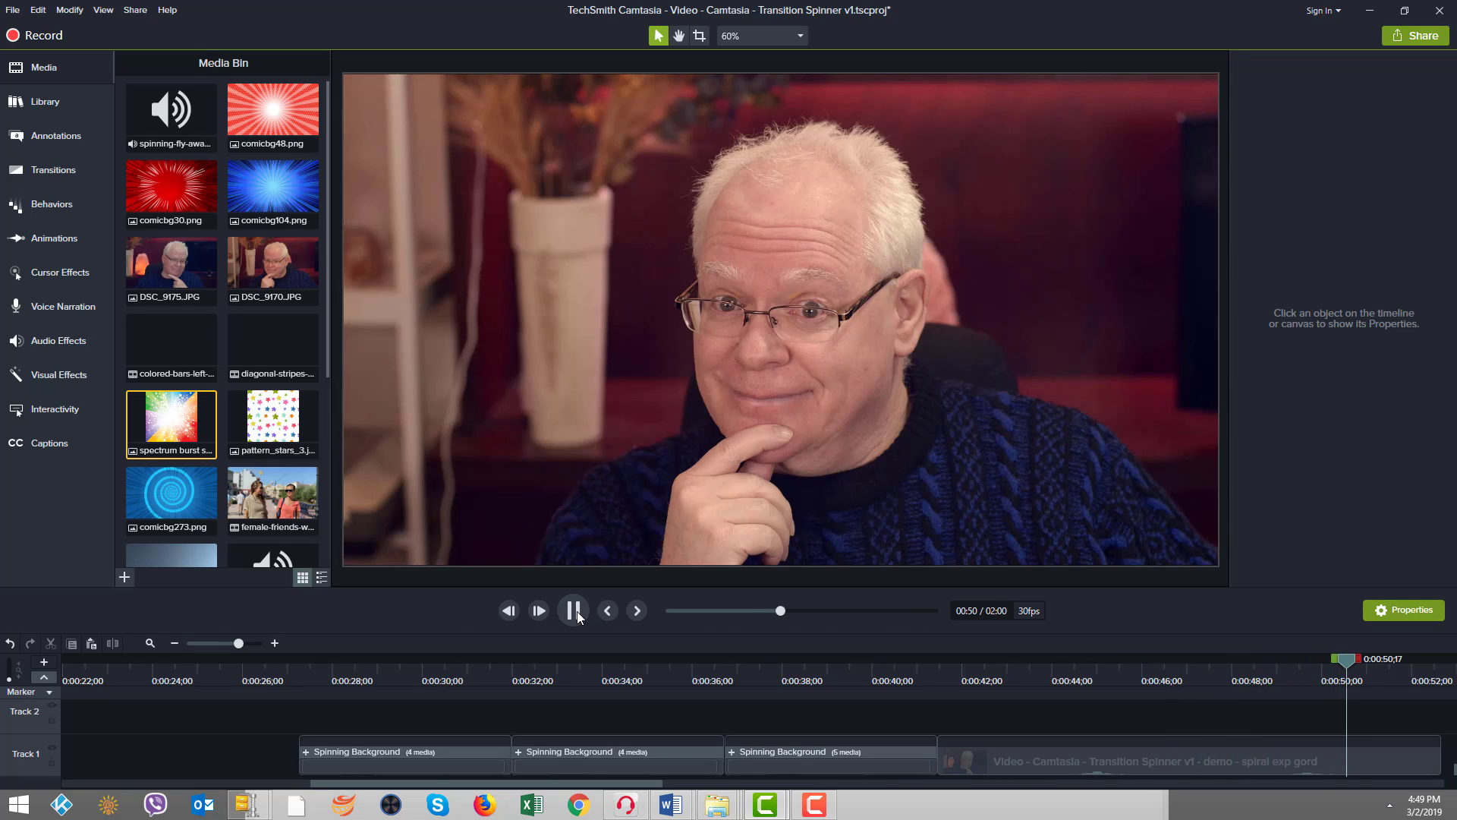
{"action": "left_click", "coordinate": [573, 611]}
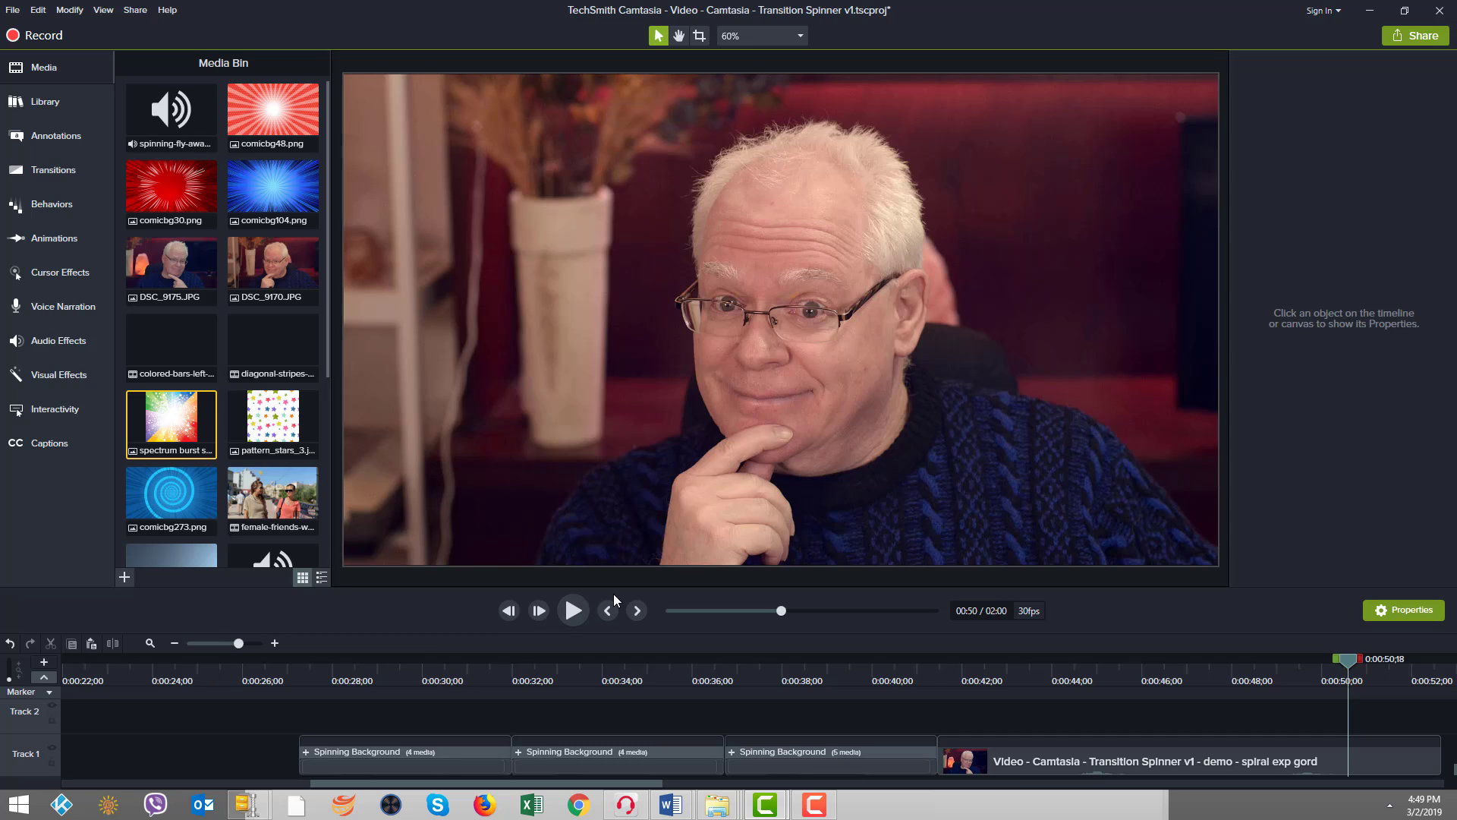
{"action": "left_click", "coordinate": [987, 677]}
{"action": "left_click_drag", "start_coordinate": [981, 664], "coordinate": [1343, 572]}
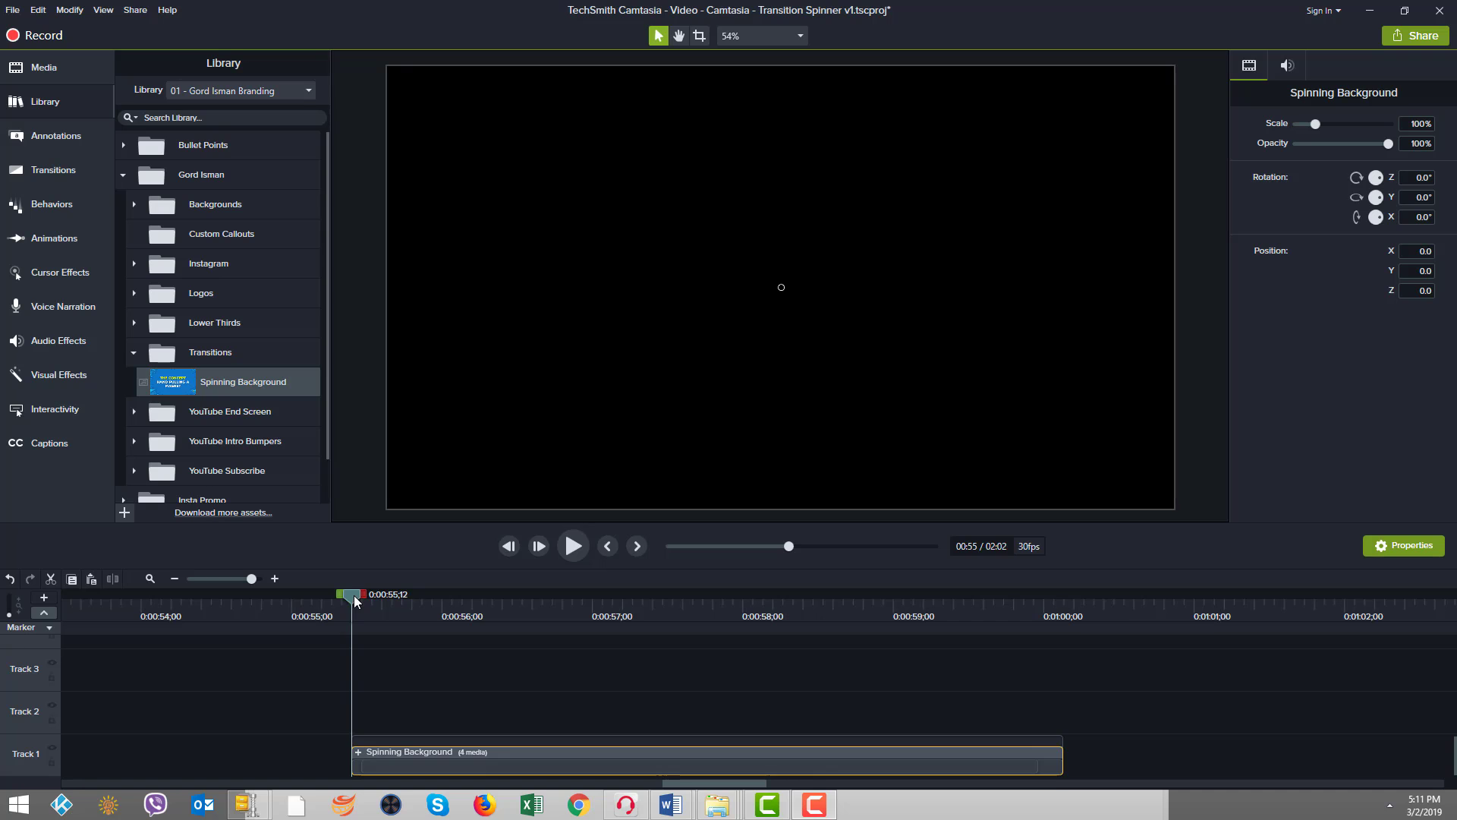
Step: Preview the Spinning Background spiral, then drag the group earlier on Track 1
{"action": "left_click", "coordinate": [574, 547]}
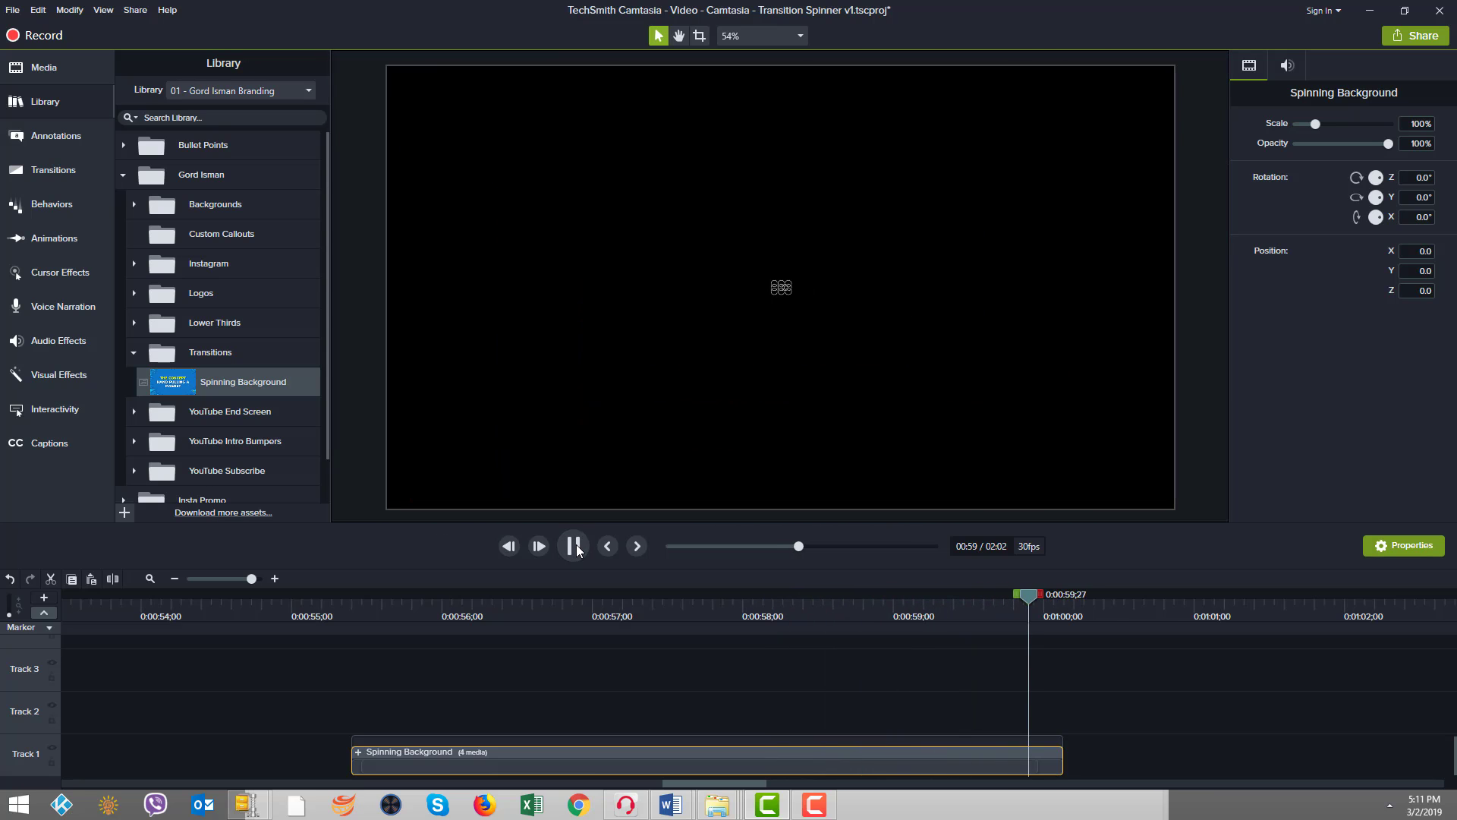
{"action": "left_click", "coordinate": [575, 547]}
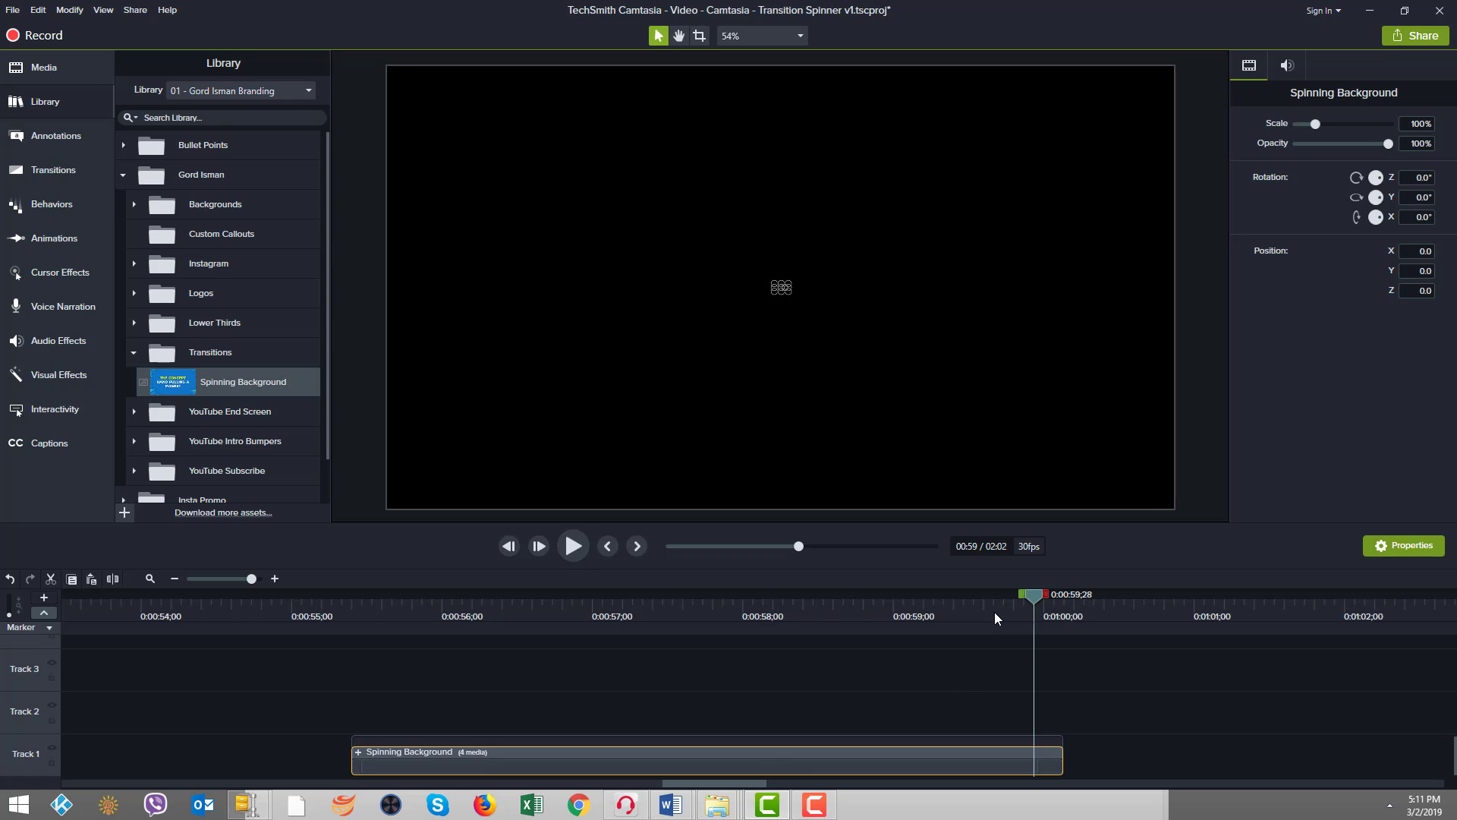
{"action": "left_click_drag", "start_coordinate": [750, 764], "coordinate": [143, 768]}
Step: Add Spinning Background at 0:00:57;13 and shift the new clip later on Track 1
{"action": "left_click", "coordinate": [657, 605]}
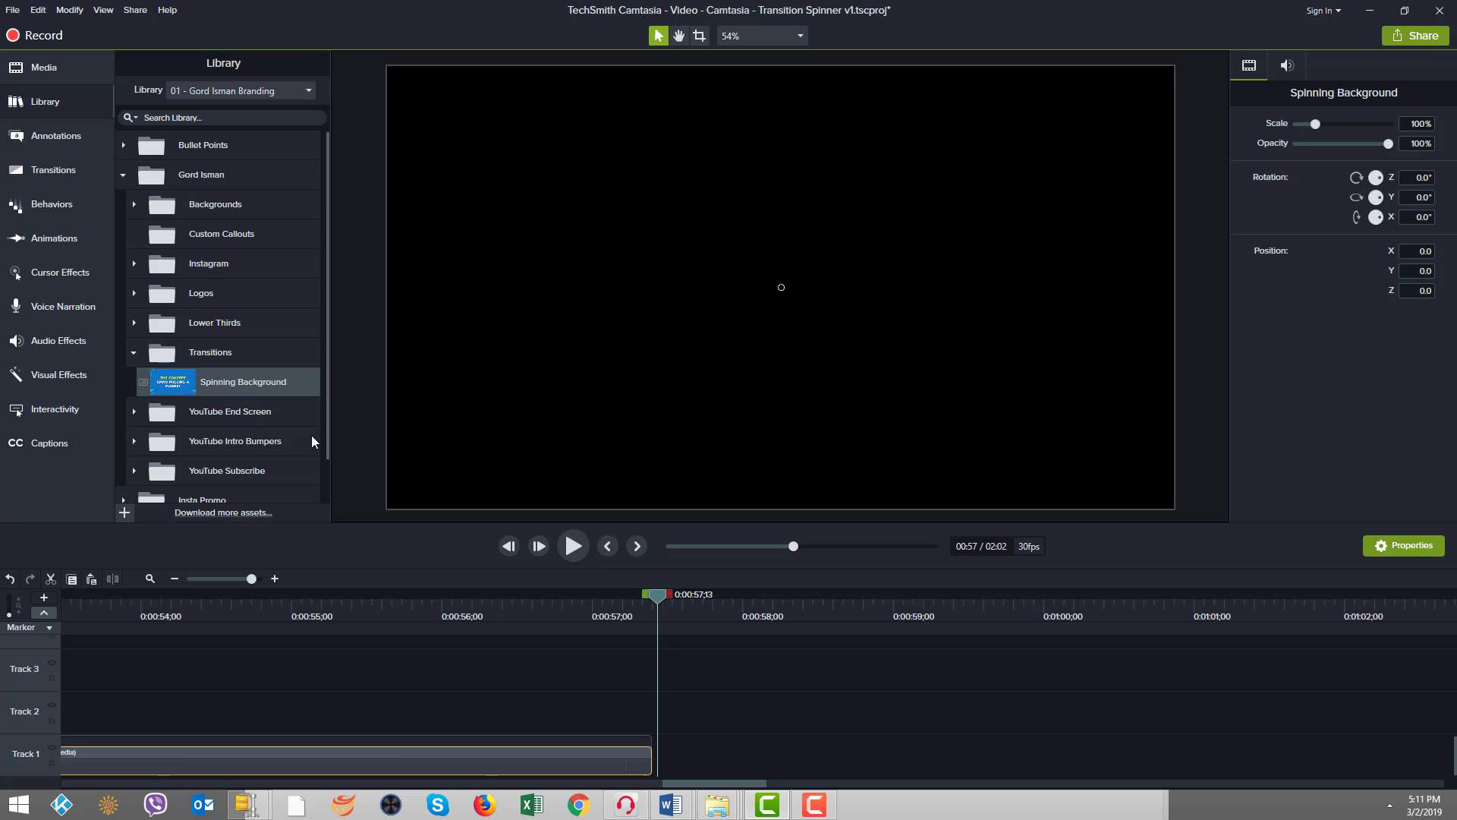
{"action": "right_click", "coordinate": [265, 385]}
{"action": "left_click", "coordinate": [317, 401]}
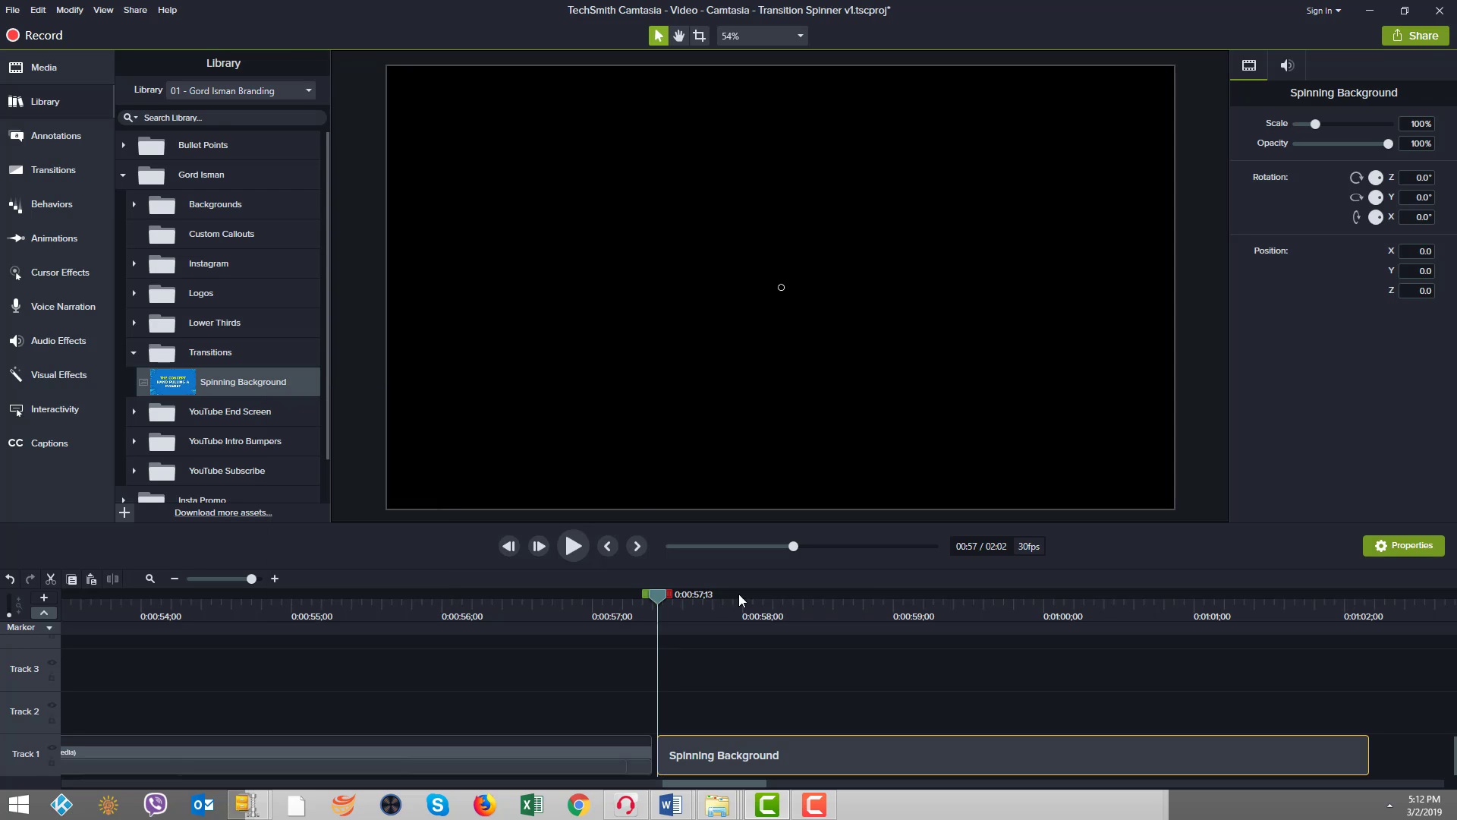
{"action": "left_click_drag", "start_coordinate": [789, 763], "coordinate": [942, 757]}
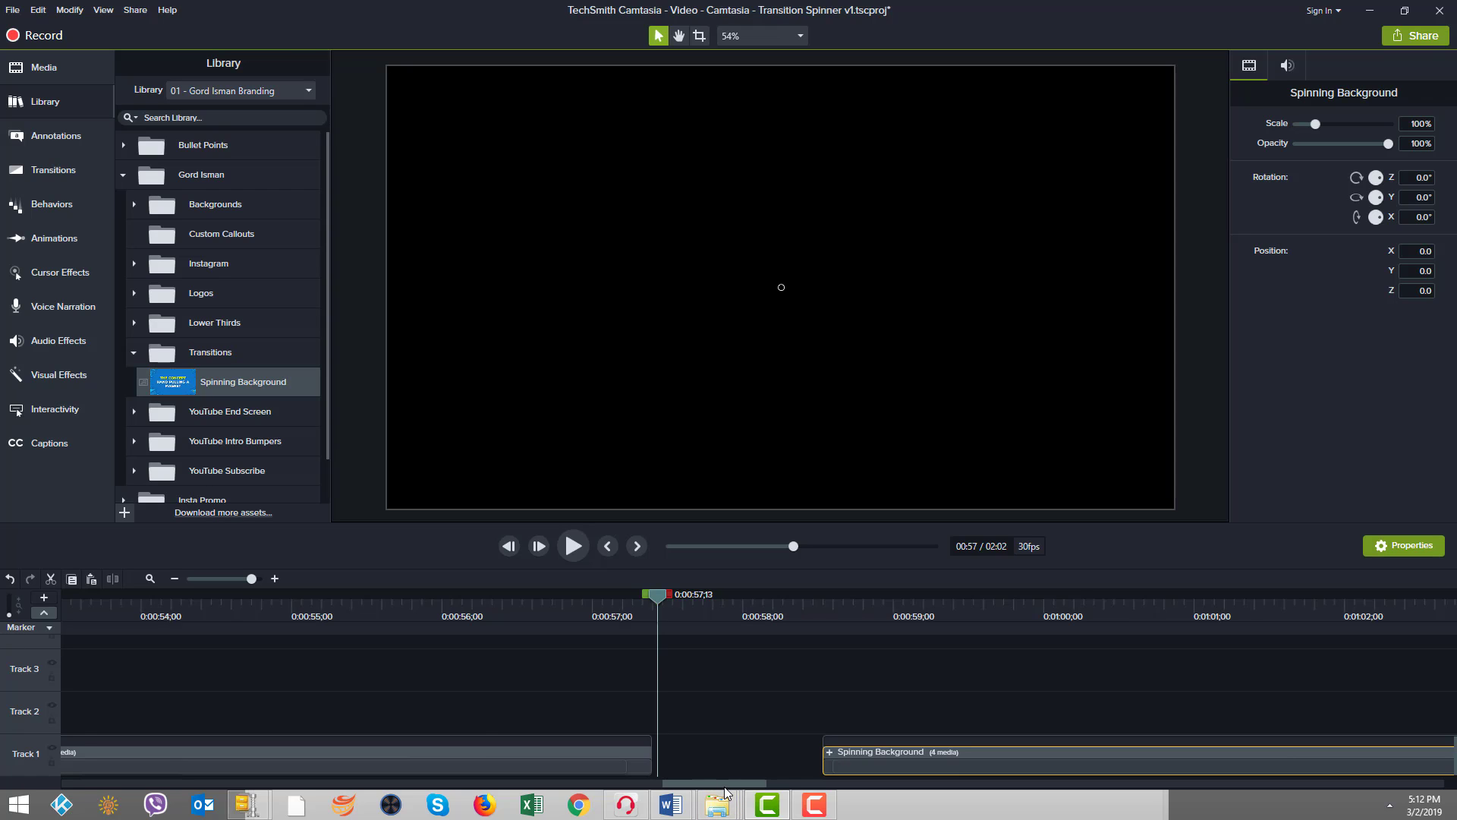
{"action": "left_click_drag", "start_coordinate": [725, 786], "coordinate": [760, 787]}
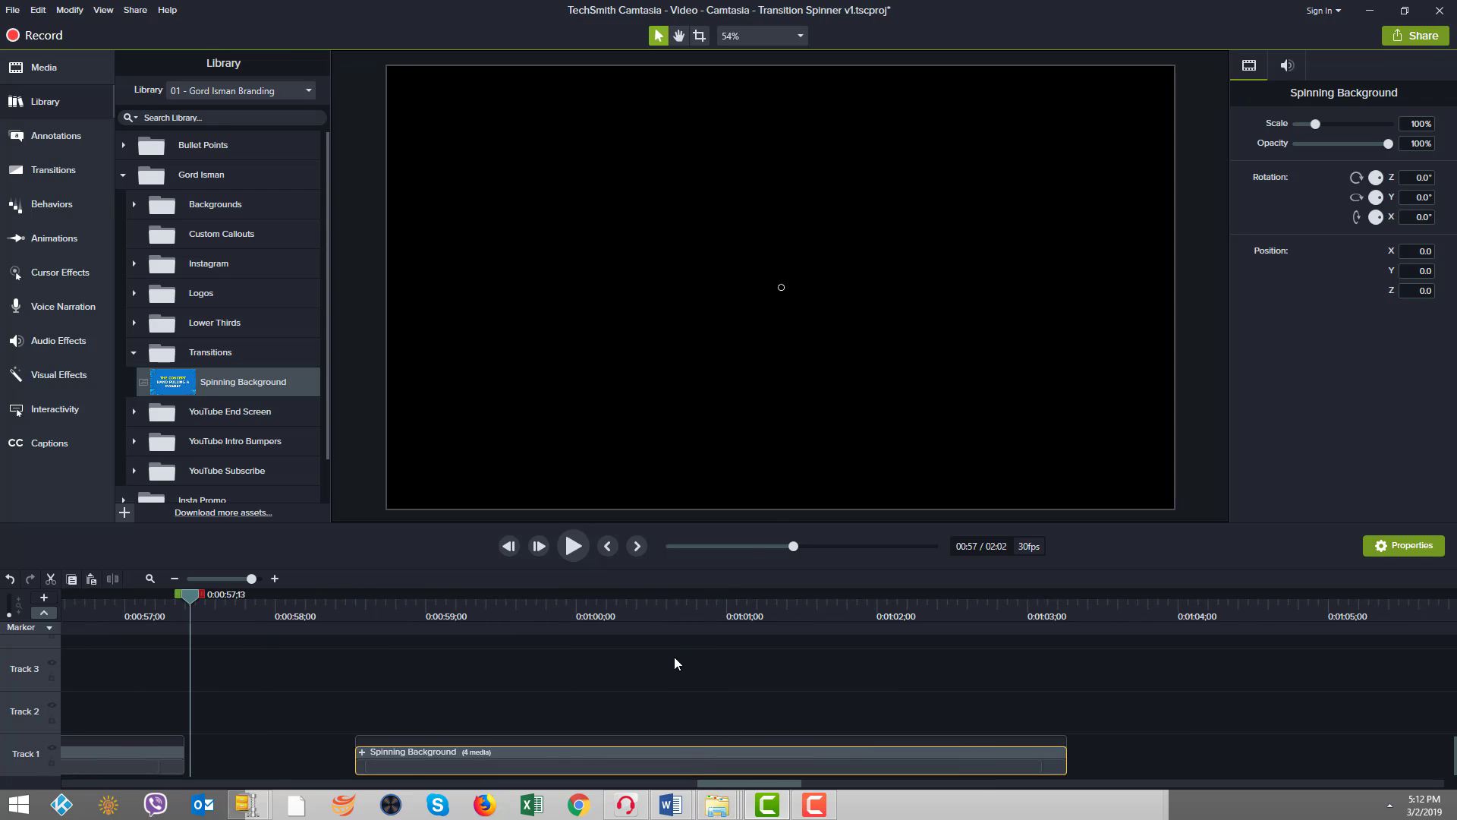
Step: Expand the Spinning Background group and select its comicbg245 image clip
{"action": "scroll", "coordinate": [699, 703], "scroll_direction": "up", "scroll_amount": 1}
{"action": "left_click", "coordinate": [401, 753]}
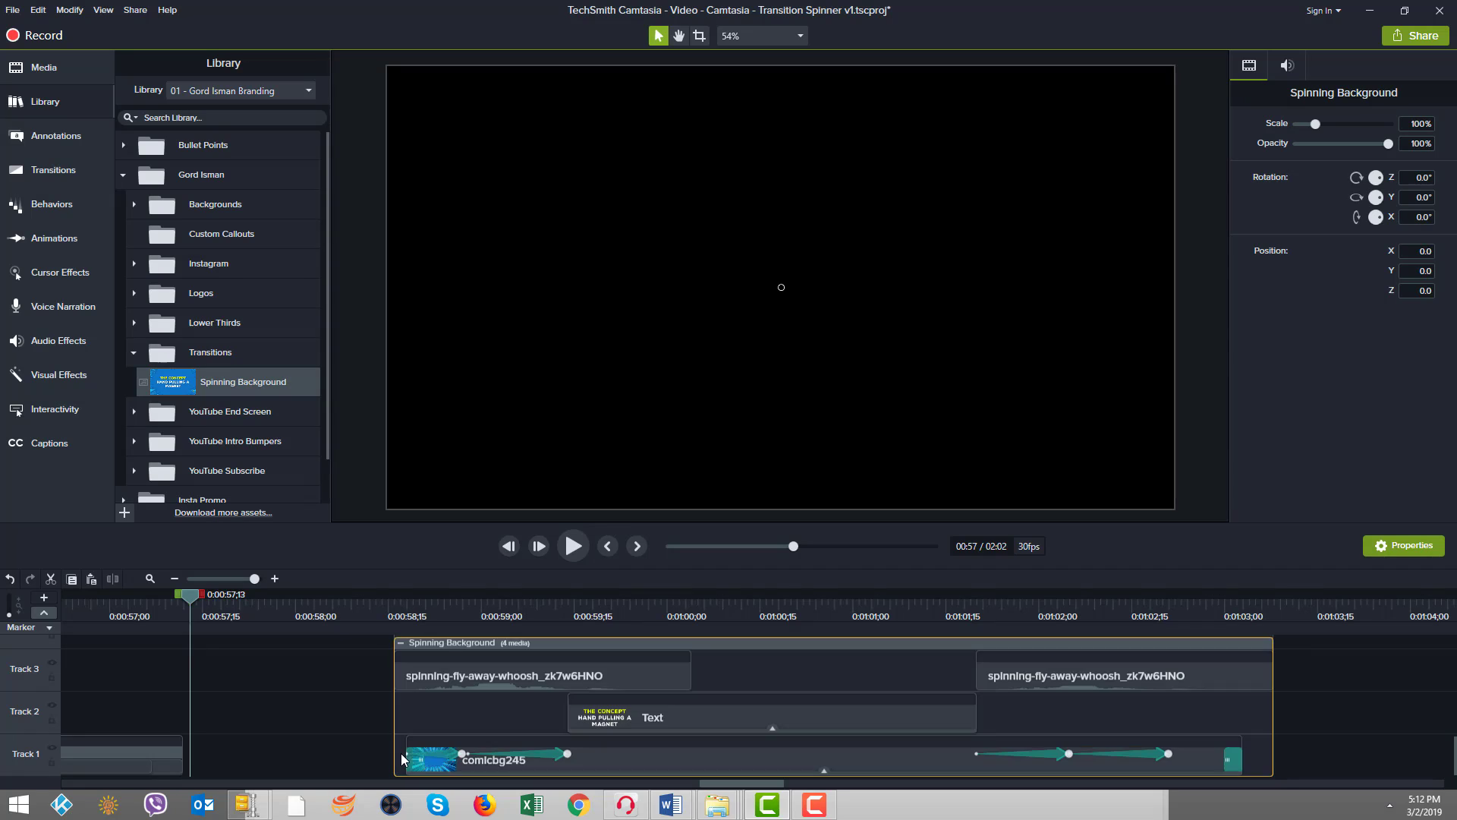
{"action": "left_click", "coordinate": [609, 762]}
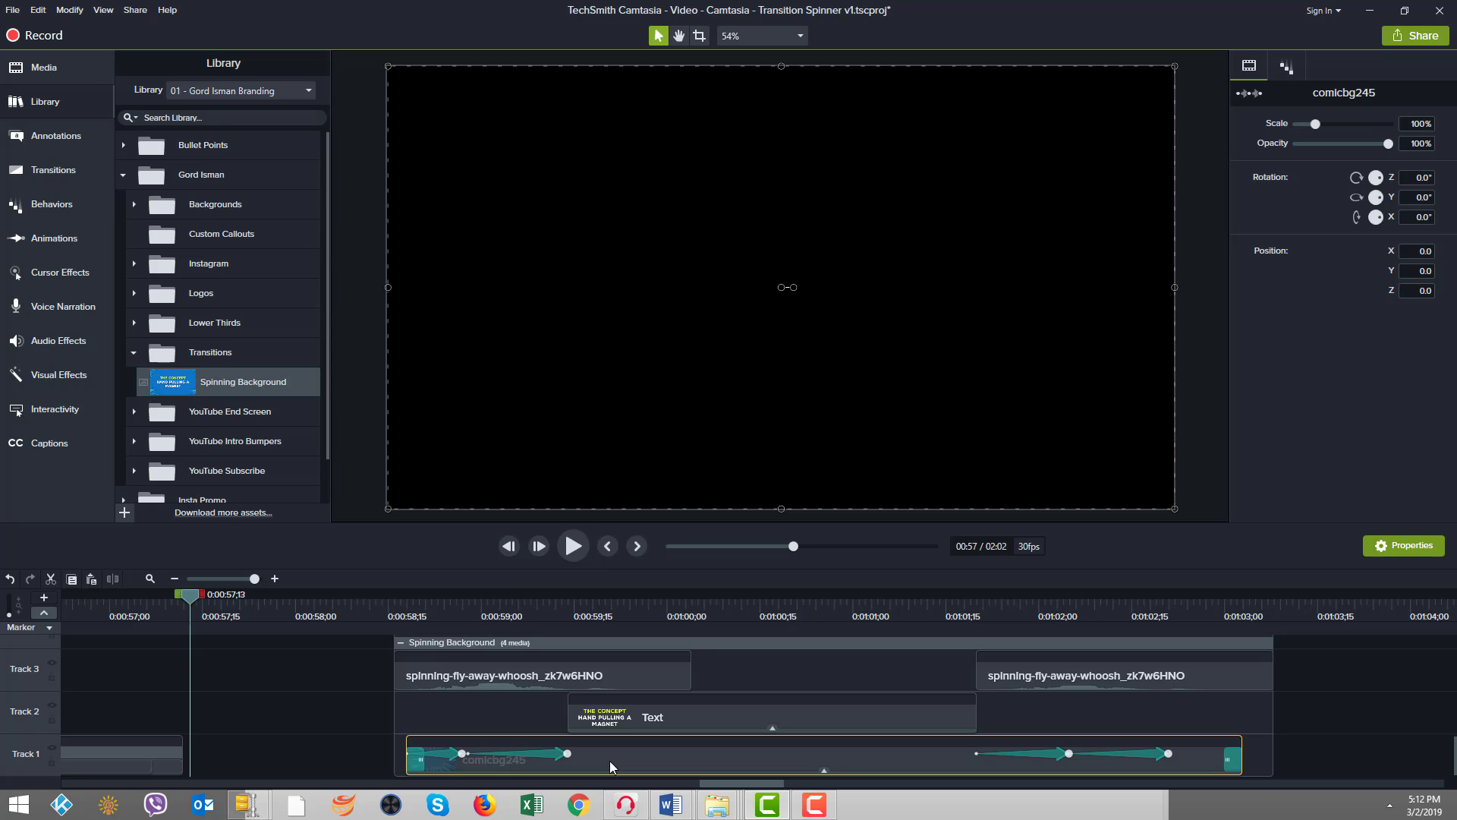
Step: Relink comicbg245 to comicbg273.png from 1. MASTER PROJECT > Graphics and preview the spiral
{"action": "right_click", "coordinate": [610, 763]}
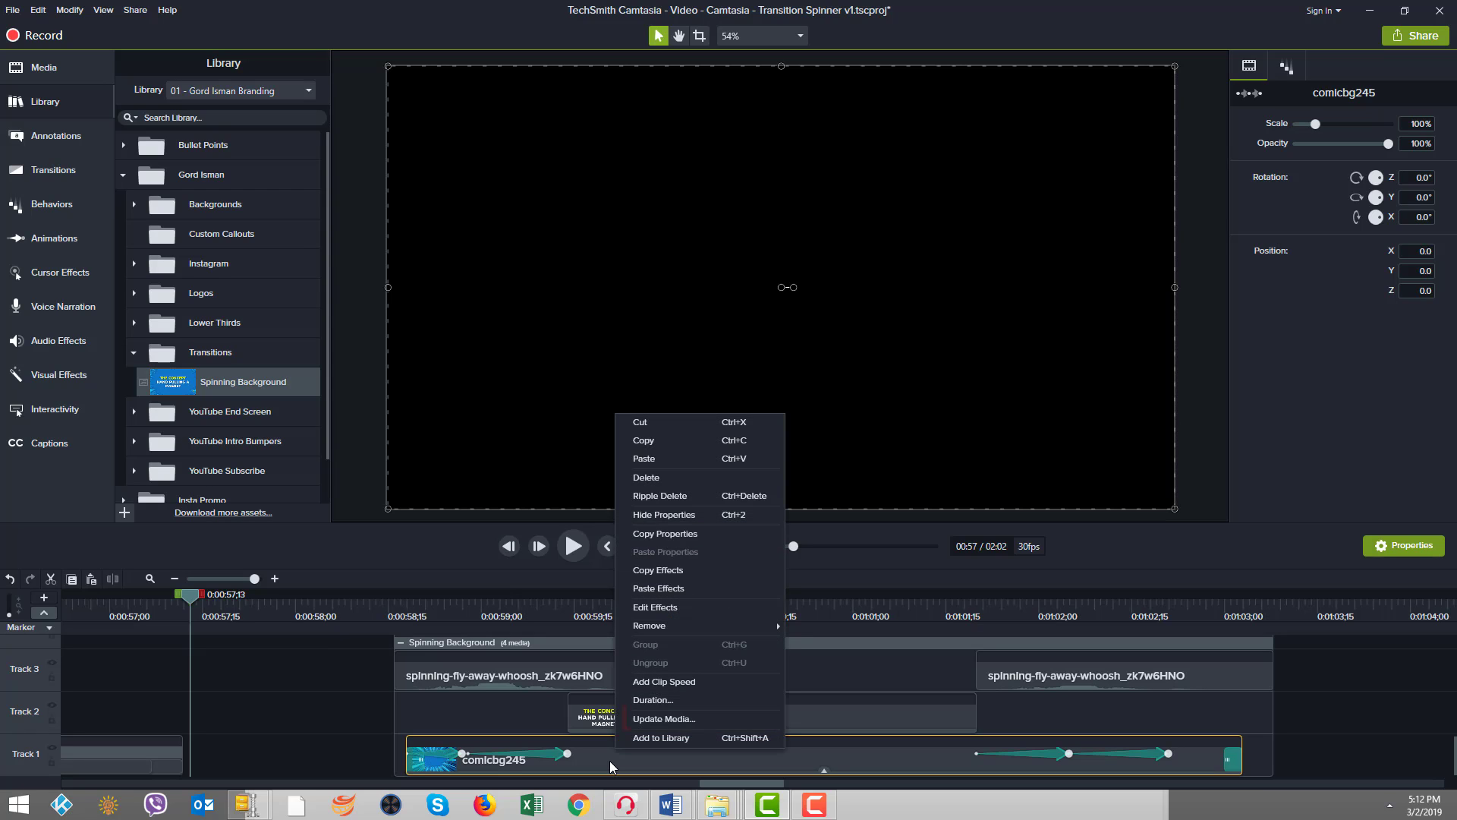
{"action": "left_click", "coordinate": [650, 720]}
{"action": "left_click", "coordinate": [134, 195]}
{"action": "double_click", "coordinate": [334, 252]}
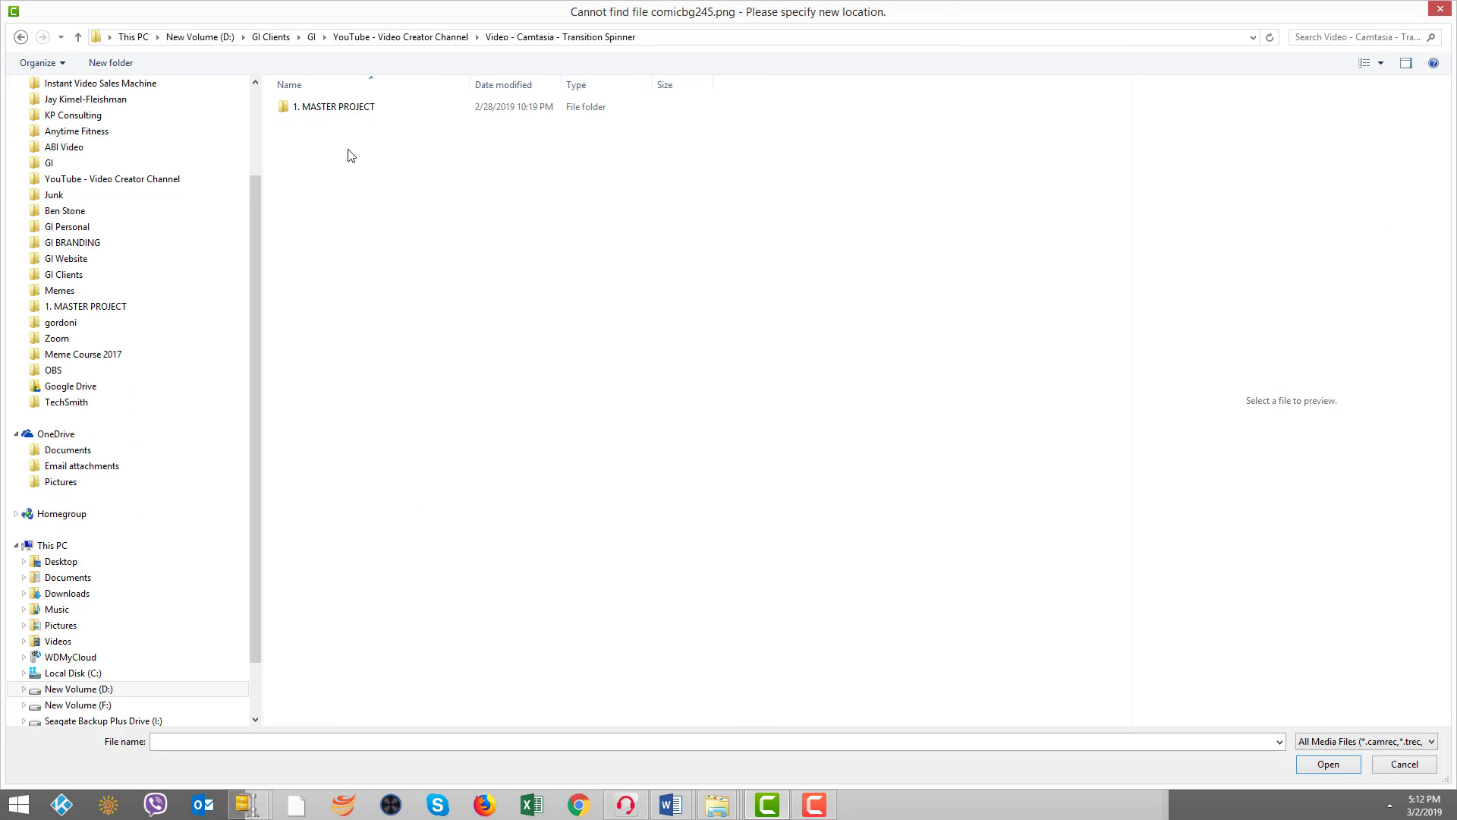
{"action": "double_click", "coordinate": [346, 109]}
{"action": "double_click", "coordinate": [329, 140]}
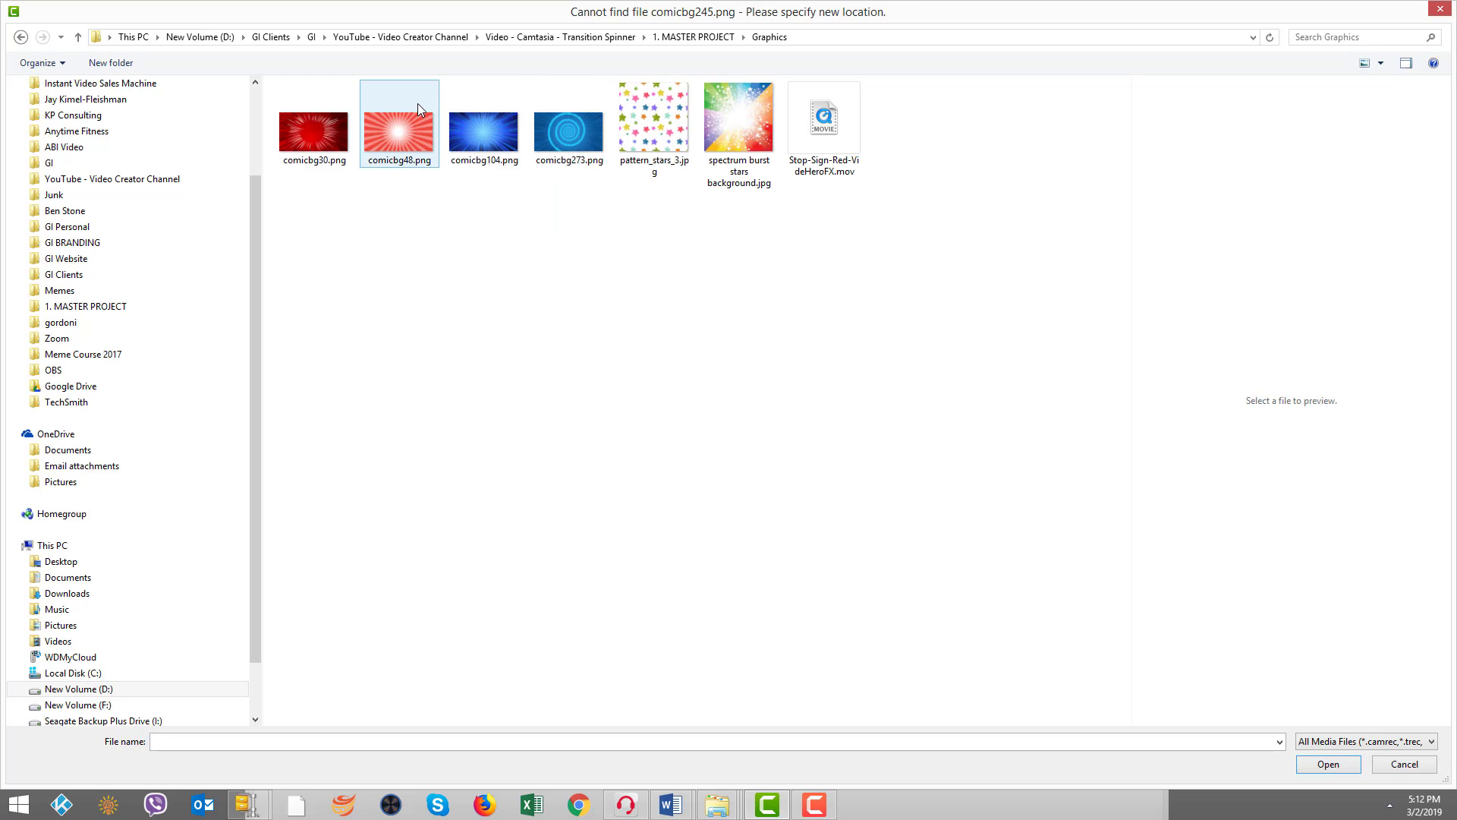
{"action": "left_click", "coordinate": [570, 141]}
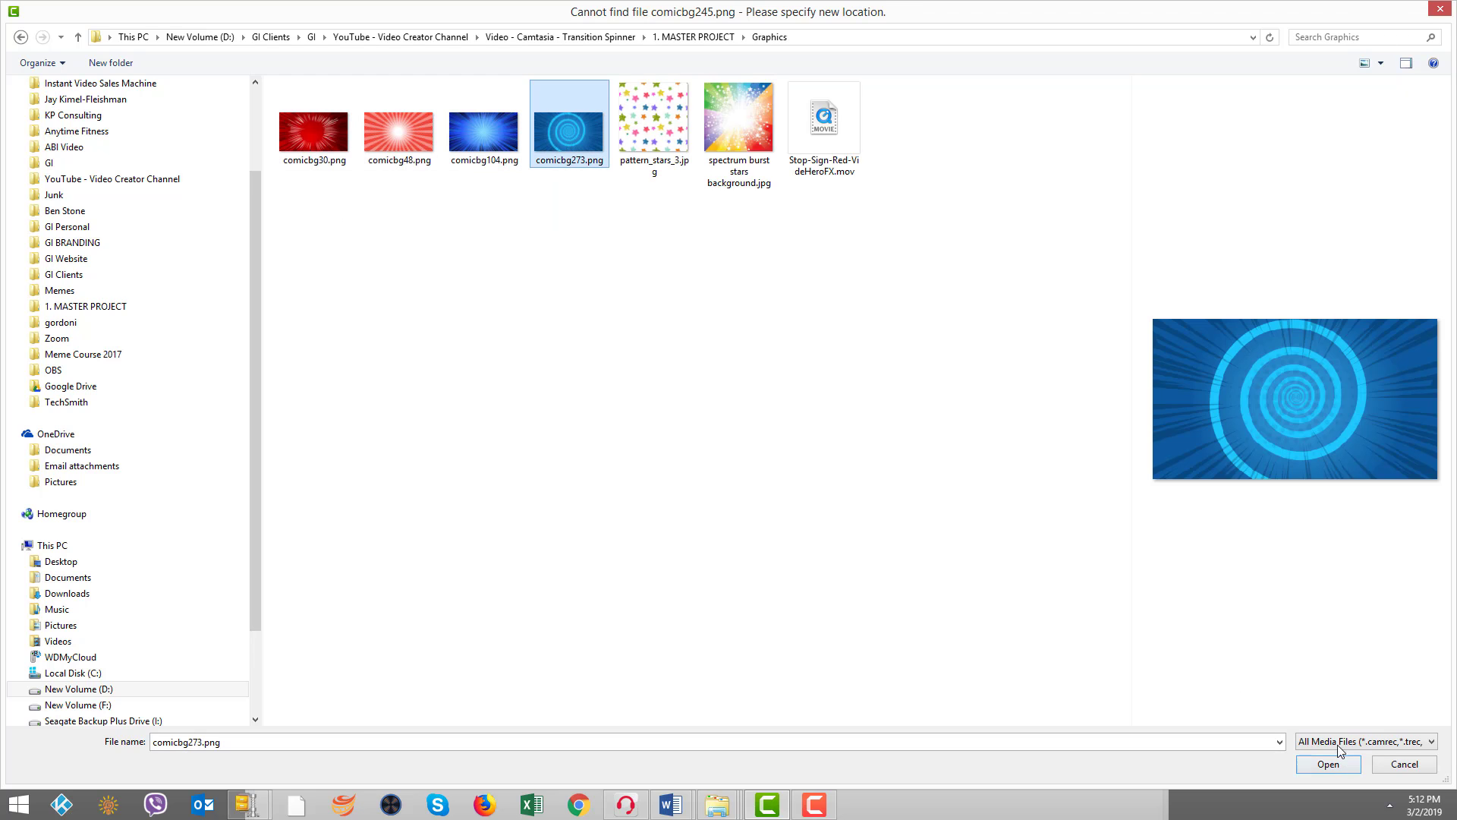
{"action": "left_click", "coordinate": [1325, 764]}
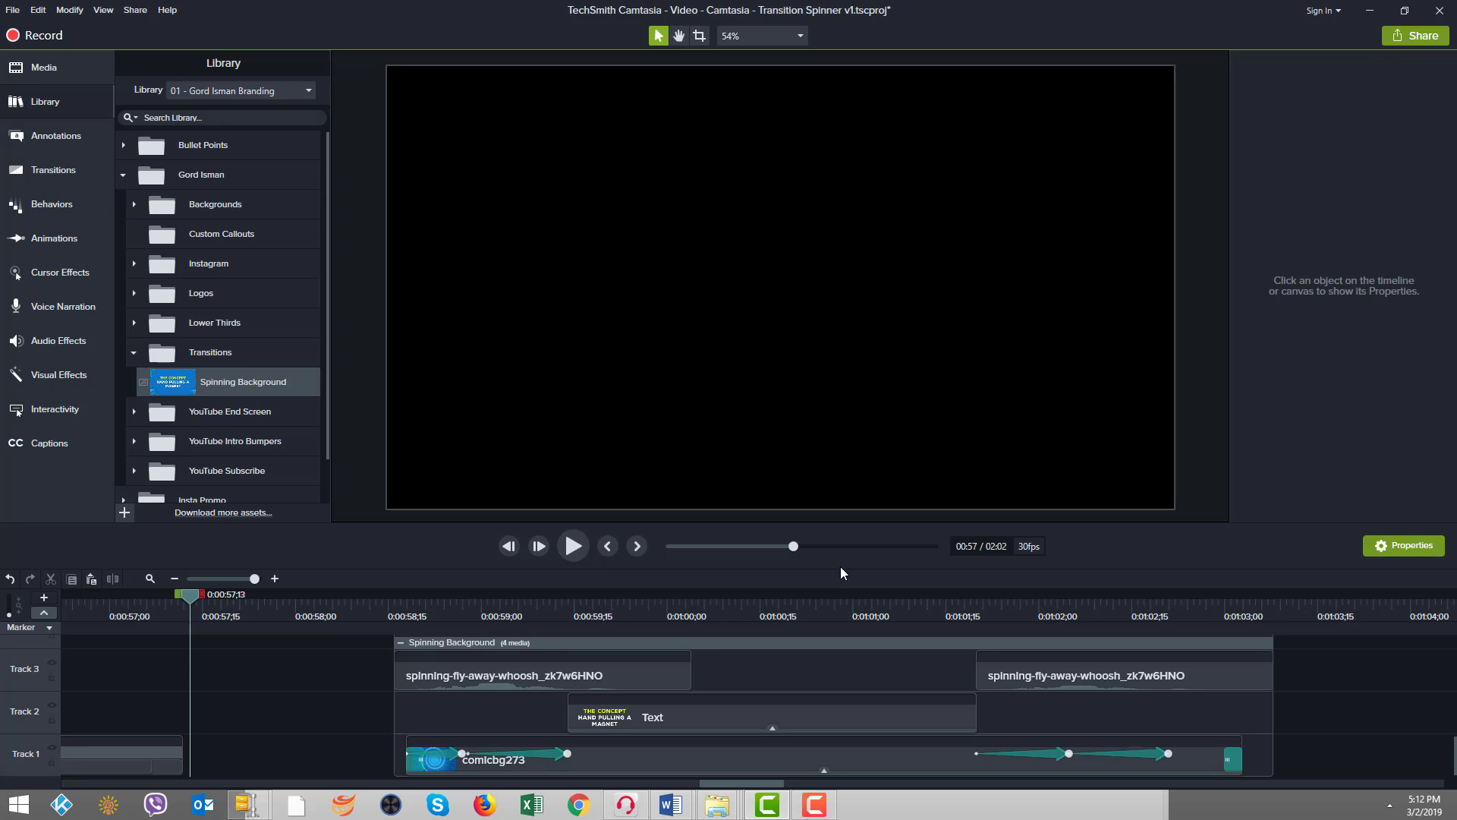
{"action": "left_click_drag", "start_coordinate": [384, 602], "coordinate": [715, 582]}
Step: Retype the title lines as 'SPIRAL' and 'SPINNING ILLUSION', then scrub back to preview
{"action": "left_click", "coordinate": [652, 223]}
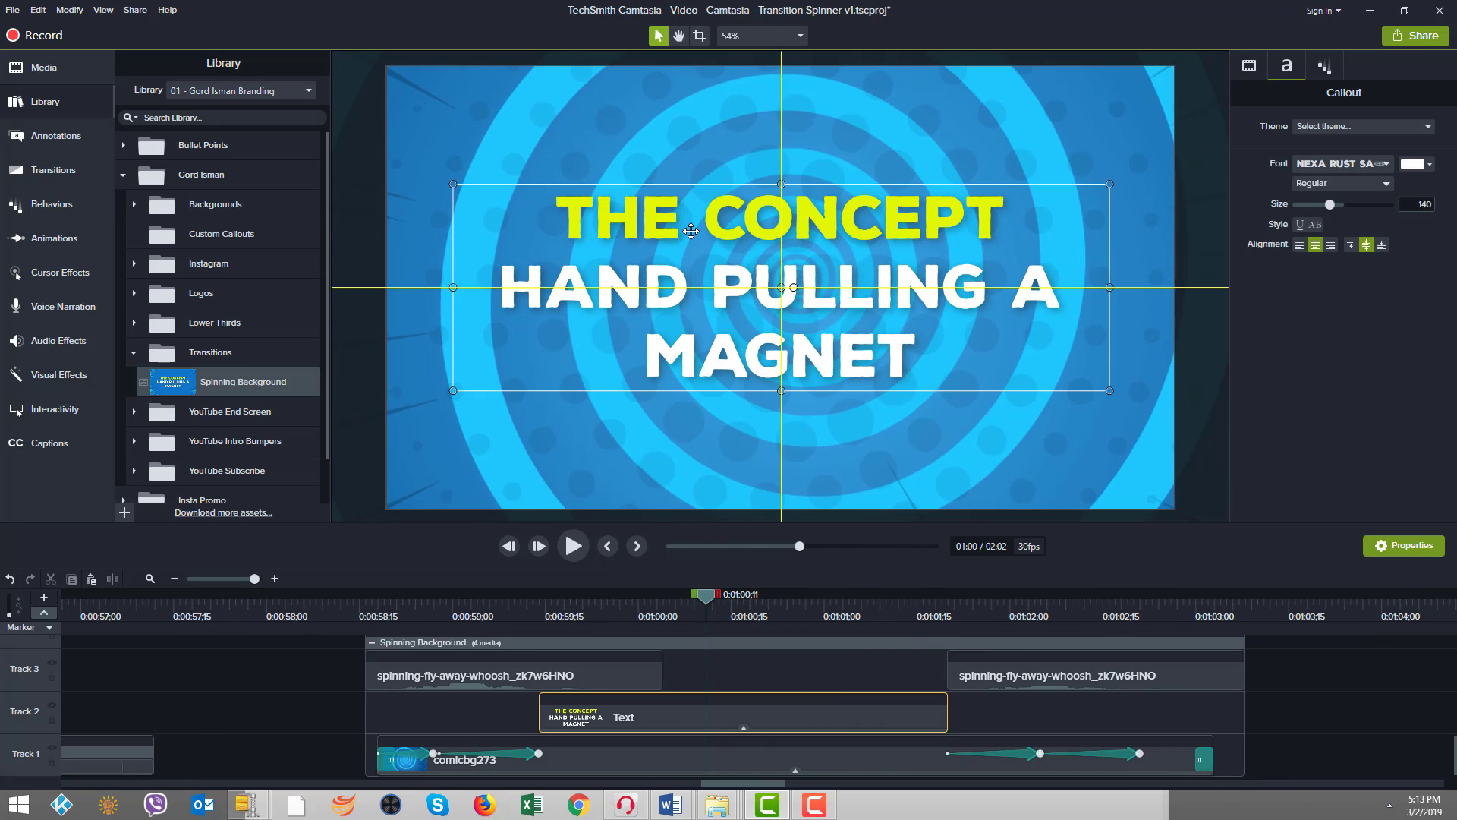
{"action": "left_click", "coordinate": [562, 220]}
{"action": "left_click_drag", "start_coordinate": [560, 220], "coordinate": [1017, 217]}
{"action": "type", "text": "SPIRAL"}
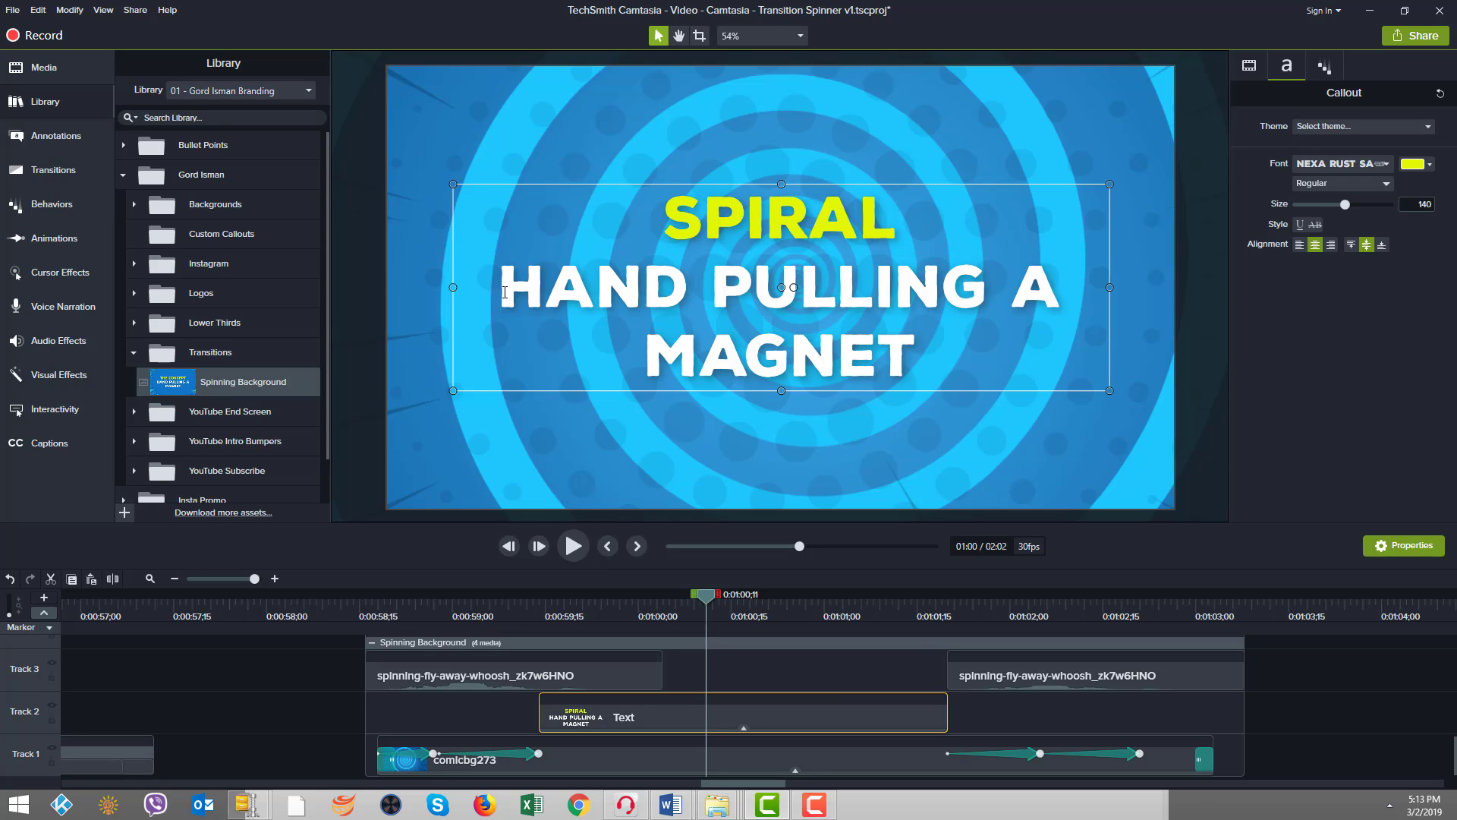
{"action": "left_click_drag", "start_coordinate": [502, 290], "coordinate": [914, 357]}
{"action": "type", "text": "SPINNING ILLUSION"}
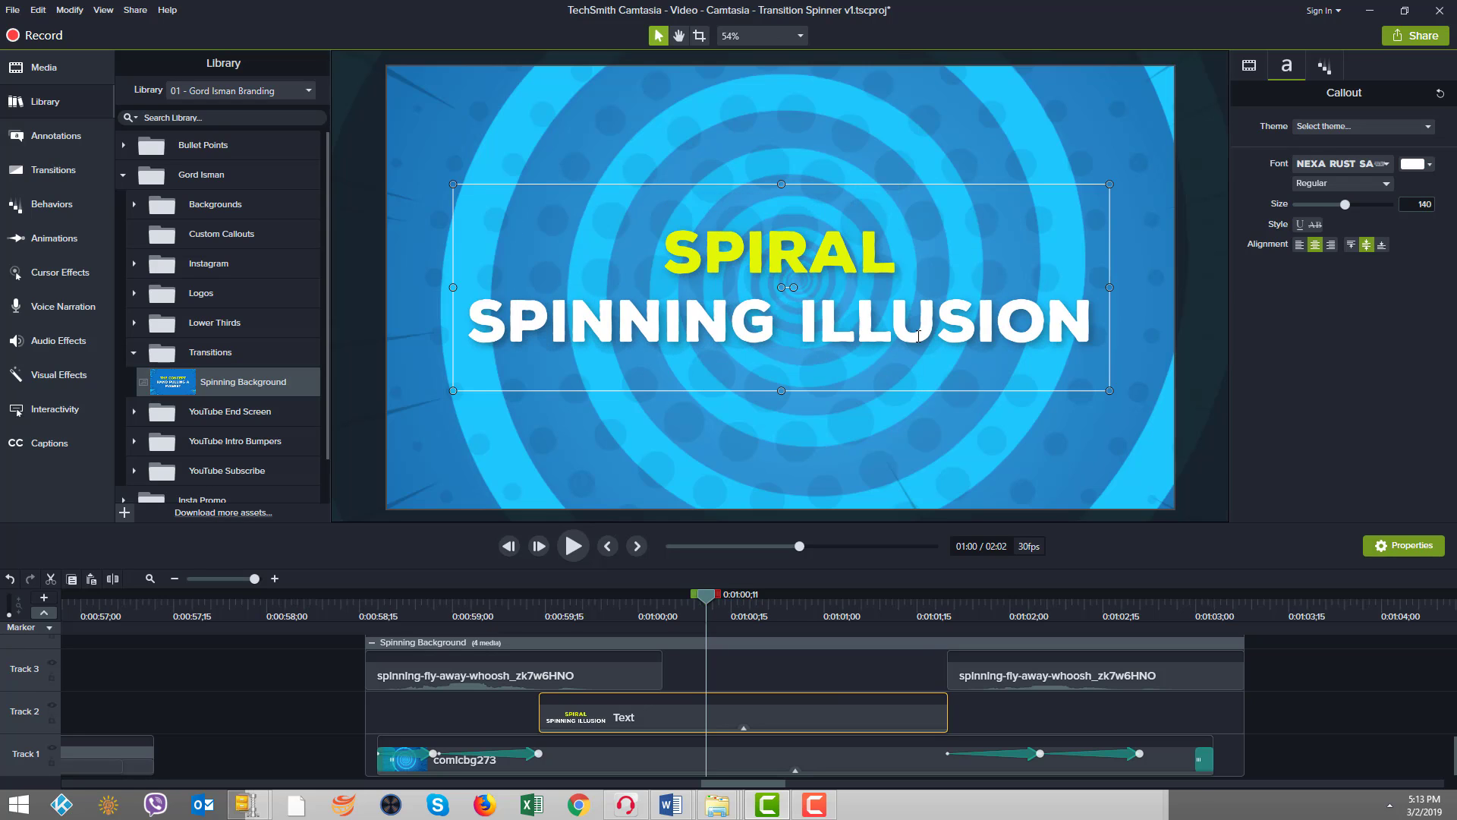
{"action": "left_click_drag", "start_coordinate": [339, 622], "coordinate": [370, 663]}
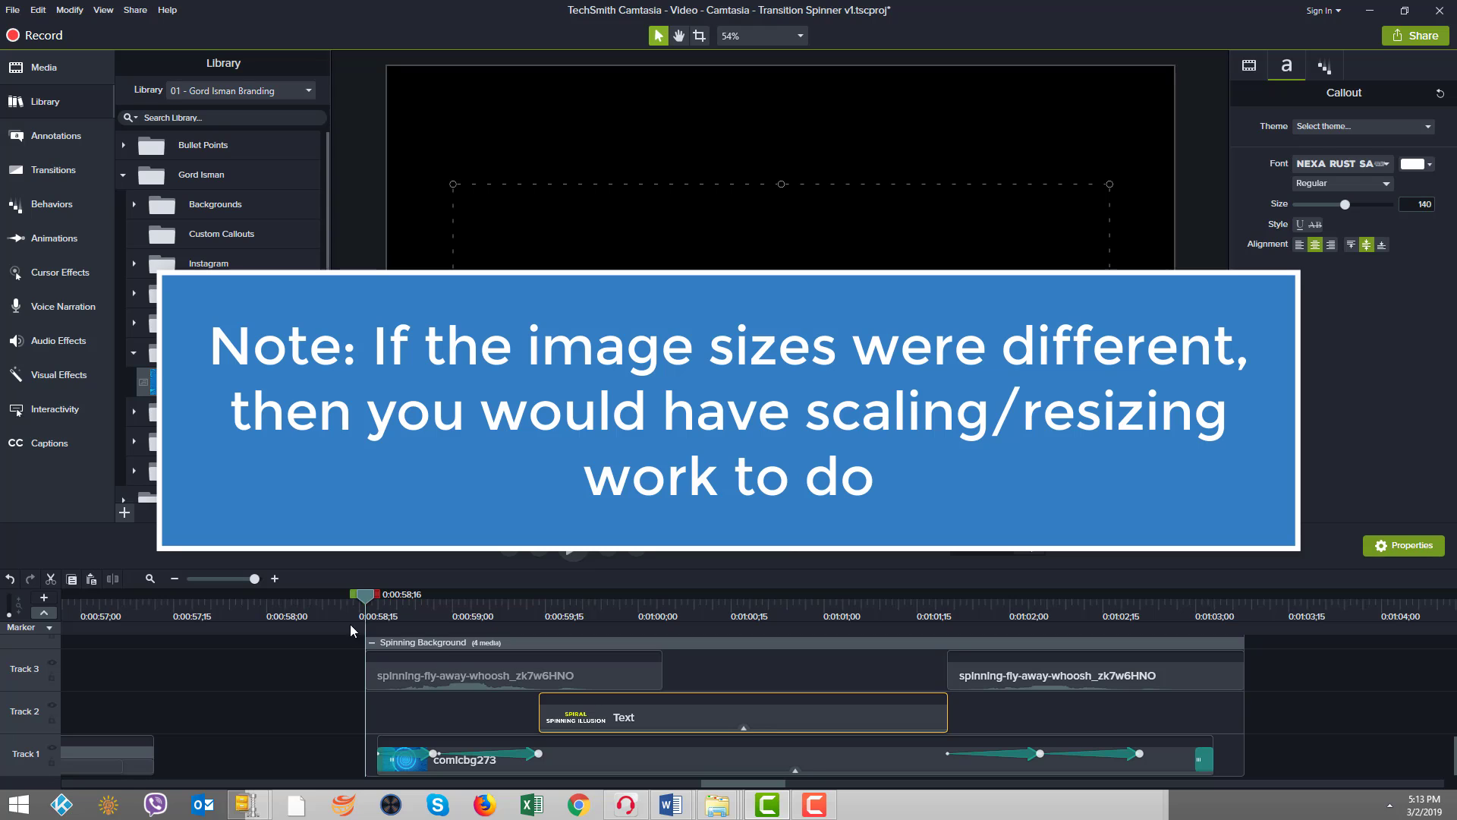
{"action": "left_click", "coordinate": [440, 680]}
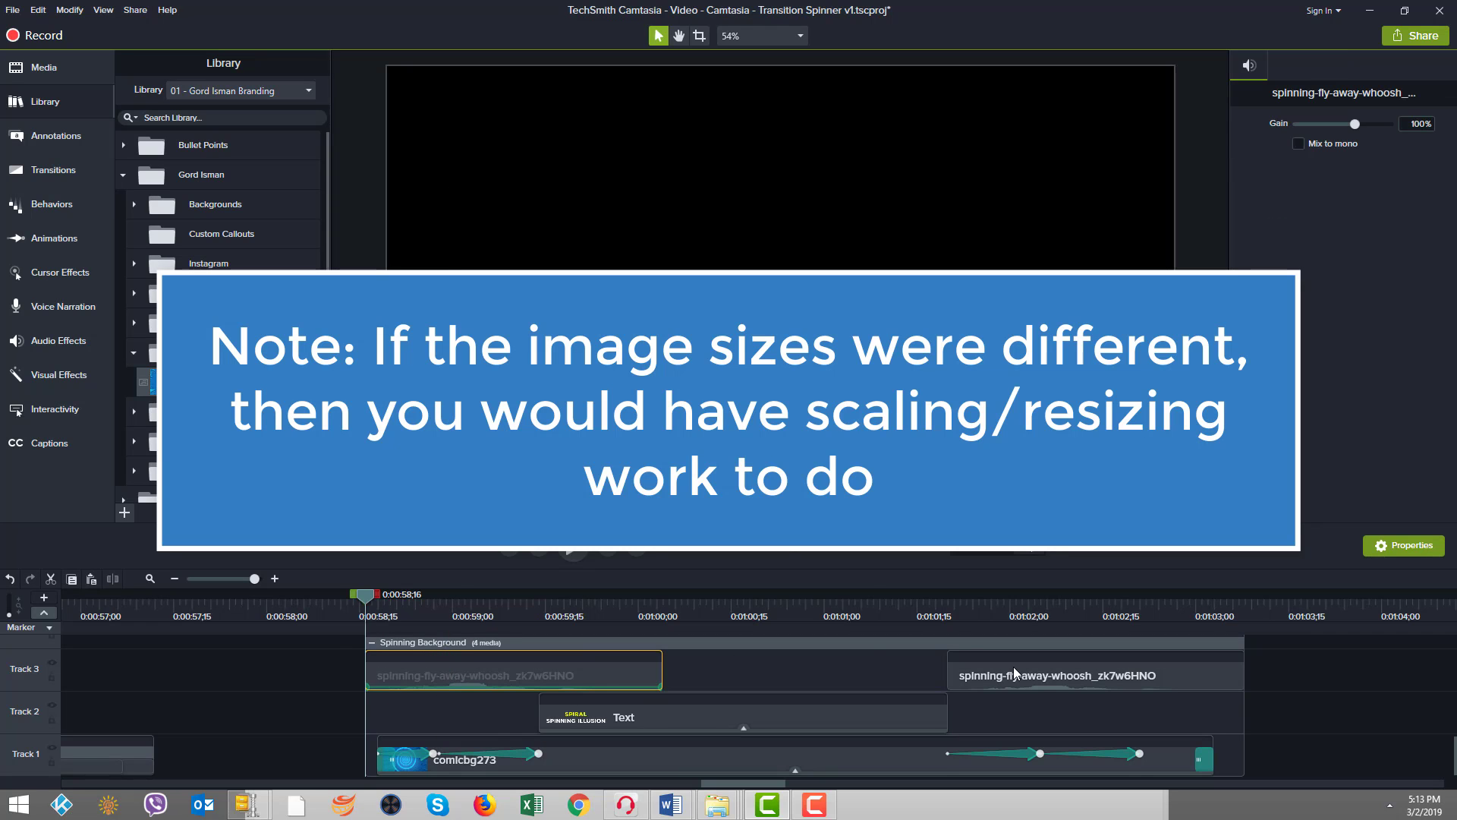
{"action": "left_click", "coordinate": [1044, 680]}
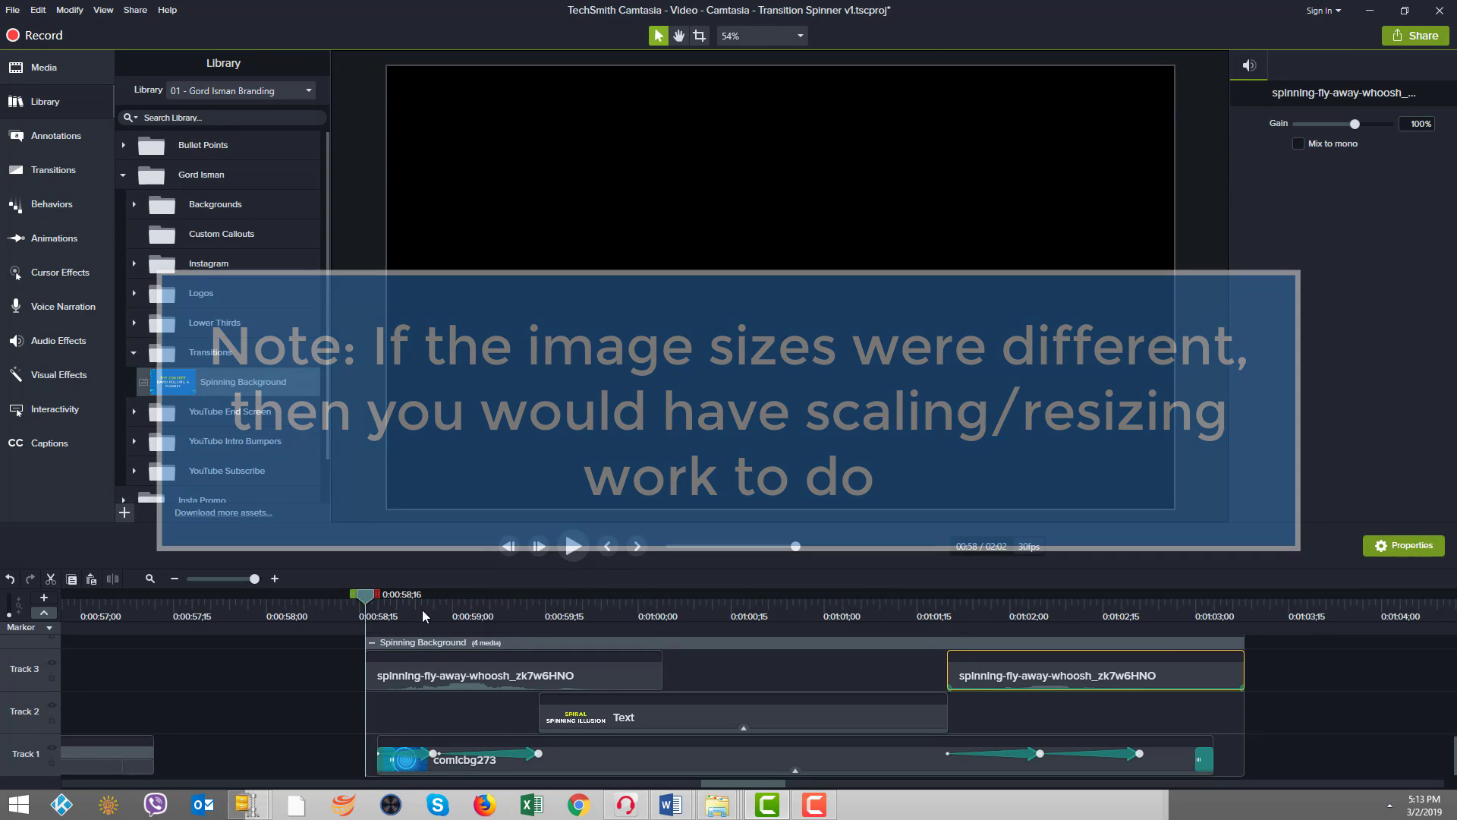
{"action": "left_click_drag", "start_coordinate": [425, 603], "coordinate": [829, 633]}
{"action": "left_click_drag", "start_coordinate": [735, 651], "coordinate": [343, 685]}
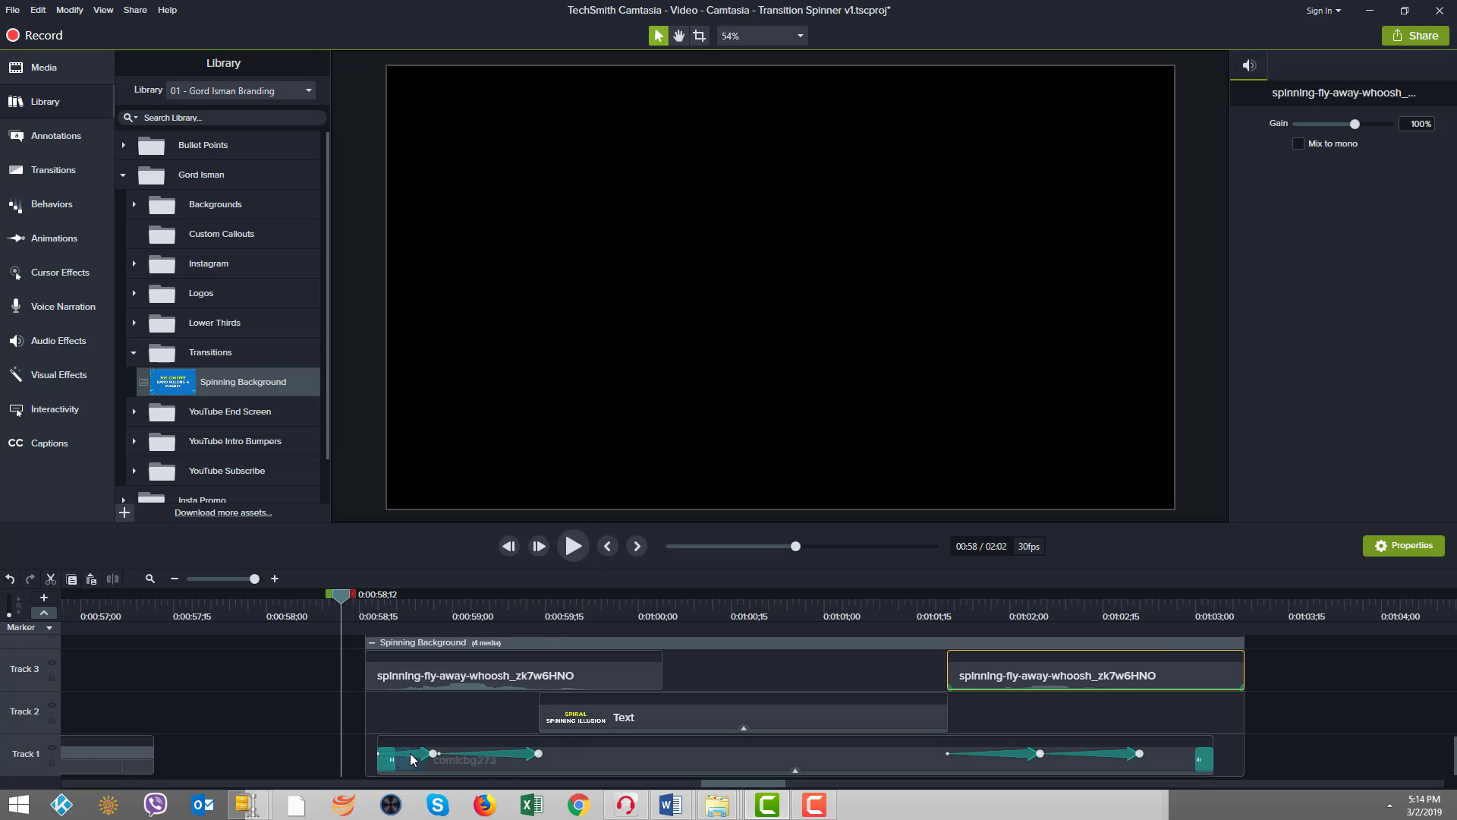
Step: Select the comicbg273 spiral clip in the expanded group and its first animation
{"action": "left_click", "coordinate": [639, 759]}
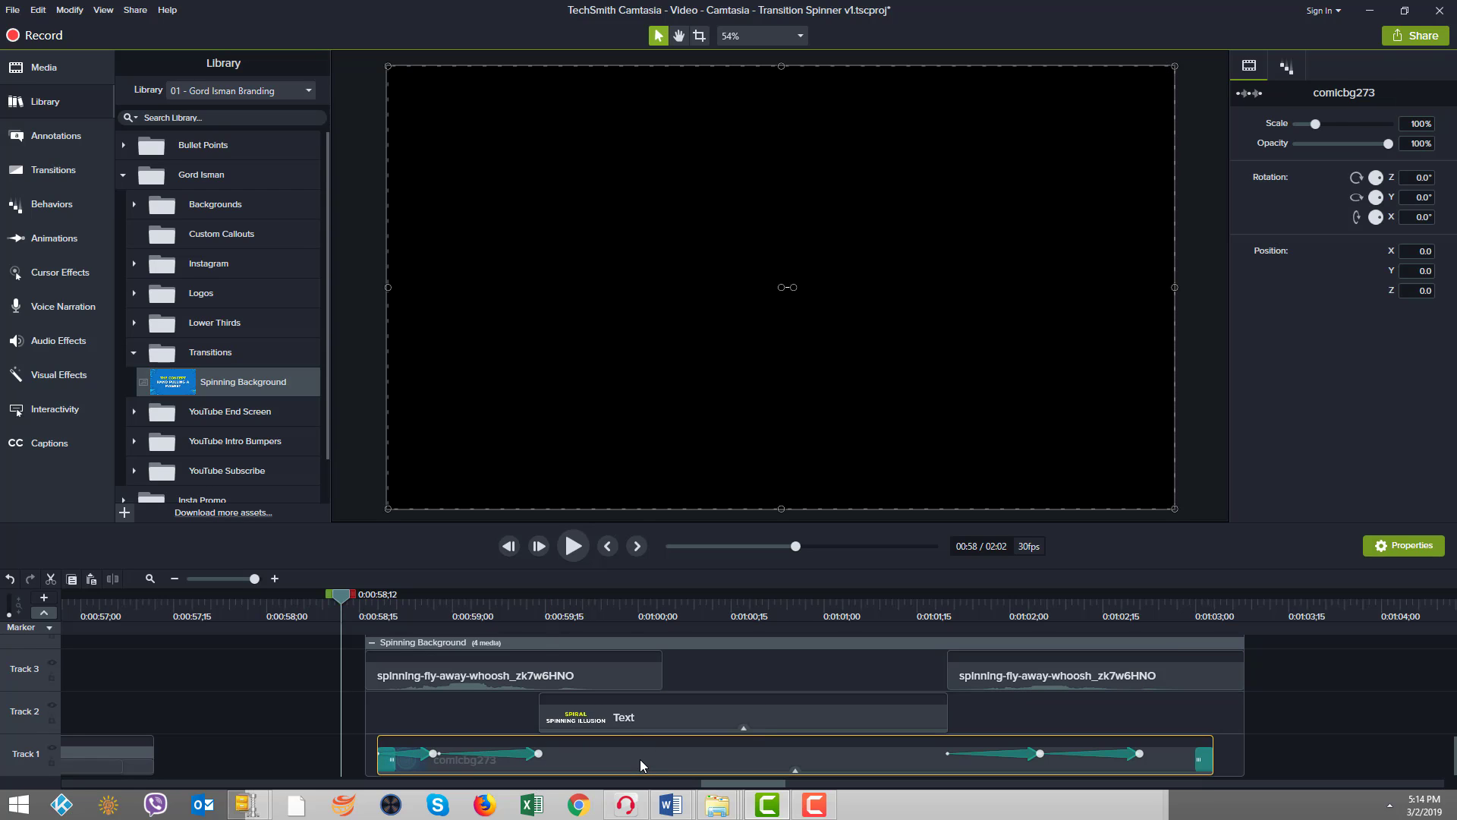
{"action": "left_click", "coordinate": [376, 408]}
{"action": "scroll", "coordinate": [377, 411], "scroll_direction": "down", "scroll_amount": 1}
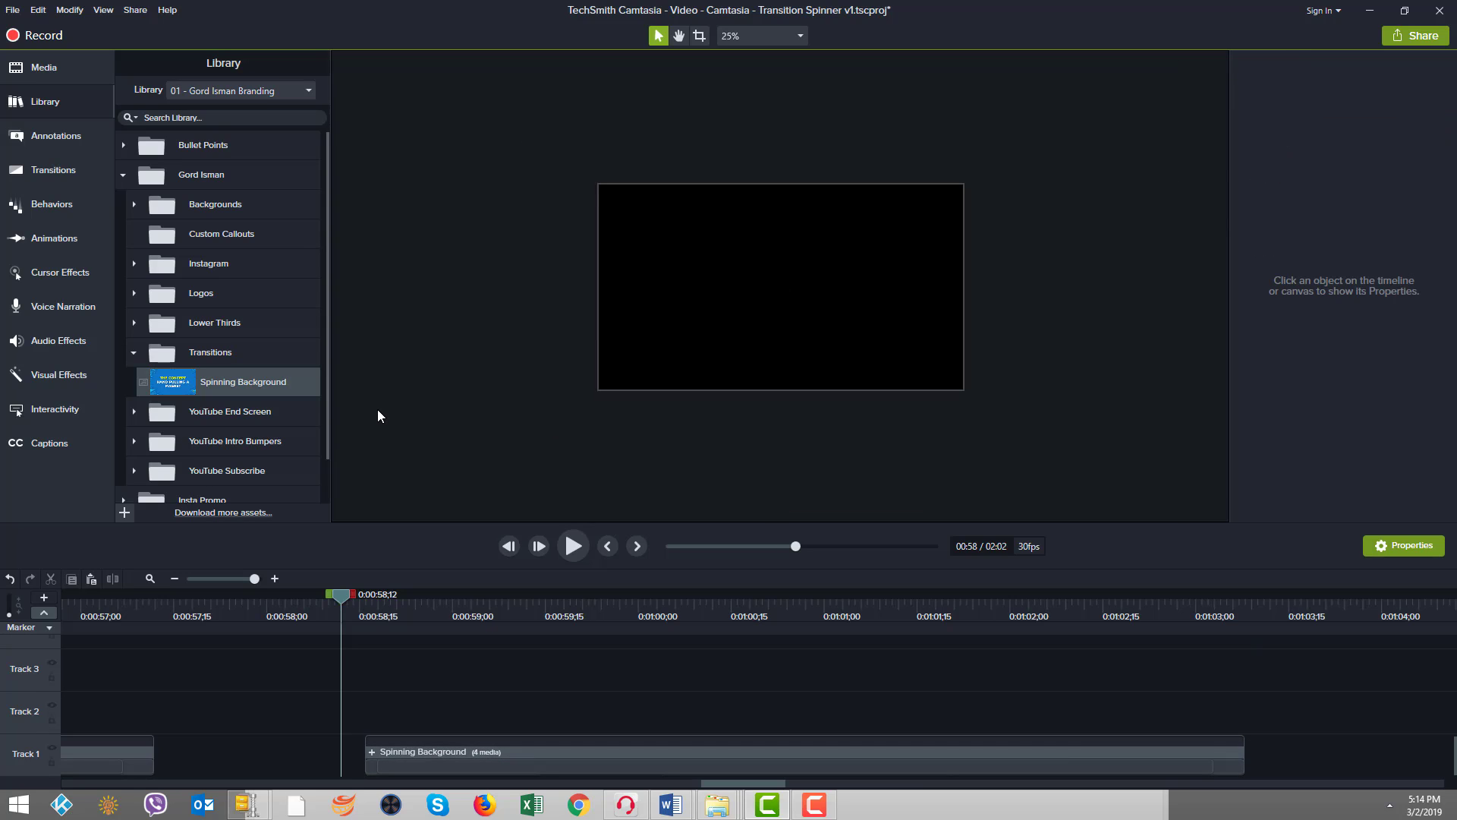
{"action": "left_click", "coordinate": [373, 752]}
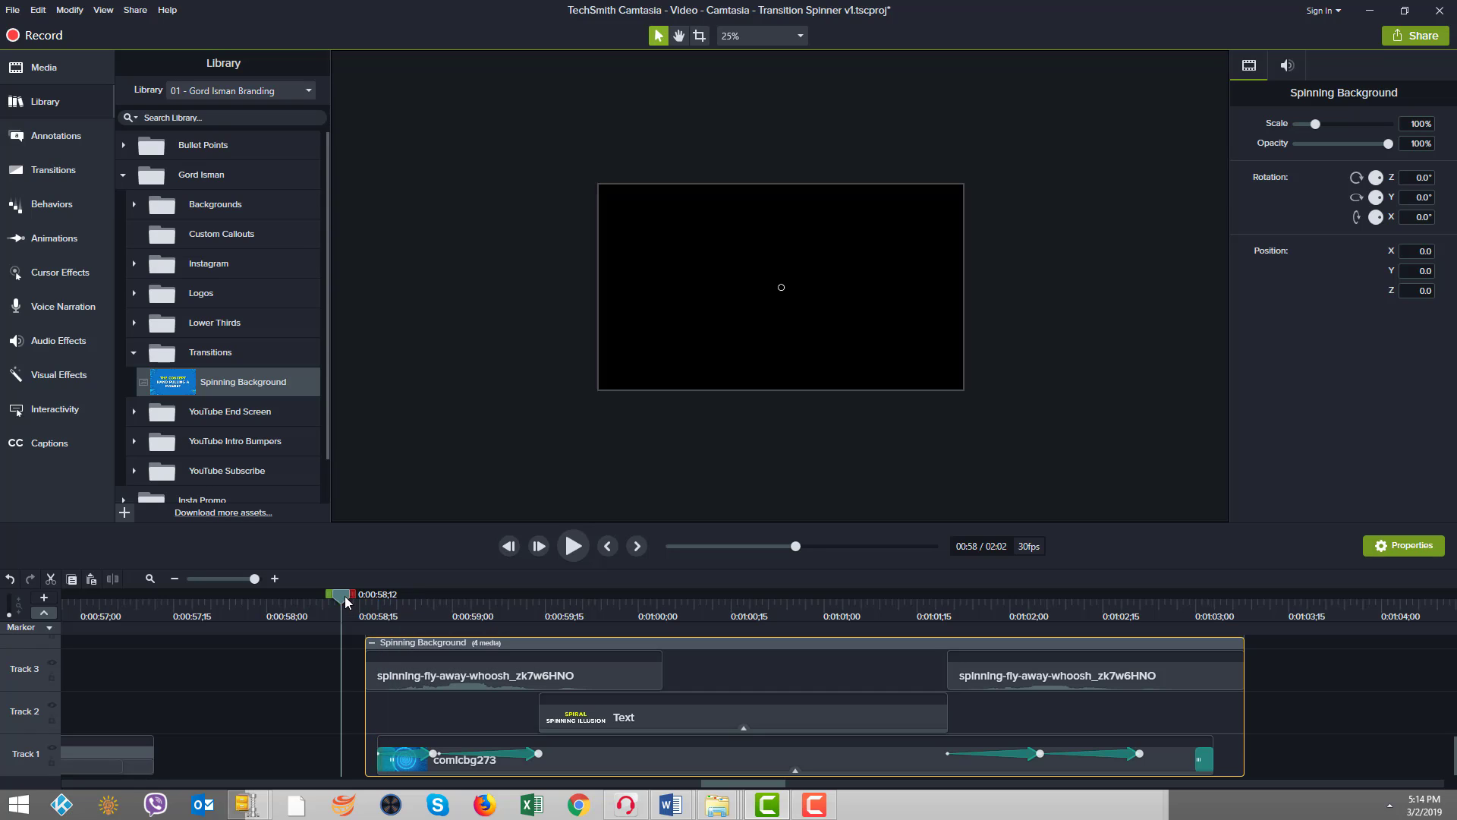
{"action": "left_click_drag", "start_coordinate": [345, 602], "coordinate": [360, 603]}
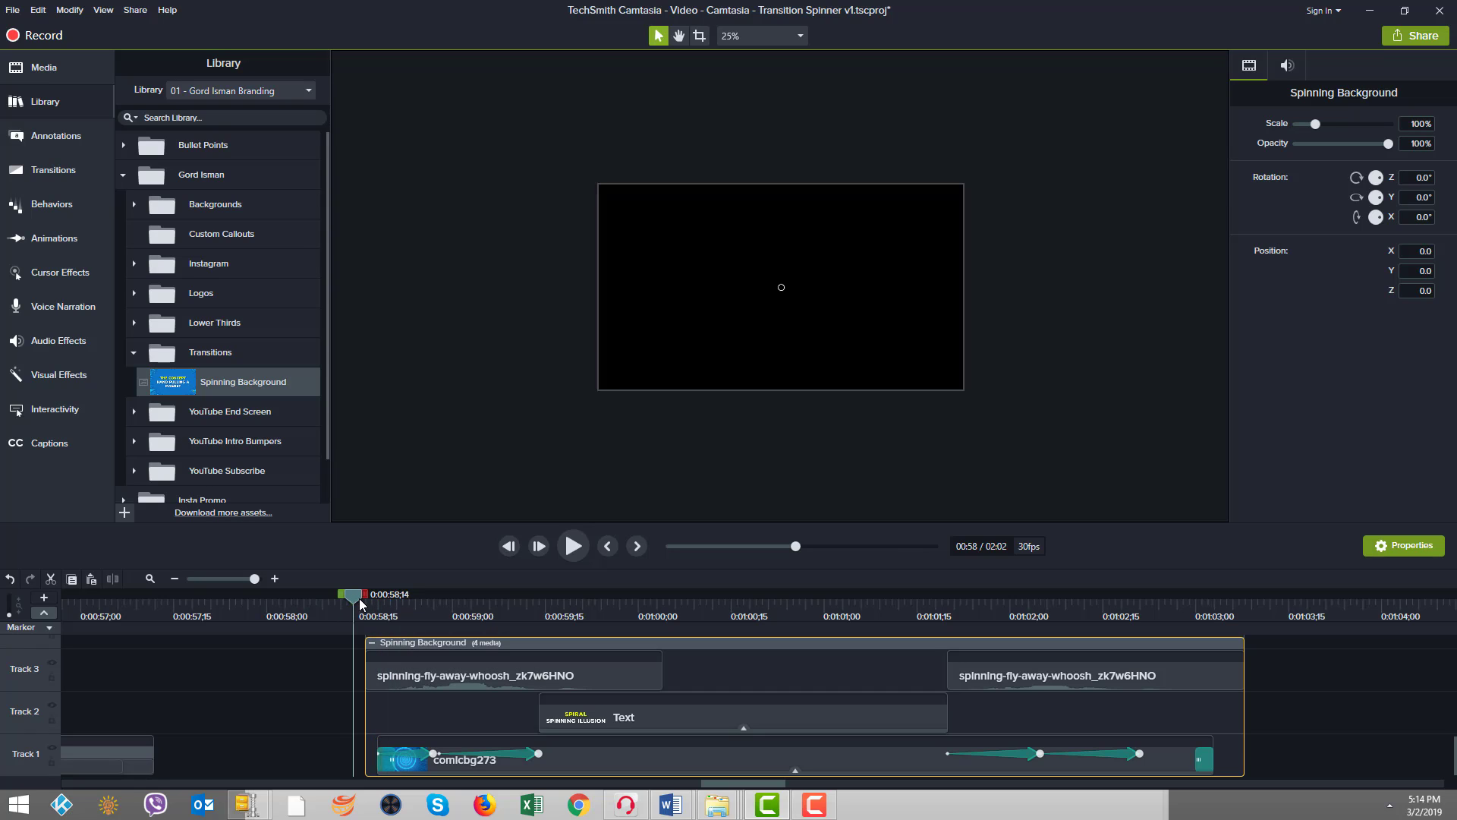
{"action": "left_click", "coordinate": [432, 754]}
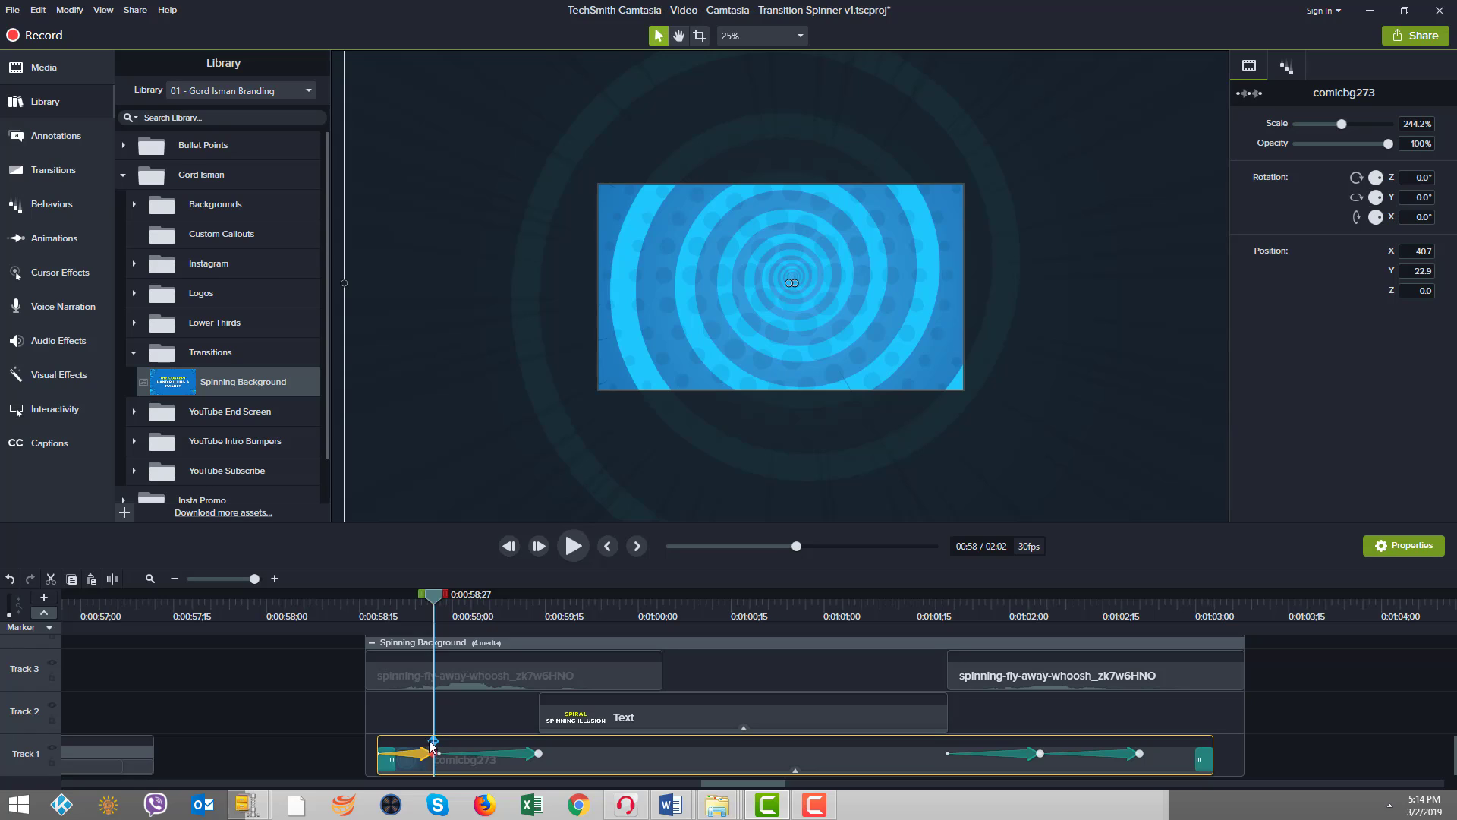
{"action": "left_click", "coordinate": [574, 383]}
{"action": "scroll", "coordinate": [573, 382], "scroll_direction": "down", "scroll_amount": 3}
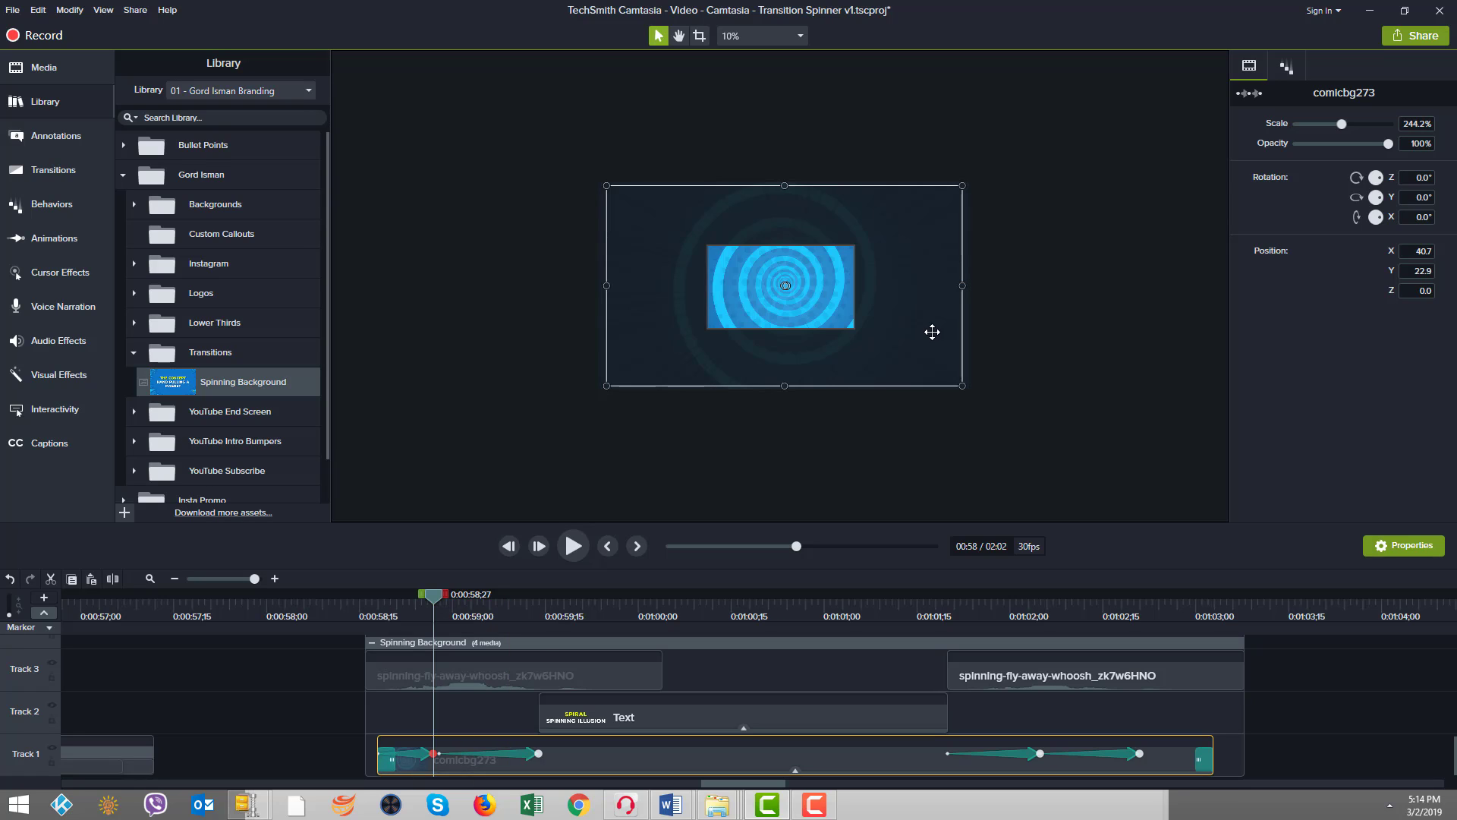
Step: Check Behaviors, then inspect both animations: scale 244.2% to 225.9%, rotation to -720°
{"action": "left_click", "coordinate": [1285, 68]}
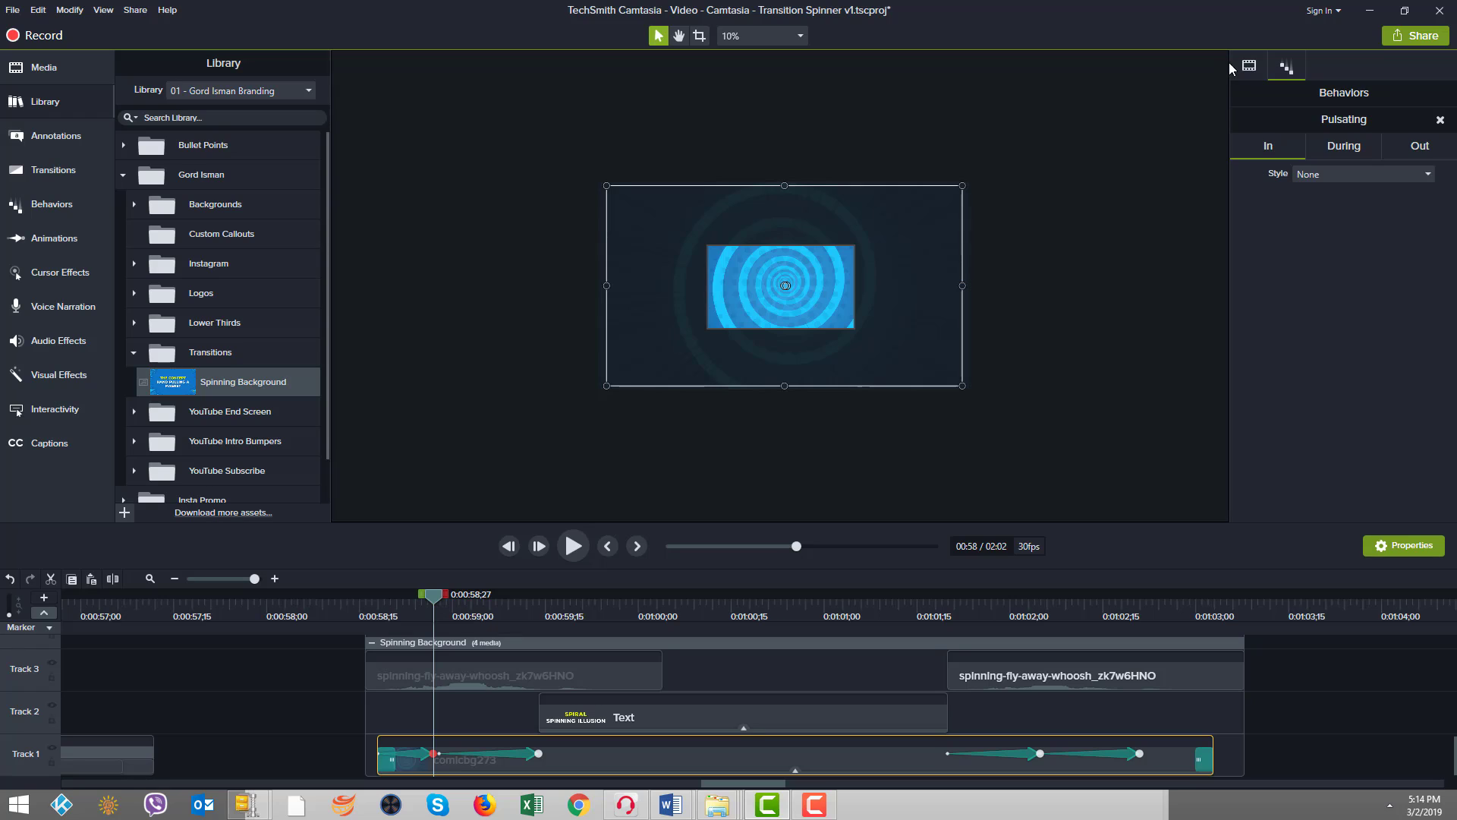
{"action": "left_click", "coordinate": [1249, 66]}
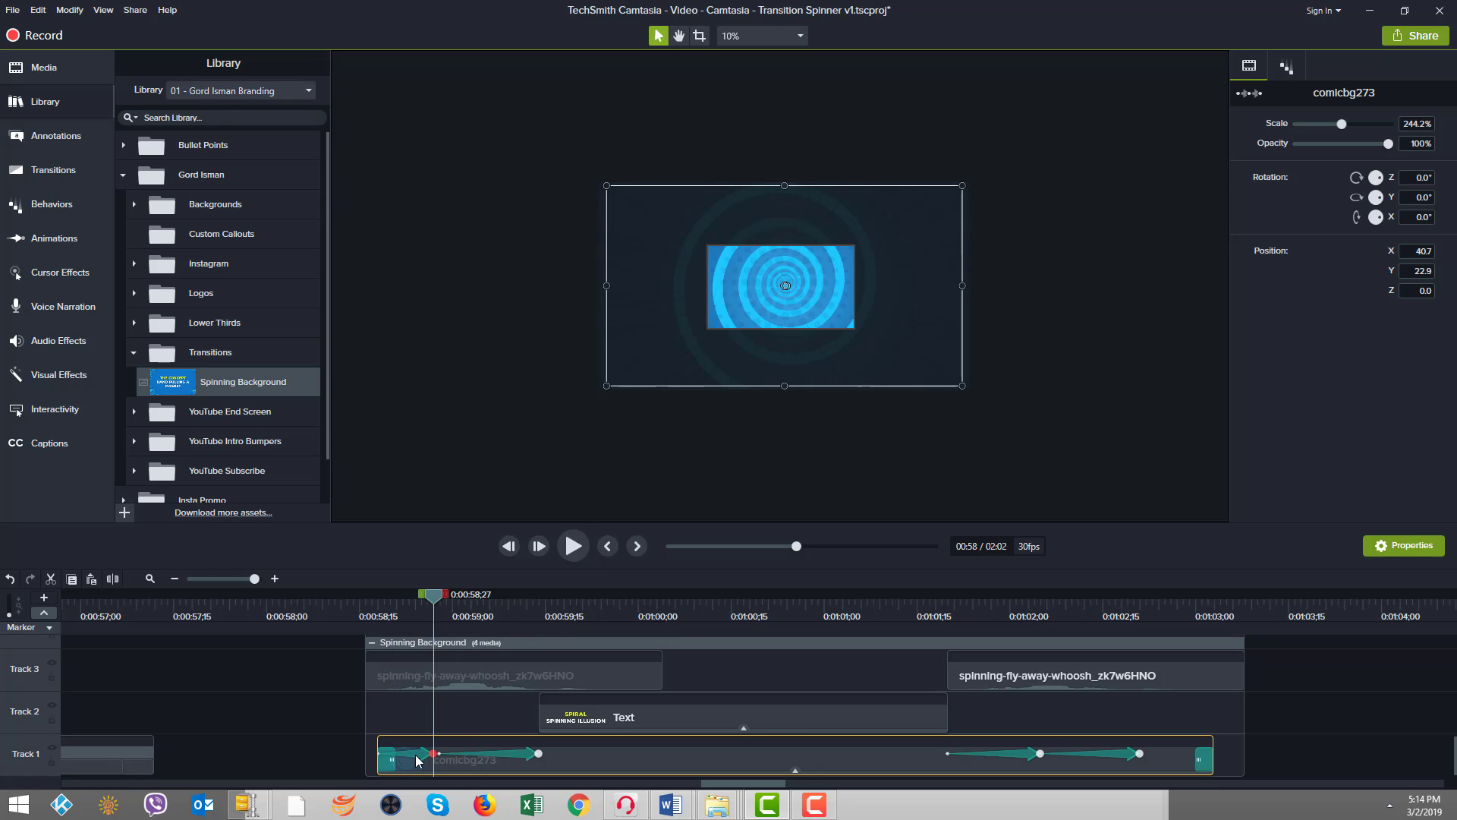
{"action": "mouse_move", "coordinate": [439, 602]}
{"action": "left_mouse_down"}
{"action": "mouse_move", "coordinate": [381, 617]}
{"action": "mouse_move", "coordinate": [434, 608]}
{"action": "left_mouse_up"}
{"action": "left_click", "coordinate": [438, 751]}
{"action": "left_click", "coordinate": [536, 752]}
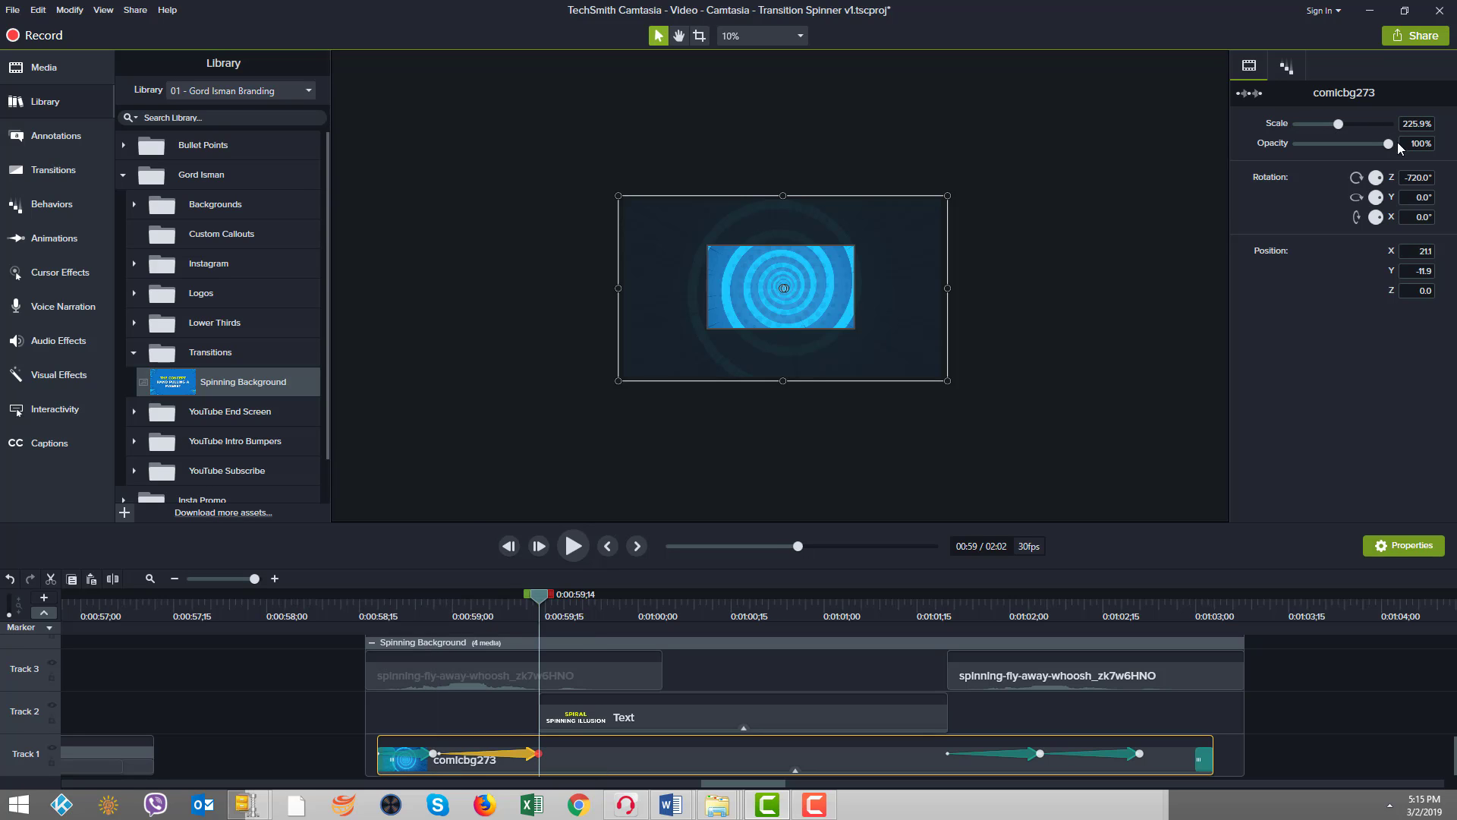
{"action": "left_click", "coordinate": [434, 748]}
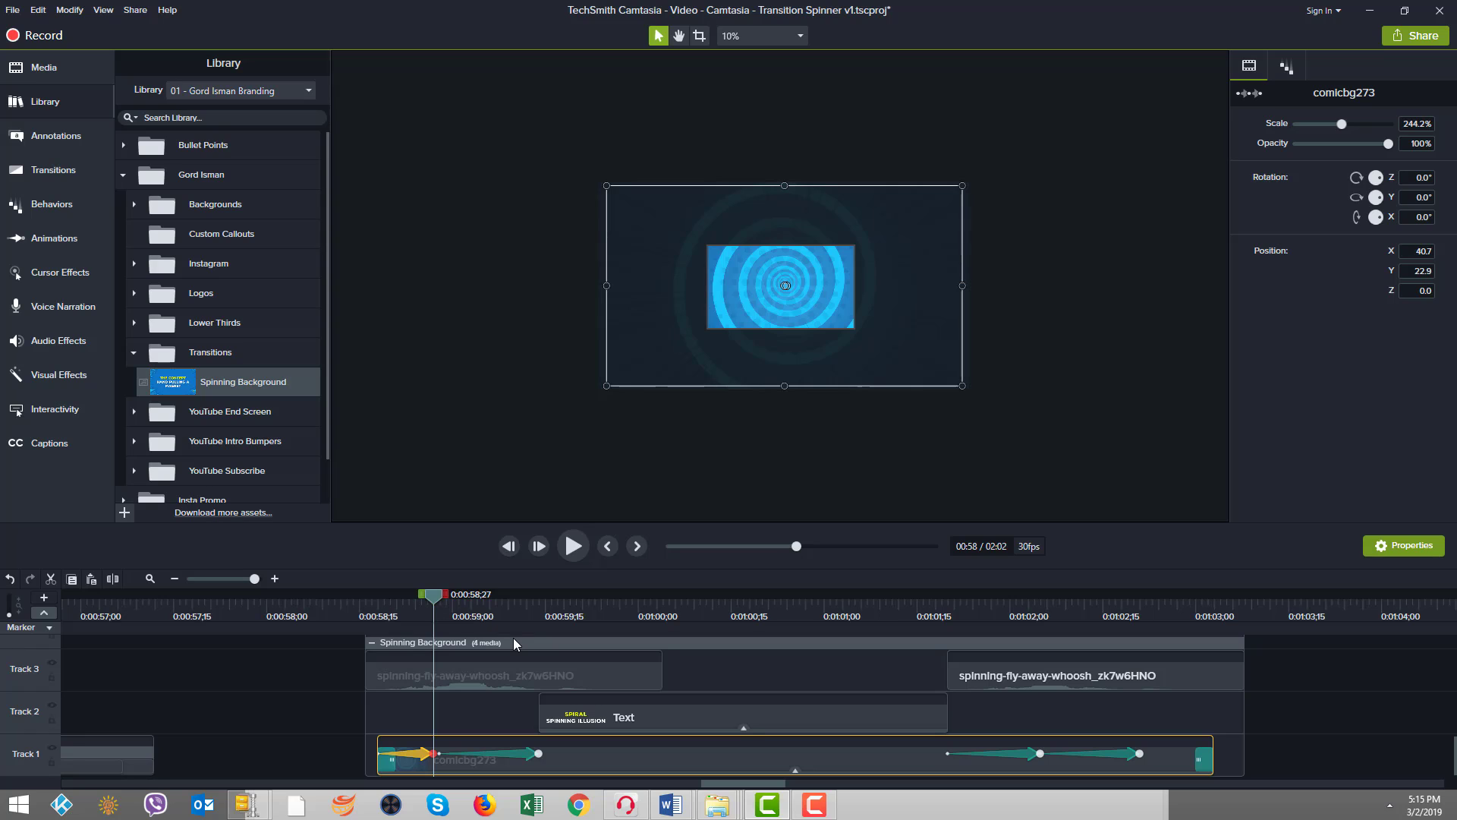
{"action": "key", "text": "ctrl+Right"}
{"action": "key", "text": "ctrl+Right"}
{"action": "key", "text": "ctrl+Right"}
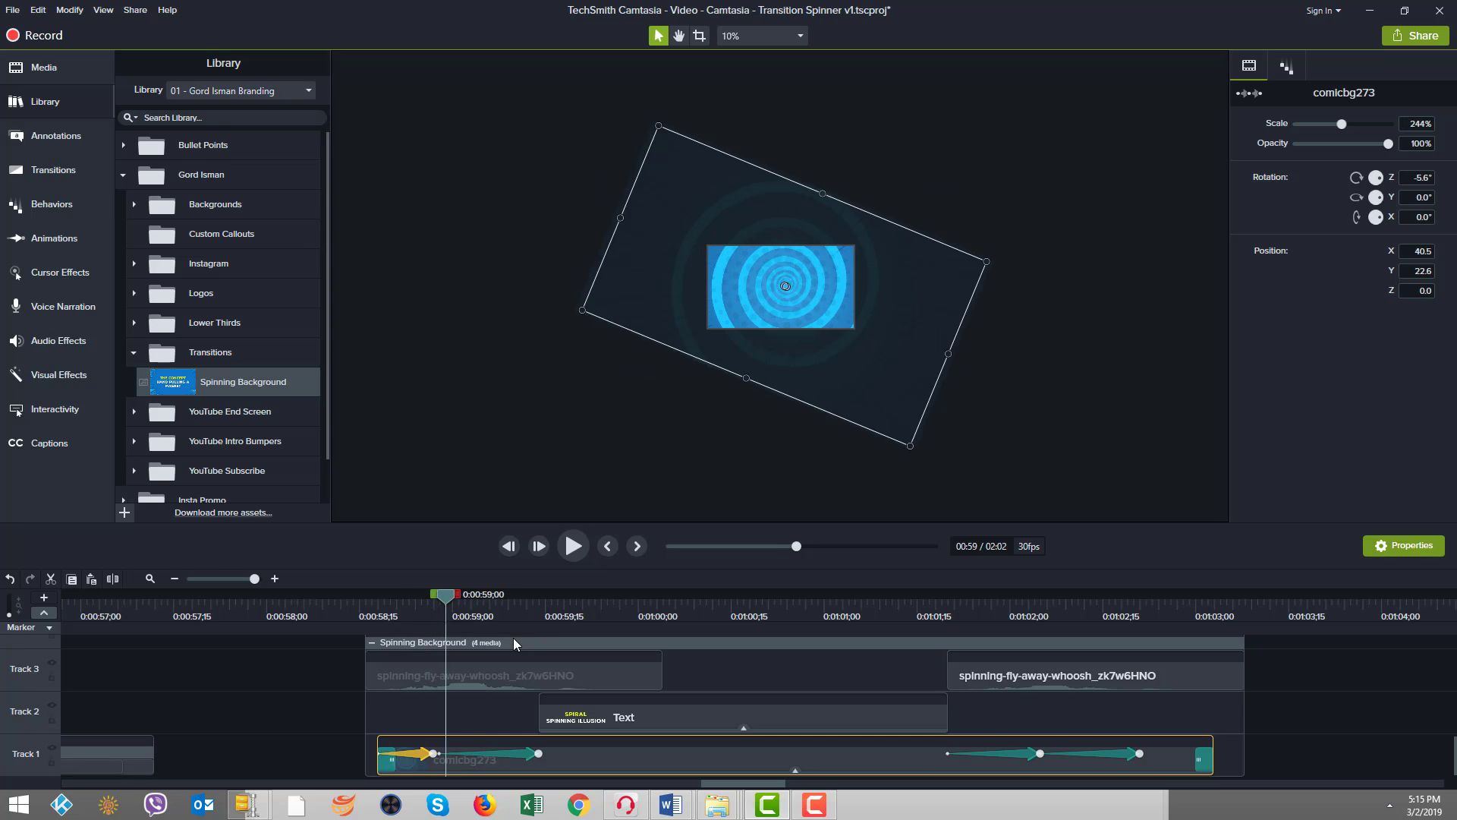
{"action": "key", "text": "ctrl+Right"}
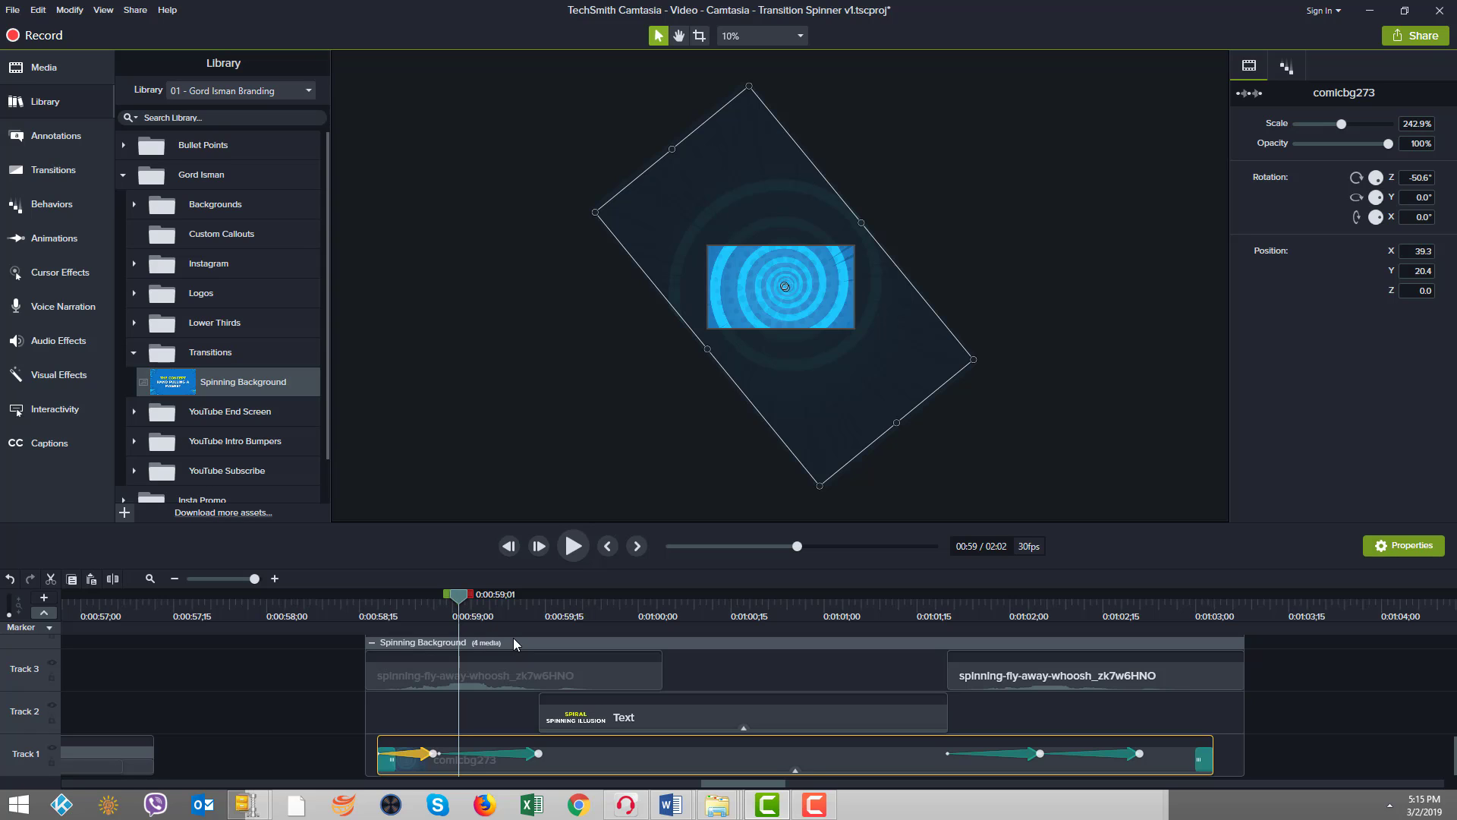
{"action": "key", "text": "ctrl+Right"}
{"action": "key", "text": "ctrl+Right"}
{"action": "key", "text": "ctrl+Right"}
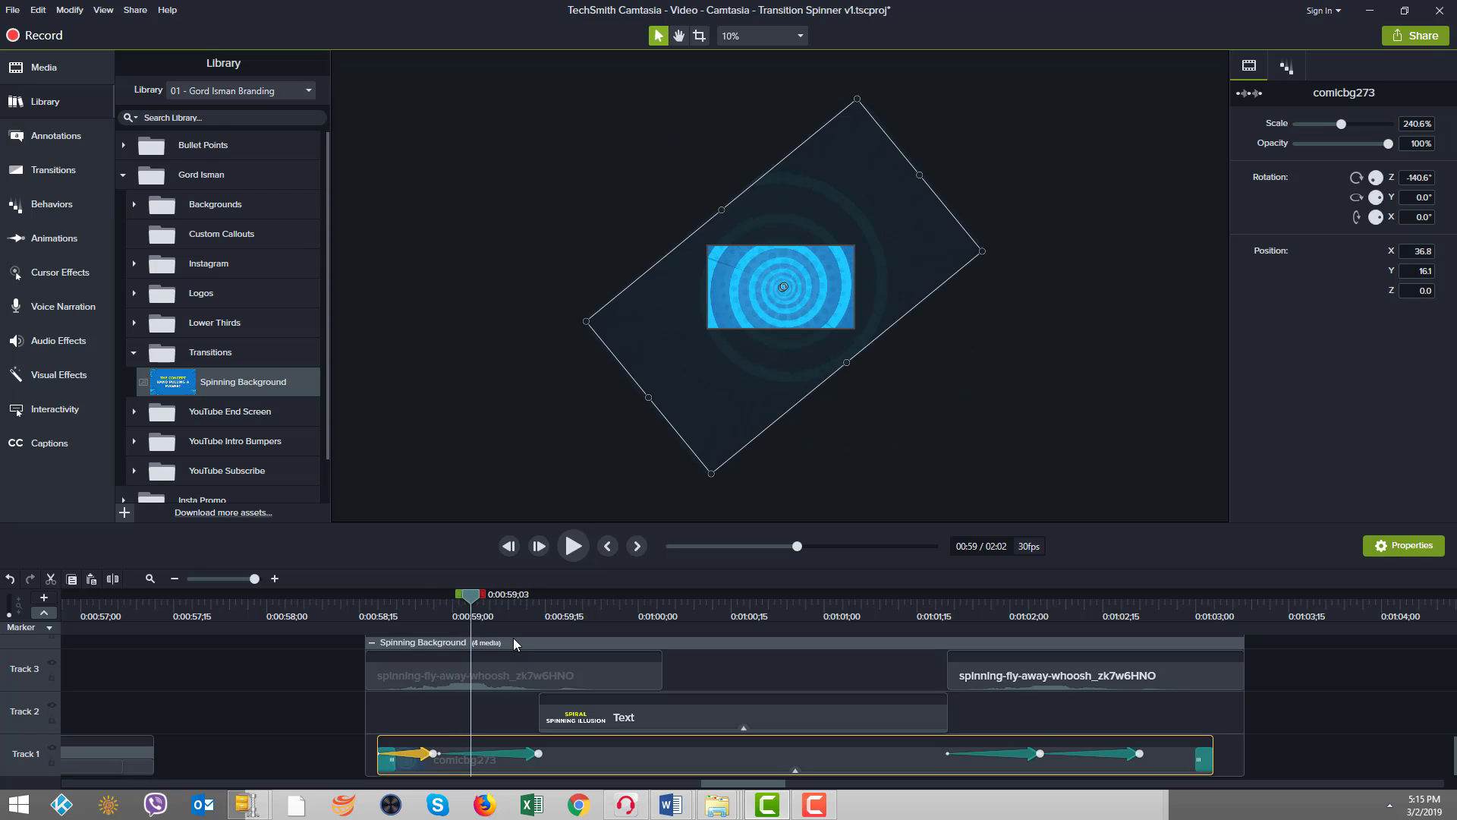
{"action": "key", "text": "ctrl+Right"}
{"action": "key", "text": "ctrl+Right"}
{"action": "key", "text": "ctrl+Right"}
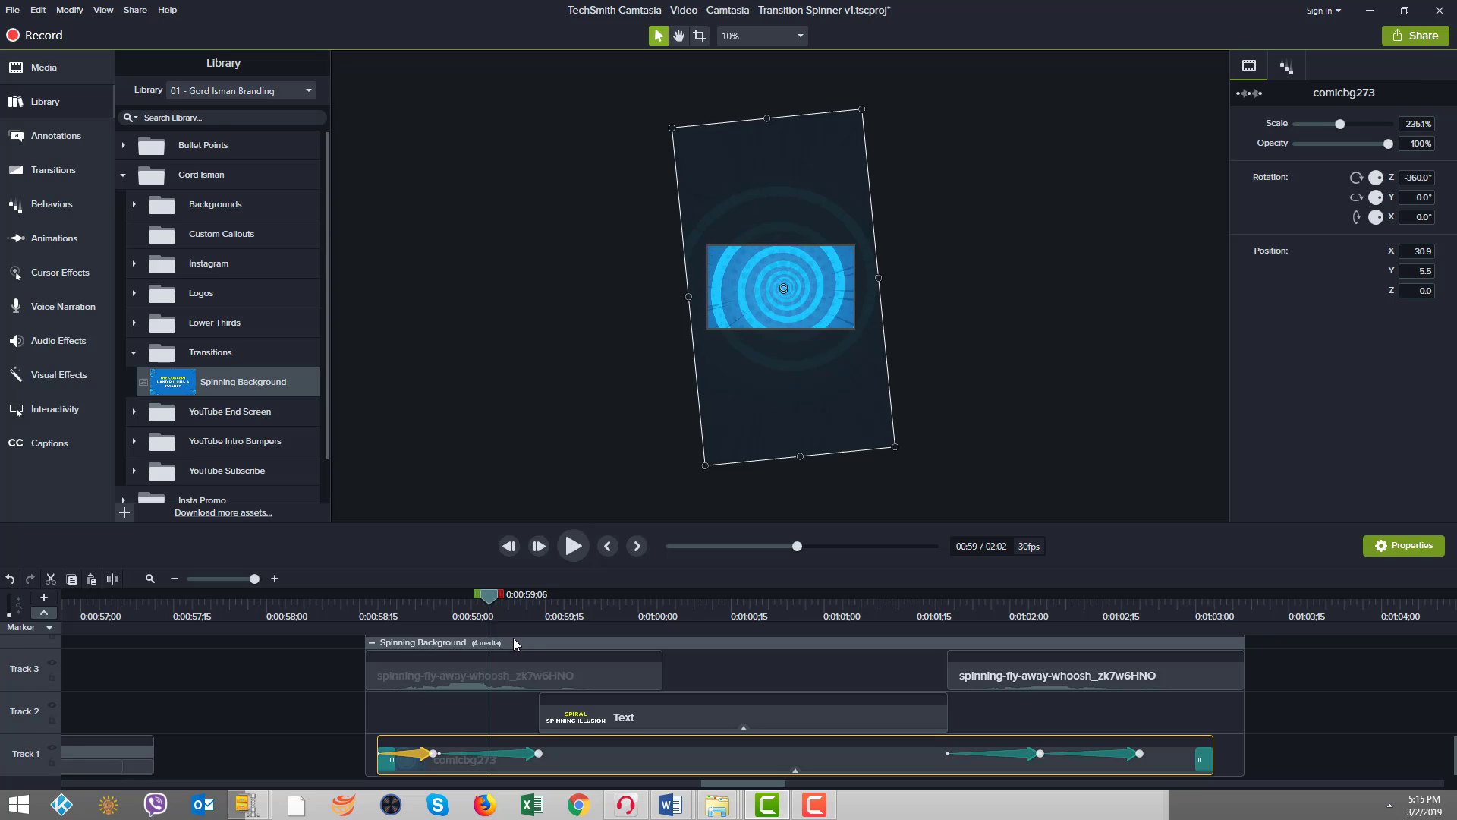
{"action": "key", "text": "ctrl+Right"}
{"action": "key", "text": "ctrl+Right"}
{"action": "key", "text": "ctrl+Right"}
{"action": "key", "text": "ctrl+Right"}
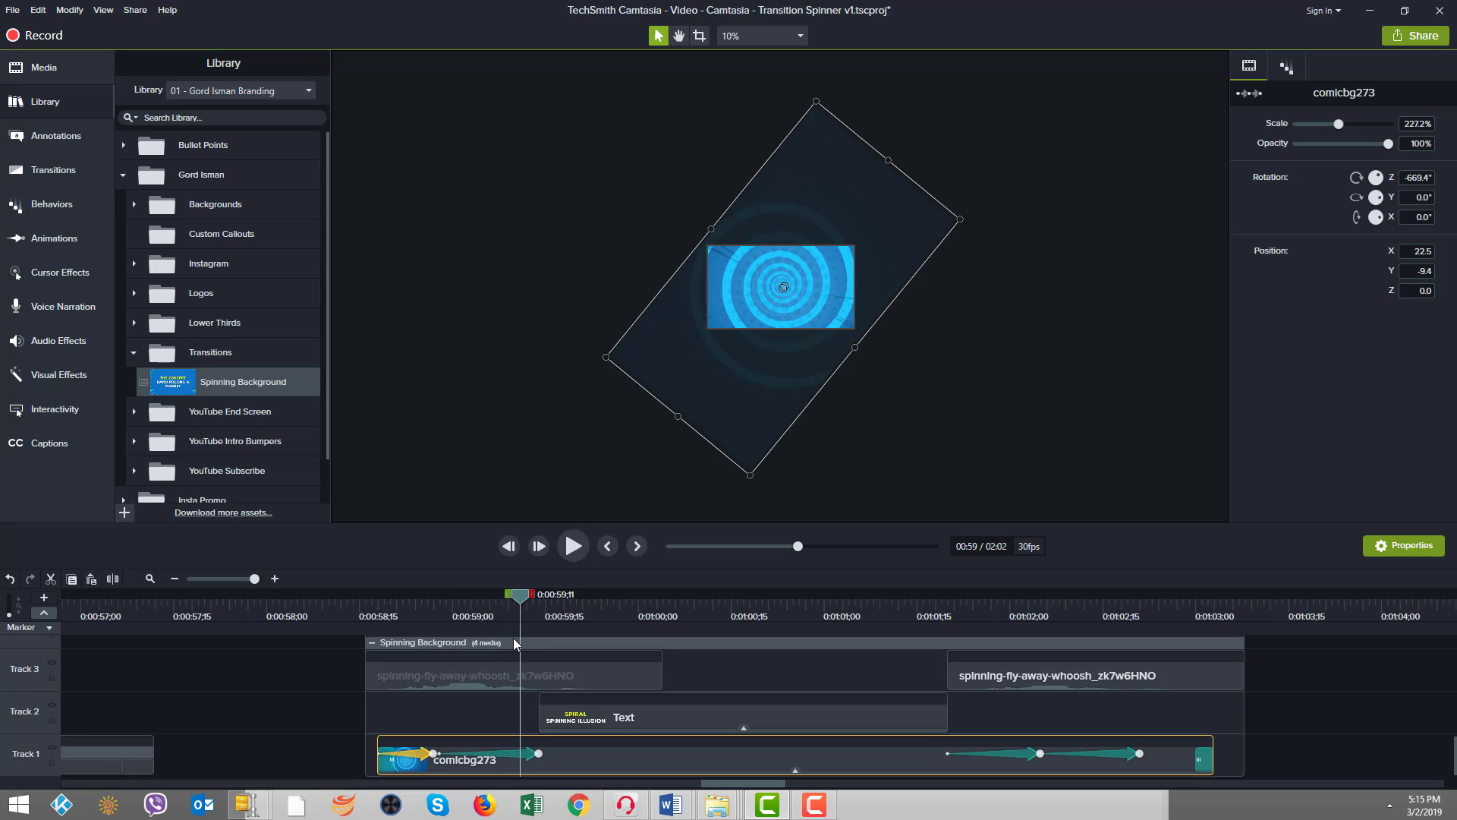
{"action": "left_click", "coordinate": [539, 754]}
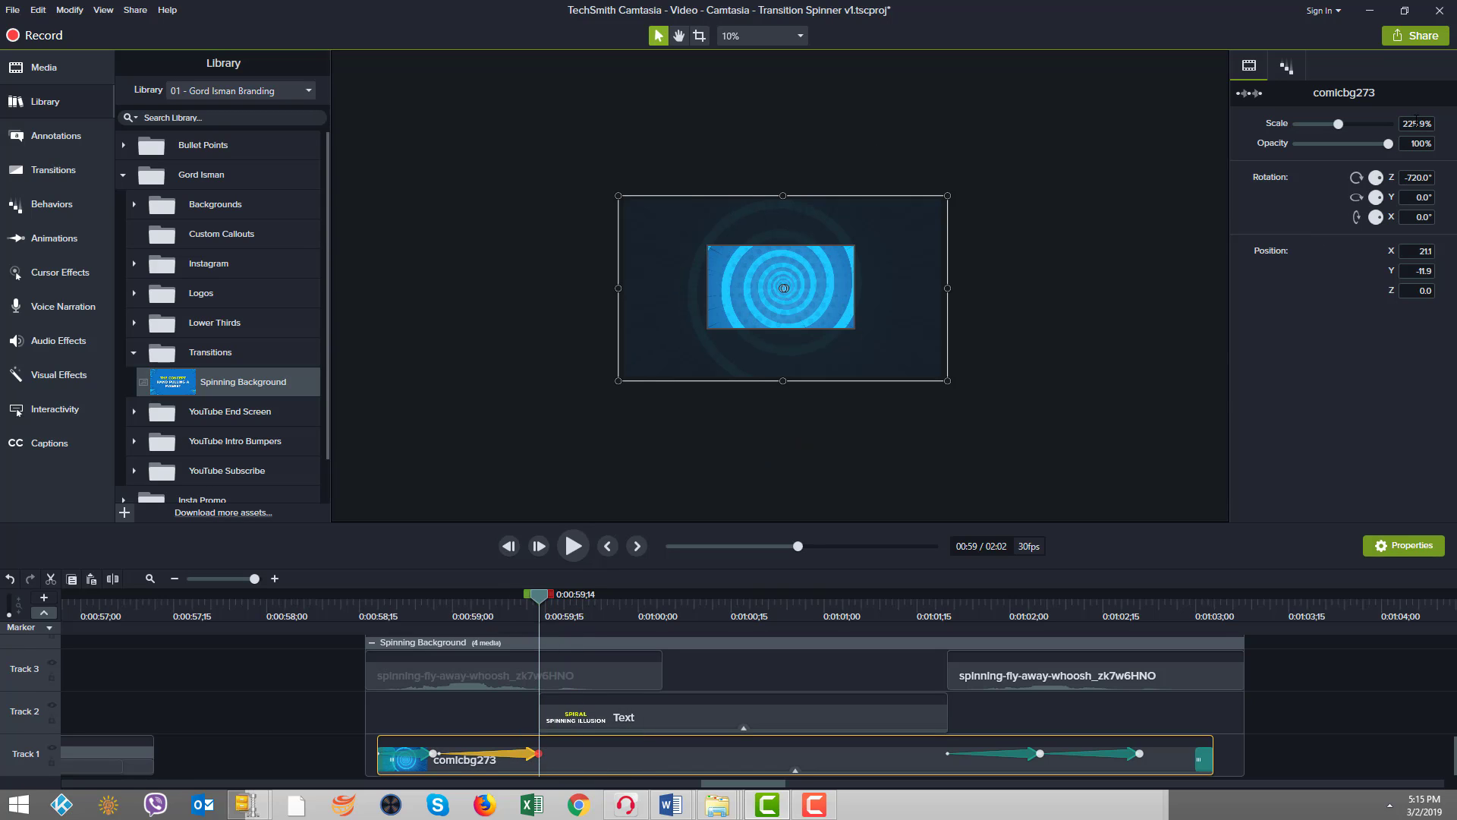
{"action": "left_click", "coordinate": [432, 753]}
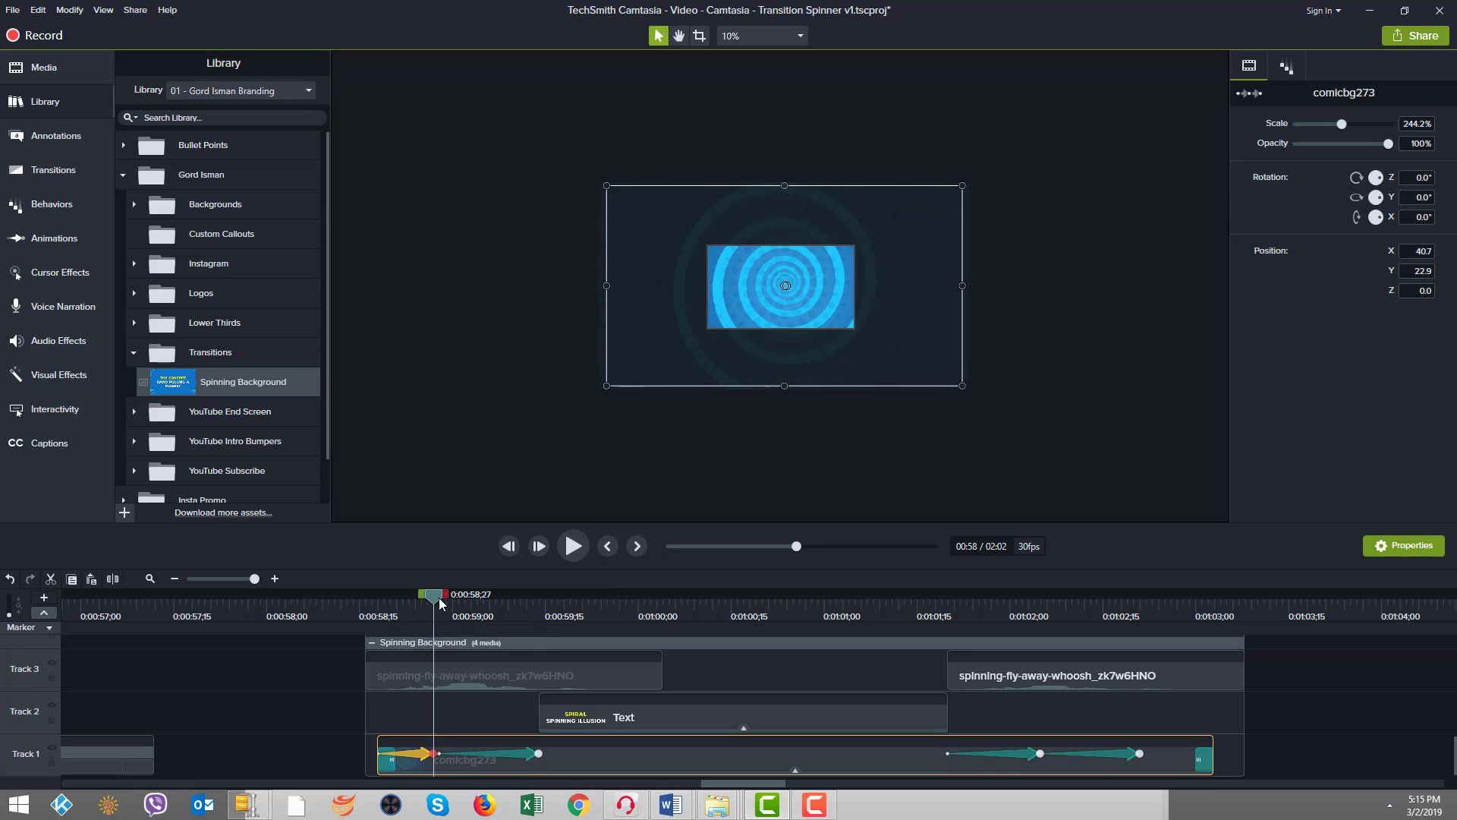
Step: Preview the zoom-in and move the first animation's end point slightly later
{"action": "left_click_drag", "start_coordinate": [437, 603], "coordinate": [400, 605]}
{"action": "left_click", "coordinate": [408, 616]}
{"action": "left_click", "coordinate": [421, 617]}
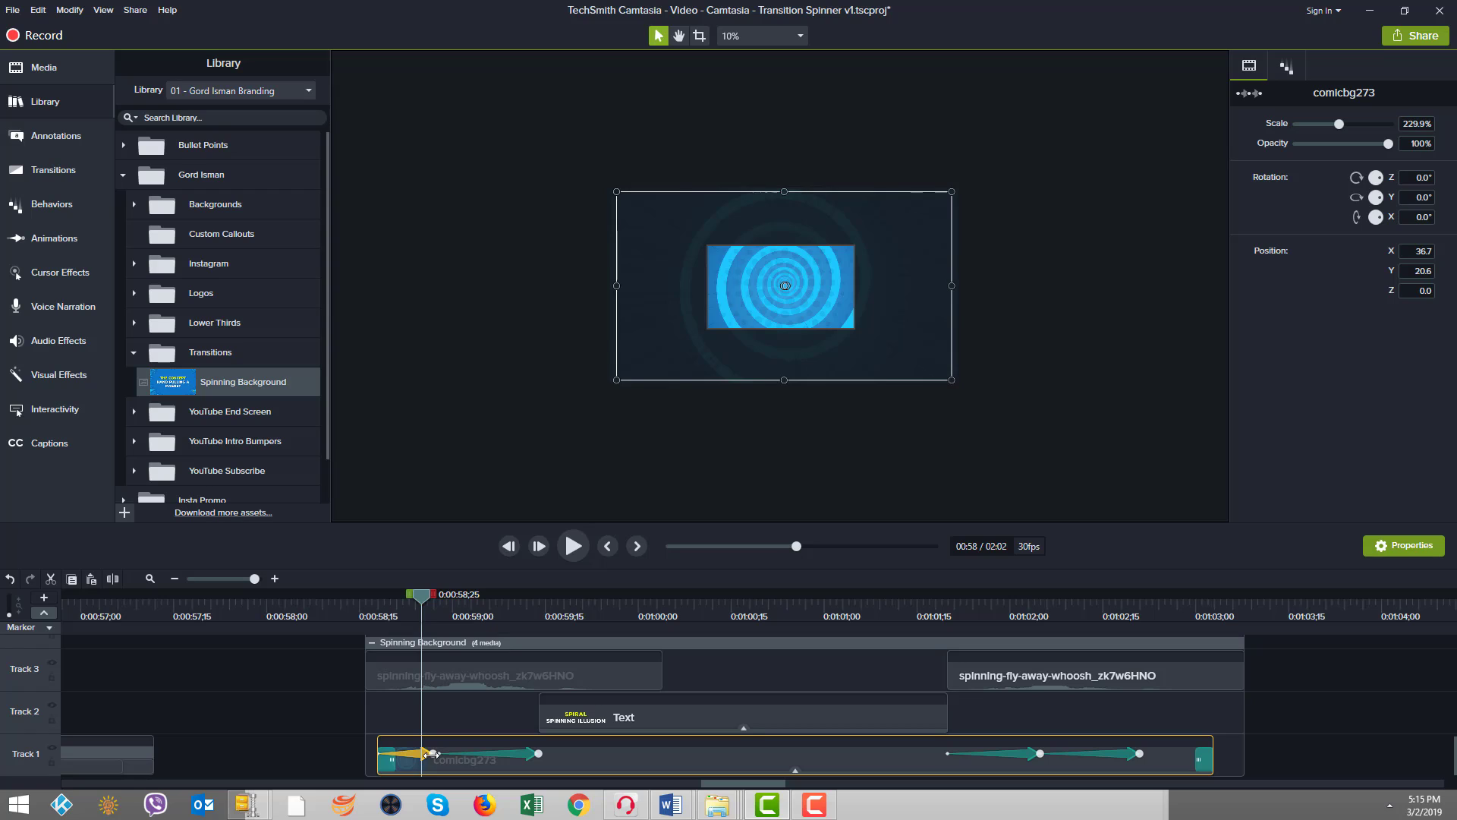
{"action": "left_click_drag", "start_coordinate": [431, 754], "coordinate": [434, 754]}
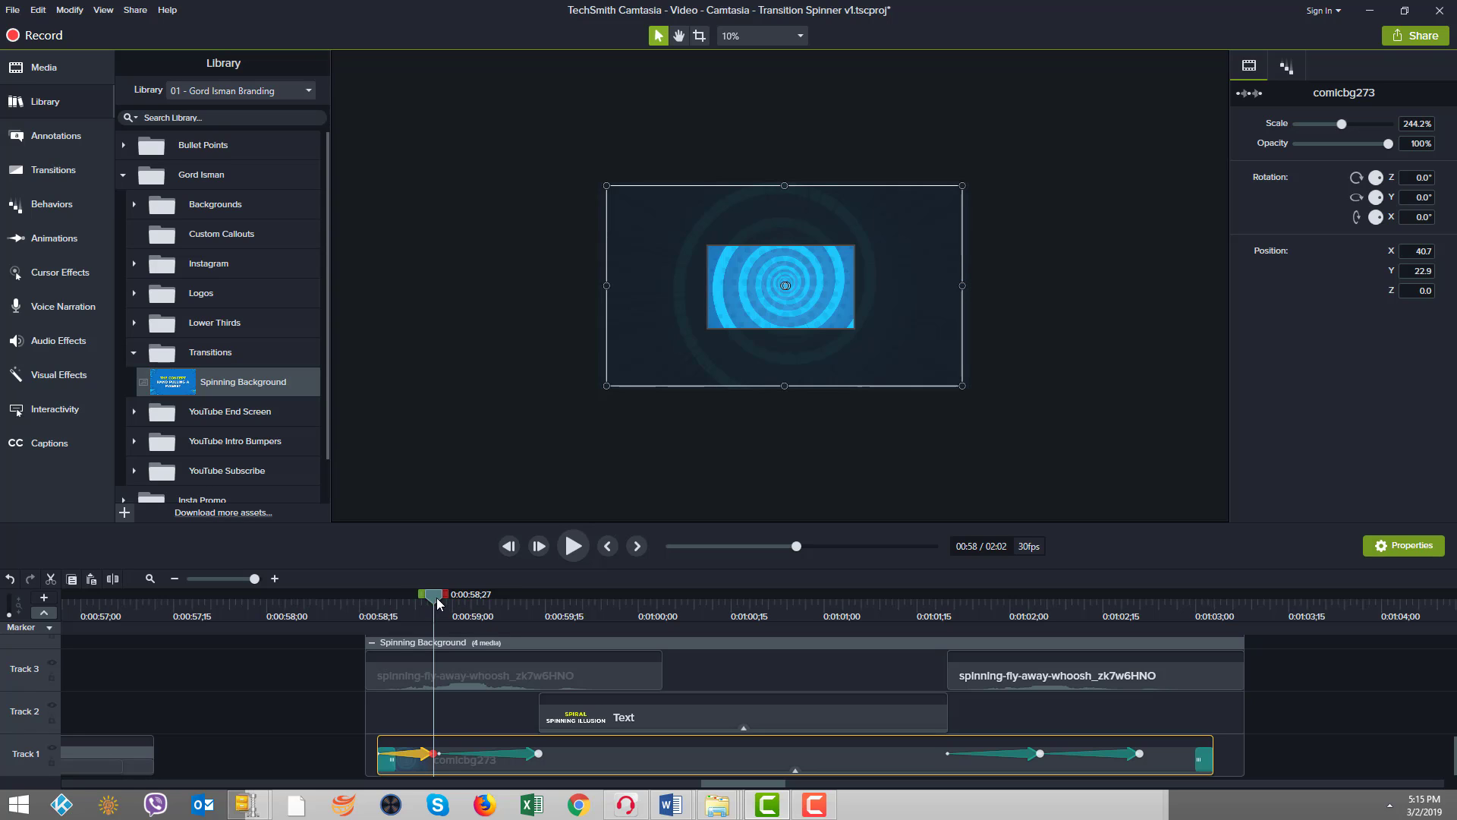
Step: Scrub through the -720° spin animation and ahead to the SPIRAL title
{"action": "left_click_drag", "start_coordinate": [431, 599], "coordinate": [465, 604]}
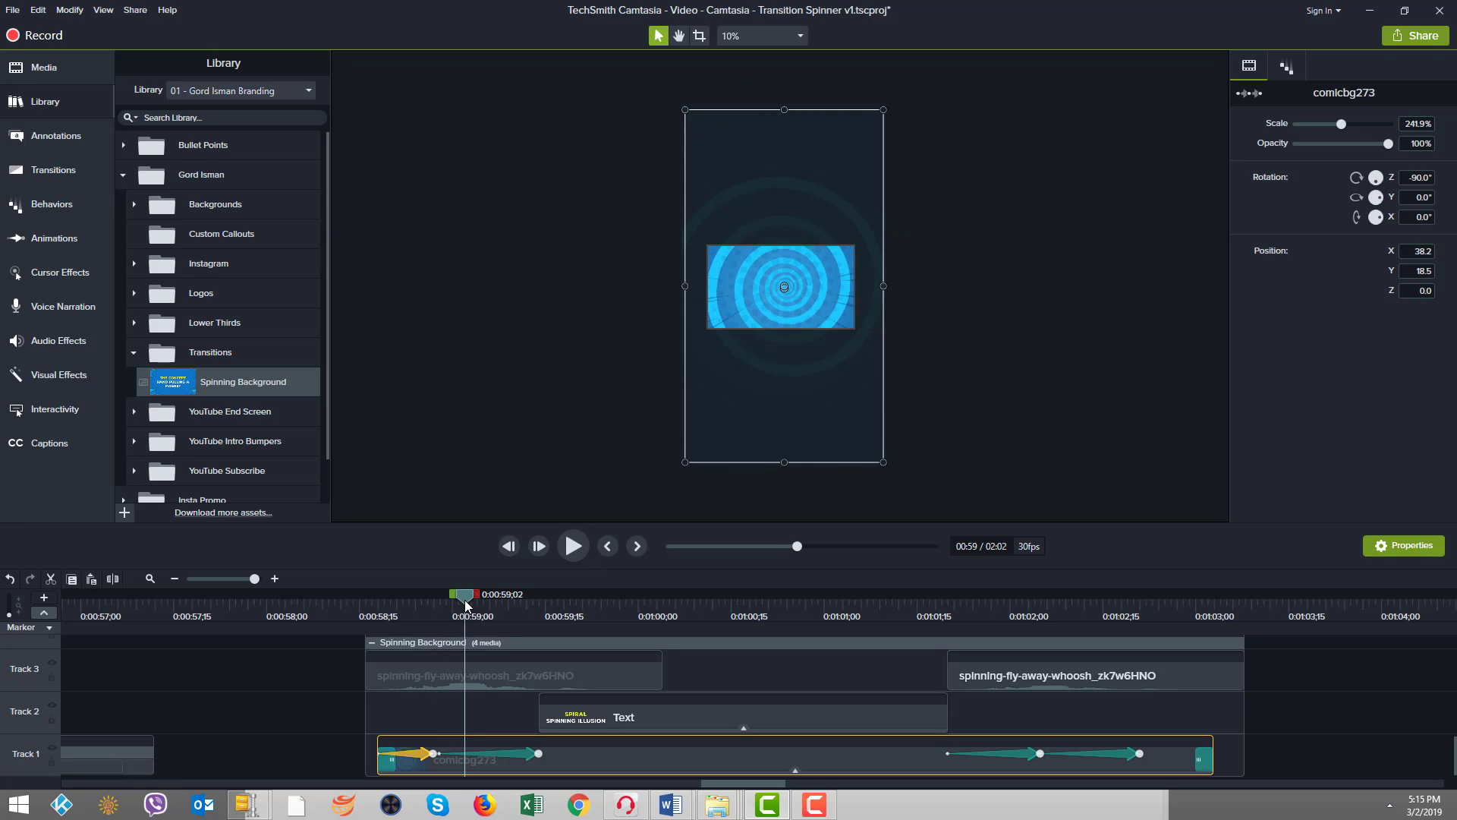
{"action": "left_click", "coordinate": [542, 753]}
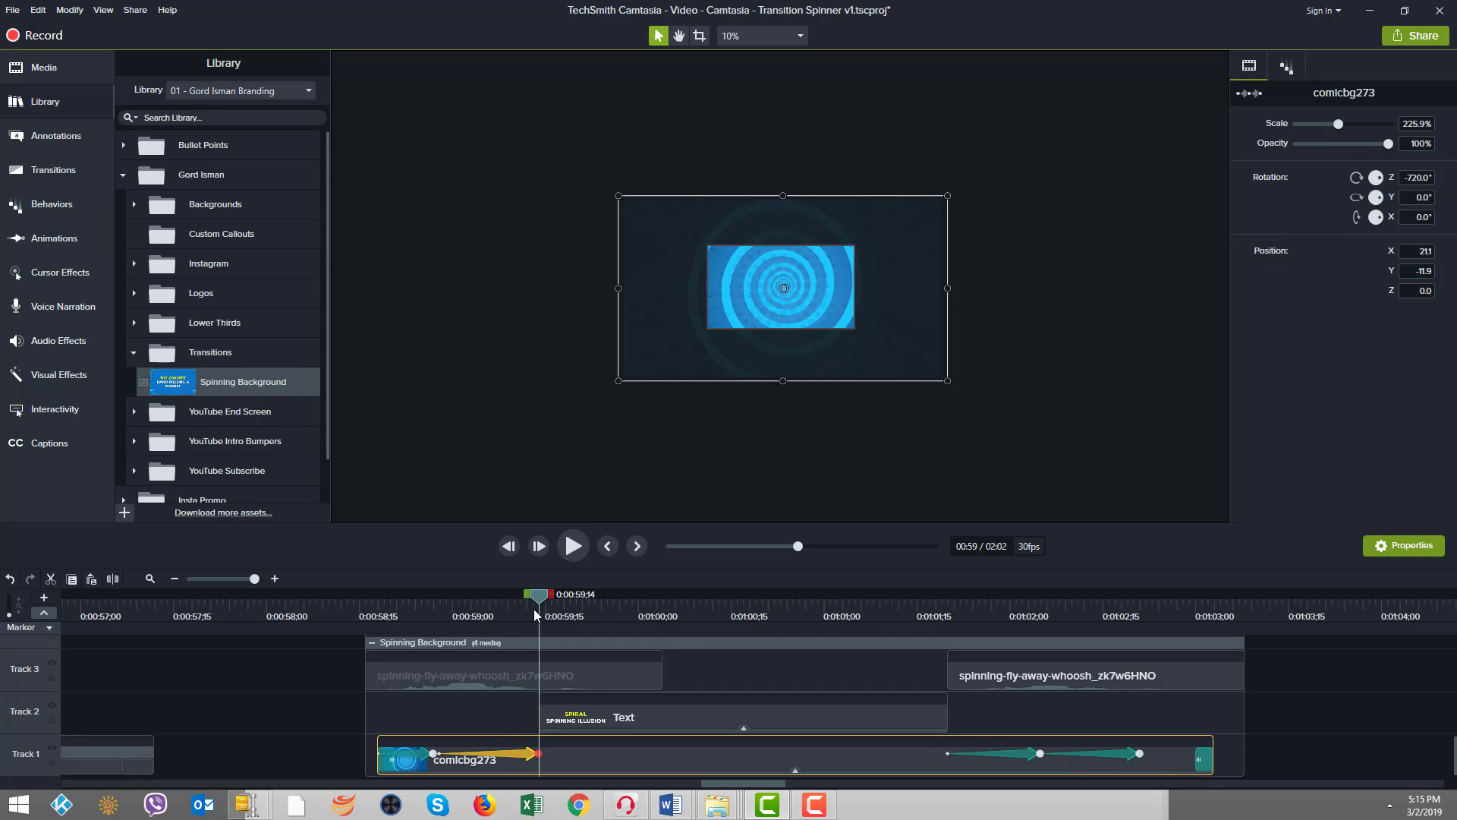
{"action": "left_click_drag", "start_coordinate": [540, 607], "coordinate": [539, 645]}
{"action": "left_click_drag", "start_coordinate": [542, 603], "coordinate": [953, 594]}
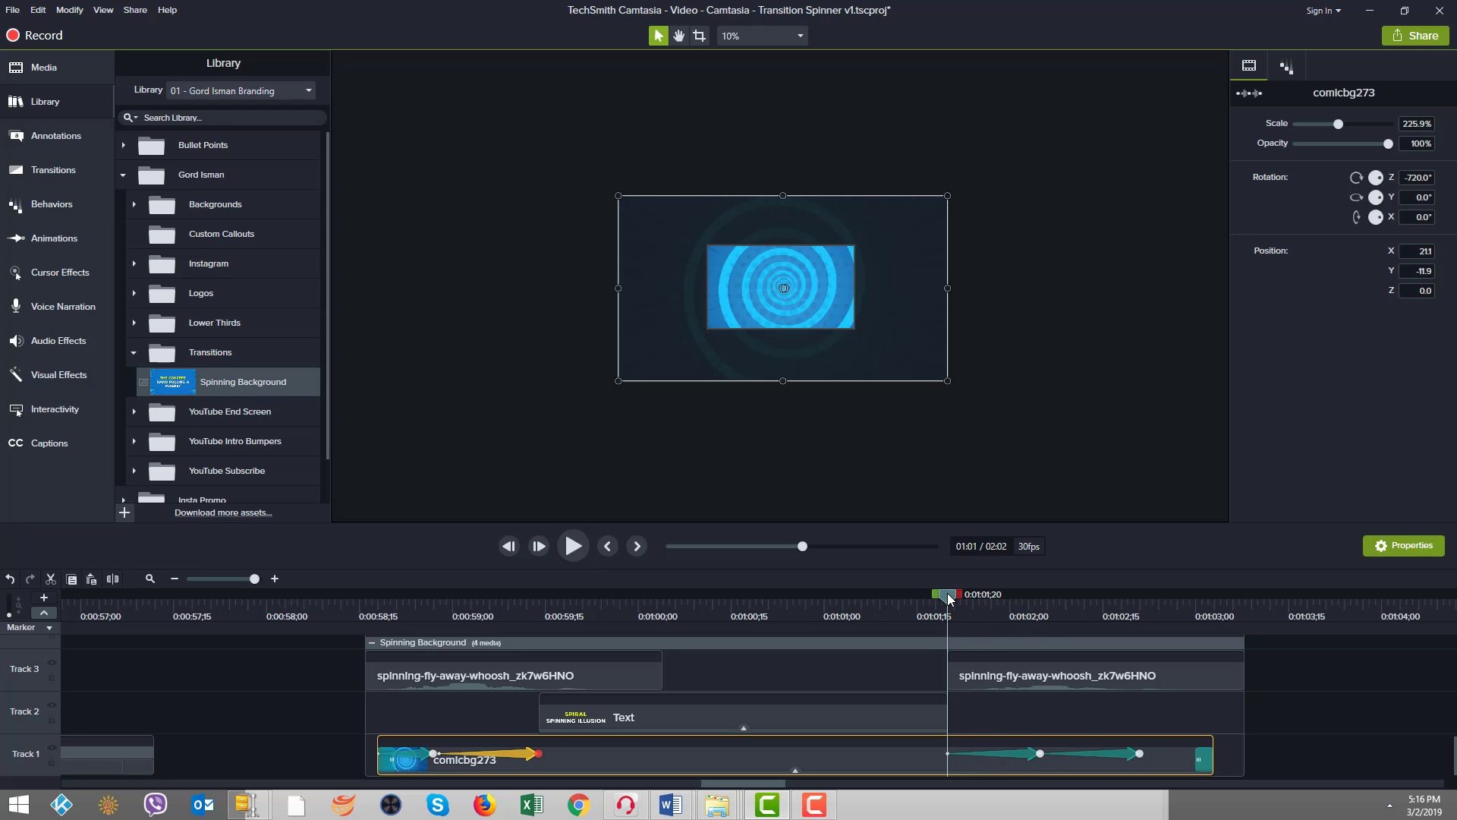
{"action": "left_click_drag", "start_coordinate": [955, 600], "coordinate": [998, 599]}
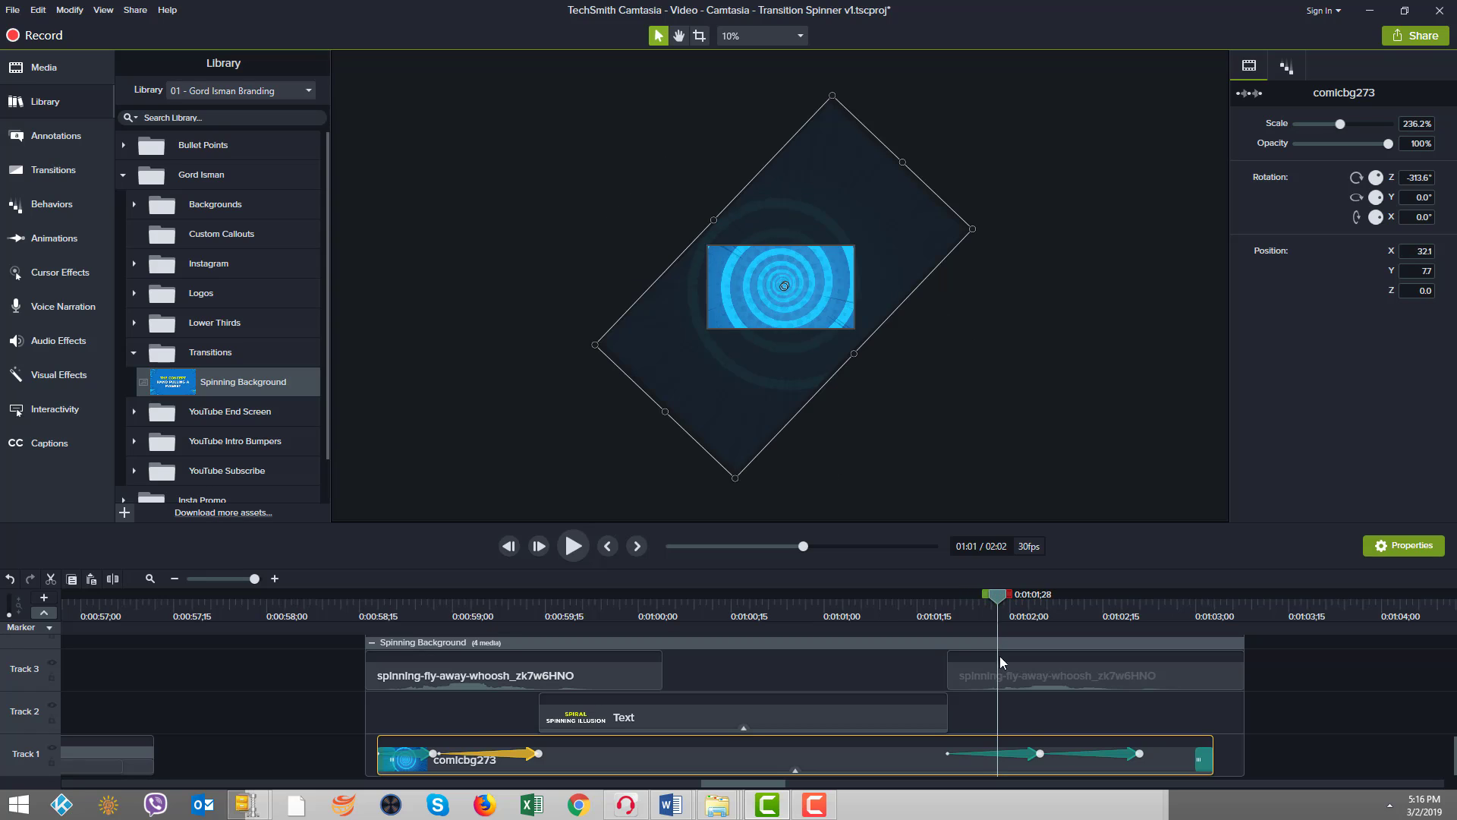
{"action": "left_click", "coordinate": [1042, 753]}
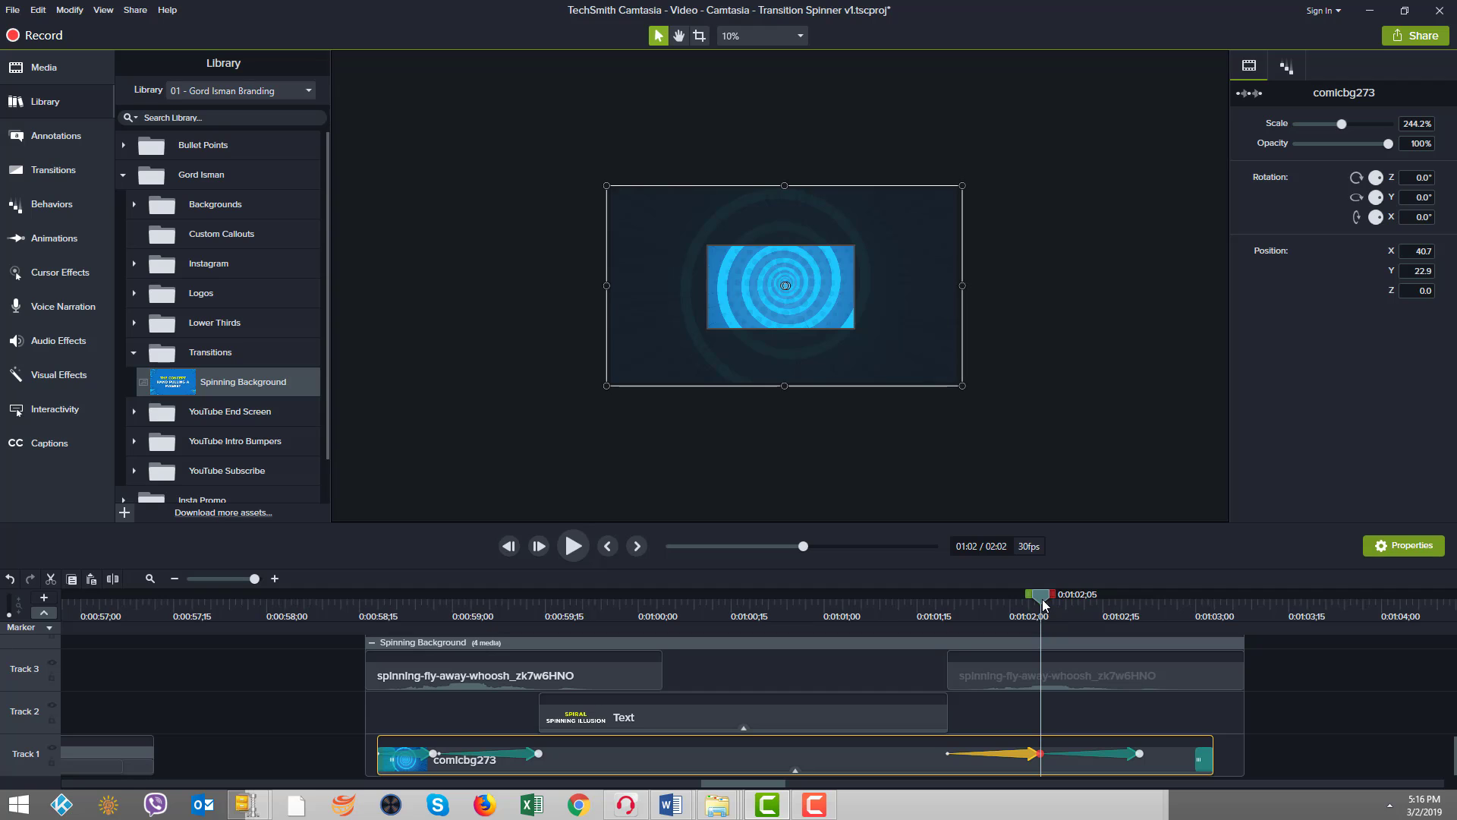
{"action": "mouse_move", "coordinate": [1042, 605]}
{"action": "left_mouse_down"}
{"action": "mouse_move", "coordinate": [935, 621]}
{"action": "mouse_move", "coordinate": [1041, 589]}
{"action": "left_mouse_up"}
Step: Make the comicbg273 spiral's final animation end at 1% scale, then scrub back to check the shrink
{"action": "left_click", "coordinate": [1105, 753]}
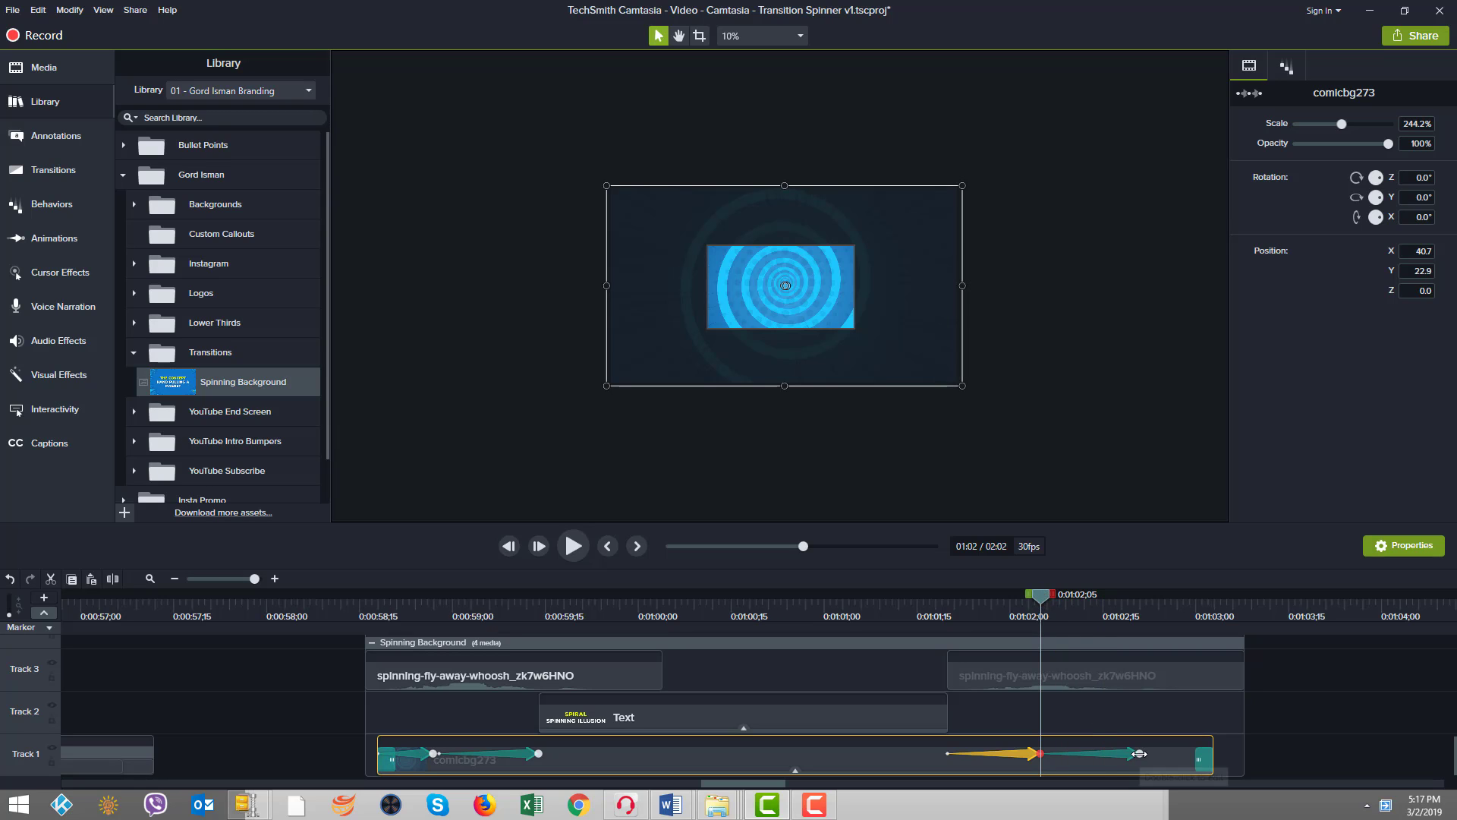
{"action": "double_click", "coordinate": [1139, 753]}
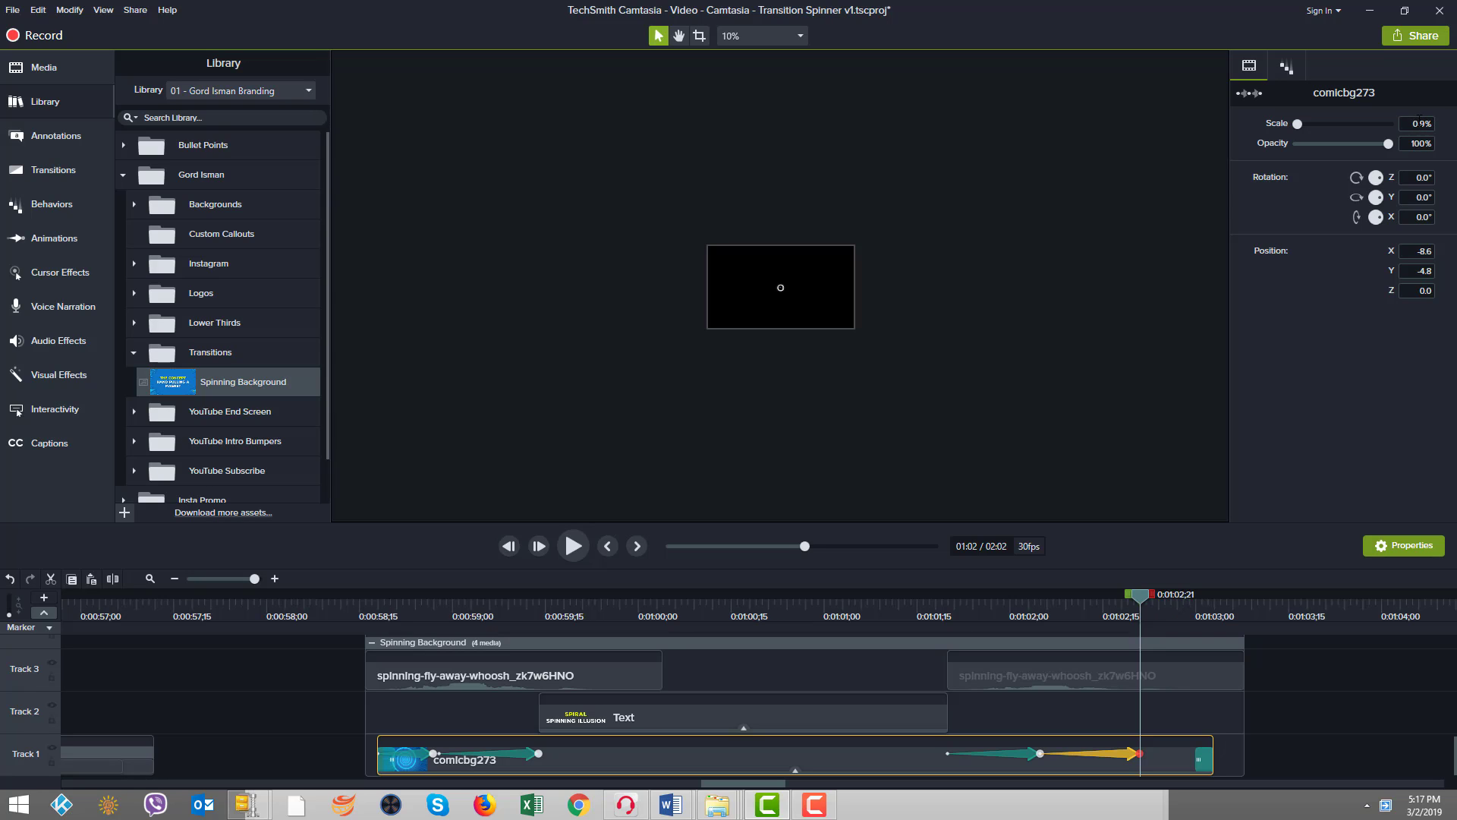
{"action": "left_click", "coordinate": [1431, 127]}
{"action": "type", "text": "0"}
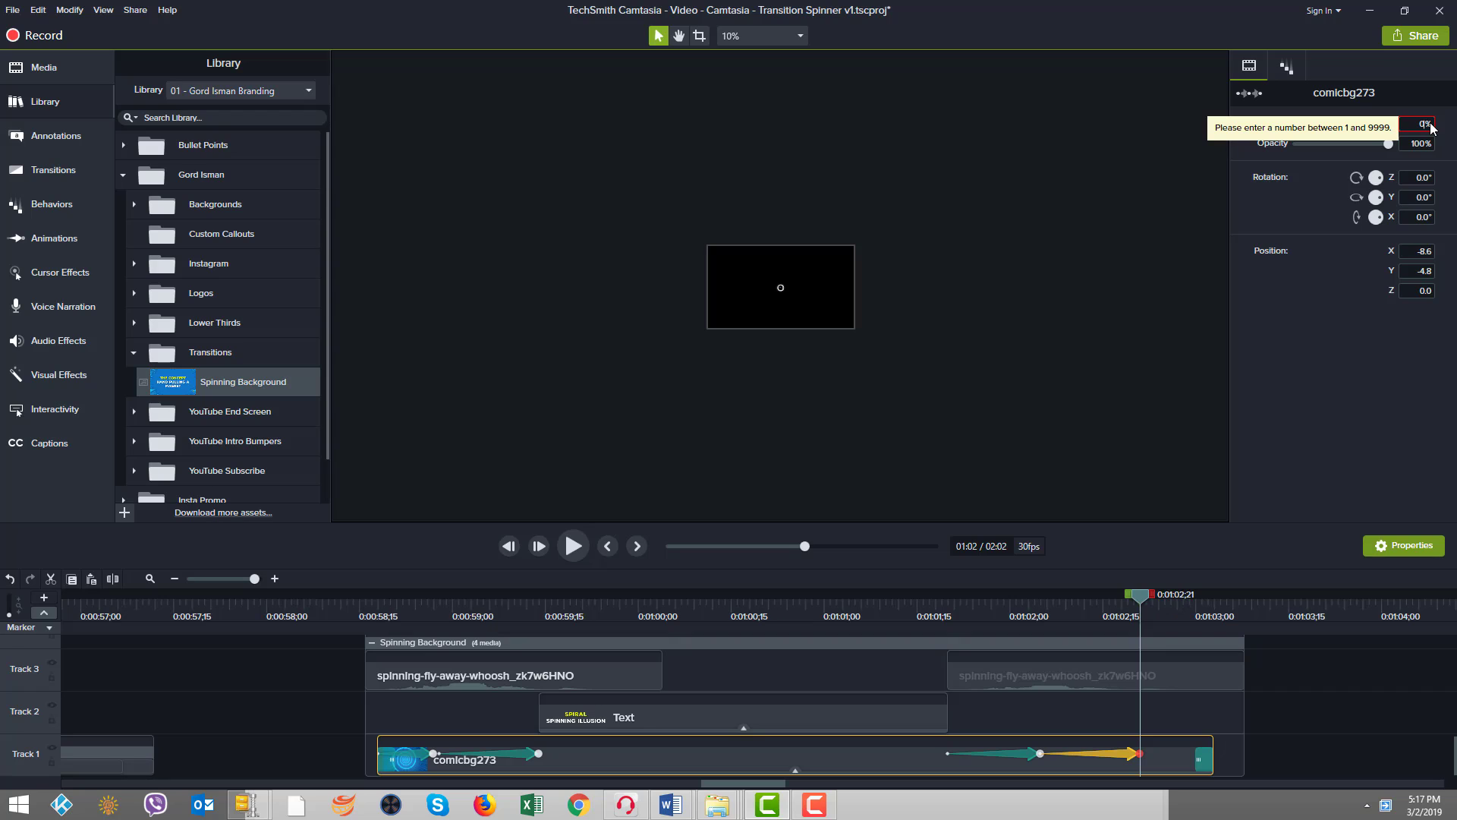
{"action": "type", "text": "1"}
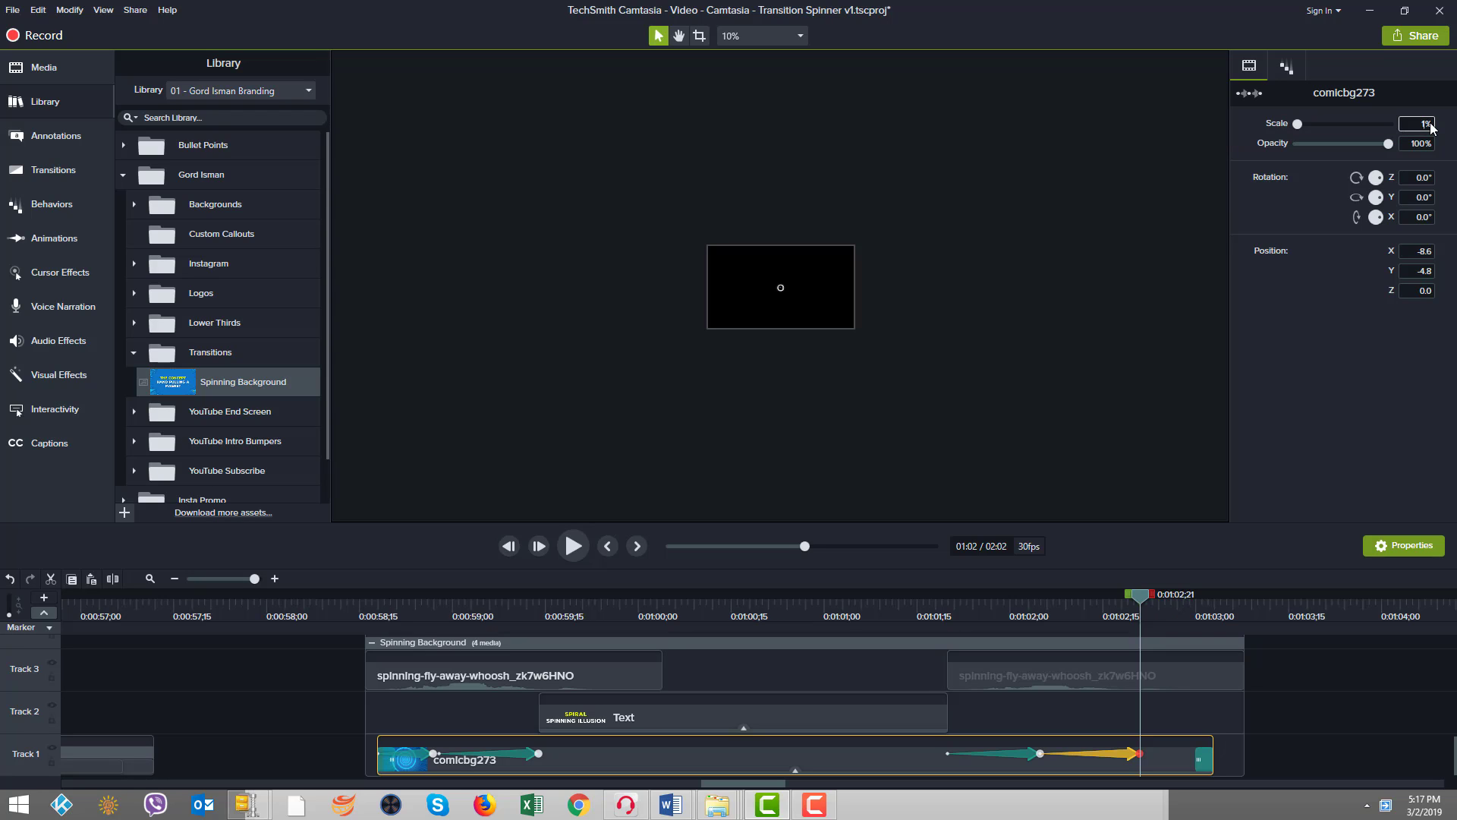
{"action": "key", "text": "Return"}
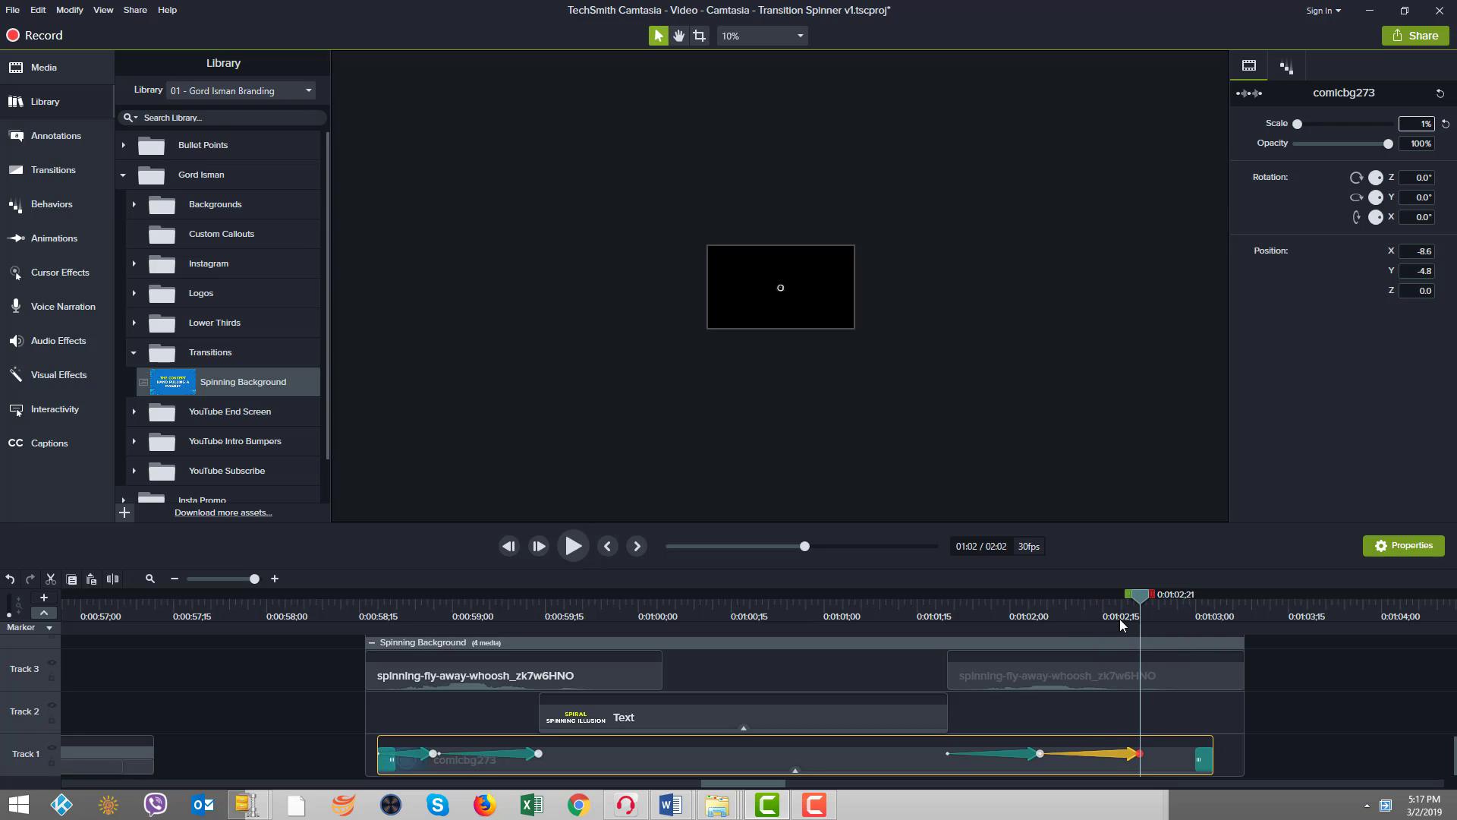
{"action": "left_click_drag", "start_coordinate": [1141, 598], "coordinate": [850, 665]}
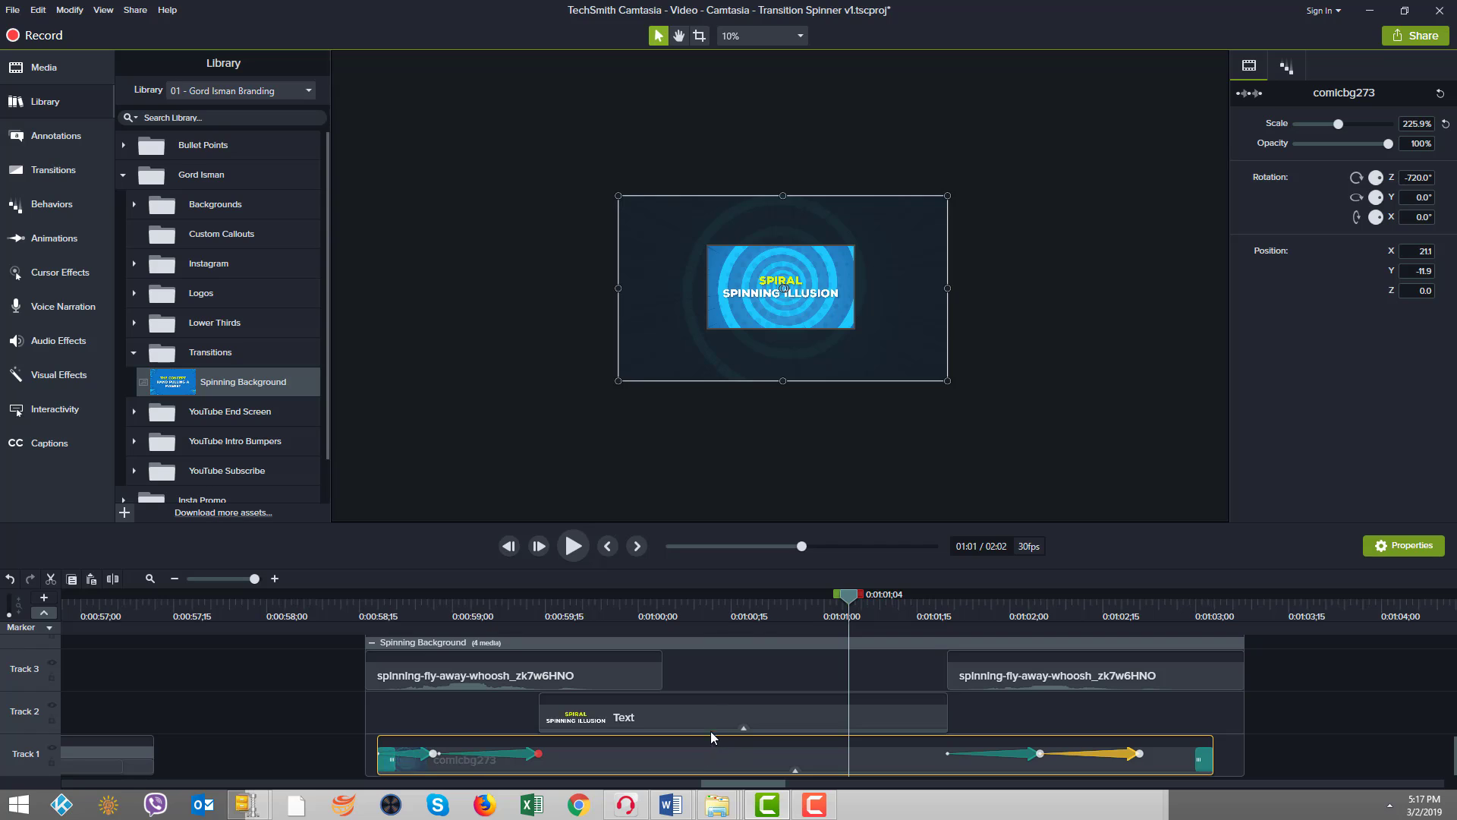
Step: Reveal the spiral clip's effects, select Pulsating, and scrub the title's animation
{"action": "left_click", "coordinate": [795, 770]}
{"action": "left_click", "coordinate": [651, 768]}
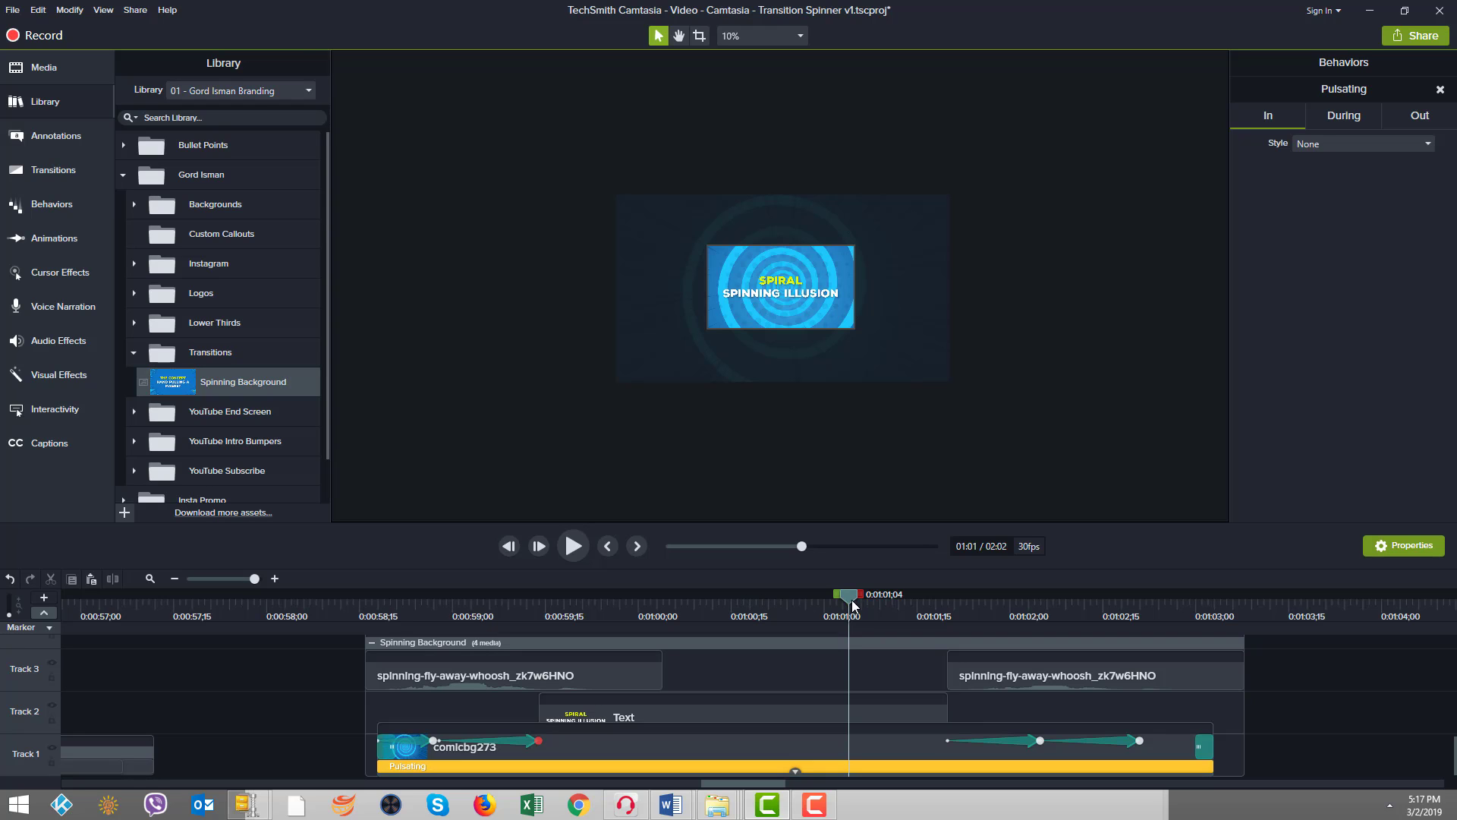
{"action": "scroll", "coordinate": [485, 399], "scroll_direction": "up", "scroll_amount": 5}
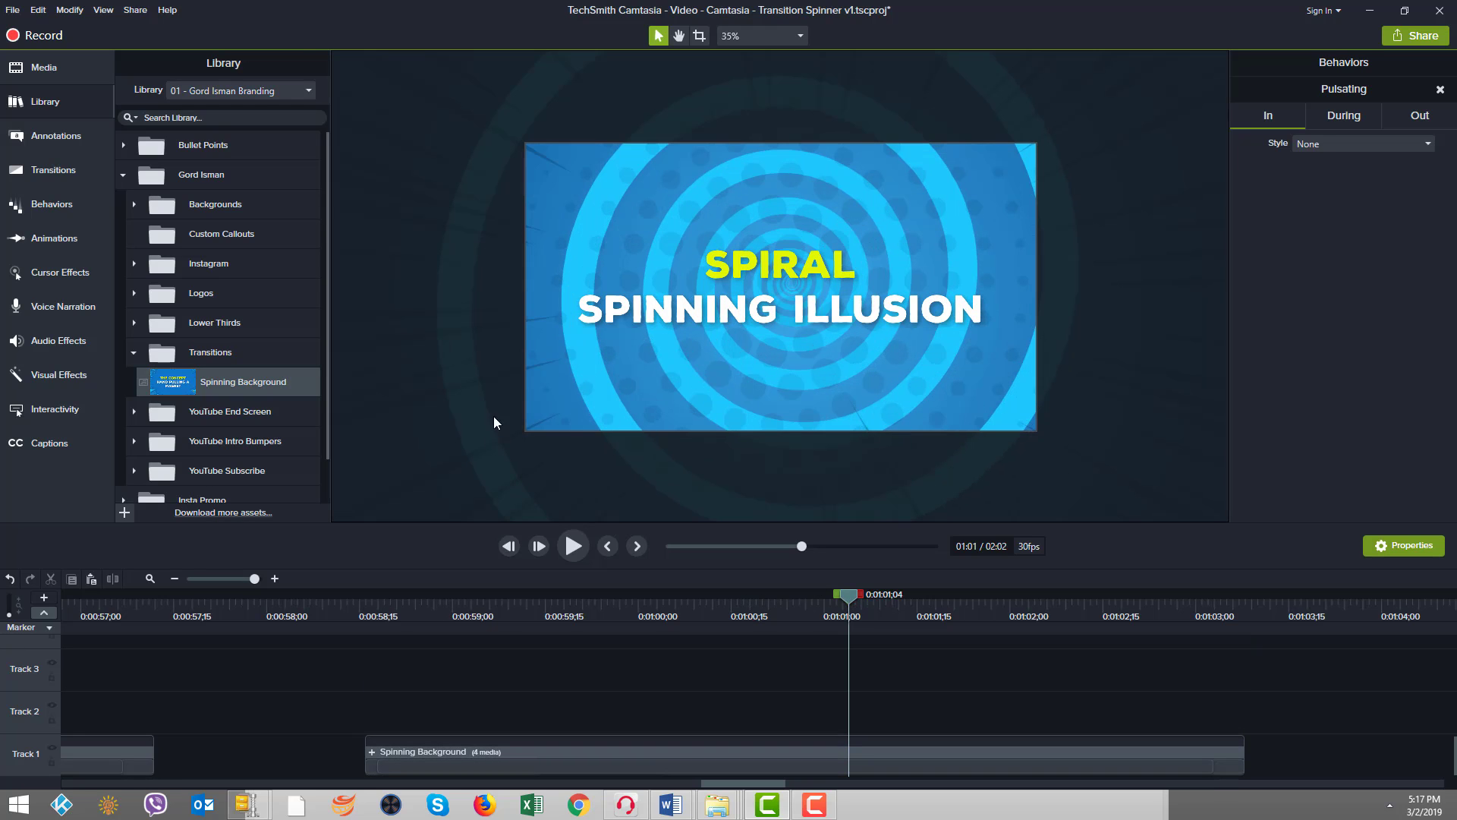
{"action": "left_click", "coordinate": [372, 752]}
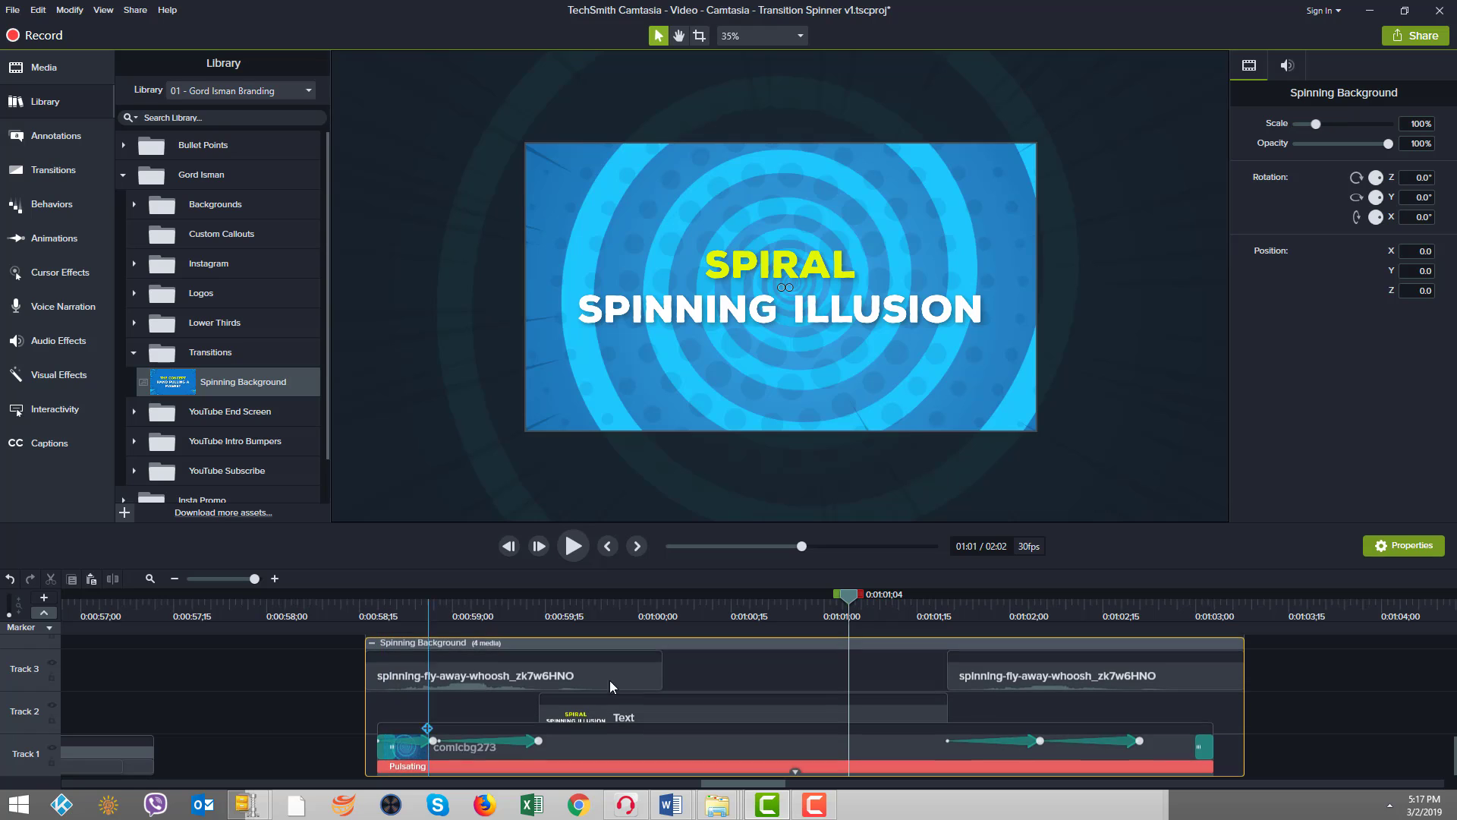
{"action": "left_click_drag", "start_coordinate": [853, 598], "coordinate": [759, 589]}
{"action": "left_click", "coordinate": [884, 597]}
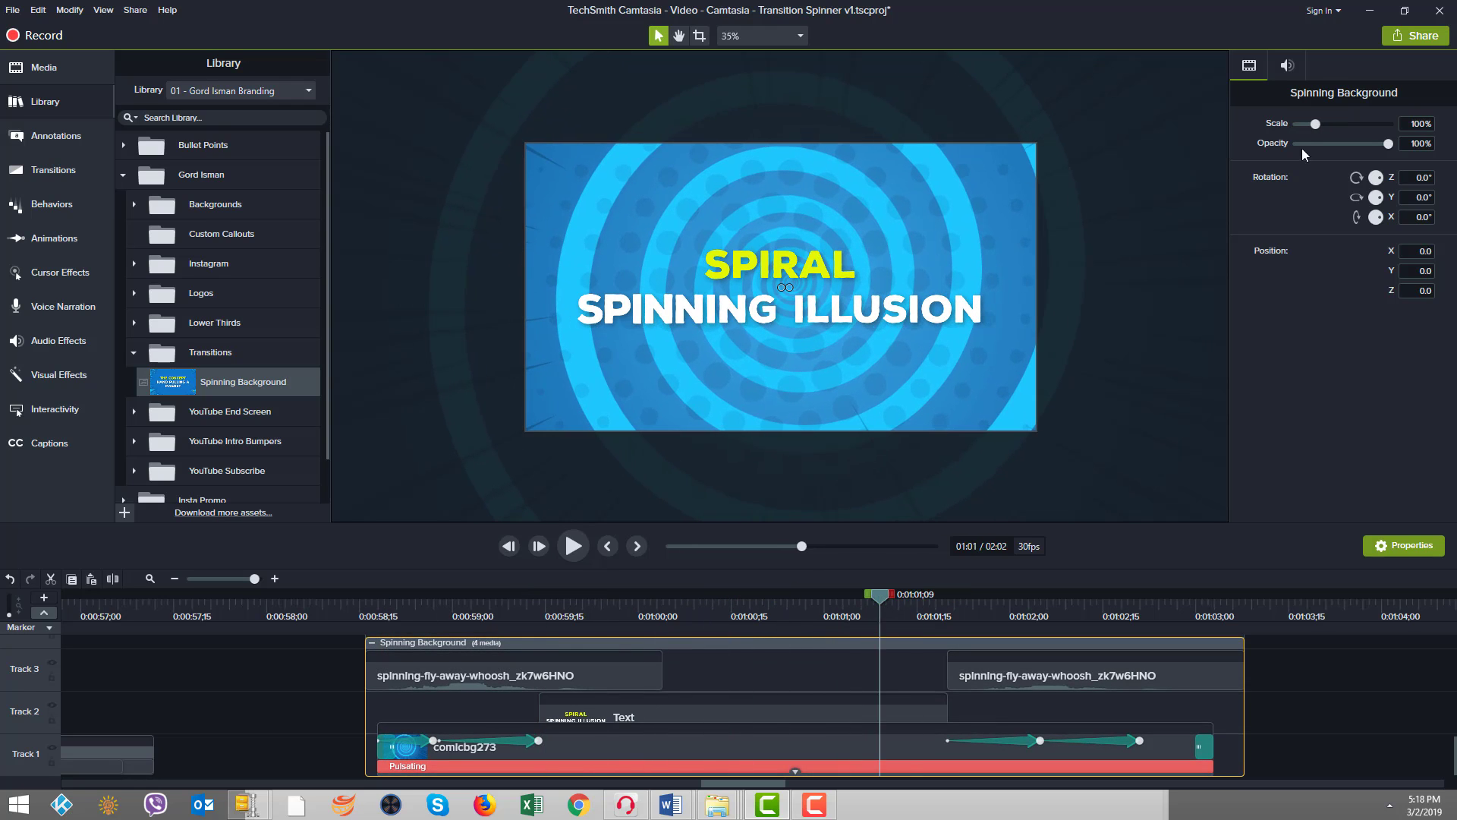
Step: Review the Pulsating behavior's looping and exit settings, then delete it from the clip
{"action": "left_click", "coordinate": [1289, 66]}
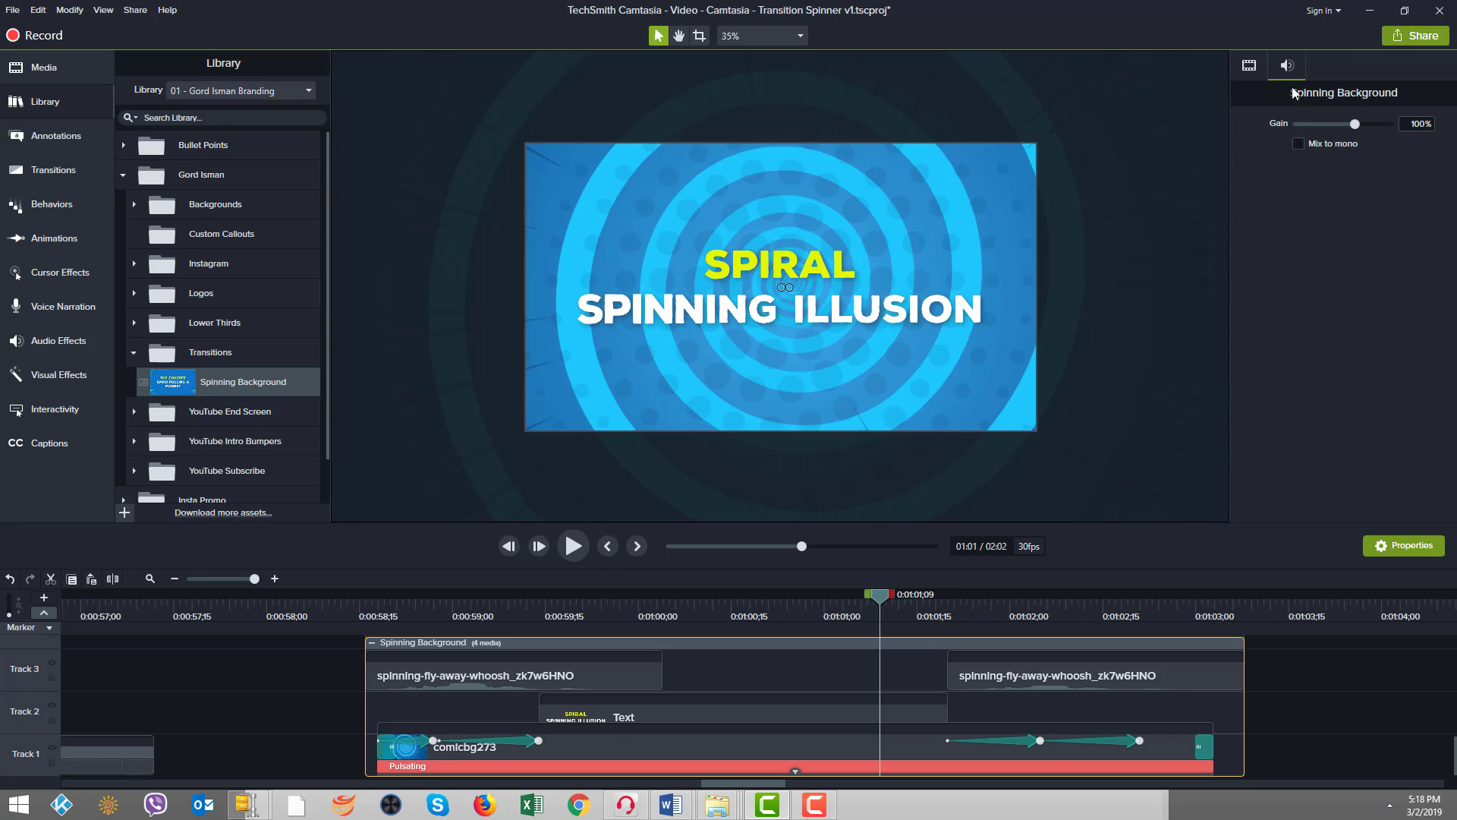
{"action": "left_click", "coordinate": [728, 762]}
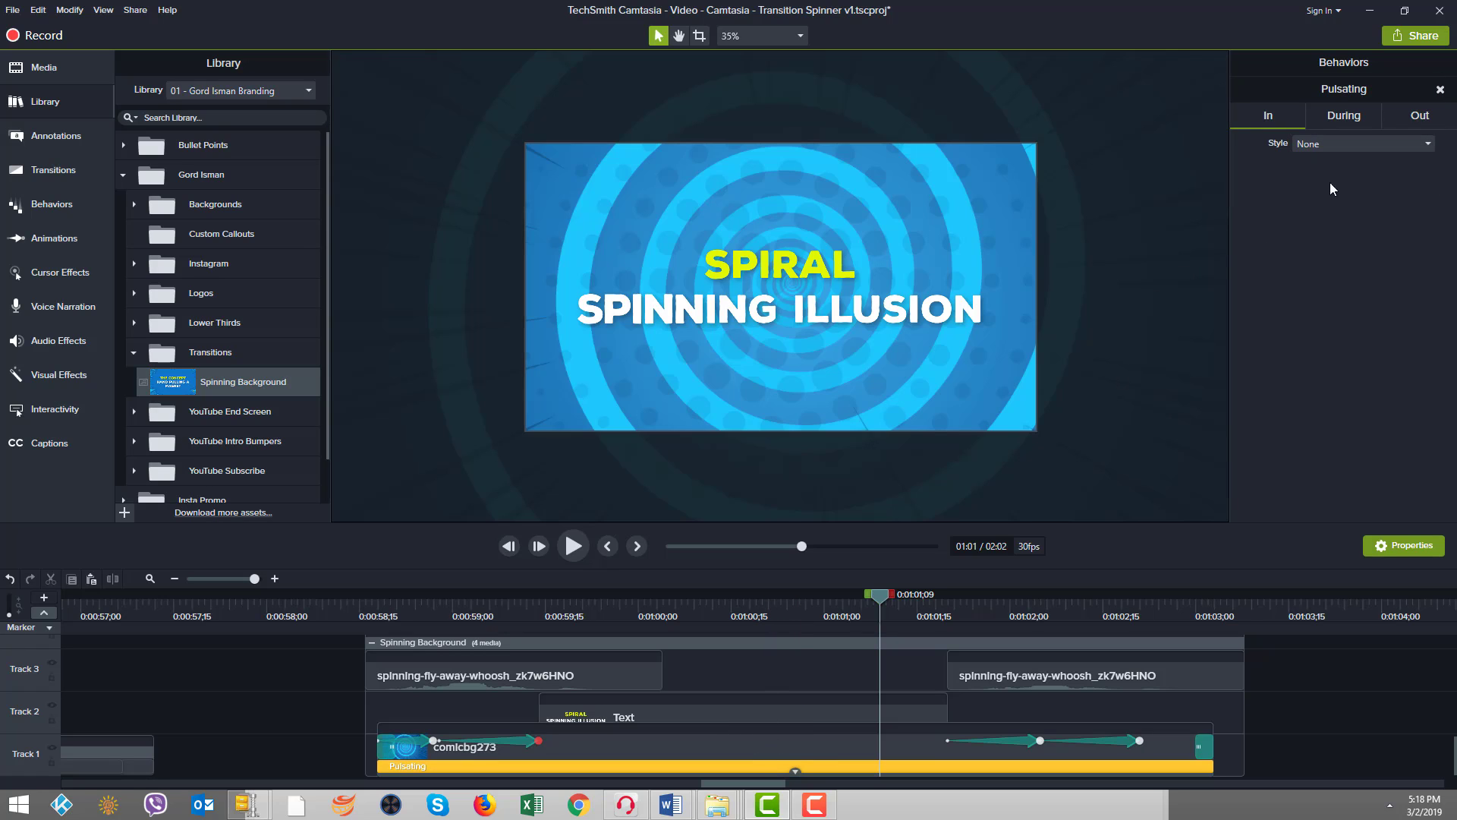
{"action": "left_click", "coordinate": [1355, 120]}
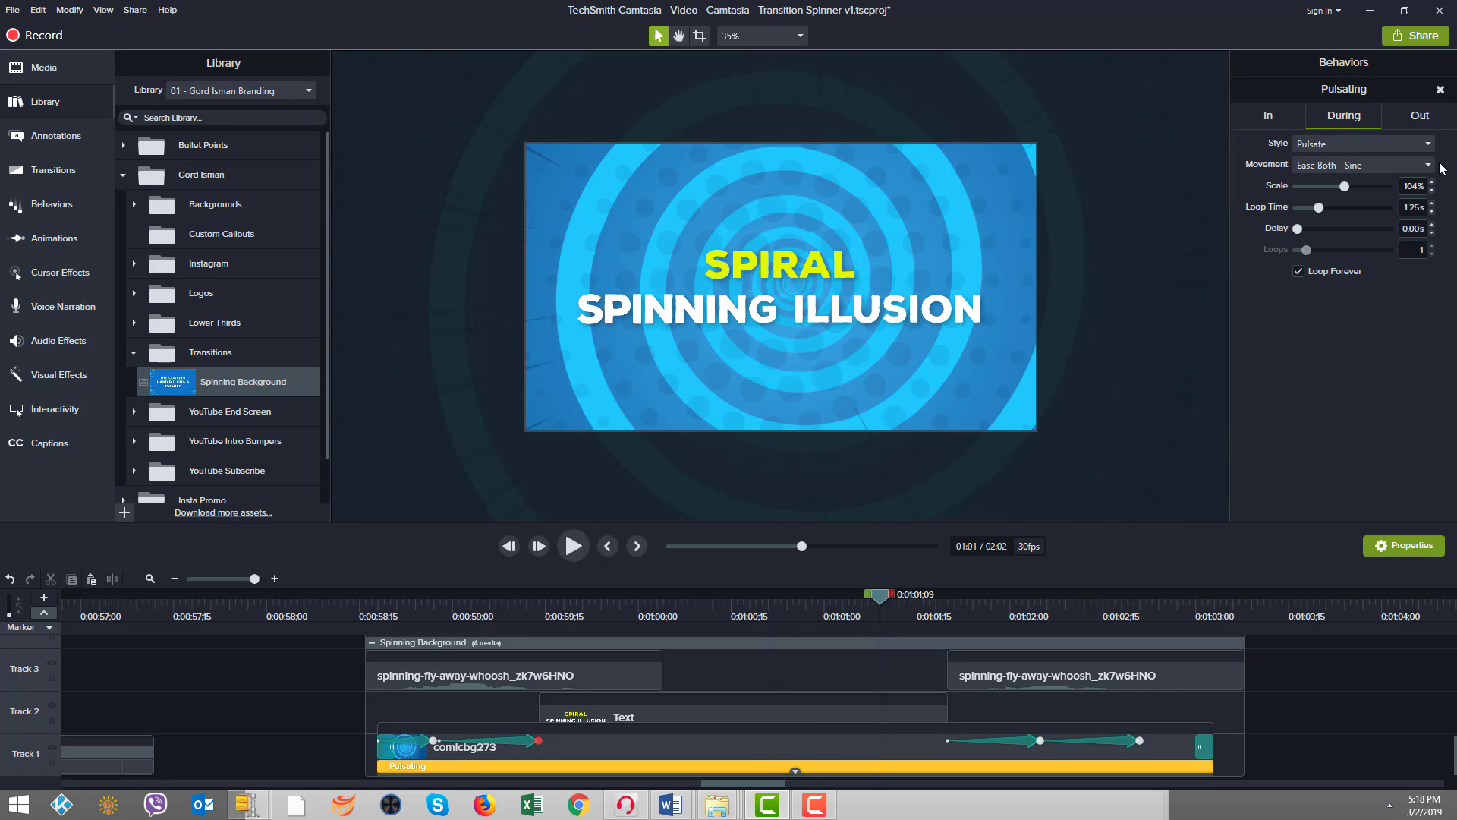
{"action": "left_click", "coordinate": [1420, 117]}
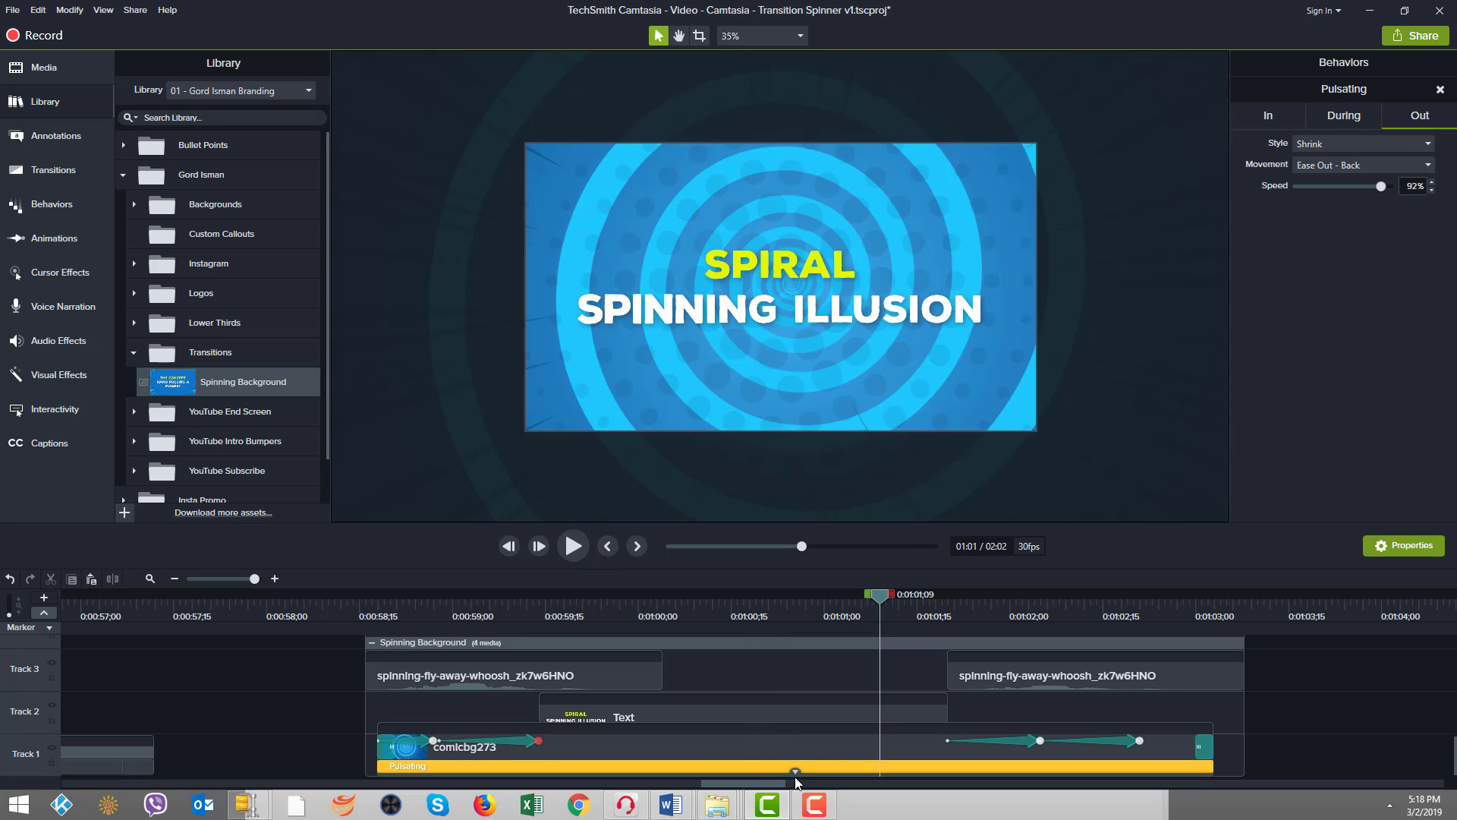
{"action": "key", "text": "Delete"}
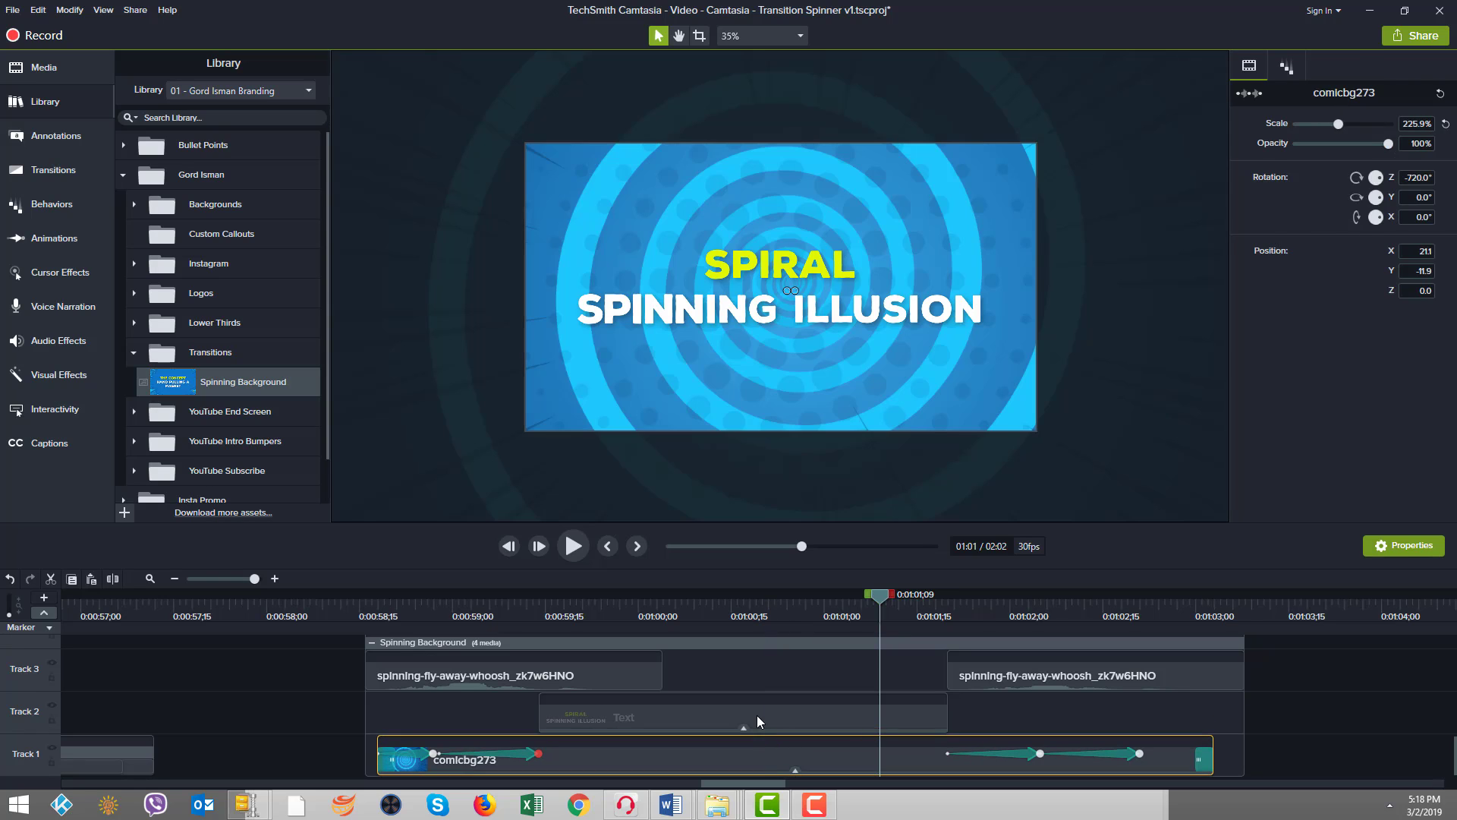
{"action": "left_click", "coordinate": [757, 715]}
{"action": "left_click", "coordinate": [744, 729]}
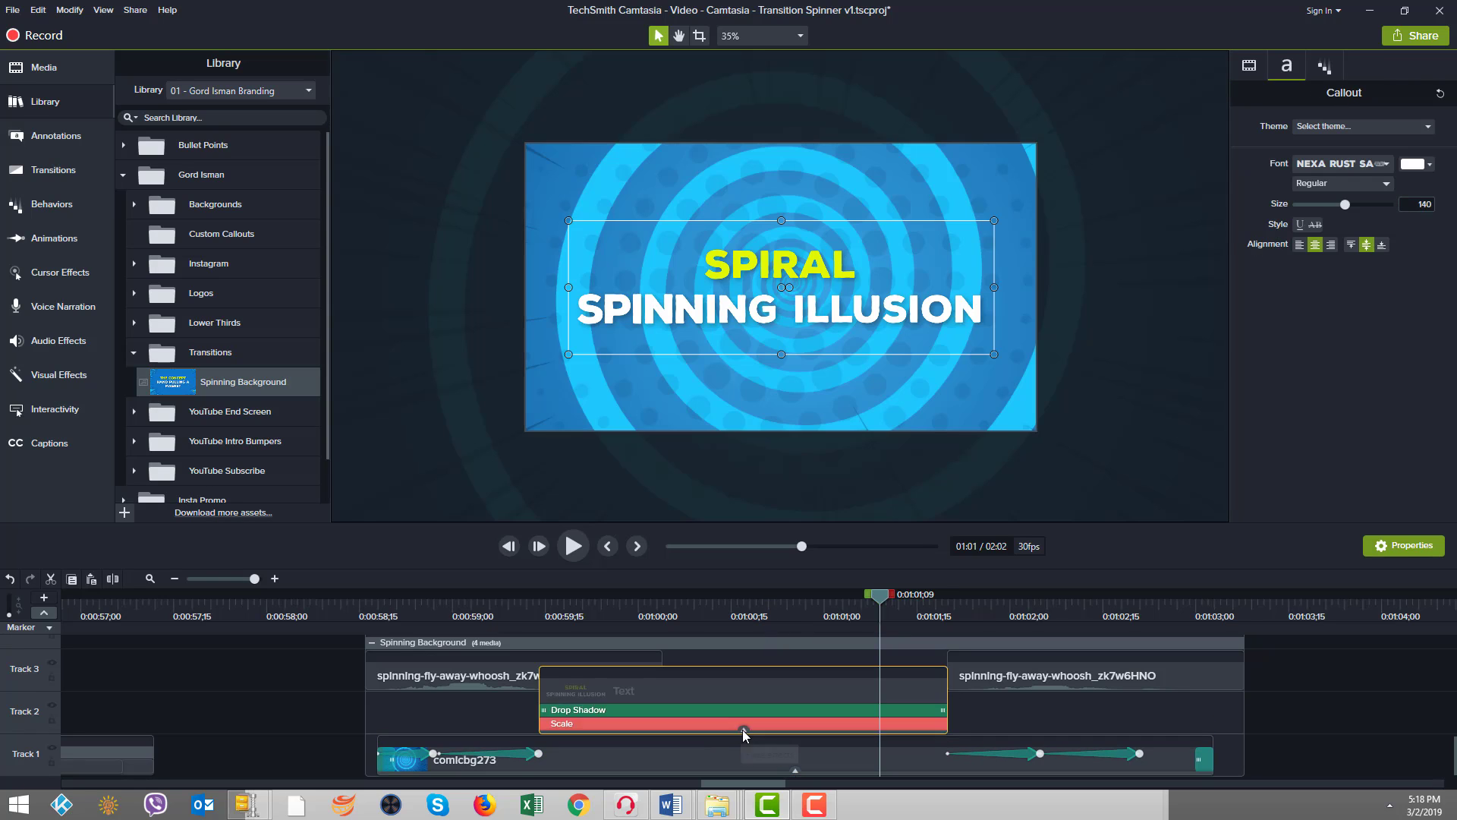
{"action": "left_click", "coordinate": [690, 727]}
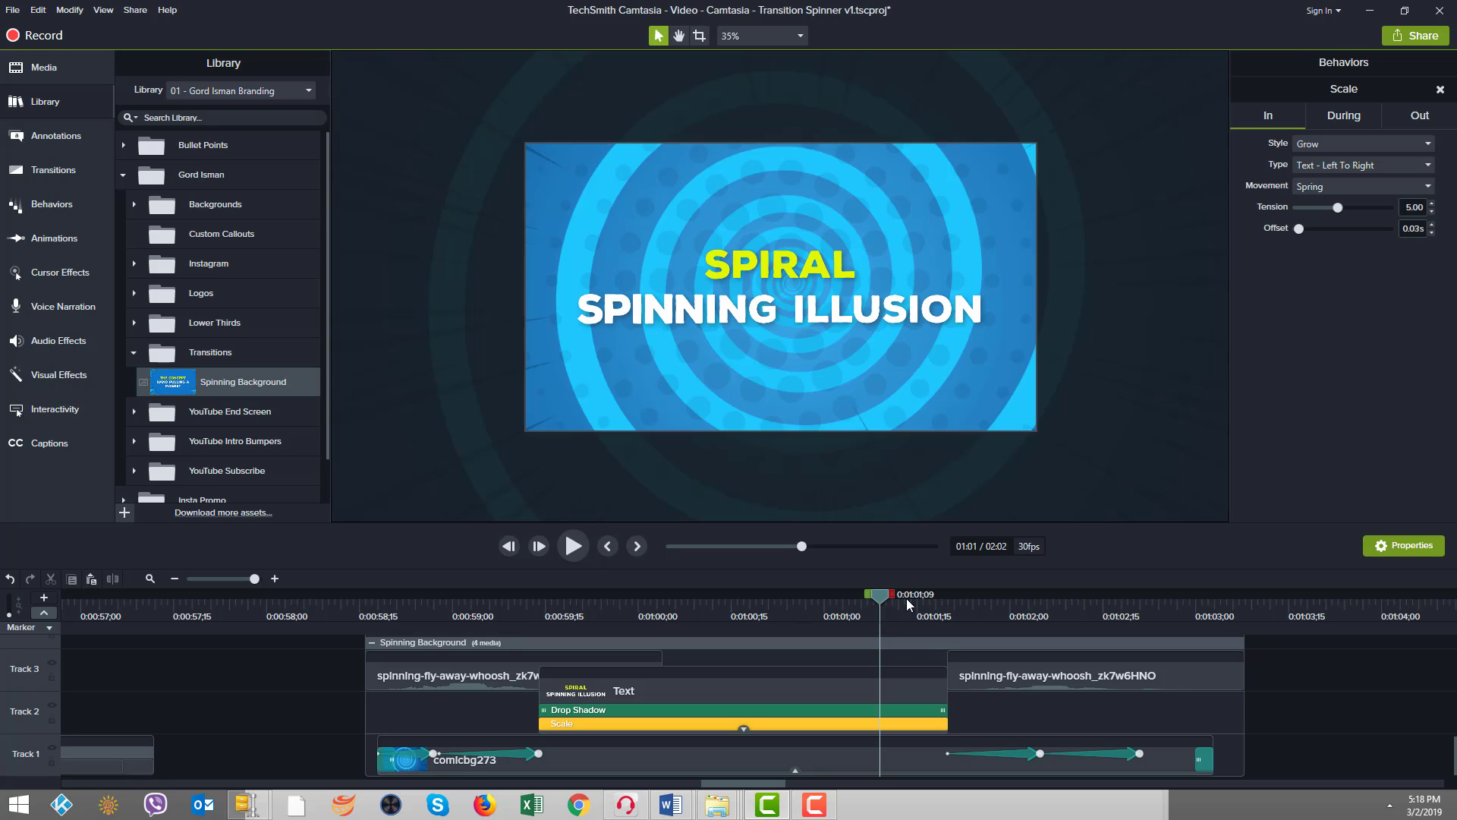
{"action": "left_click", "coordinate": [1351, 119]}
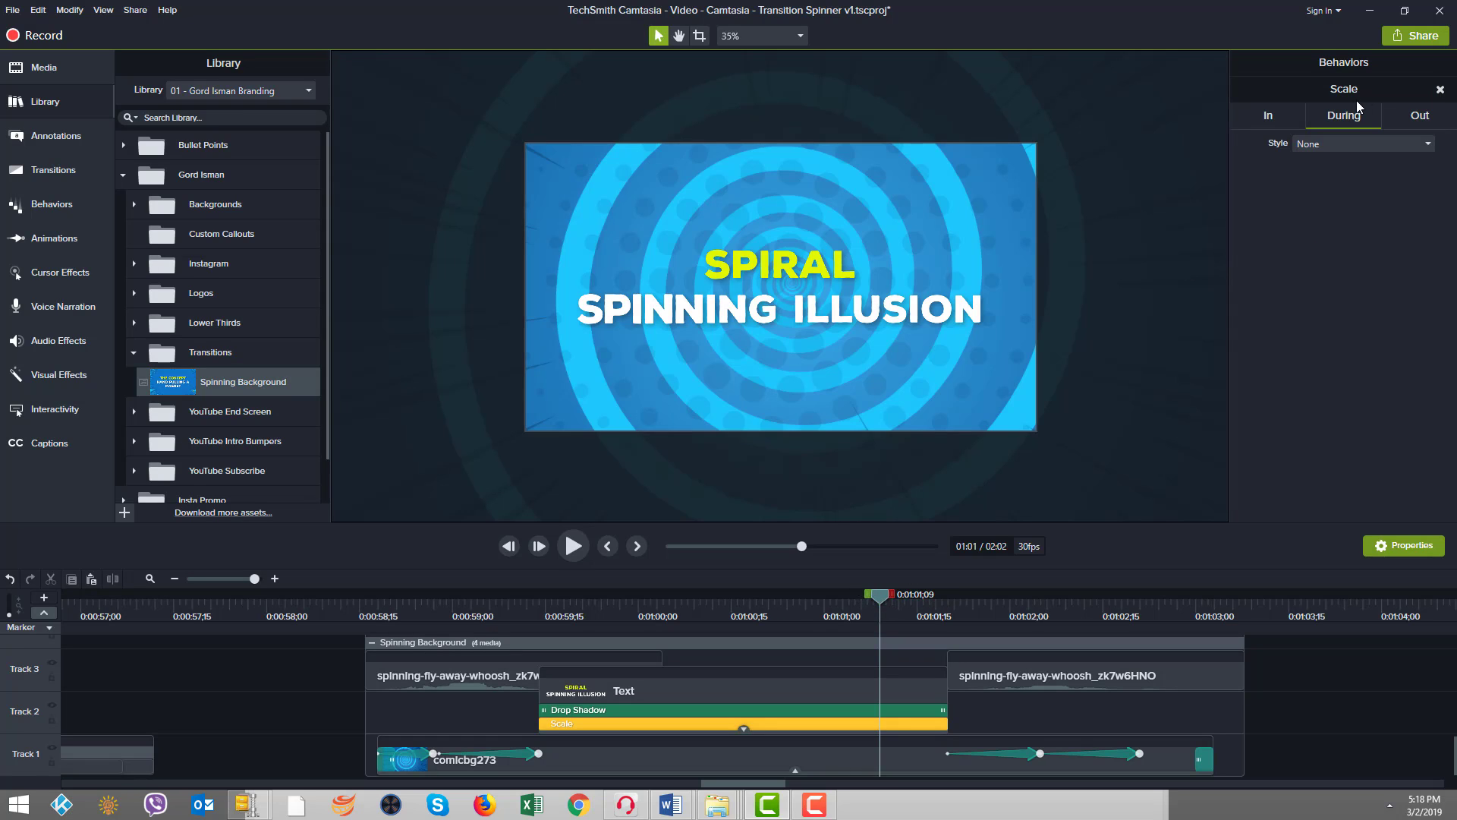
{"action": "left_click", "coordinate": [1419, 121]}
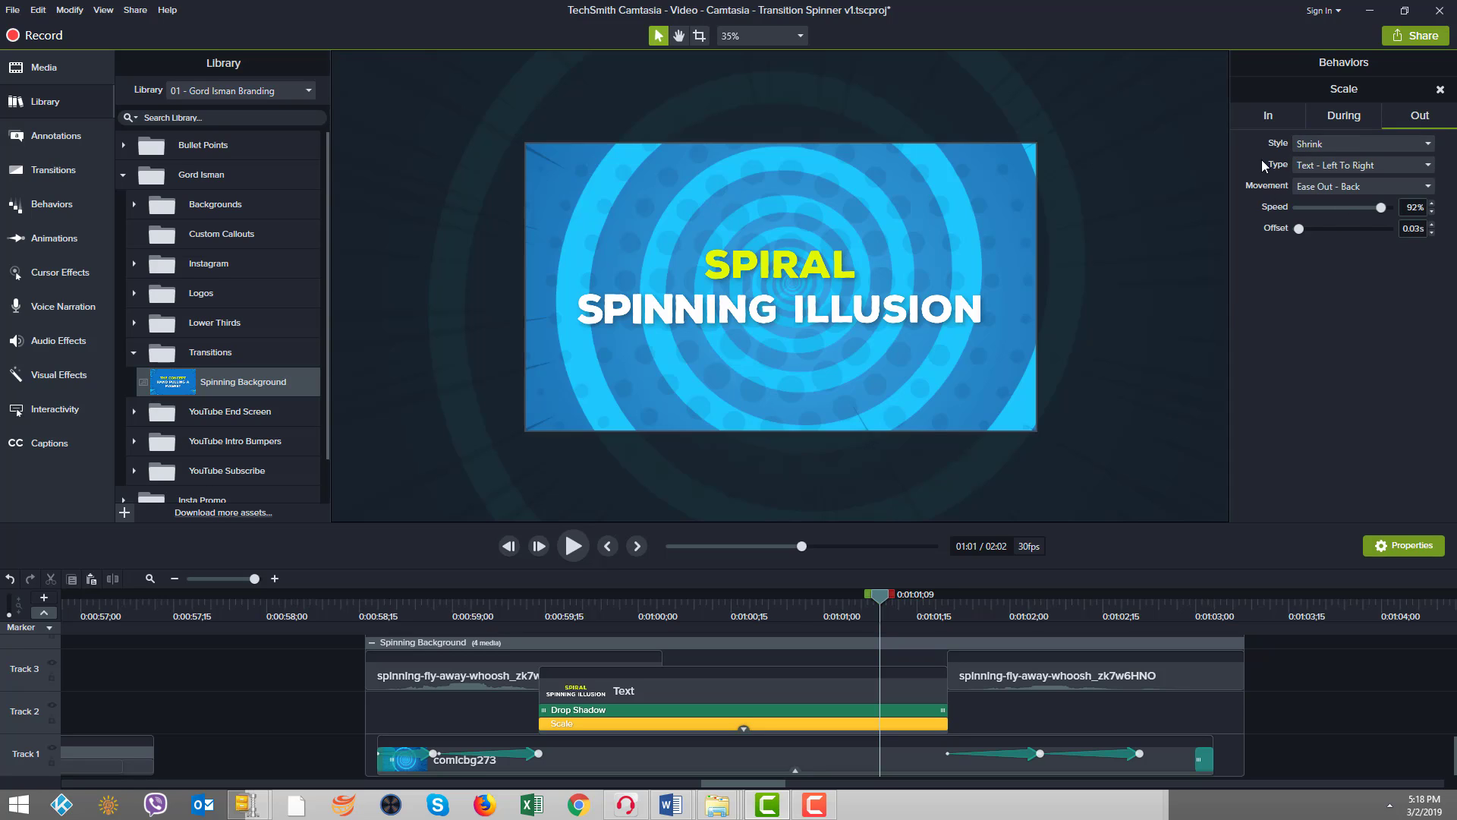
{"action": "left_click", "coordinate": [1269, 119]}
{"action": "left_click", "coordinate": [1332, 121]}
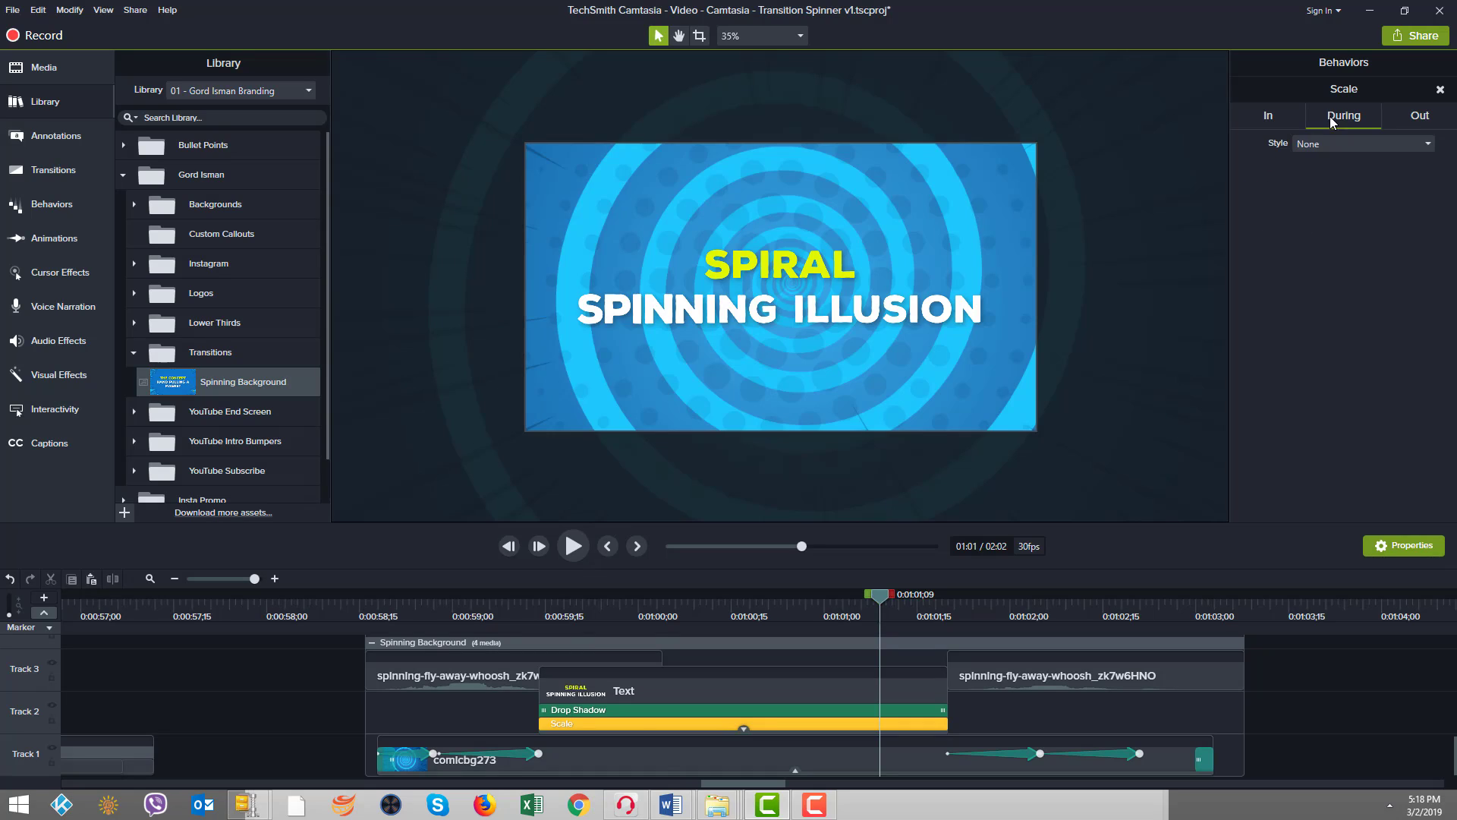
{"action": "left_click", "coordinate": [1405, 121]}
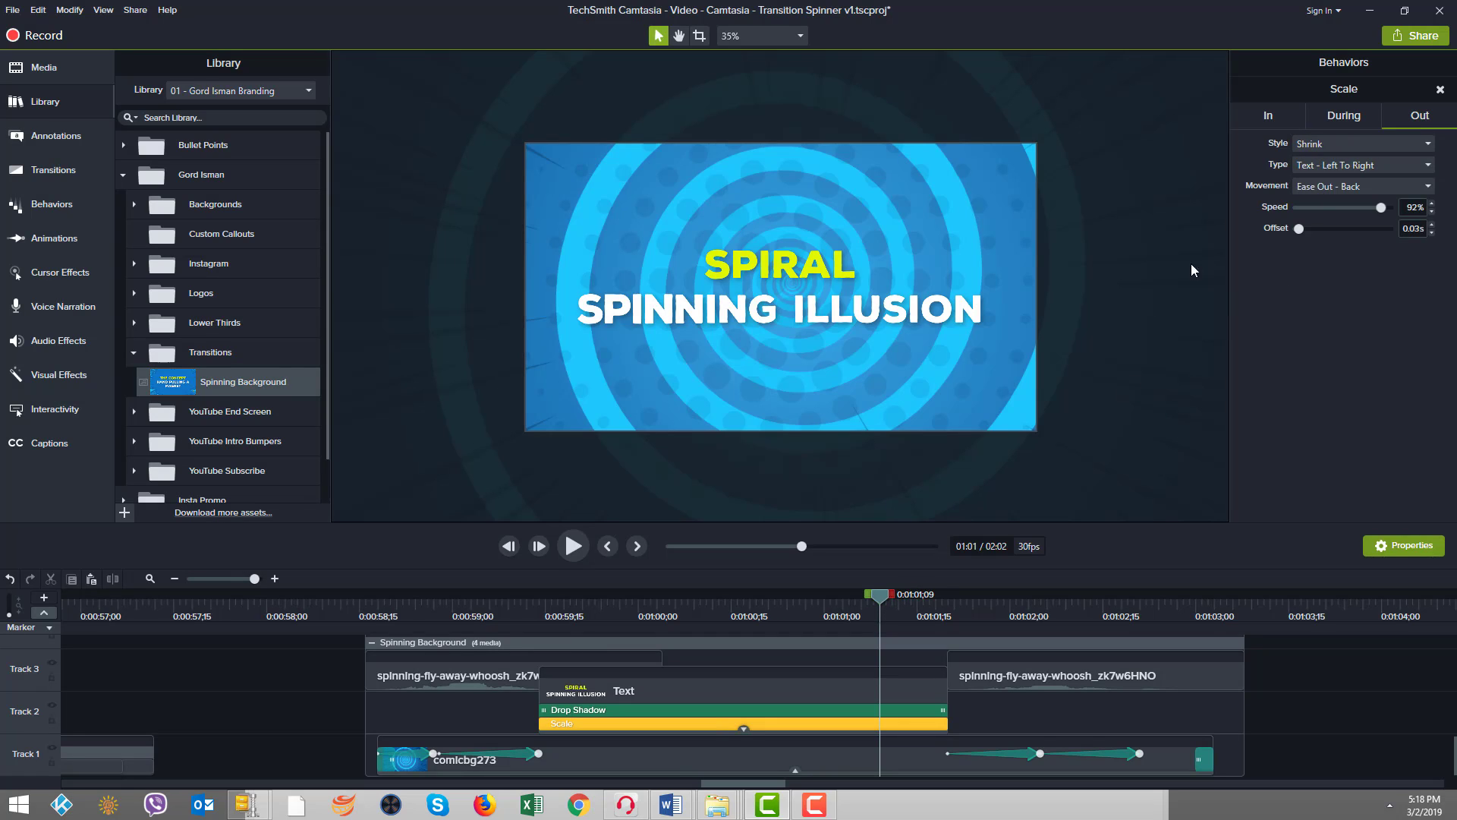
{"action": "left_click", "coordinate": [1275, 115]}
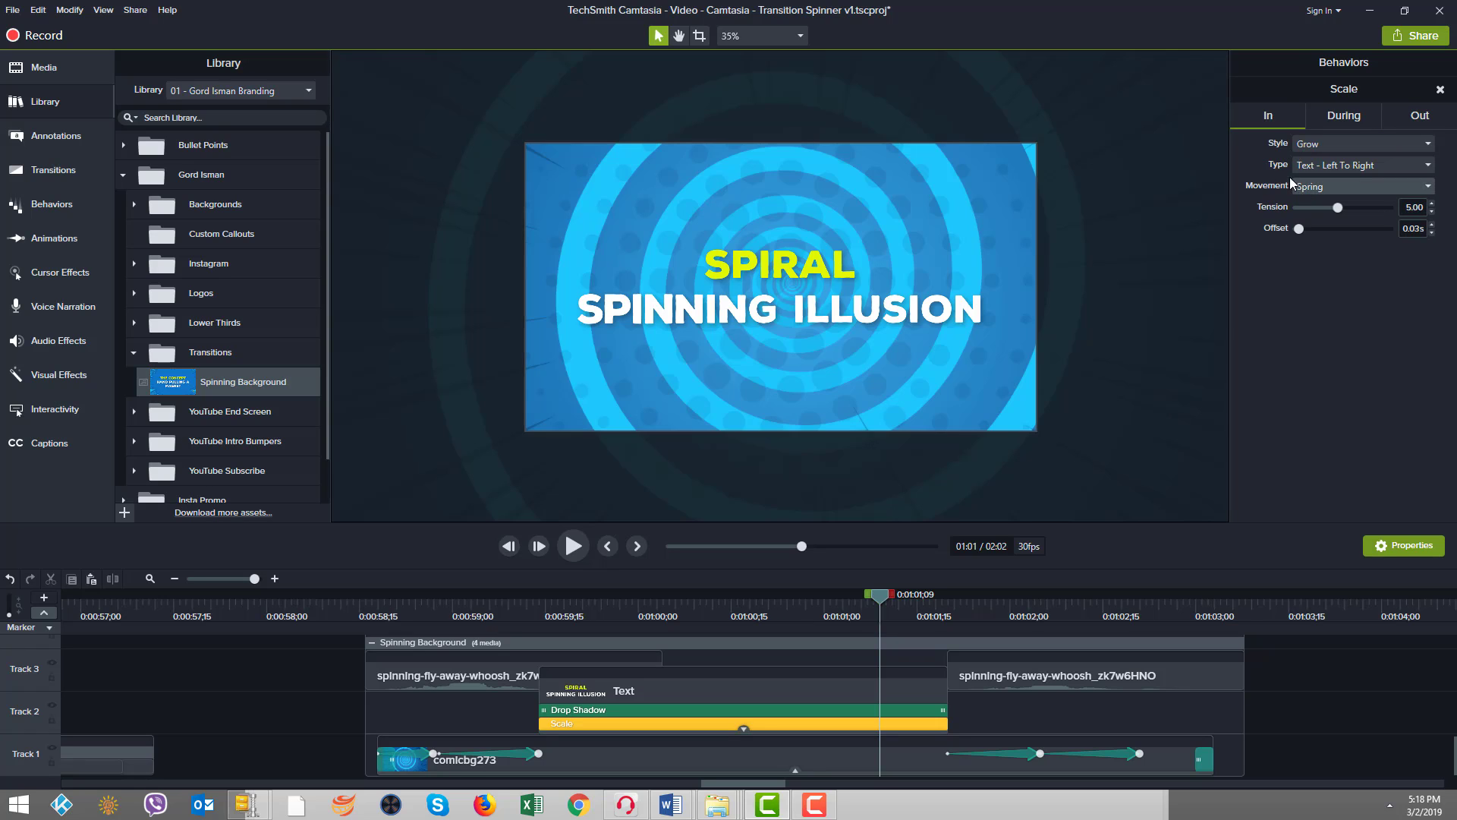
{"action": "left_click", "coordinate": [1421, 121]}
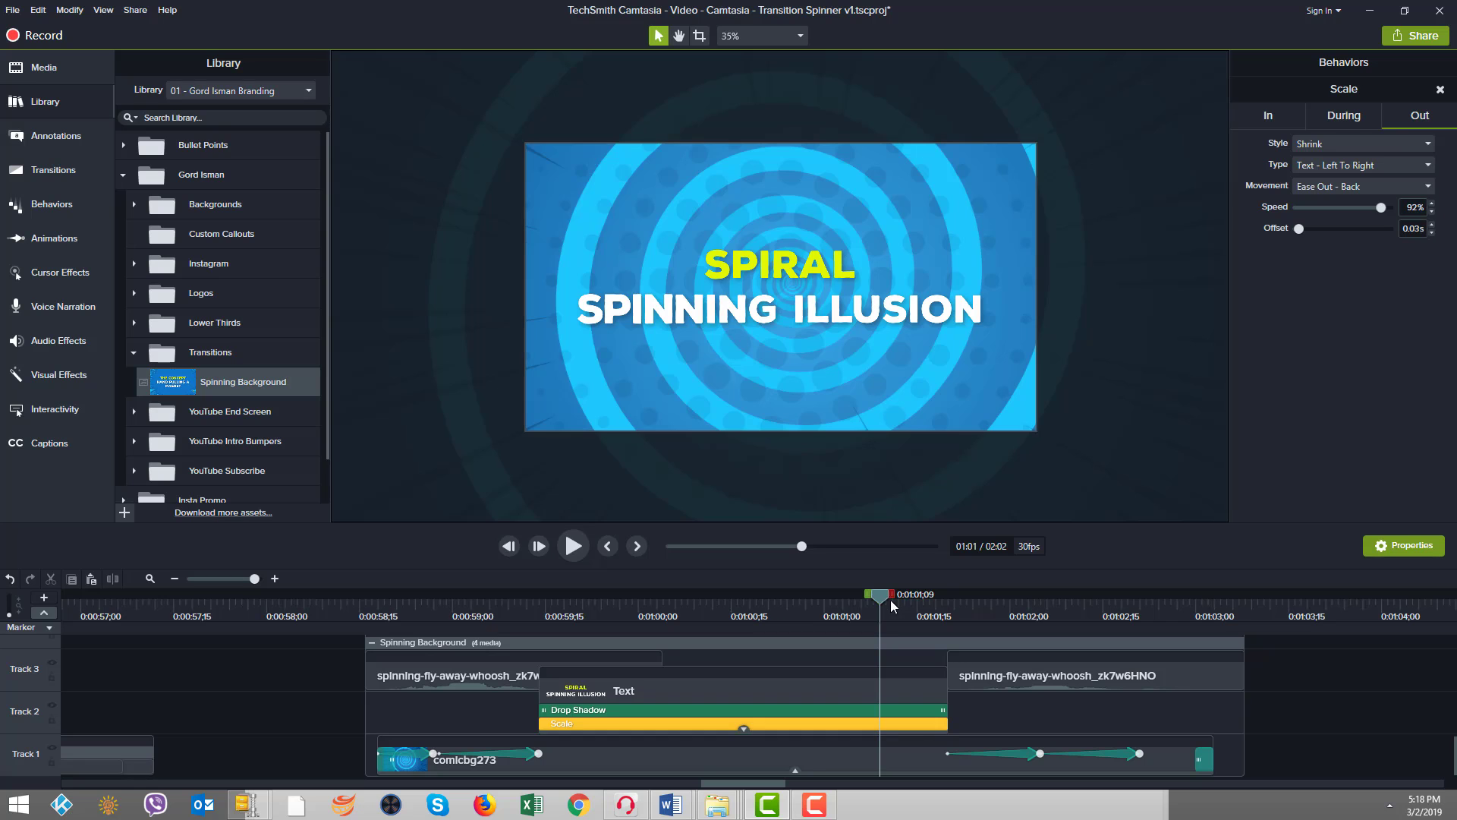
{"action": "left_click_drag", "start_coordinate": [889, 598], "coordinate": [620, 597]}
{"action": "left_click", "coordinate": [1270, 118]}
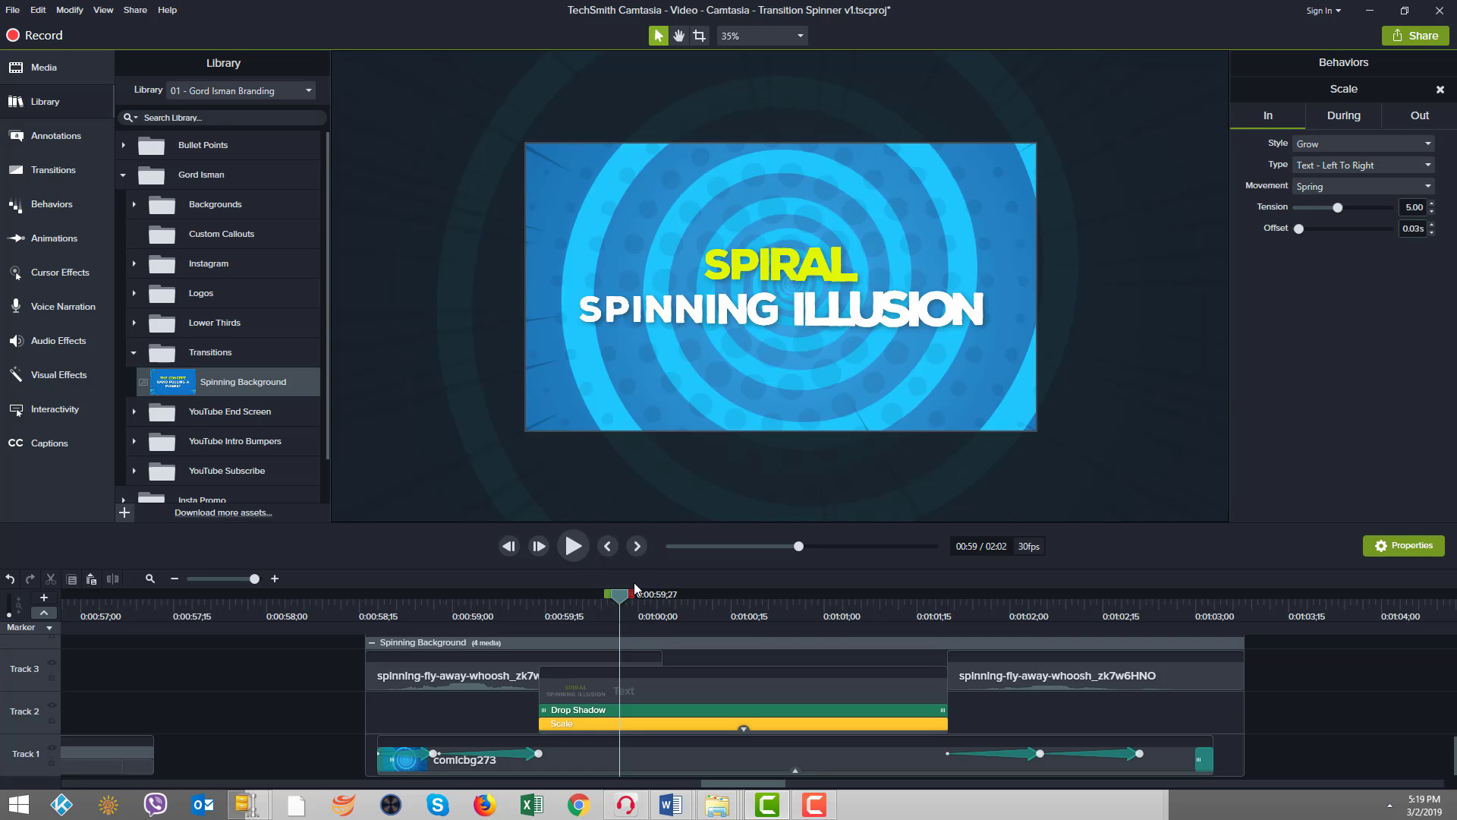
{"action": "left_click_drag", "start_coordinate": [622, 604], "coordinate": [696, 624]}
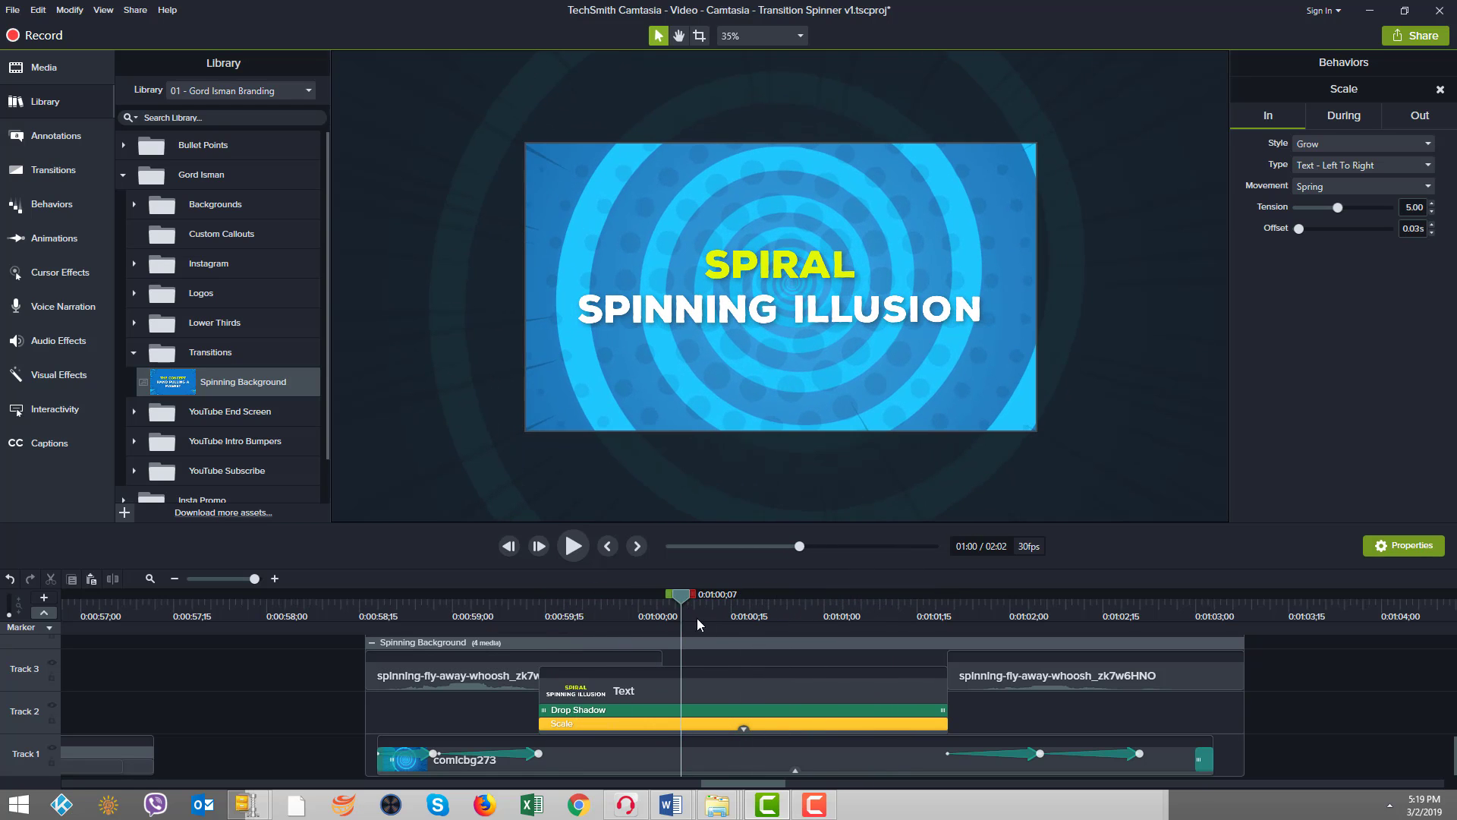
Step: Collapse the effects tray, select DSC_9170, and play the spinning transition once
{"action": "left_click", "coordinate": [744, 727]}
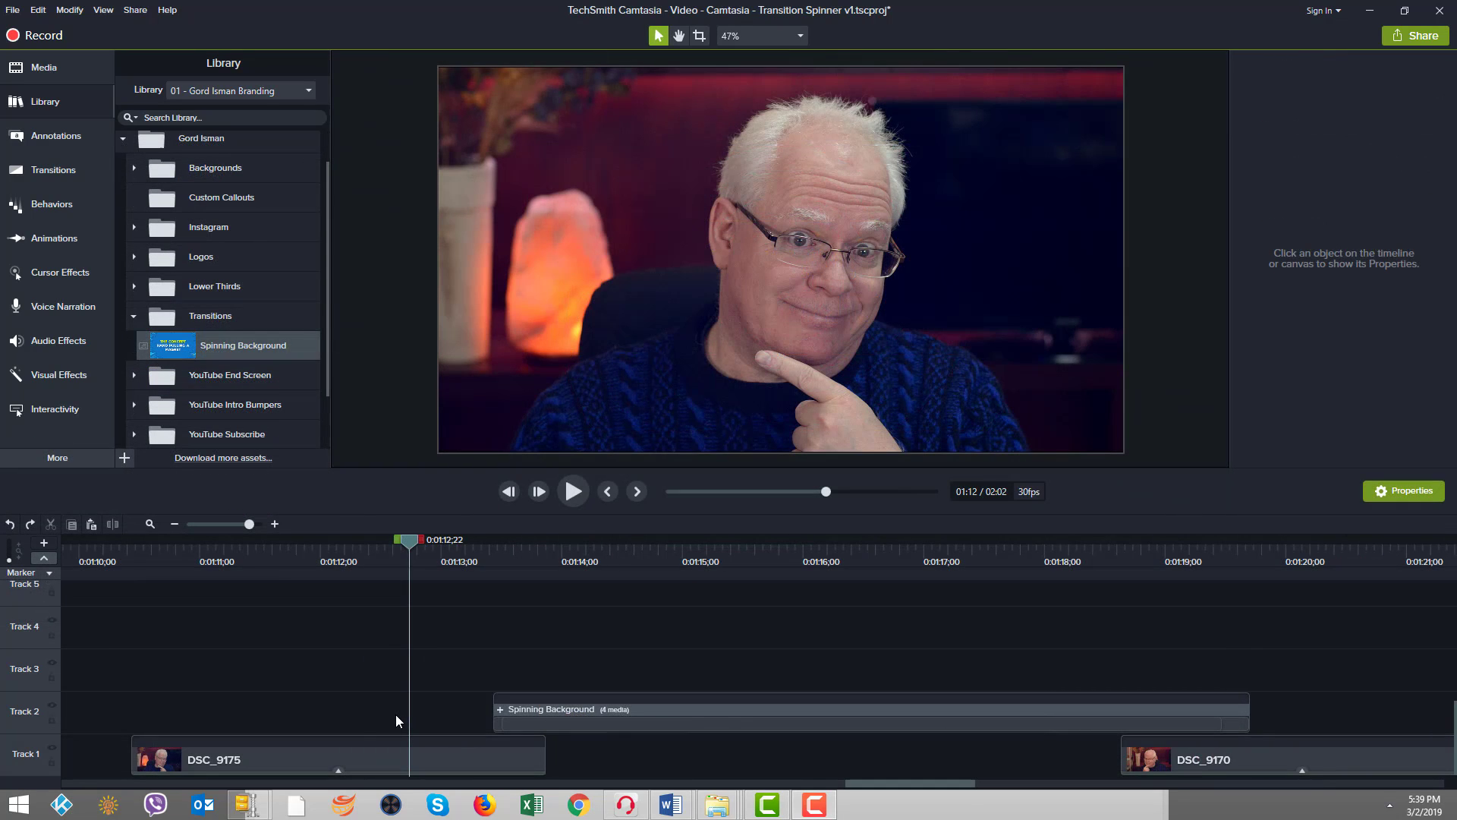
{"action": "left_click", "coordinate": [334, 756]}
{"action": "left_click", "coordinate": [1199, 758]}
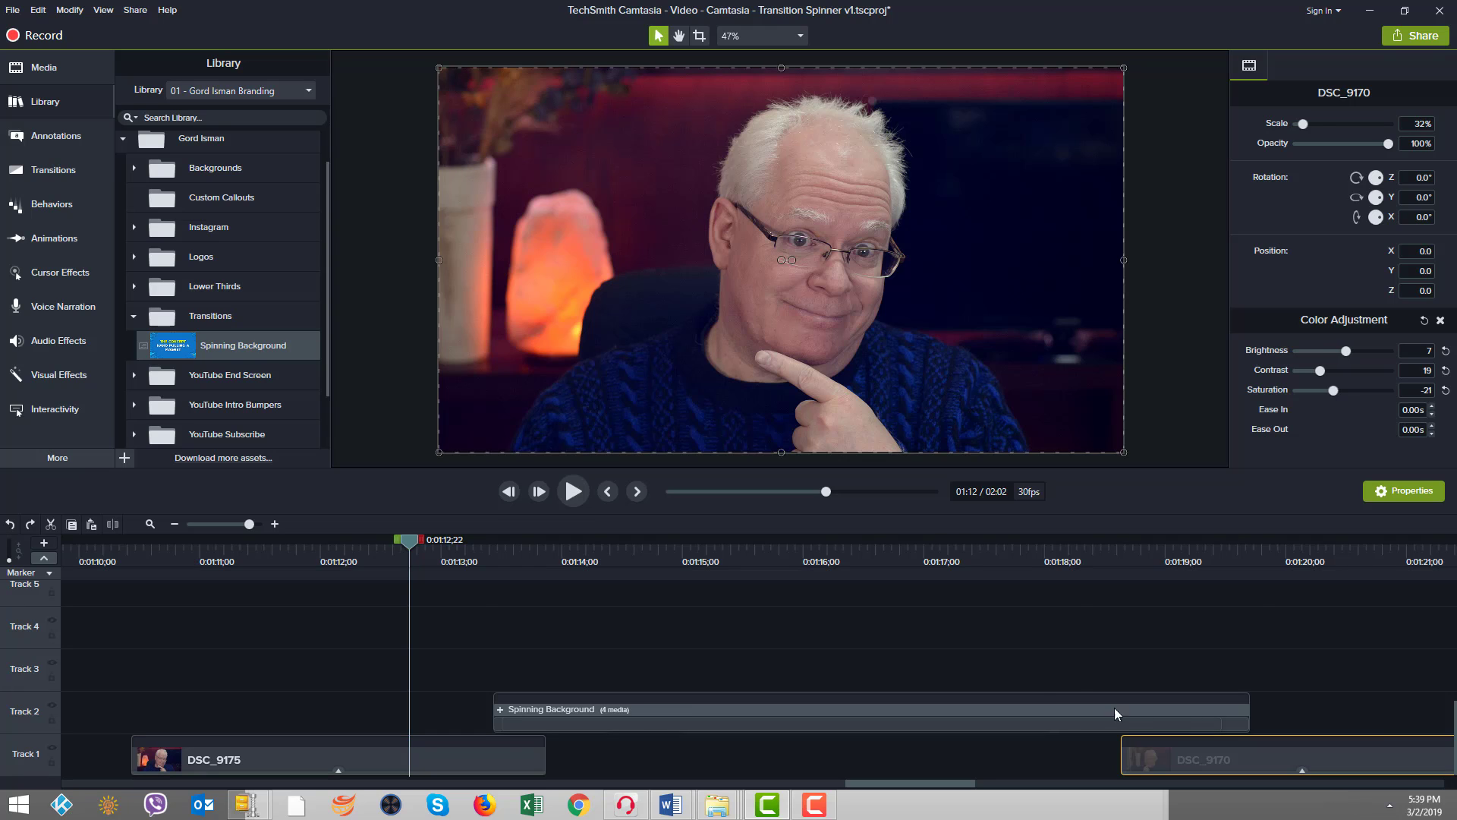
{"action": "mouse_move", "coordinate": [414, 543]}
{"action": "left_mouse_down"}
{"action": "mouse_move", "coordinate": [548, 571]}
{"action": "mouse_move", "coordinate": [417, 563]}
{"action": "mouse_move", "coordinate": [484, 554]}
{"action": "mouse_move", "coordinate": [405, 562]}
{"action": "left_mouse_up"}
{"action": "left_click", "coordinate": [571, 494]}
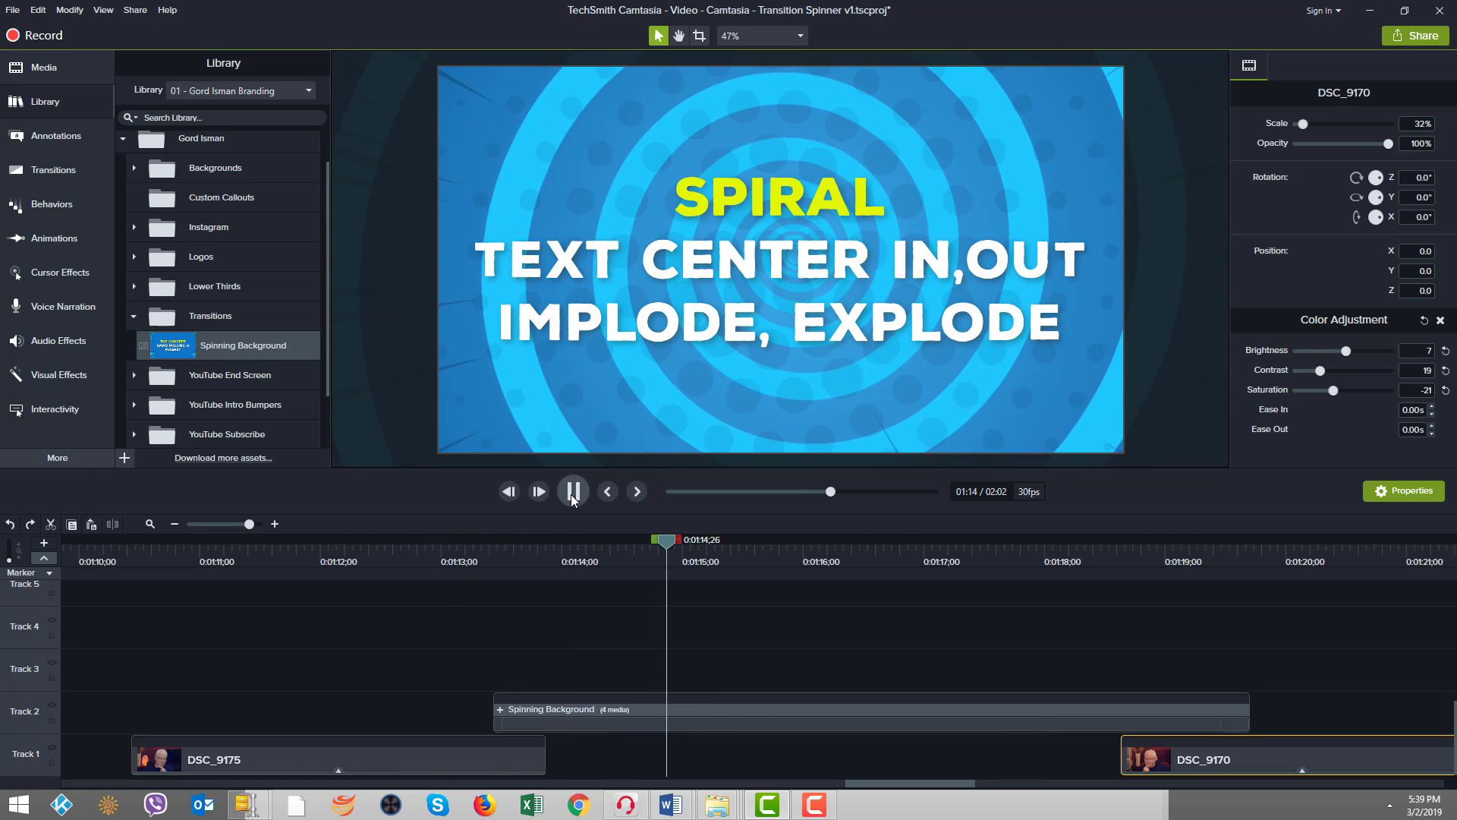
{"action": "left_click", "coordinate": [573, 492]}
{"action": "left_click", "coordinate": [470, 562]}
Step: Step frame by frame through the transition until the spiral vanishes and DSC_9170 shows
{"action": "key", "text": "comma"}
{"action": "key", "text": "comma"}
{"action": "key", "text": "comma"}
{"action": "key", "text": "comma"}
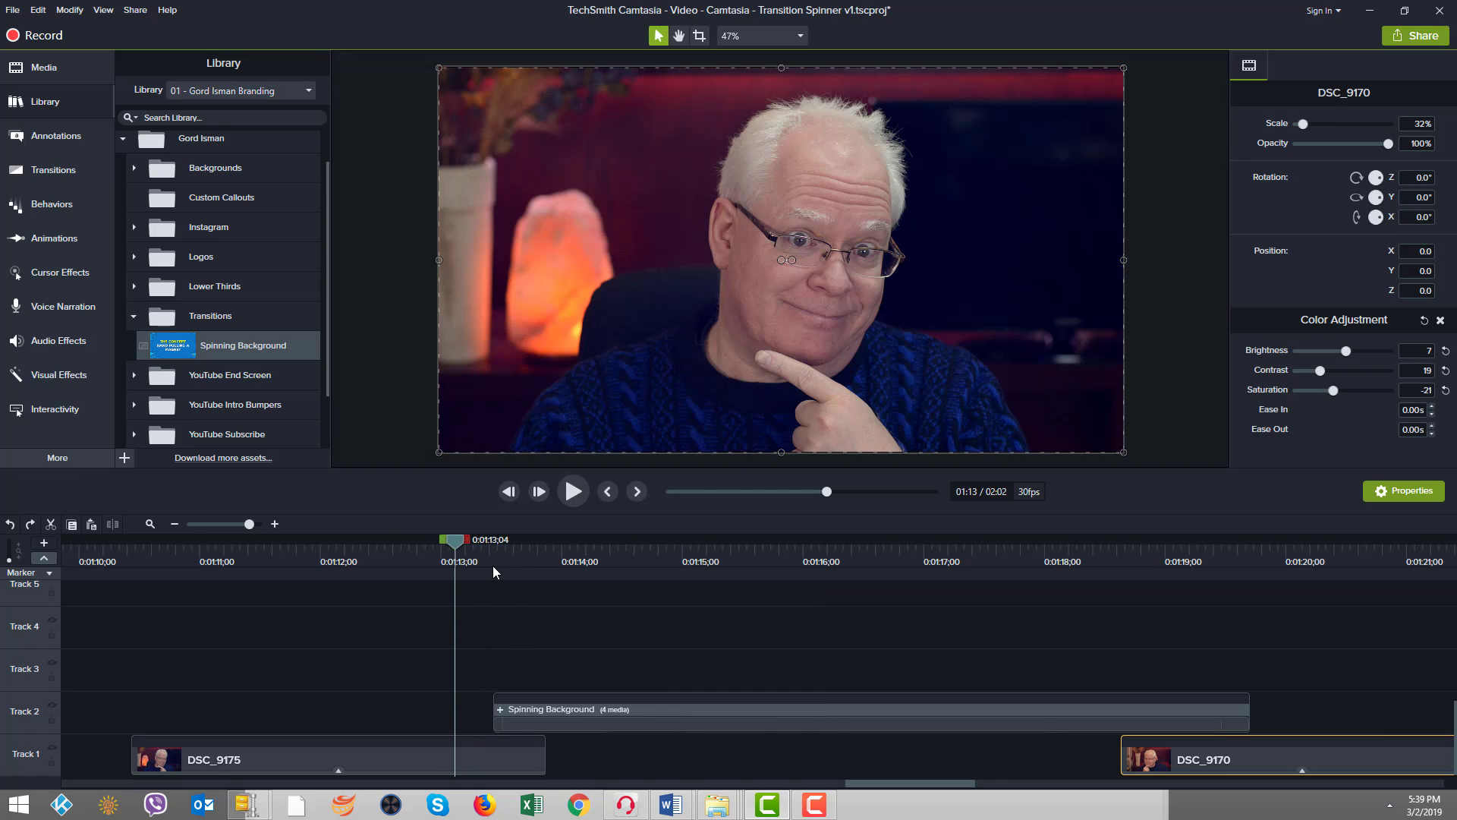
{"action": "key", "text": "period"}
{"action": "key", "text": "period"}
{"action": "key", "text": "period"}
{"action": "key", "text": "period"}
{"action": "key", "text": "period"}
{"action": "key", "text": "period"}
{"action": "key", "text": "period"}
{"action": "key", "text": "period"}
{"action": "key", "text": "period"}
{"action": "key", "text": "period"}
{"action": "key", "text": "period"}
{"action": "key", "text": "period"}
{"action": "key", "text": "period"}
{"action": "key", "text": "period"}
{"action": "key", "text": "period"}
{"action": "key", "text": "period"}
{"action": "key", "text": "period"}
{"action": "key", "text": "period"}
{"action": "key", "text": "period"}
{"action": "key", "text": "period"}
{"action": "key", "text": "period"}
{"action": "key", "text": "period"}
{"action": "key", "text": "period"}
{"action": "key", "text": "period"}
{"action": "key", "text": "period"}
{"action": "key", "text": "period"}
{"action": "key", "text": "period"}
{"action": "key", "text": "period"}
{"action": "key", "text": "period"}
{"action": "key", "text": "period"}
{"action": "key", "text": "period"}
{"action": "key", "text": "period"}
{"action": "key", "text": "period"}
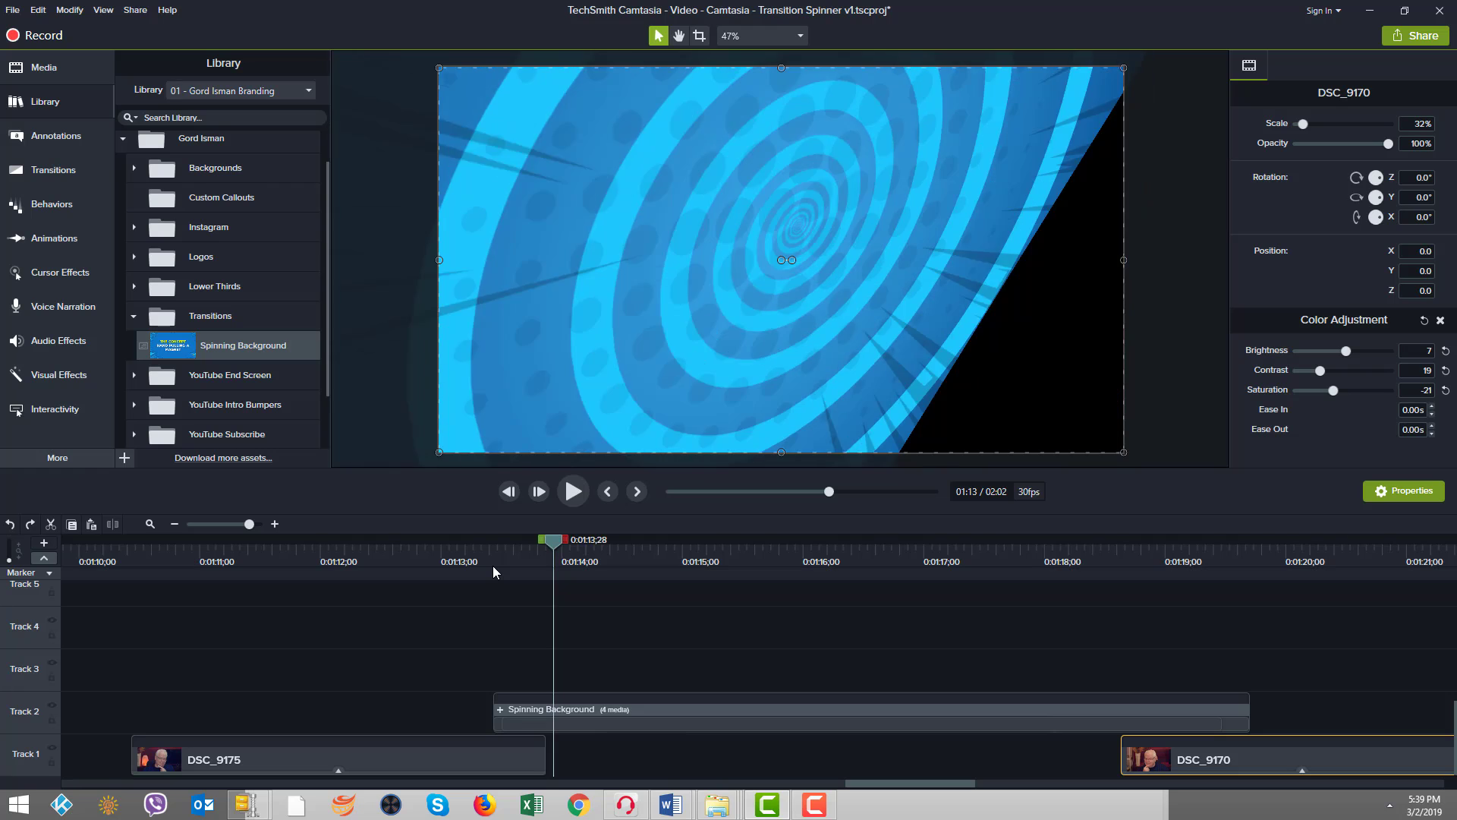
{"action": "key", "text": "period"}
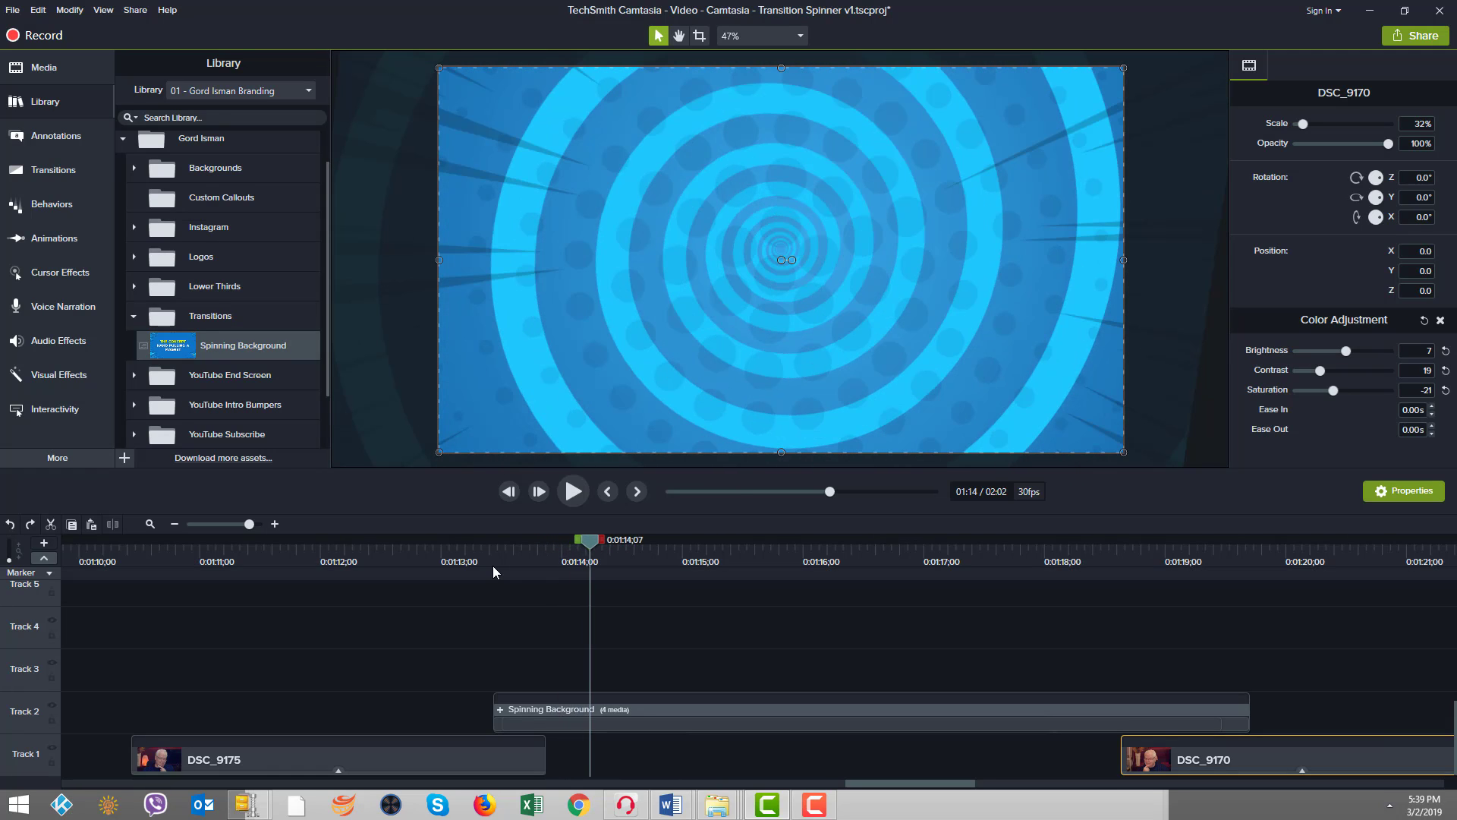
{"action": "left_click", "coordinate": [1074, 562]}
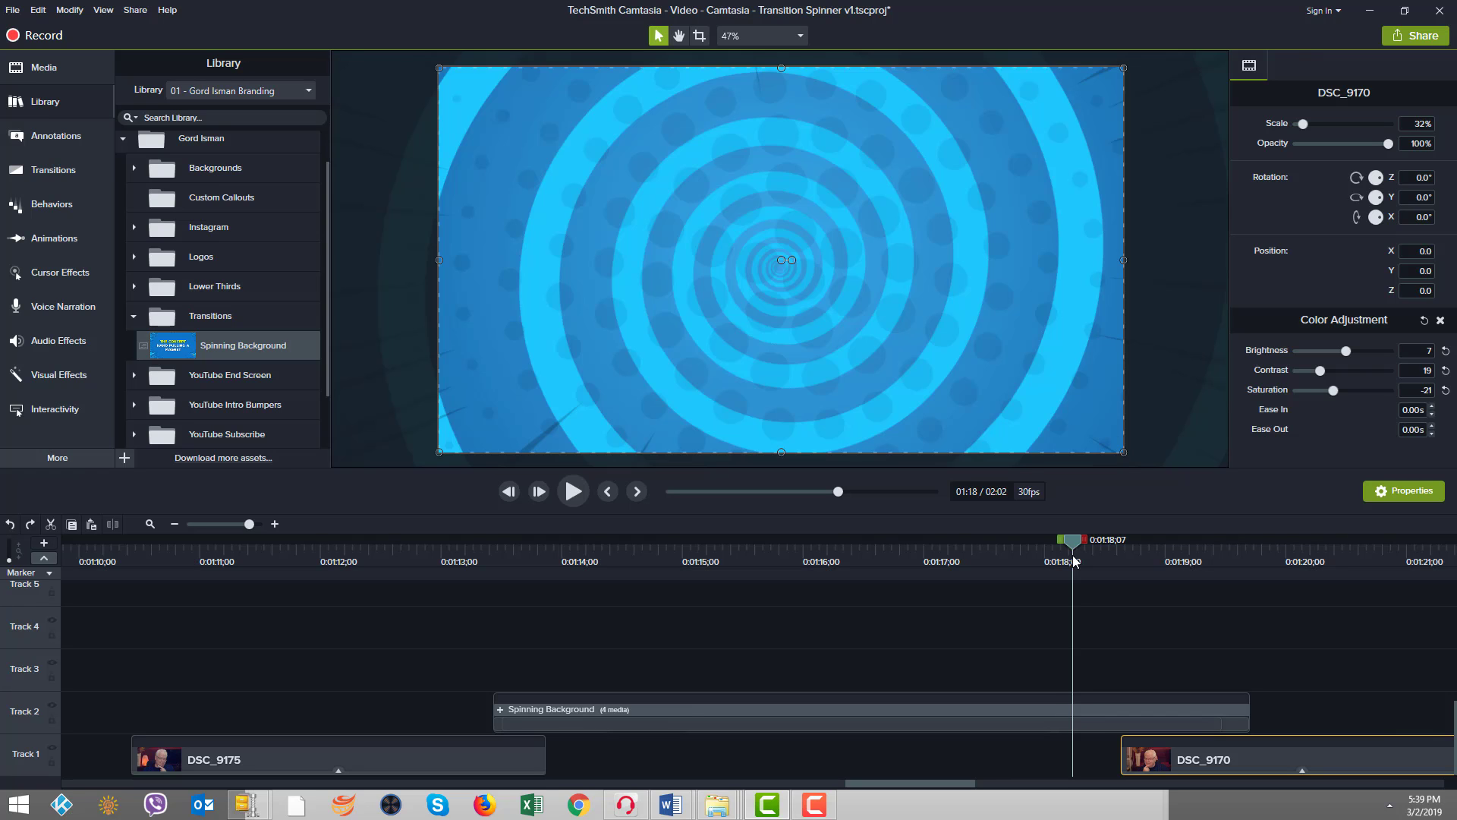
{"action": "key", "text": "ctrl+Right"}
{"action": "key", "text": "ctrl+Right"}
{"action": "key", "text": "ctrl+Right"}
{"action": "key", "text": "ctrl+Right"}
{"action": "key", "text": "ctrl+Right"}
{"action": "key", "text": "ctrl+Right"}
{"action": "key", "text": "ctrl+Right"}
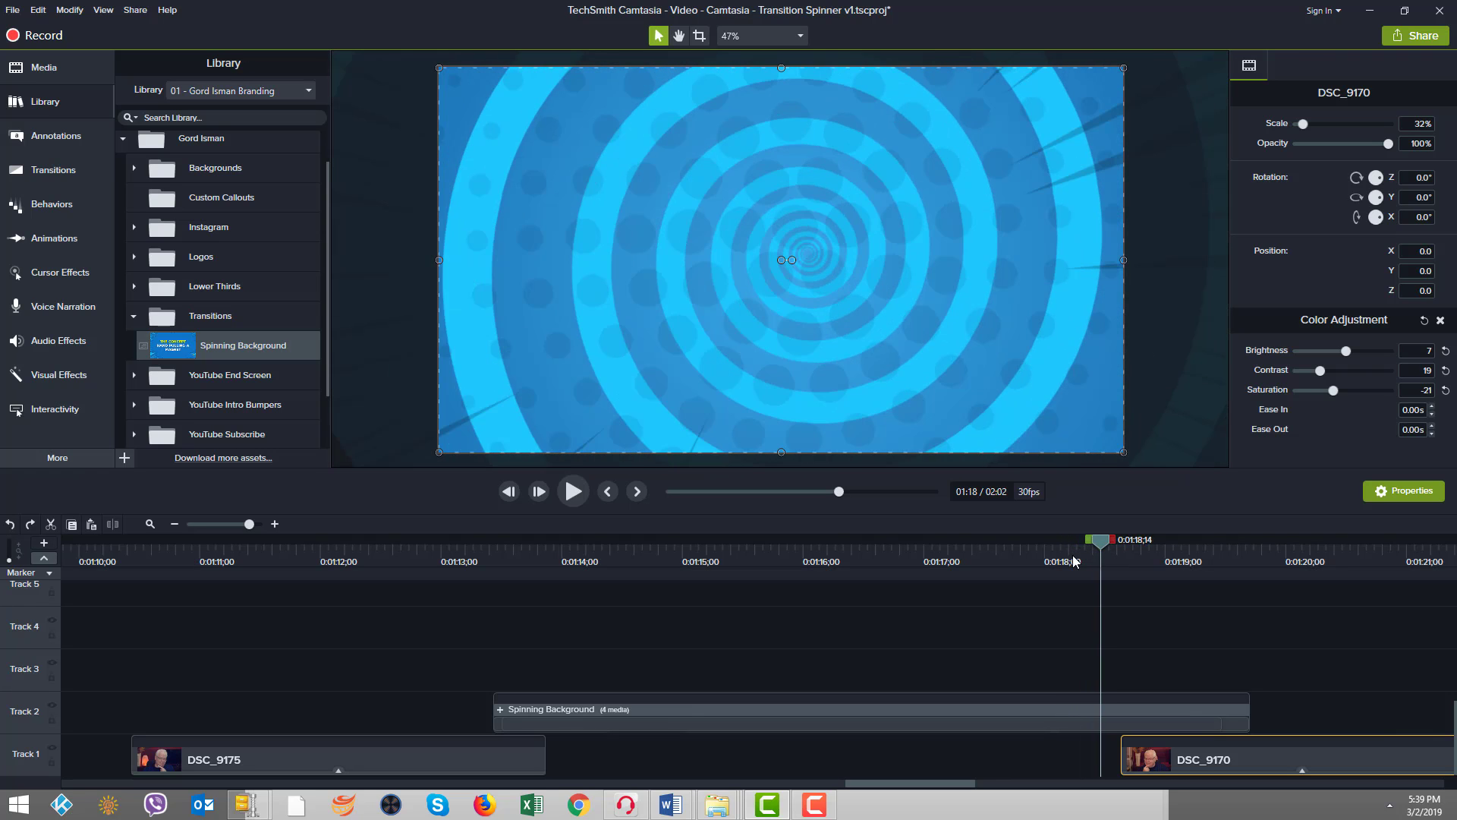
{"action": "key", "text": "ctrl+Right"}
{"action": "key", "text": "ctrl+Right"}
{"action": "key", "text": "ctrl+Right"}
{"action": "key", "text": "ctrl+Right"}
{"action": "key", "text": "ctrl+Right"}
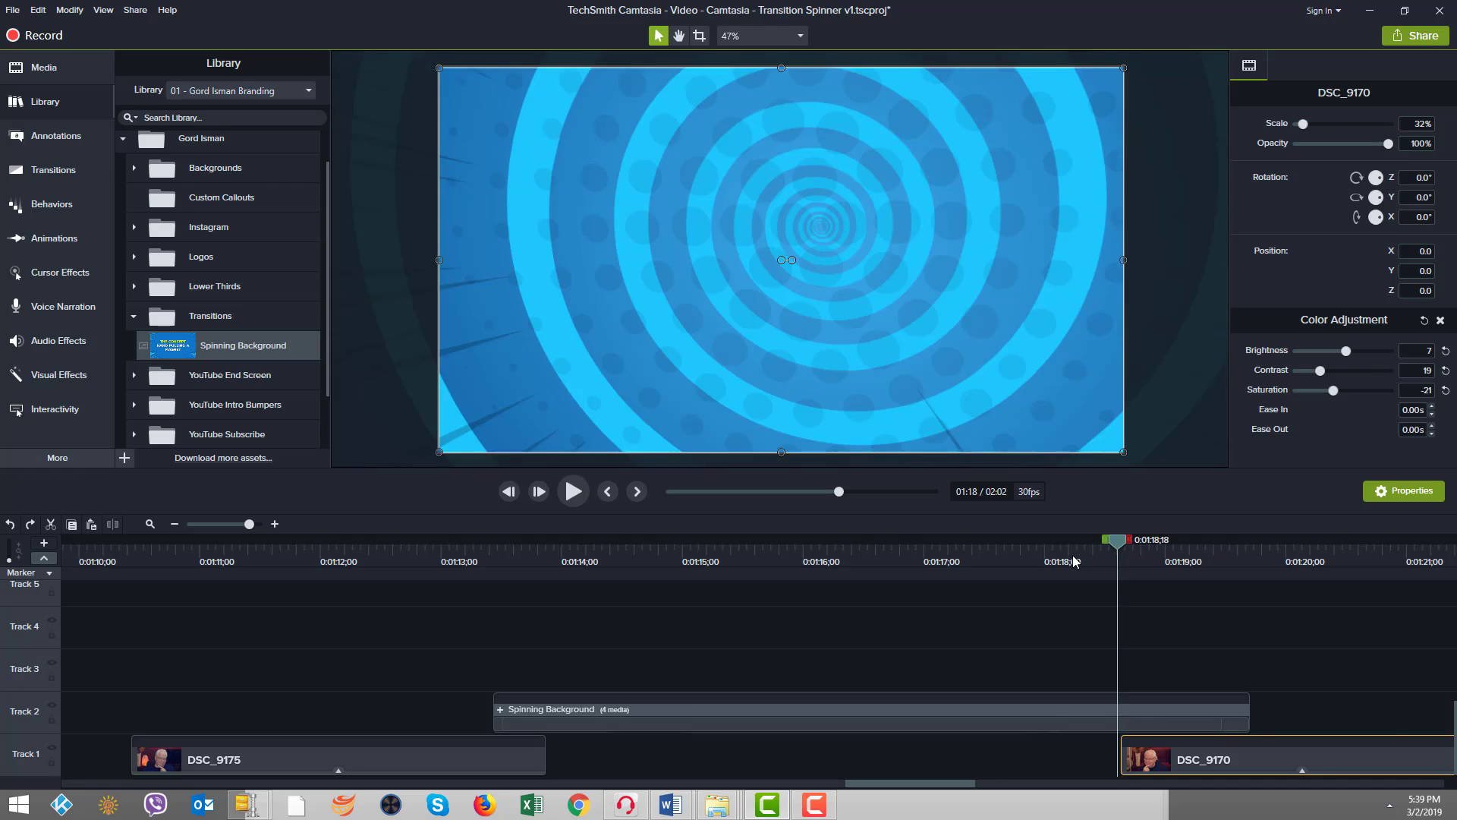
{"action": "key", "text": "ctrl+Right"}
{"action": "key", "text": "ctrl+Right"}
{"action": "key", "text": "ctrl+Right"}
{"action": "key", "text": "ctrl+Right"}
{"action": "key", "text": "ctrl+Right"}
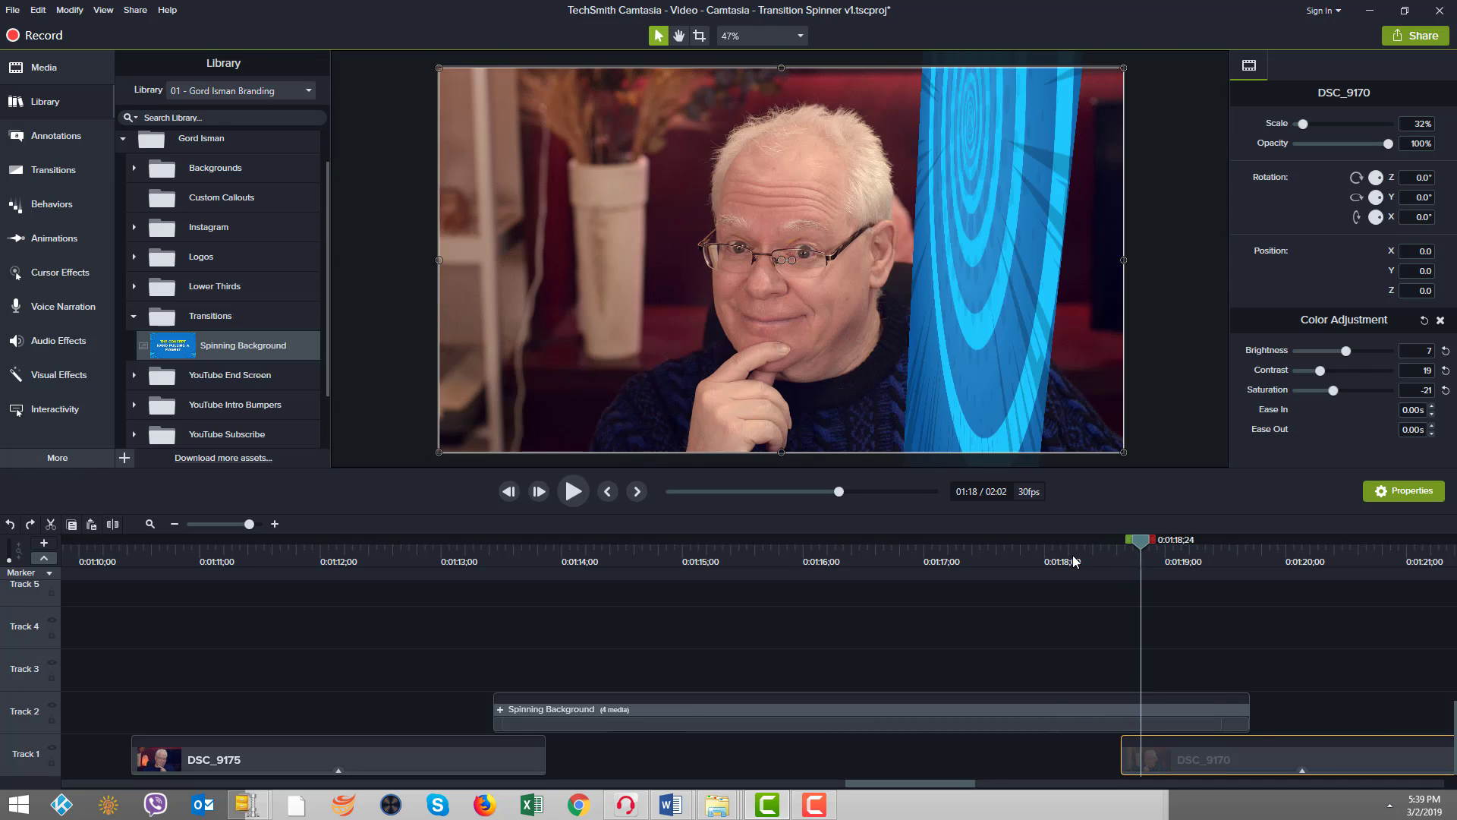
{"action": "key", "text": "ctrl+Right"}
{"action": "key", "text": "ctrl+Right"}
{"action": "key", "text": "ctrl+Right"}
{"action": "key", "text": "ctrl+Right"}
{"action": "key", "text": "ctrl+Right"}
{"action": "key", "text": "ctrl+Right"}
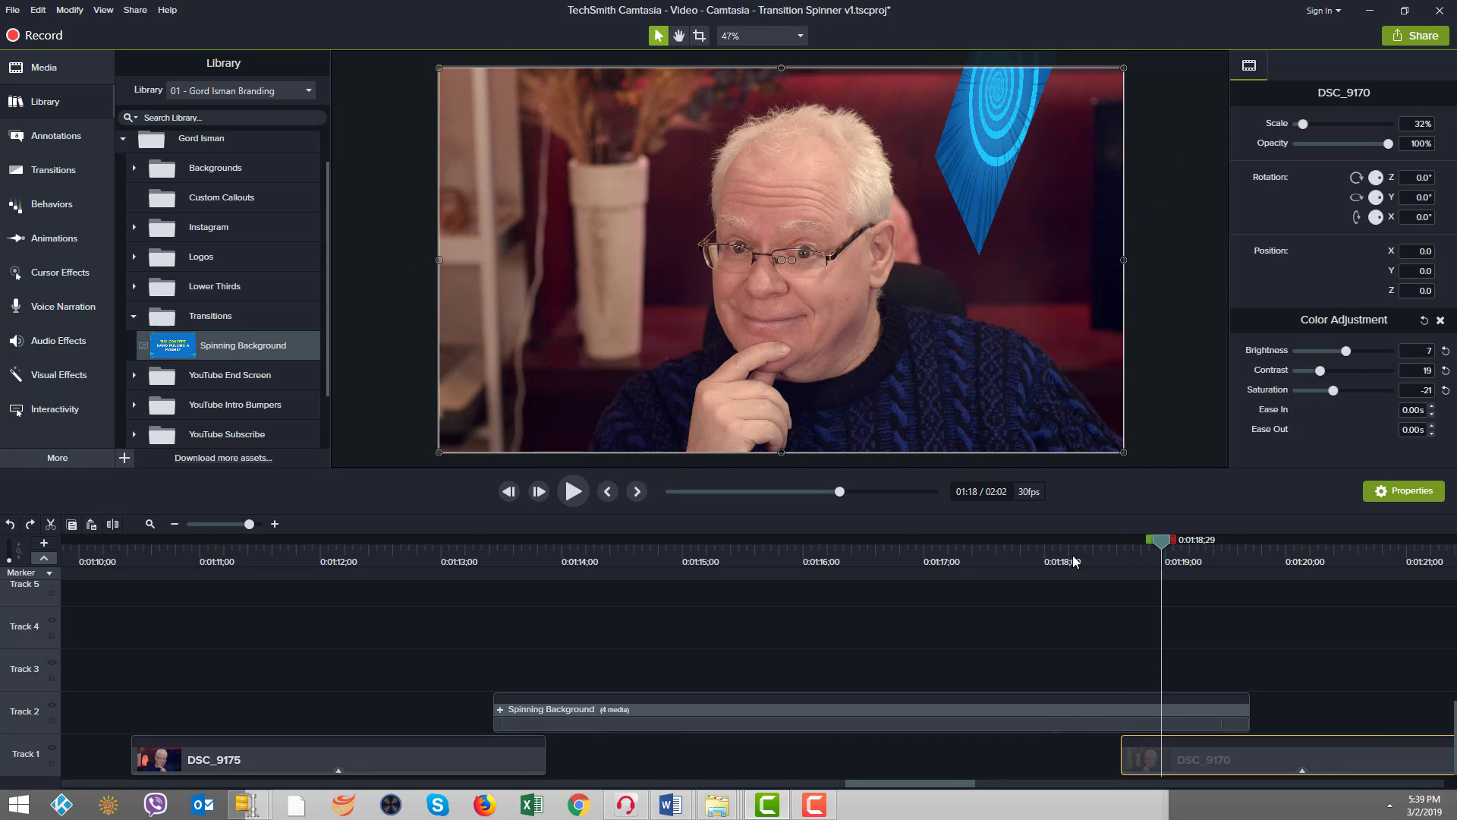
{"action": "key", "text": "ctrl+Right"}
{"action": "key", "text": "ctrl+Right"}
{"action": "key", "text": "ctrl+Right"}
{"action": "key", "text": "ctrl+Right"}
{"action": "key", "text": "ctrl+Right"}
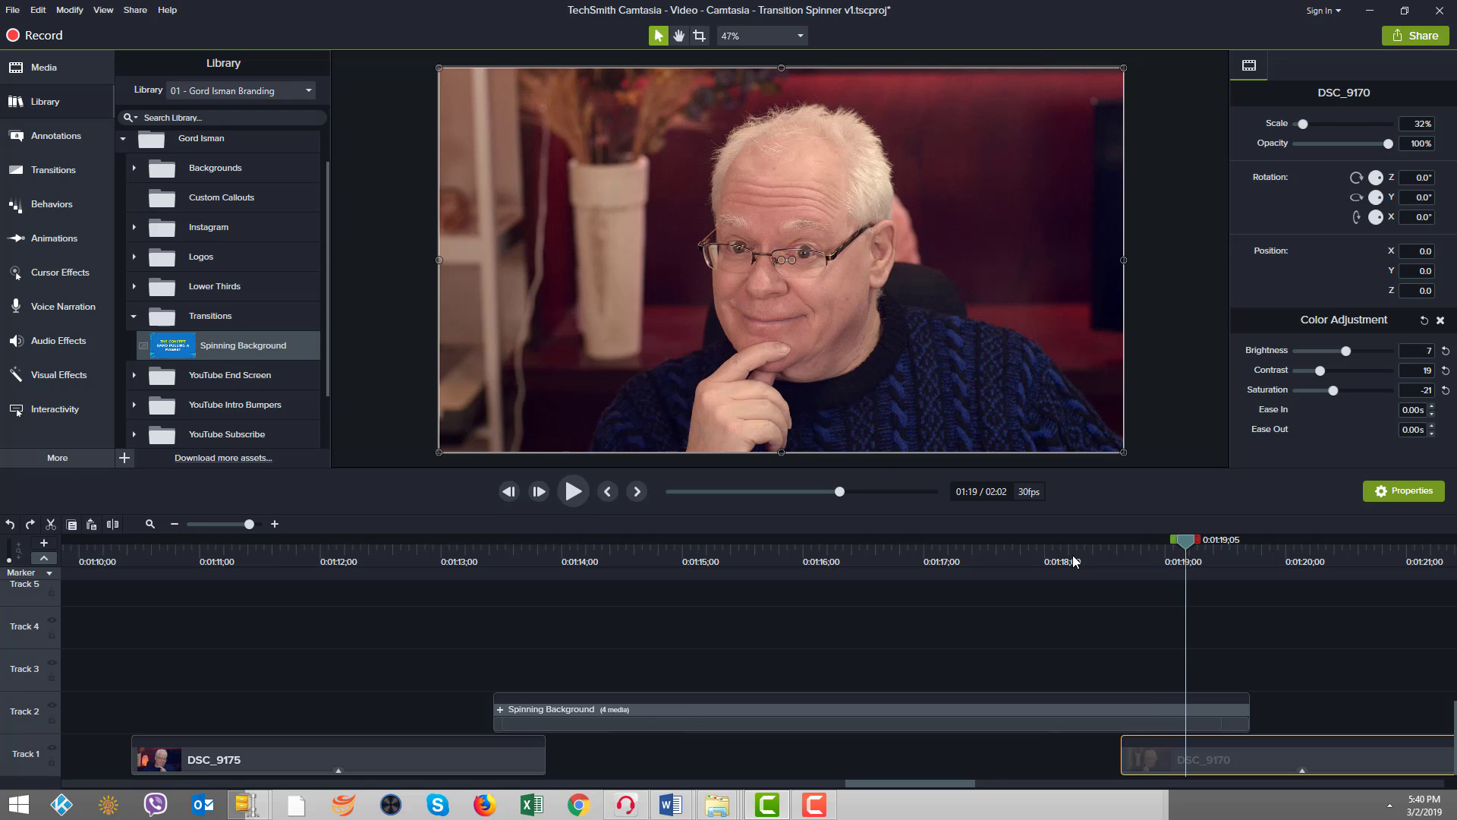
{"action": "key", "text": "ctrl+Right"}
{"action": "key", "text": "ctrl+Right"}
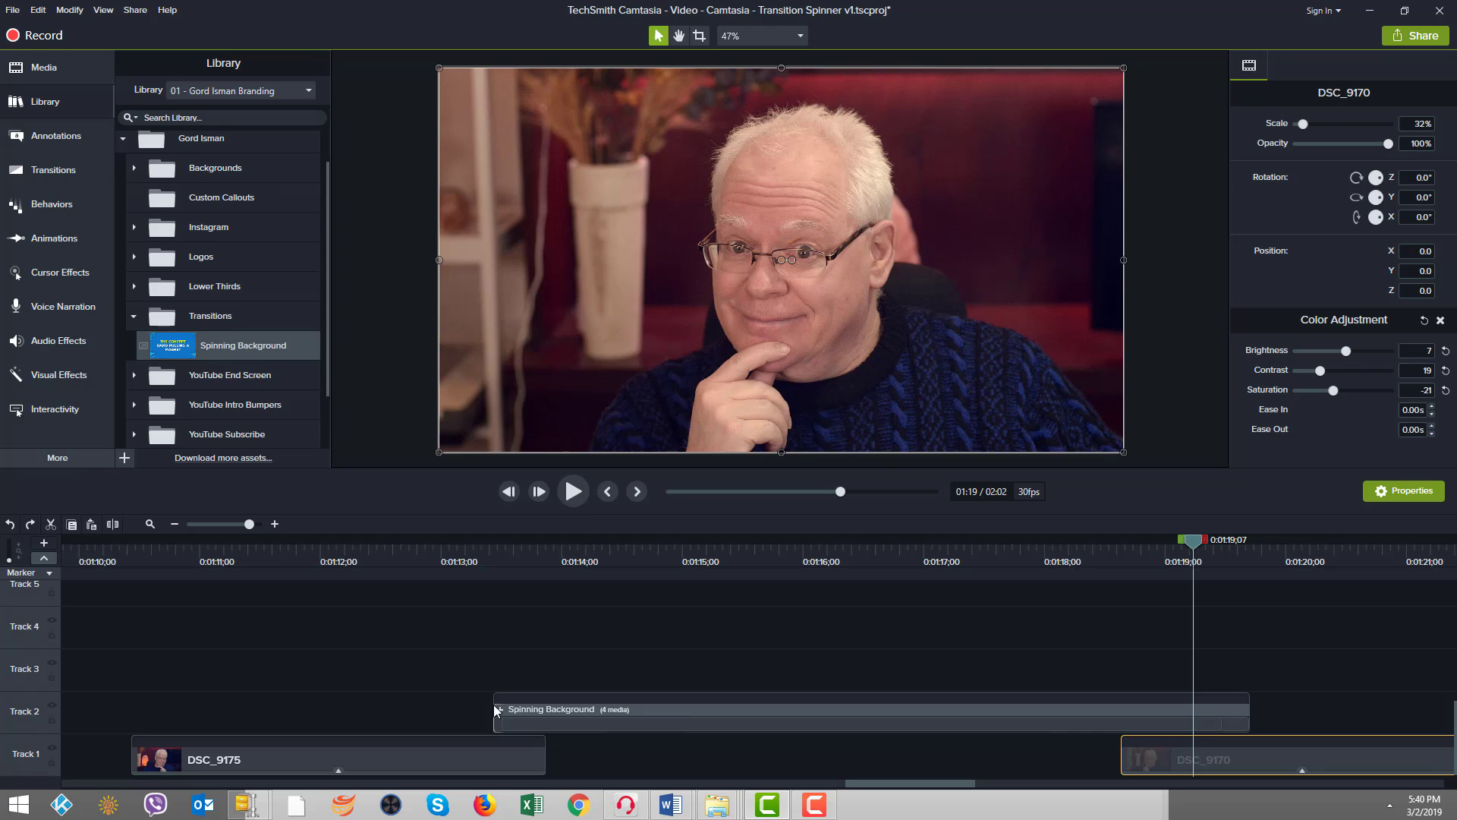
Step: Expand the Spinning Background group into its four clips and mark the transition's time span
{"action": "left_click", "coordinate": [499, 712]}
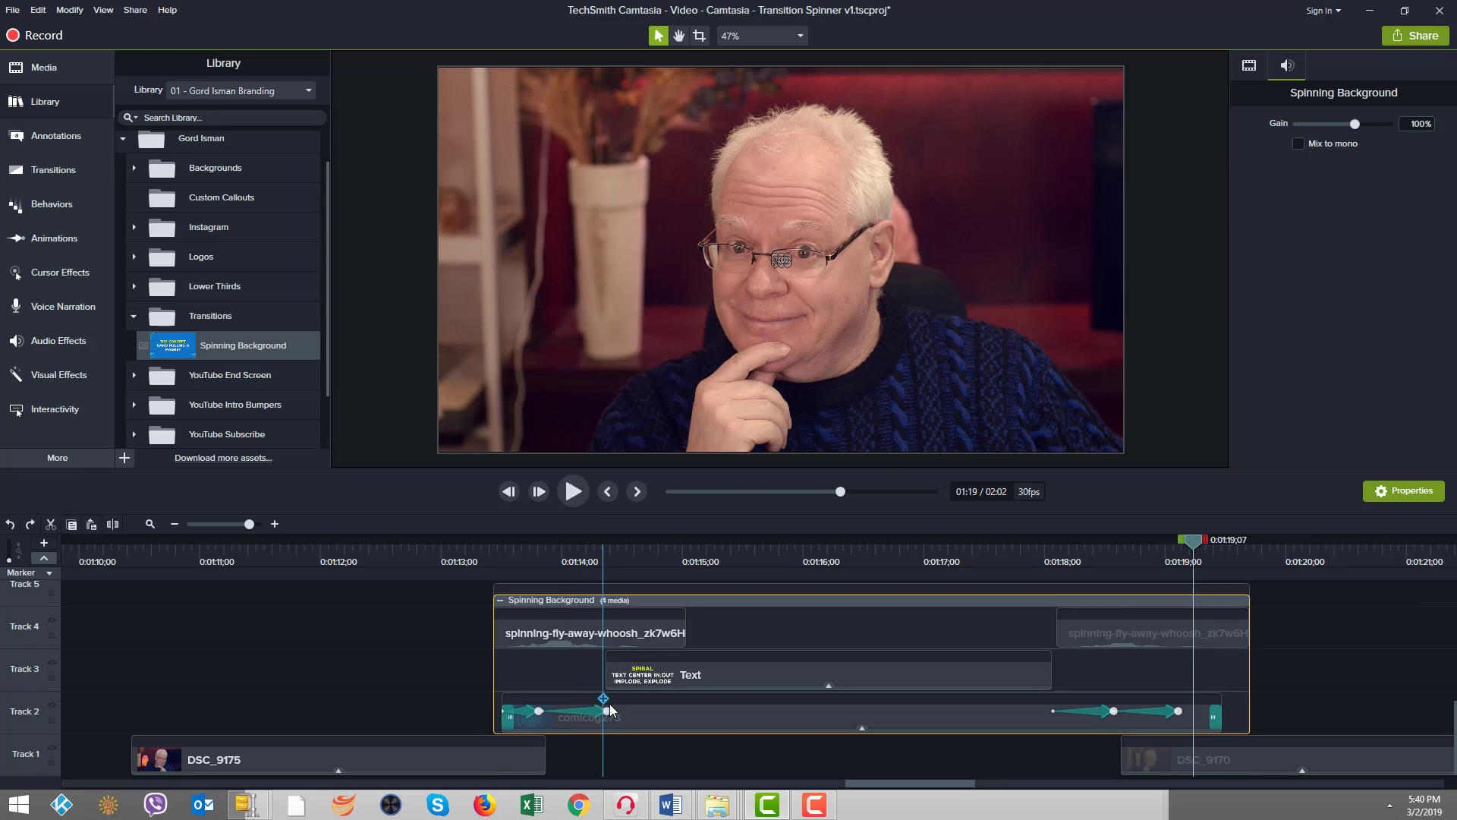
{"action": "left_click", "coordinate": [494, 550]}
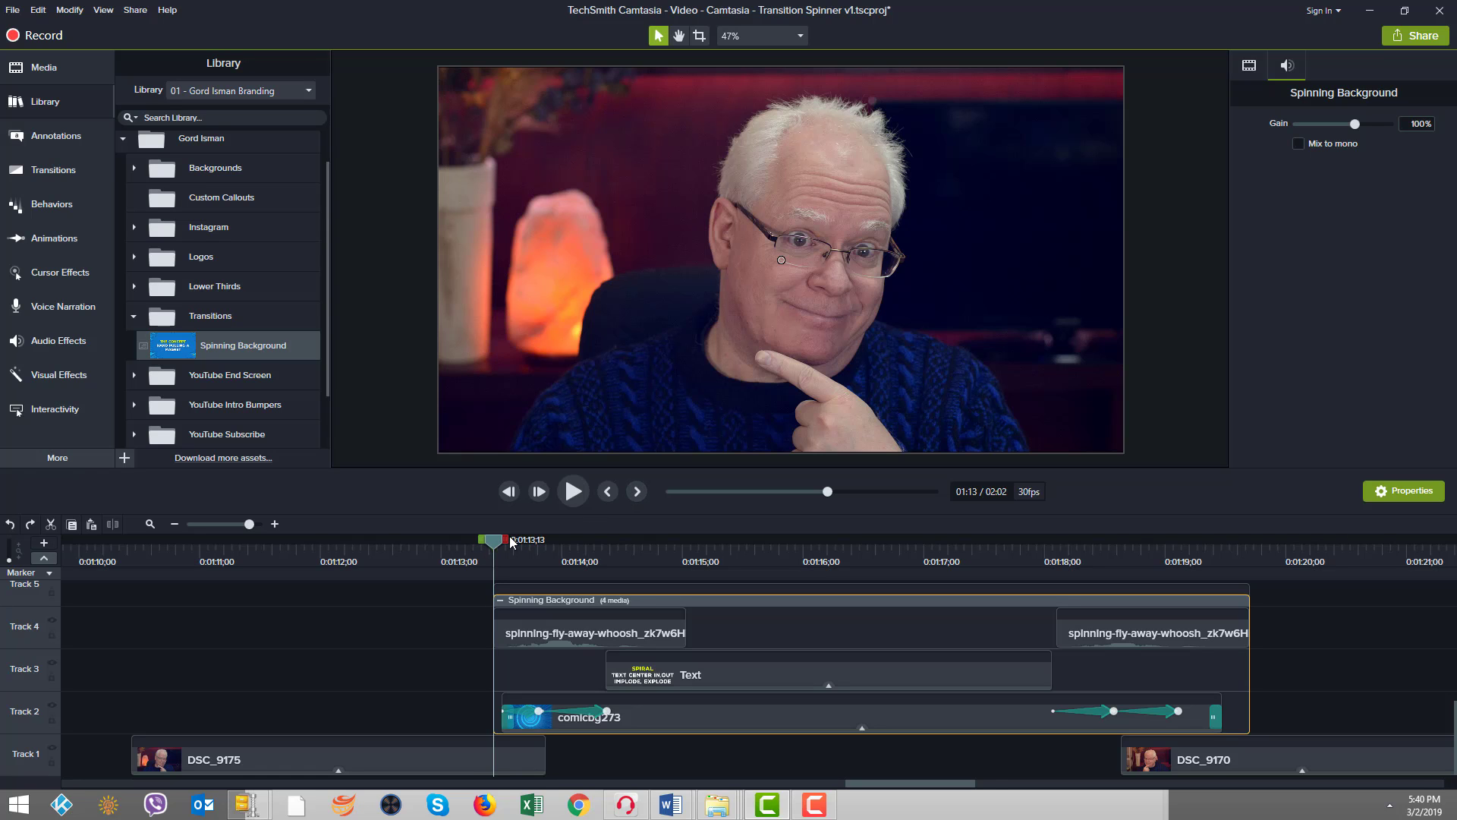
{"action": "left_click_drag", "start_coordinate": [506, 540], "coordinate": [1263, 548]}
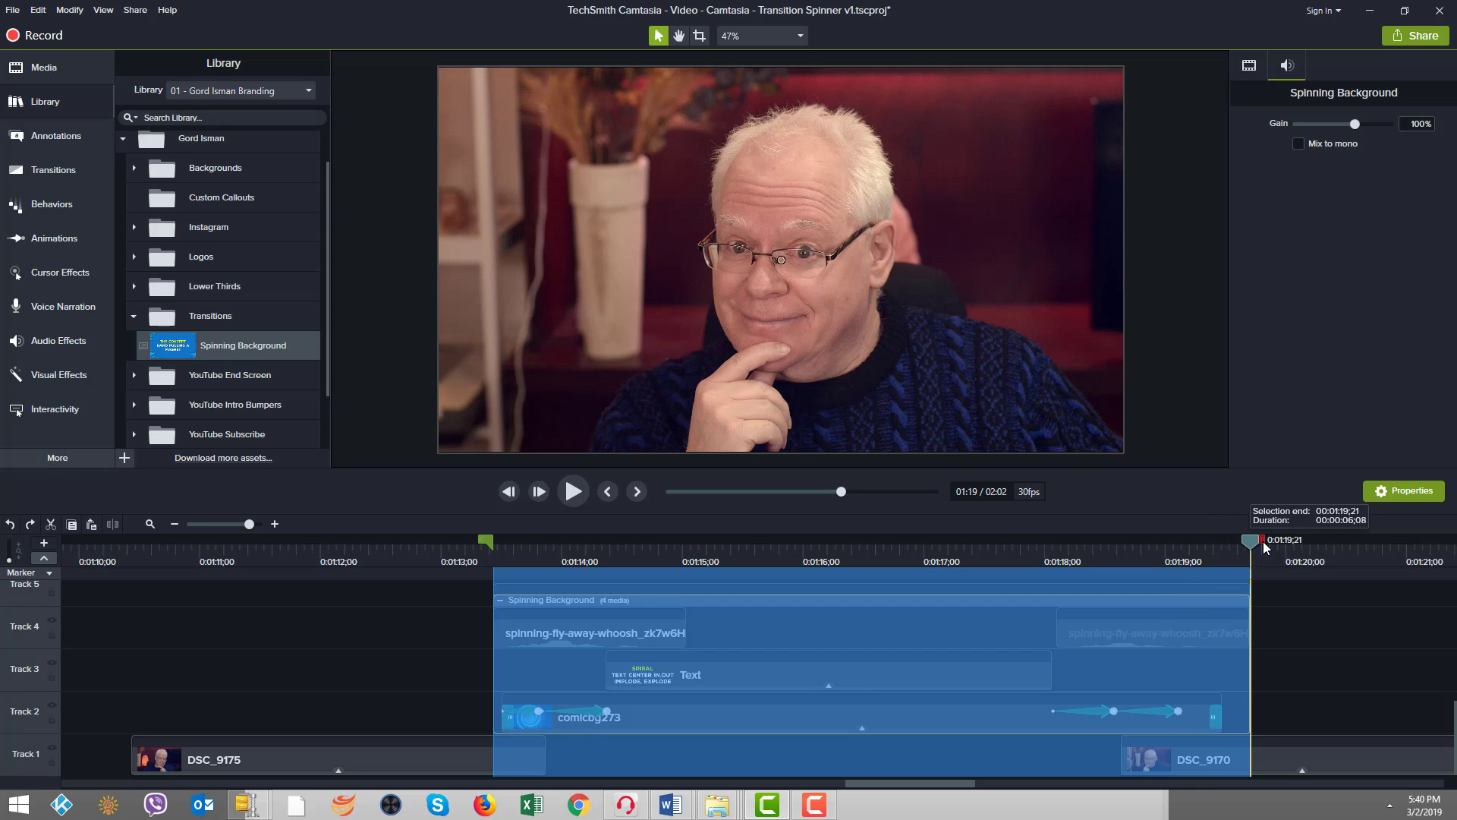
{"action": "left_click_drag", "start_coordinate": [1263, 547], "coordinate": [1264, 548]}
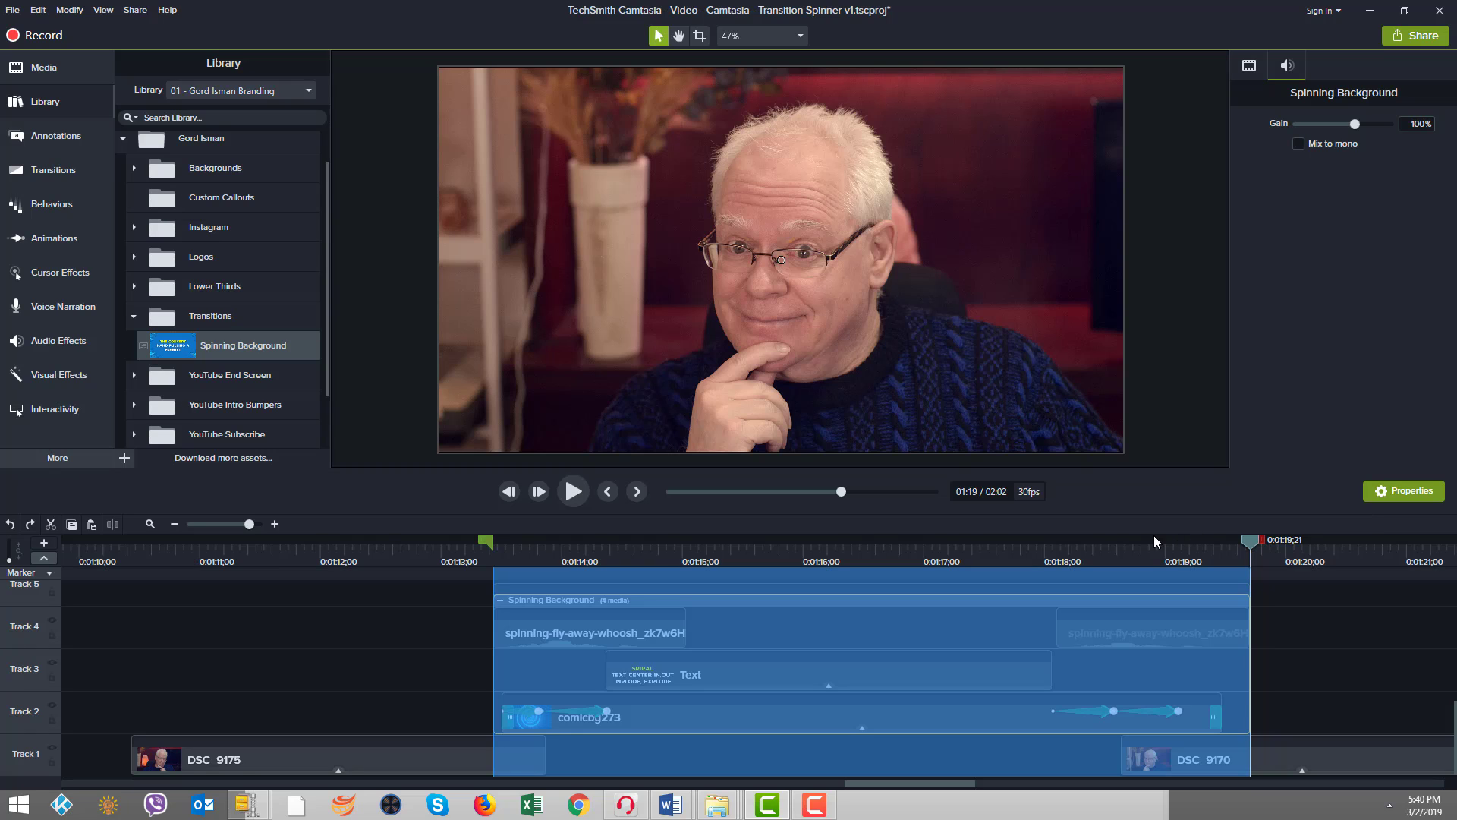
{"action": "left_click", "coordinate": [1135, 551]}
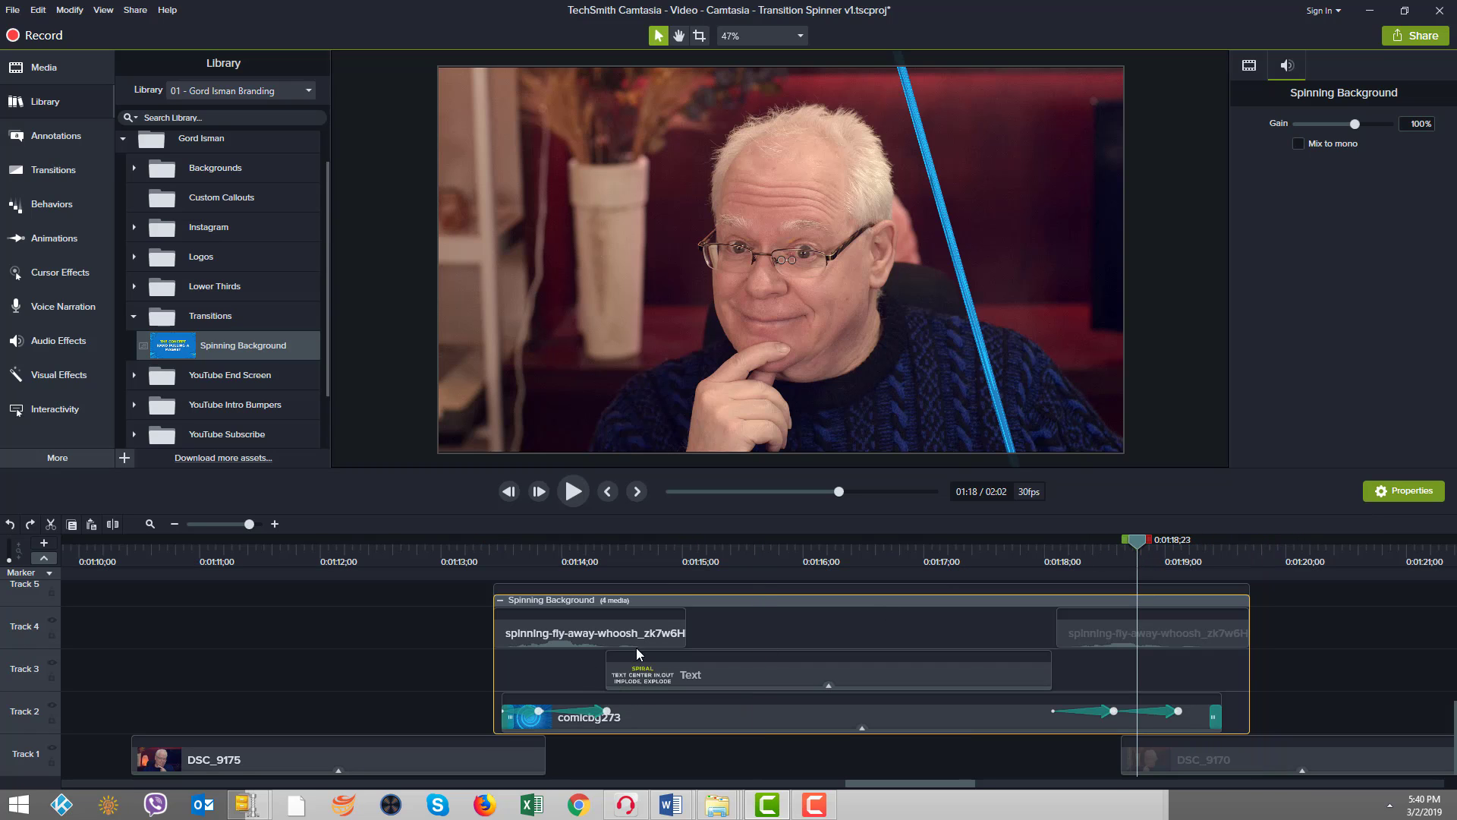
{"action": "left_click_drag", "start_coordinate": [648, 651], "coordinate": [714, 680]}
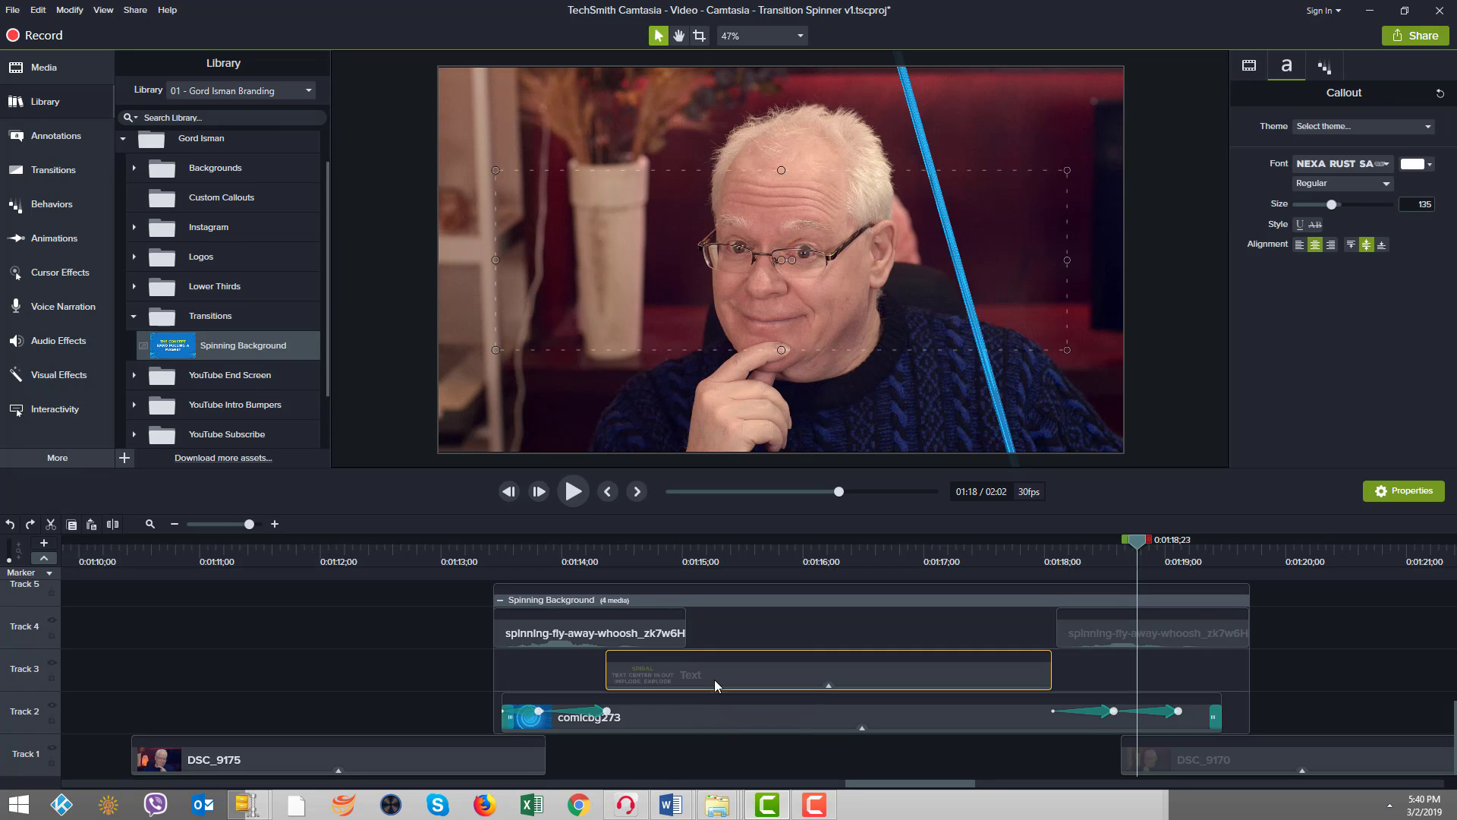
{"action": "left_click", "coordinate": [608, 709]}
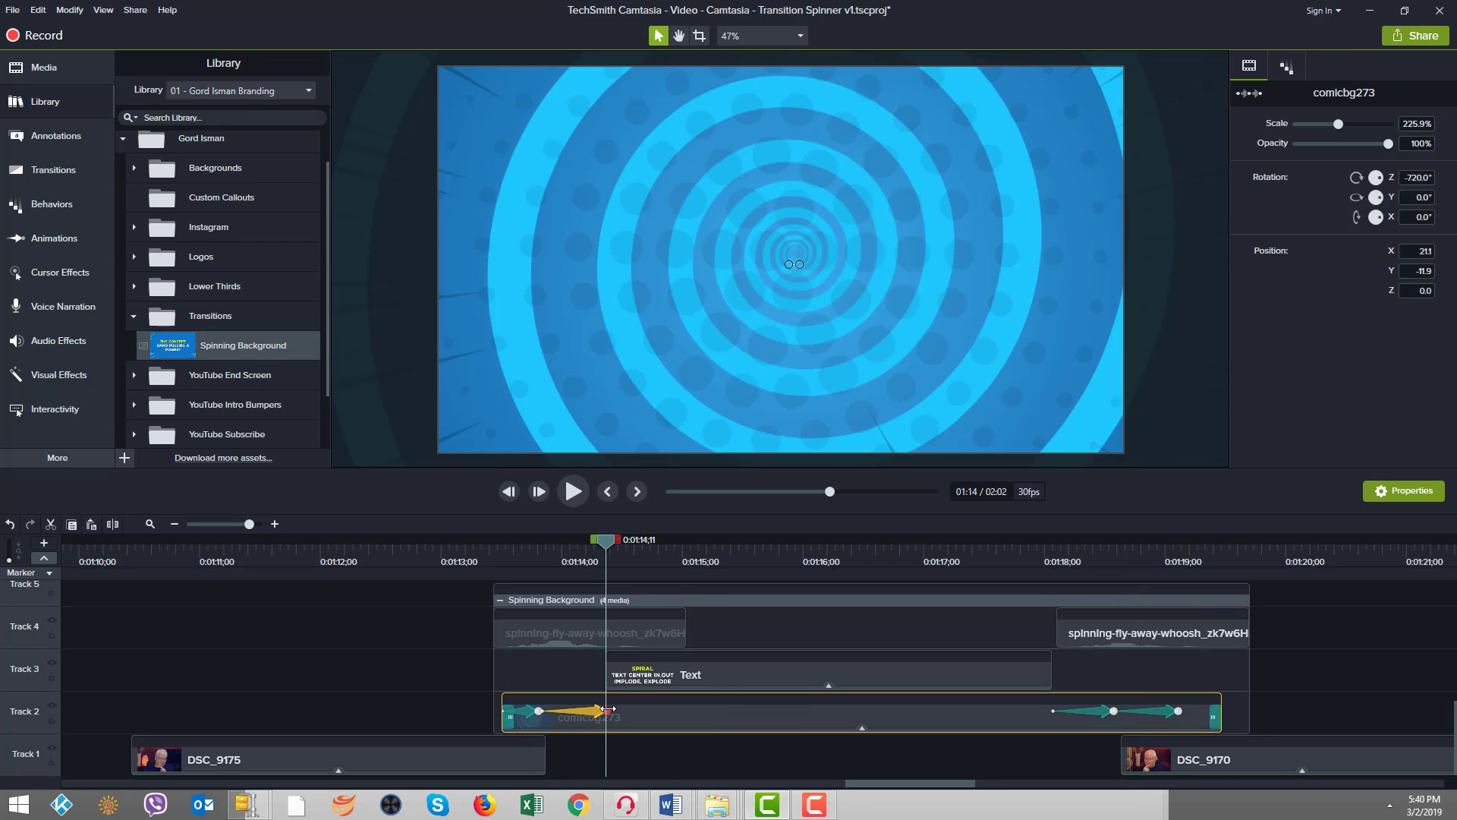
{"action": "left_click_drag", "start_coordinate": [601, 558], "coordinate": [544, 570]}
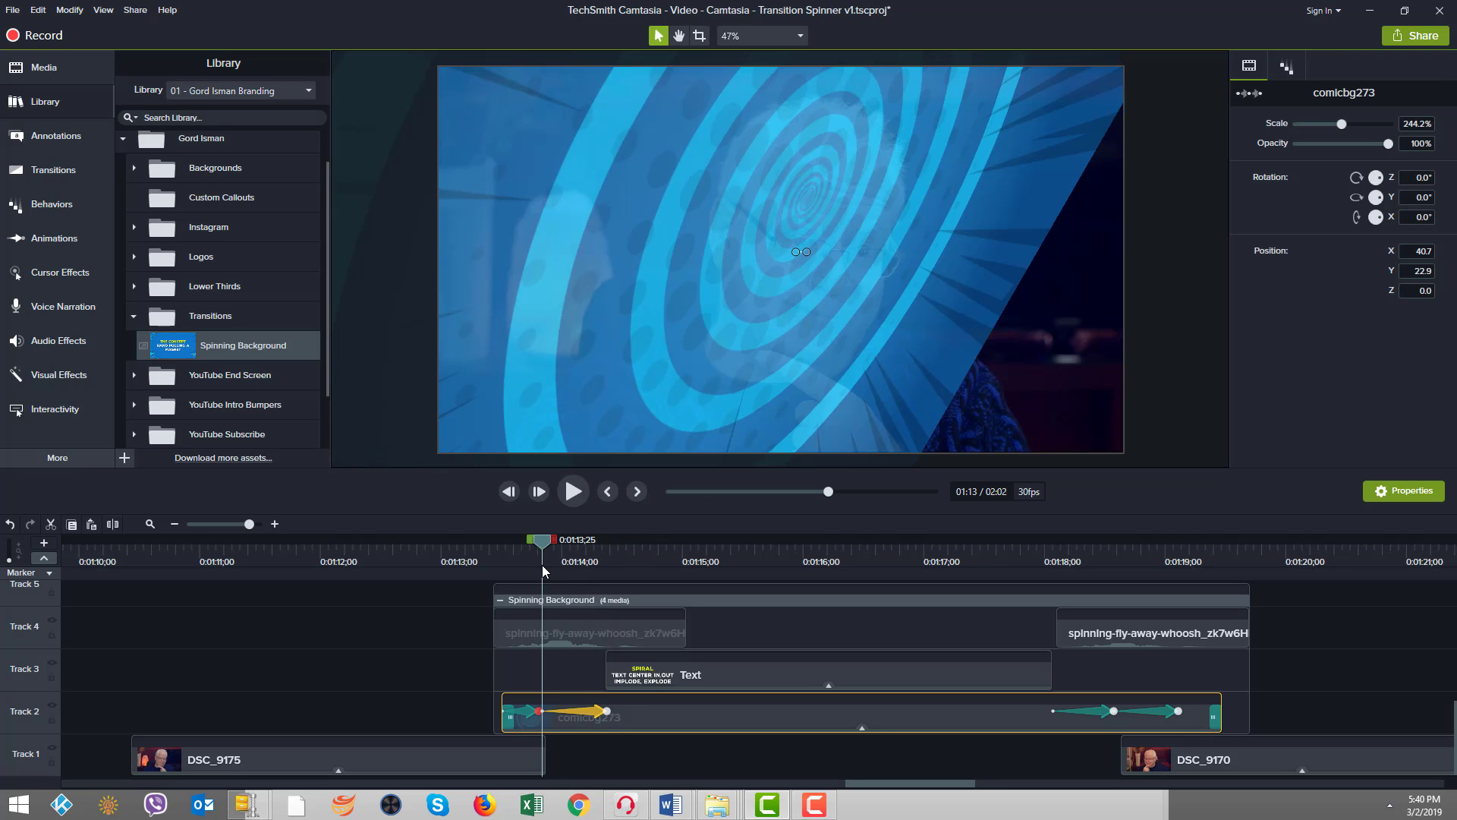
{"action": "key", "text": "ctrl+Right"}
{"action": "key", "text": "ctrl+Right"}
{"action": "key", "text": "ctrl+Right"}
{"action": "key", "text": "ctrl+Right"}
{"action": "key", "text": "ctrl+Right"}
{"action": "key", "text": "ctrl+Right"}
{"action": "key", "text": "ctrl+Right"}
{"action": "key", "text": "ctrl+Right"}
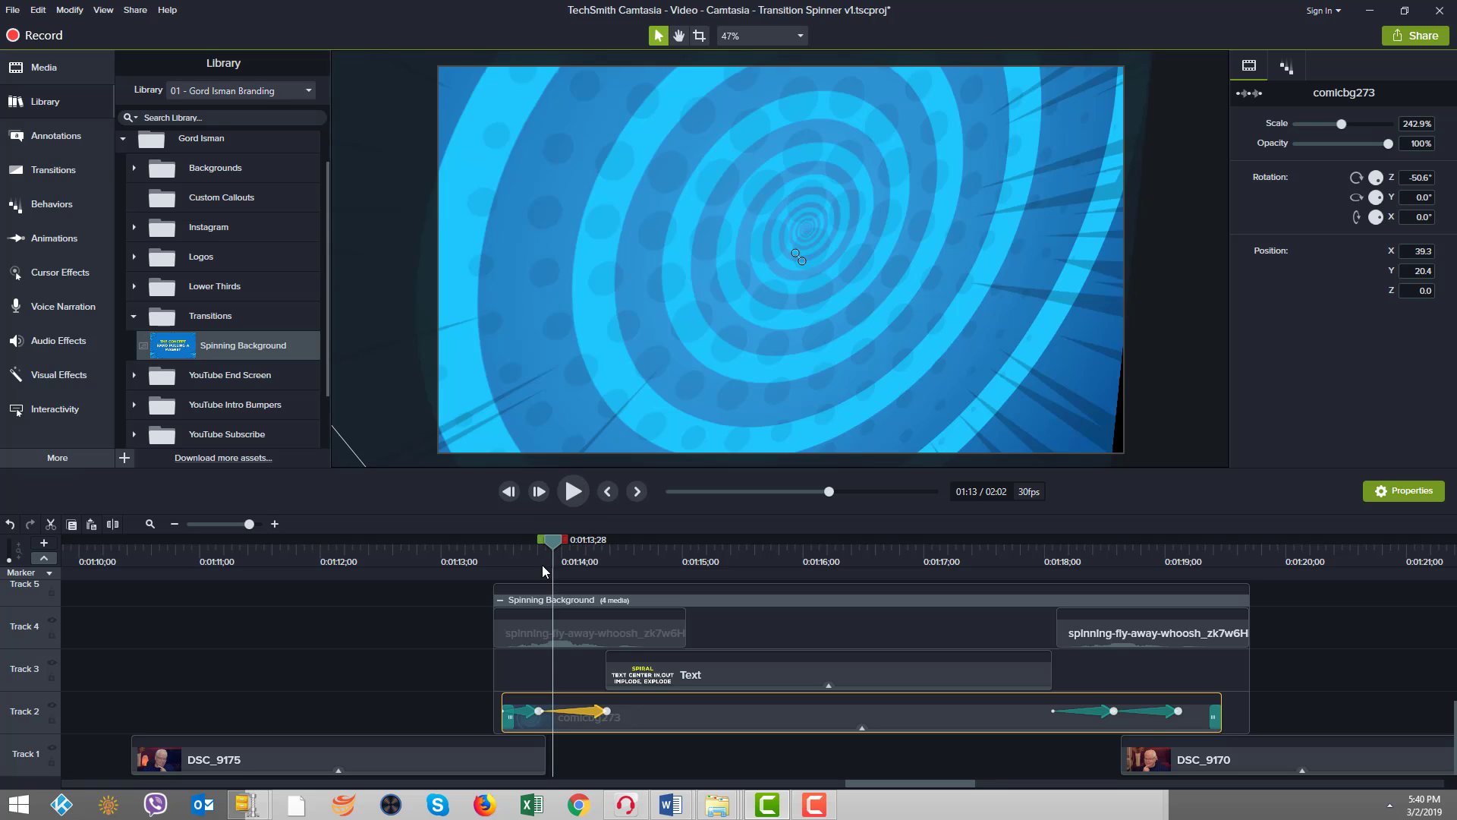
{"action": "key", "text": "ctrl+Right"}
{"action": "key", "text": "ctrl+Right"}
{"action": "key", "text": "ctrl+Right"}
{"action": "key", "text": "ctrl+Right"}
{"action": "key", "text": "ctrl+Right"}
{"action": "key", "text": "ctrl+Right"}
{"action": "key", "text": "ctrl+Right"}
{"action": "key", "text": "ctrl+Right"}
{"action": "key", "text": "ctrl+Right"}
{"action": "key", "text": "ctrl+Right"}
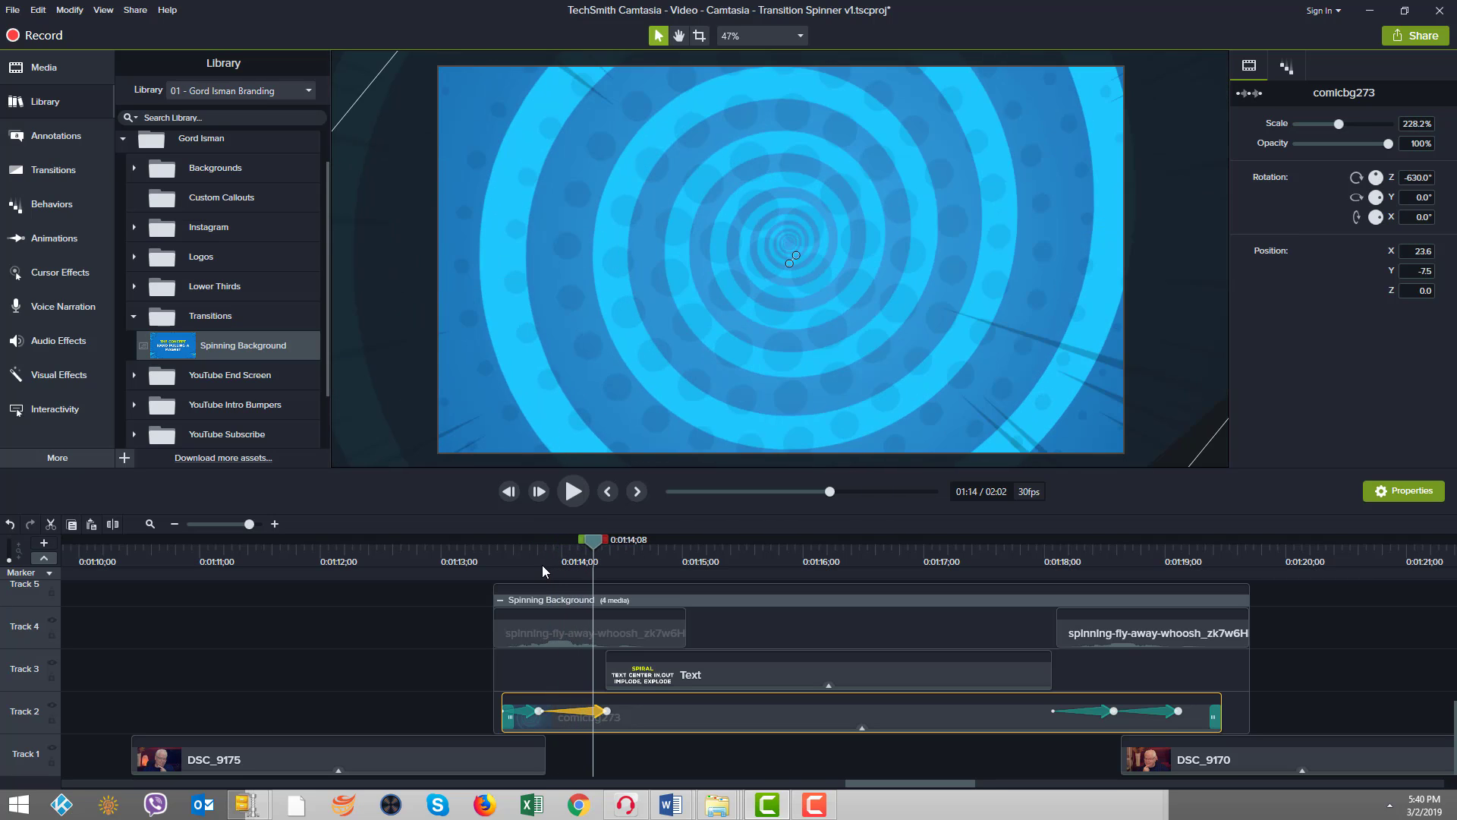
{"action": "key", "text": "ctrl+Right"}
{"action": "key", "text": "ctrl+Right"}
{"action": "key", "text": "ctrl+Right"}
{"action": "key", "text": "ctrl+Right"}
{"action": "key", "text": "ctrl+Right"}
{"action": "key", "text": "ctrl+Right"}
{"action": "key", "text": "ctrl+Right"}
{"action": "key", "text": "ctrl+Right"}
{"action": "key", "text": "ctrl+Right"}
{"action": "key", "text": "ctrl+Right"}
{"action": "key", "text": "ctrl+Right"}
{"action": "key", "text": "ctrl+Right"}
{"action": "key", "text": "ctrl+Right"}
{"action": "key", "text": "ctrl+Right"}
{"action": "key", "text": "ctrl+Right"}
{"action": "key", "text": "ctrl+Right"}
{"action": "key", "text": "ctrl+Right"}
{"action": "key", "text": "ctrl+Right"}
{"action": "key", "text": "ctrl+Right"}
{"action": "key", "text": "ctrl+Right"}
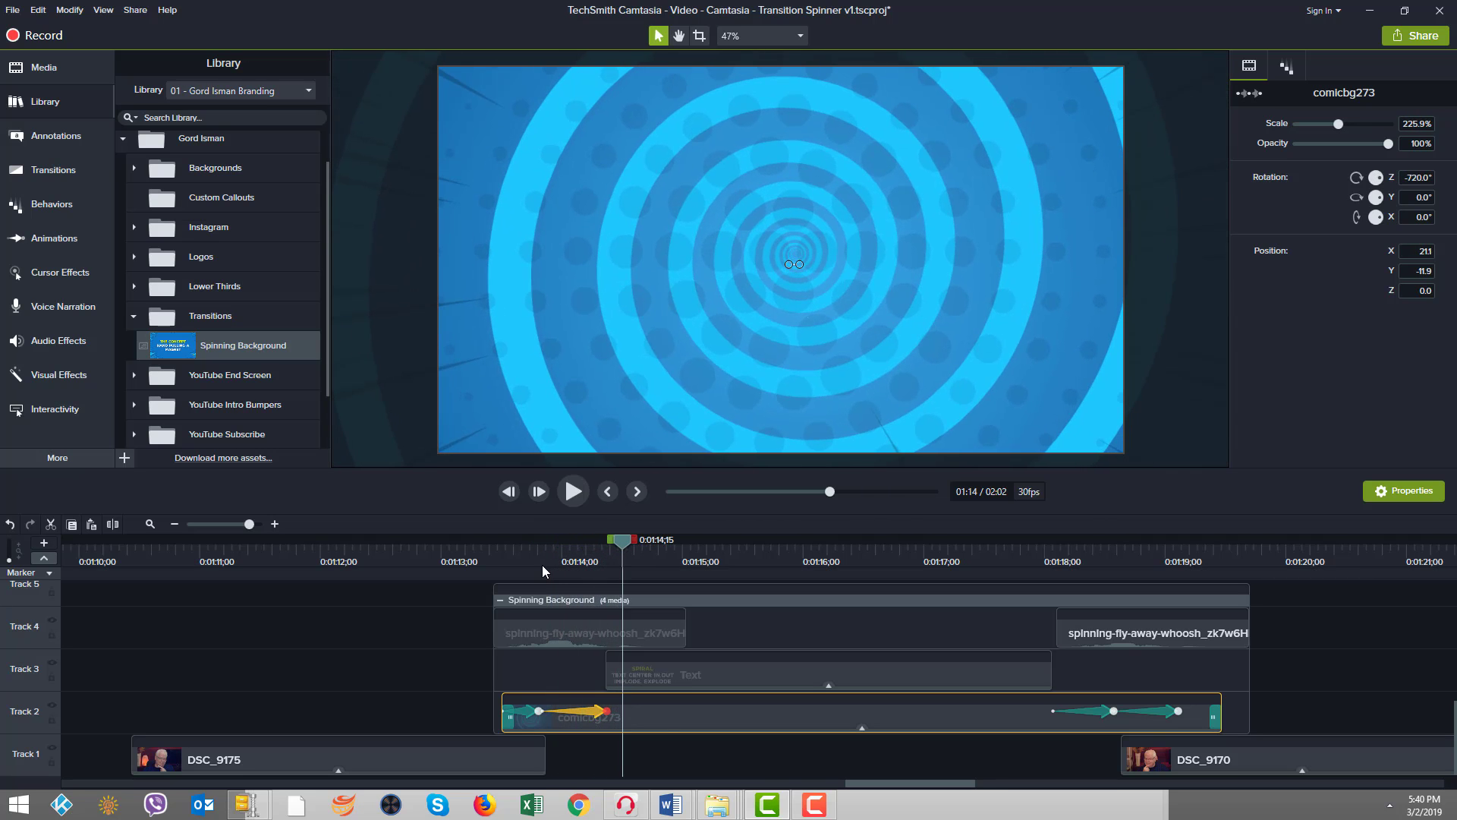
{"action": "key", "text": "ctrl+Right"}
{"action": "key", "text": "ctrl+Right"}
{"action": "key", "text": "ctrl+Right"}
{"action": "key", "text": "ctrl+Right"}
{"action": "key", "text": "ctrl+Right"}
{"action": "key", "text": "ctrl+Right"}
{"action": "key", "text": "ctrl+Right"}
{"action": "key", "text": "ctrl+Right"}
{"action": "key", "text": "ctrl+Right"}
{"action": "key", "text": "ctrl+Right"}
{"action": "key", "text": "ctrl+Right"}
{"action": "key", "text": "ctrl+Right"}
{"action": "key", "text": "ctrl+Right"}
{"action": "key", "text": "ctrl+Right"}
{"action": "key", "text": "ctrl+Right"}
{"action": "key", "text": "ctrl+Right"}
{"action": "key", "text": "ctrl+Right"}
{"action": "key", "text": "ctrl+Right"}
{"action": "key", "text": "ctrl+Right"}
{"action": "key", "text": "ctrl+Right"}
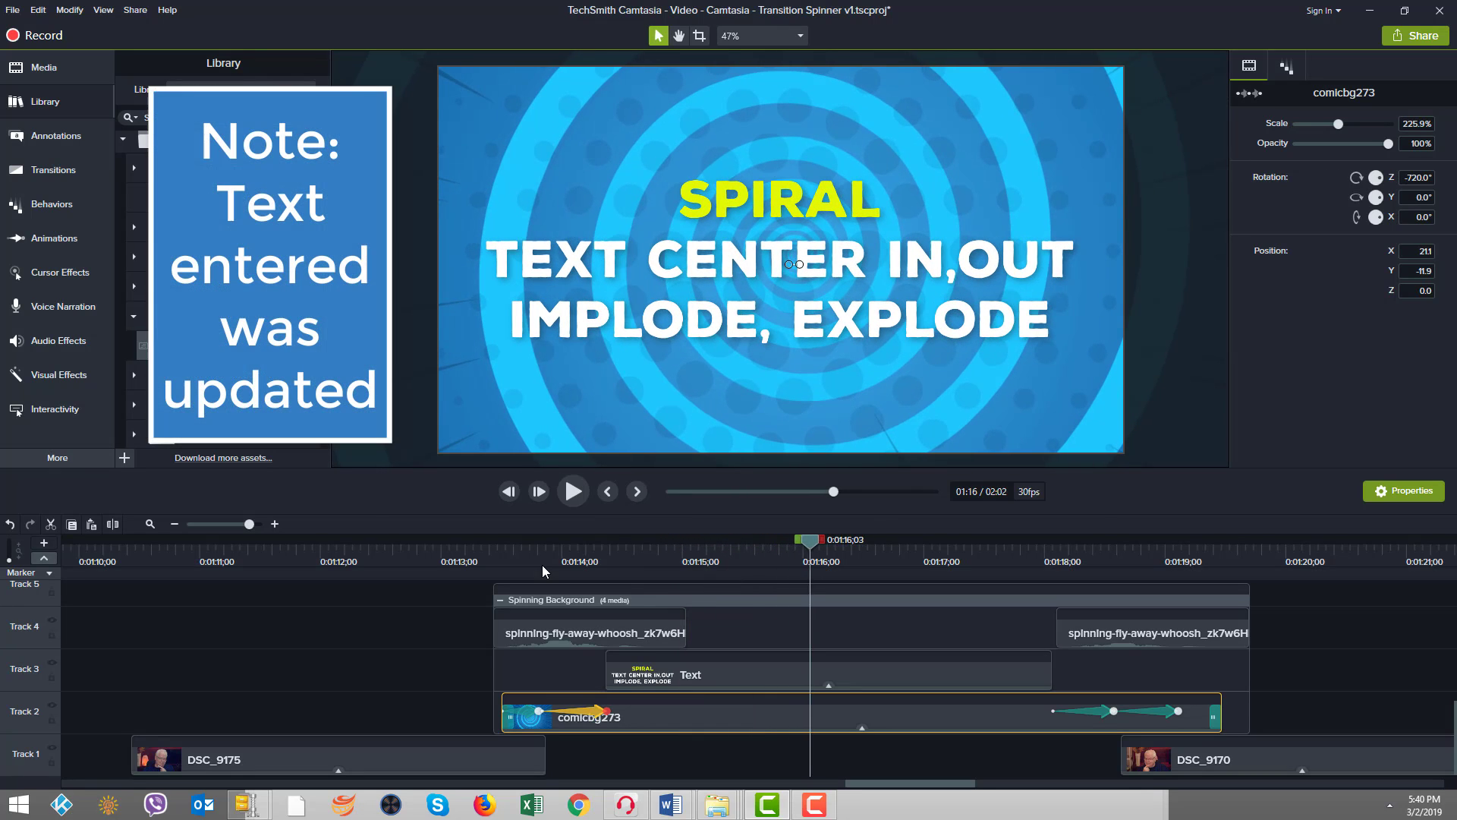
{"action": "left_click", "coordinate": [1020, 561]}
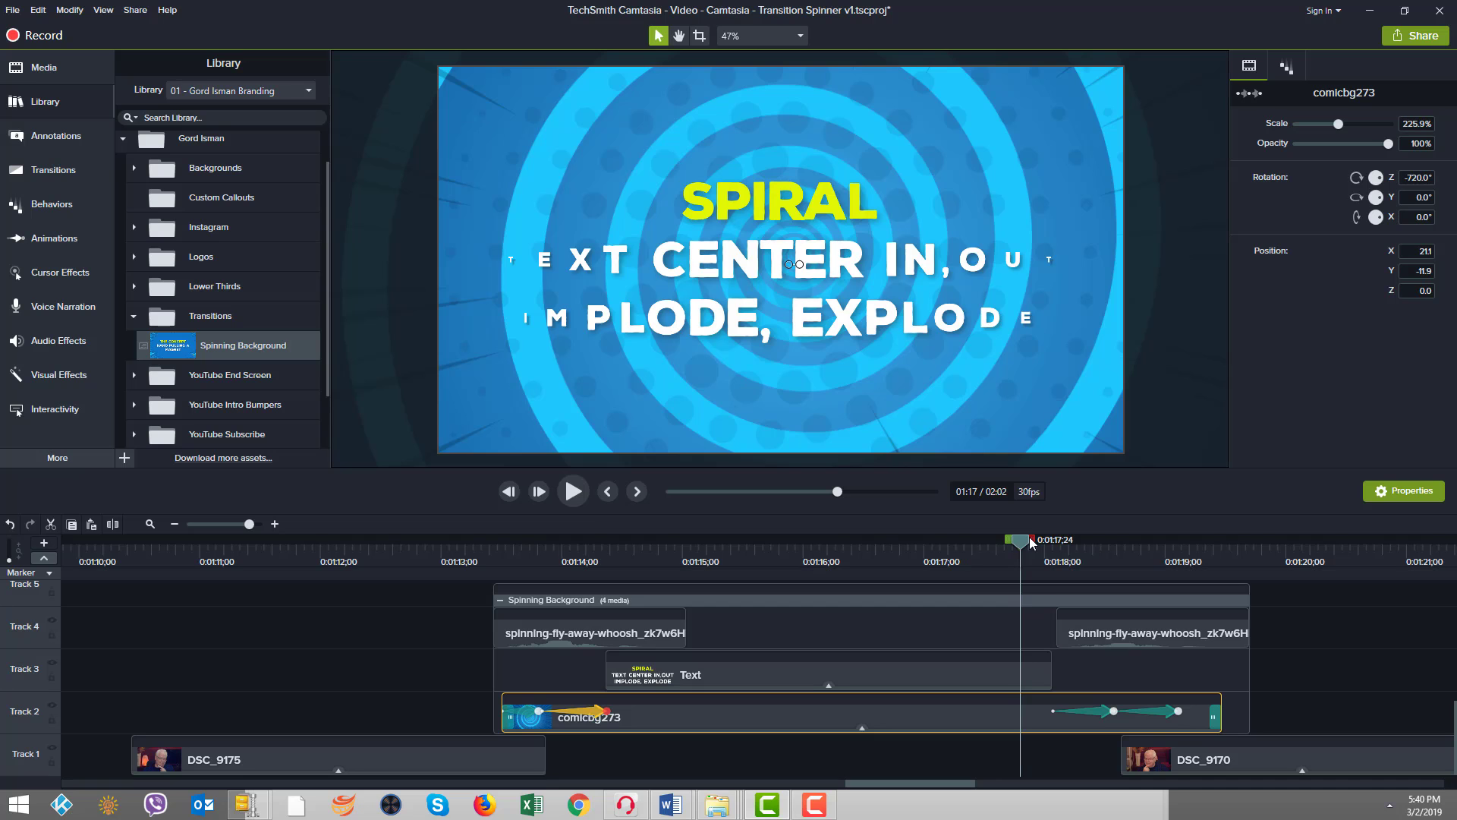
{"action": "key", "text": "ctrl+Right"}
{"action": "key", "text": "ctrl+Right"}
{"action": "key", "text": "ctrl+Right"}
{"action": "key", "text": "ctrl+Right"}
{"action": "key", "text": "ctrl+Right"}
{"action": "key", "text": "ctrl+Right"}
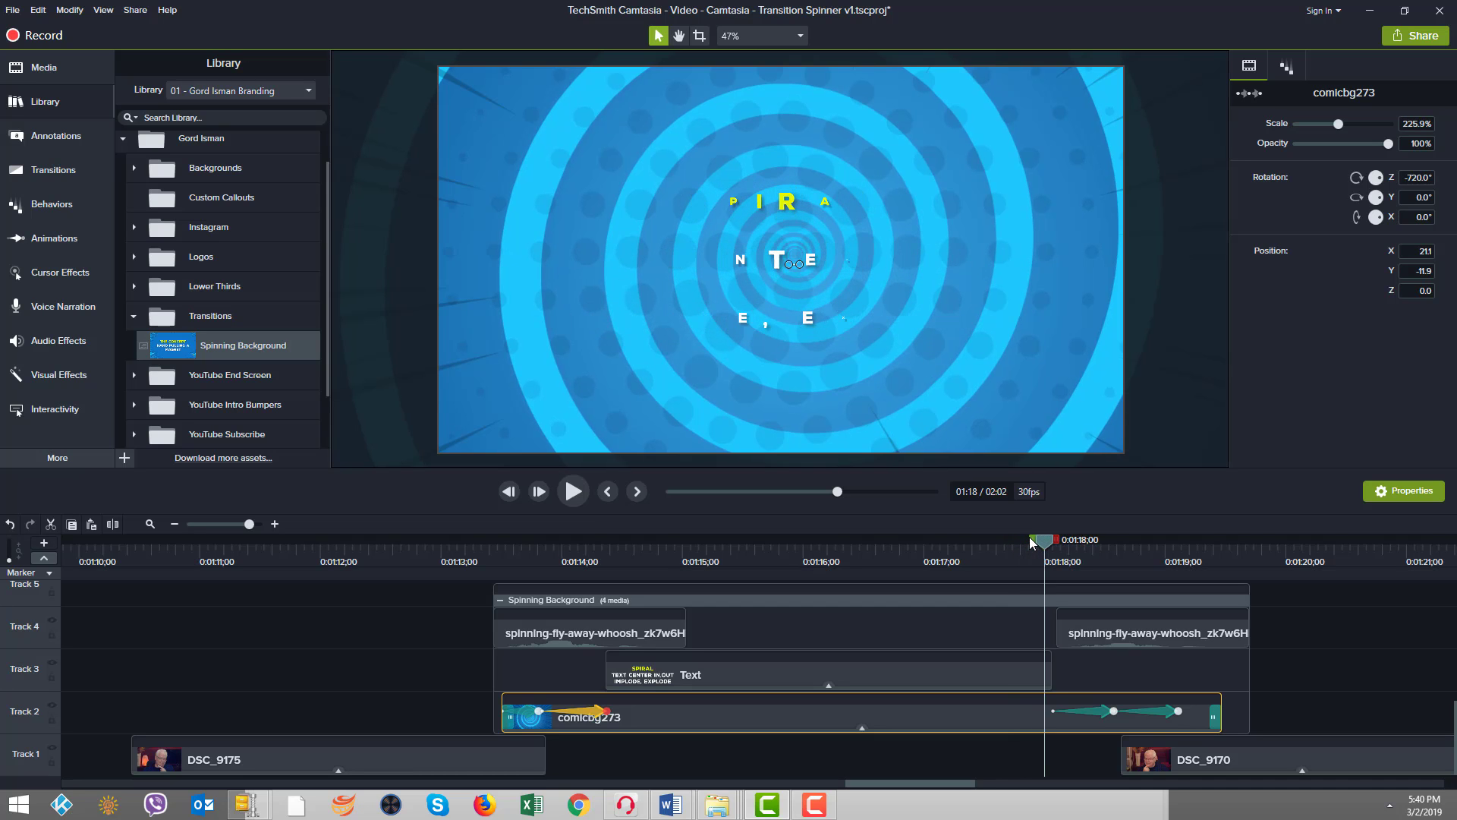
{"action": "key", "text": "ctrl+Right"}
{"action": "key", "text": "ctrl+Right"}
{"action": "key", "text": "ctrl+Right"}
{"action": "key", "text": "ctrl+Right"}
{"action": "key", "text": "ctrl+Right"}
{"action": "key", "text": "ctrl+Right"}
{"action": "key", "text": "ctrl+Right"}
{"action": "key", "text": "ctrl+Right"}
{"action": "key", "text": "ctrl+Right"}
{"action": "key", "text": "ctrl+Right"}
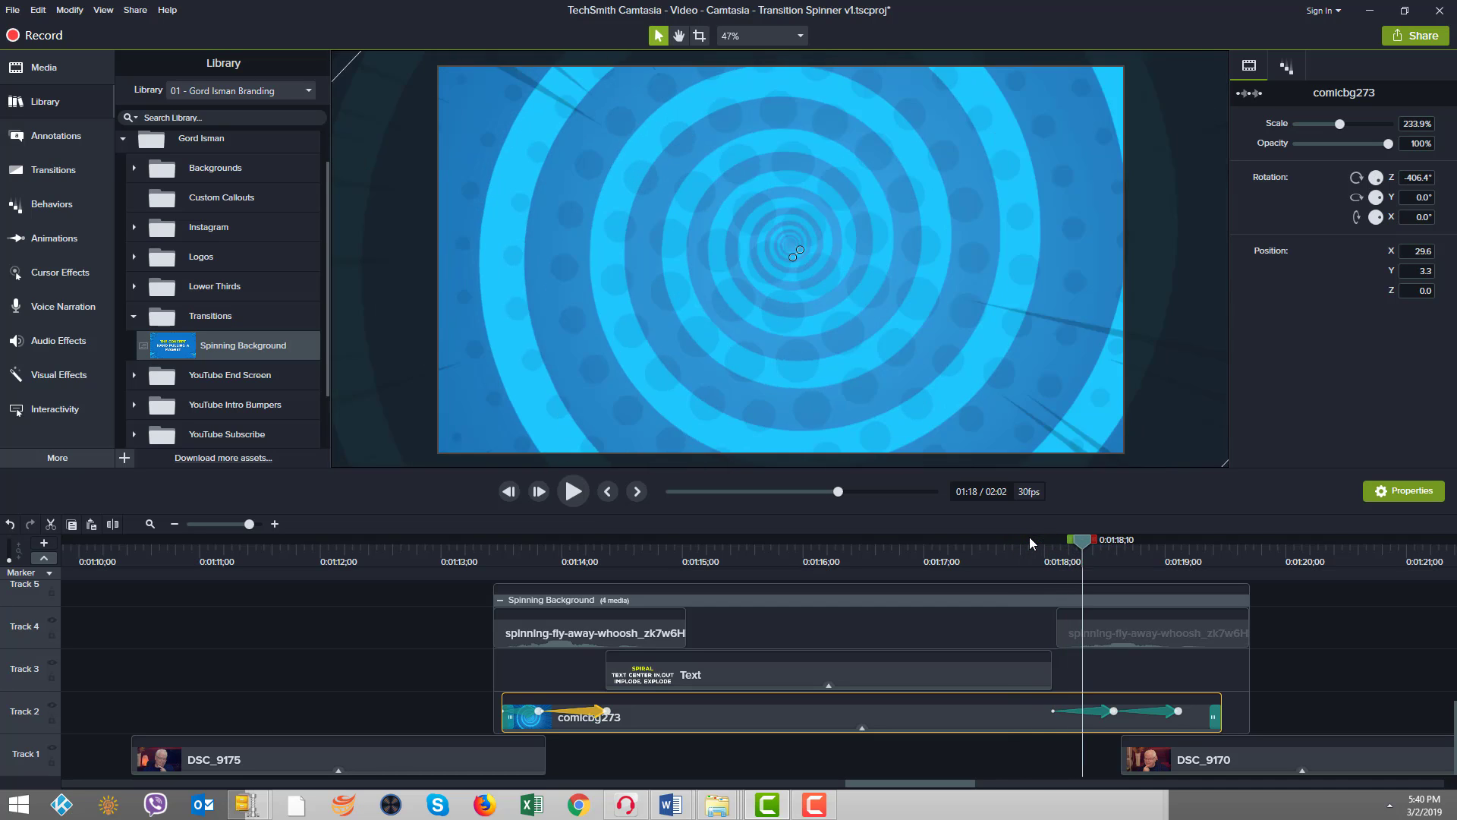
{"action": "key", "text": "ctrl+Right"}
{"action": "key", "text": "ctrl+Right"}
{"action": "key", "text": "ctrl+Right"}
{"action": "key", "text": "ctrl+Right"}
{"action": "key", "text": "ctrl+Right"}
{"action": "key", "text": "ctrl+Right"}
{"action": "key", "text": "ctrl+Right"}
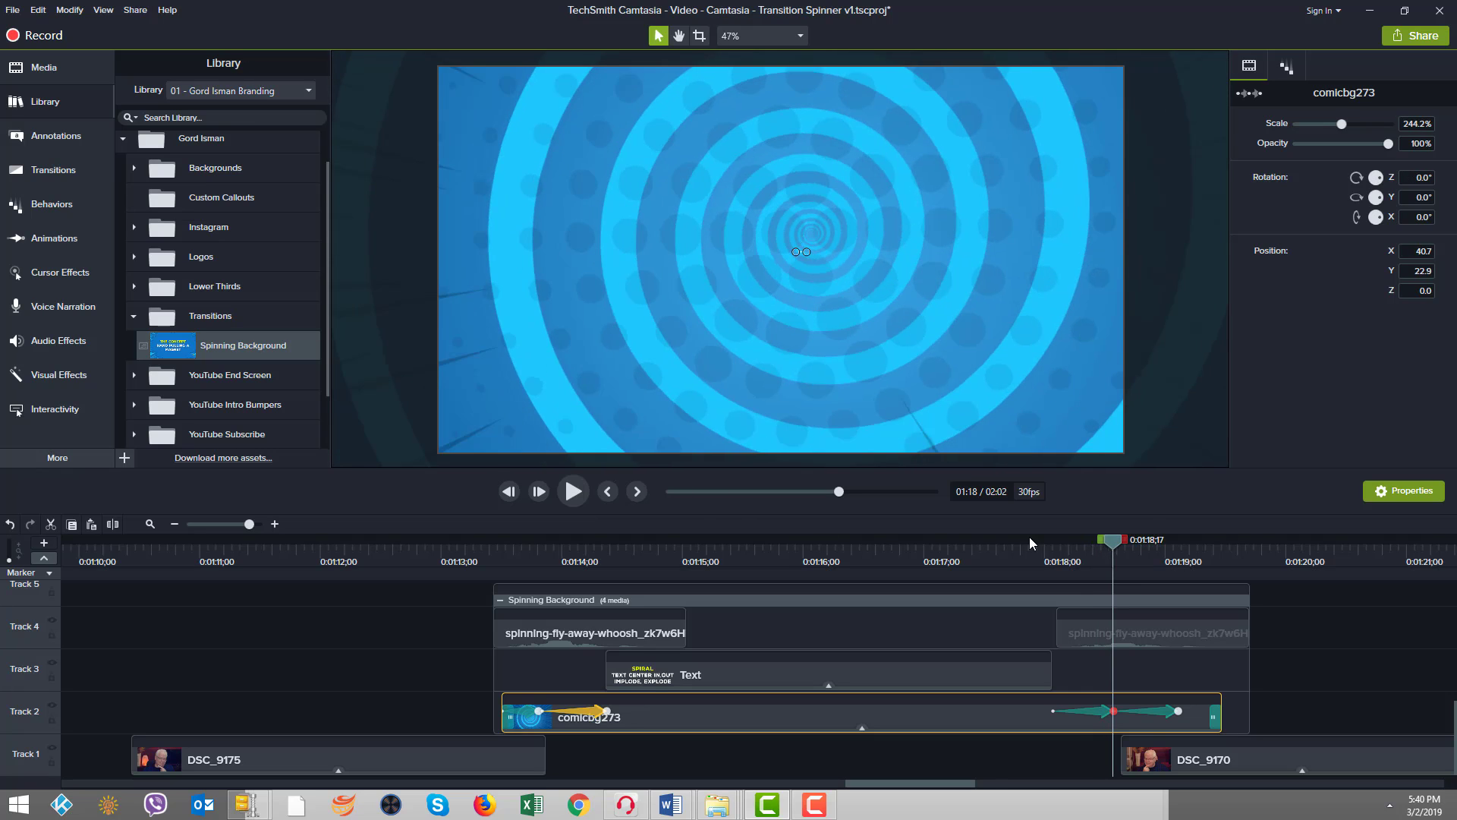
{"action": "key", "text": "ctrl+Right"}
{"action": "key", "text": "ctrl+Right"}
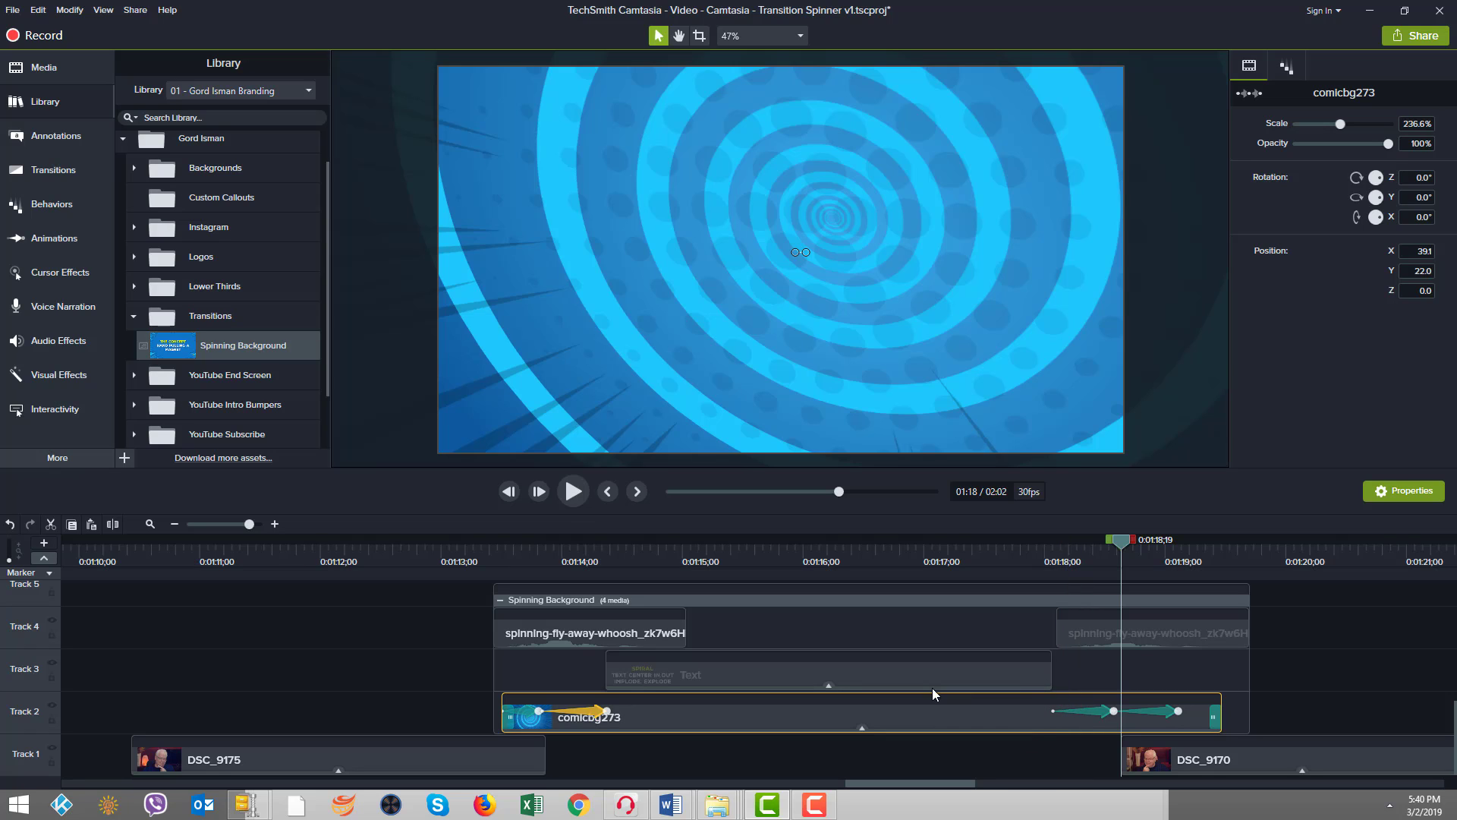
Step: Scrub the spiral's closing animation and locate where the second photo appears, around 01:19;15
{"action": "left_click", "coordinate": [1054, 712]}
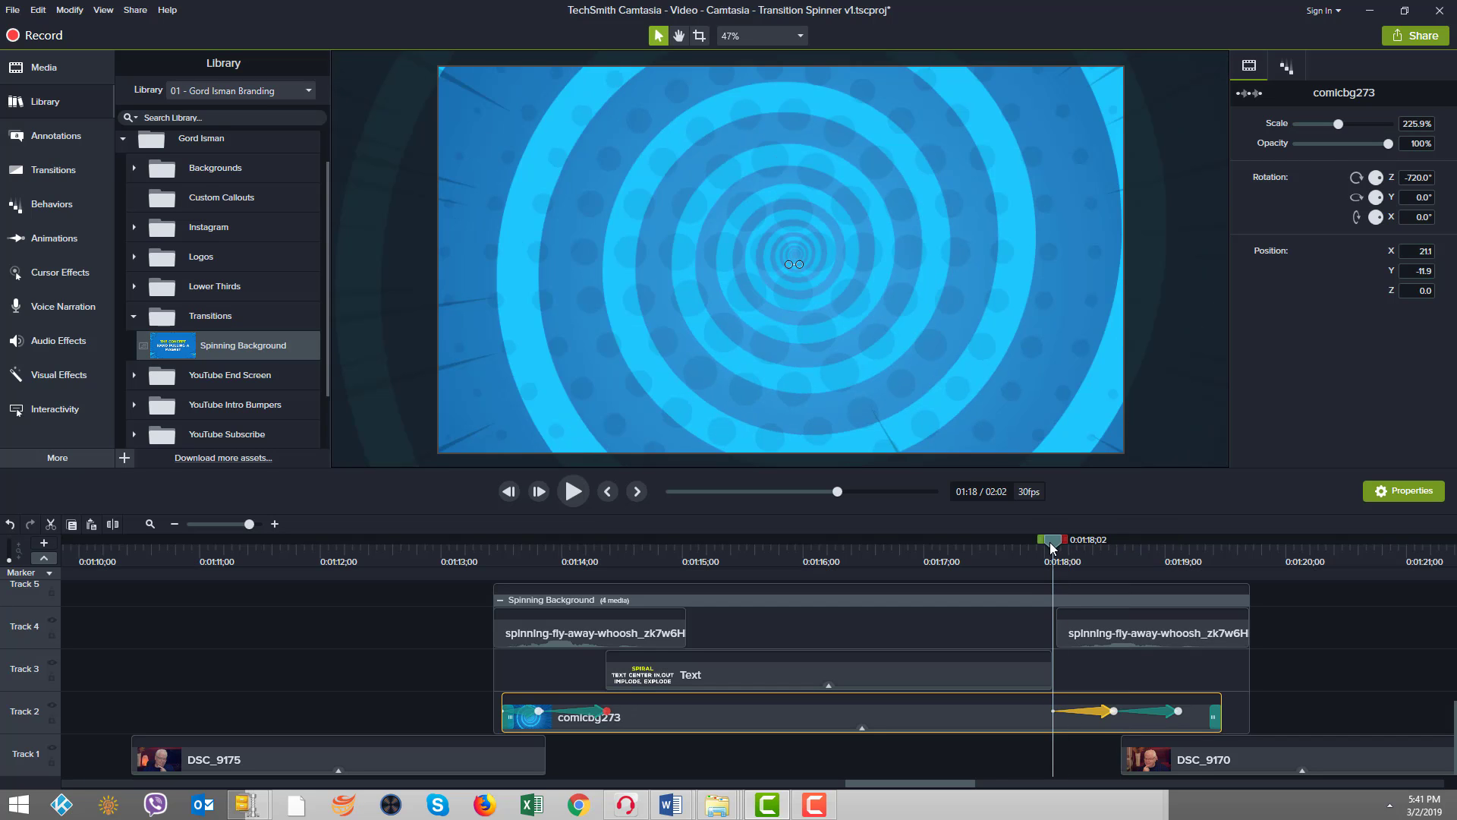
{"action": "mouse_move", "coordinate": [1052, 546]}
{"action": "left_mouse_down"}
{"action": "mouse_move", "coordinate": [1096, 540]}
{"action": "mouse_move", "coordinate": [1053, 541]}
{"action": "left_mouse_up"}
{"action": "left_click", "coordinate": [1241, 561]}
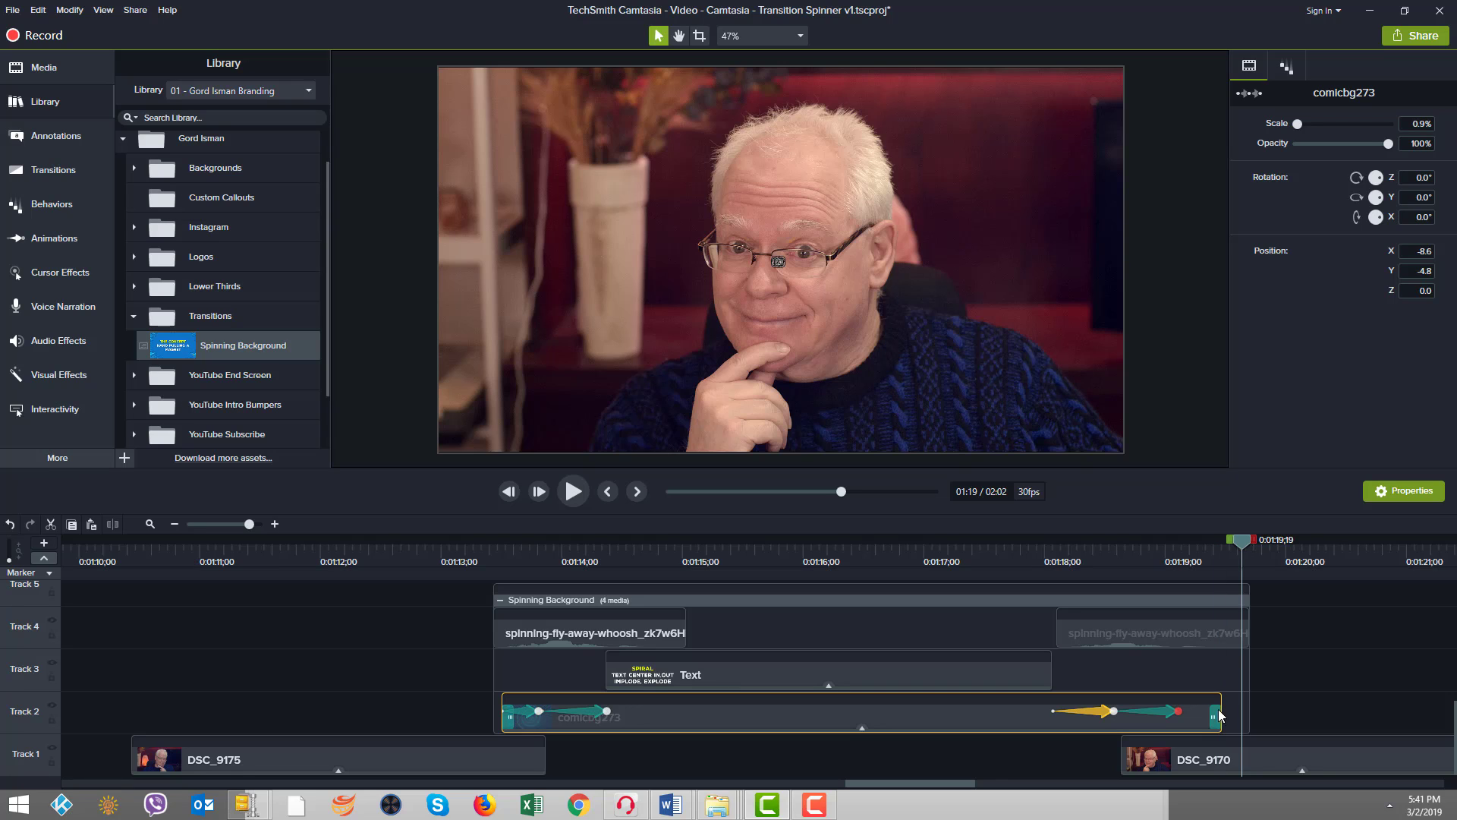
{"action": "left_click_drag", "start_coordinate": [1240, 546], "coordinate": [1246, 548]}
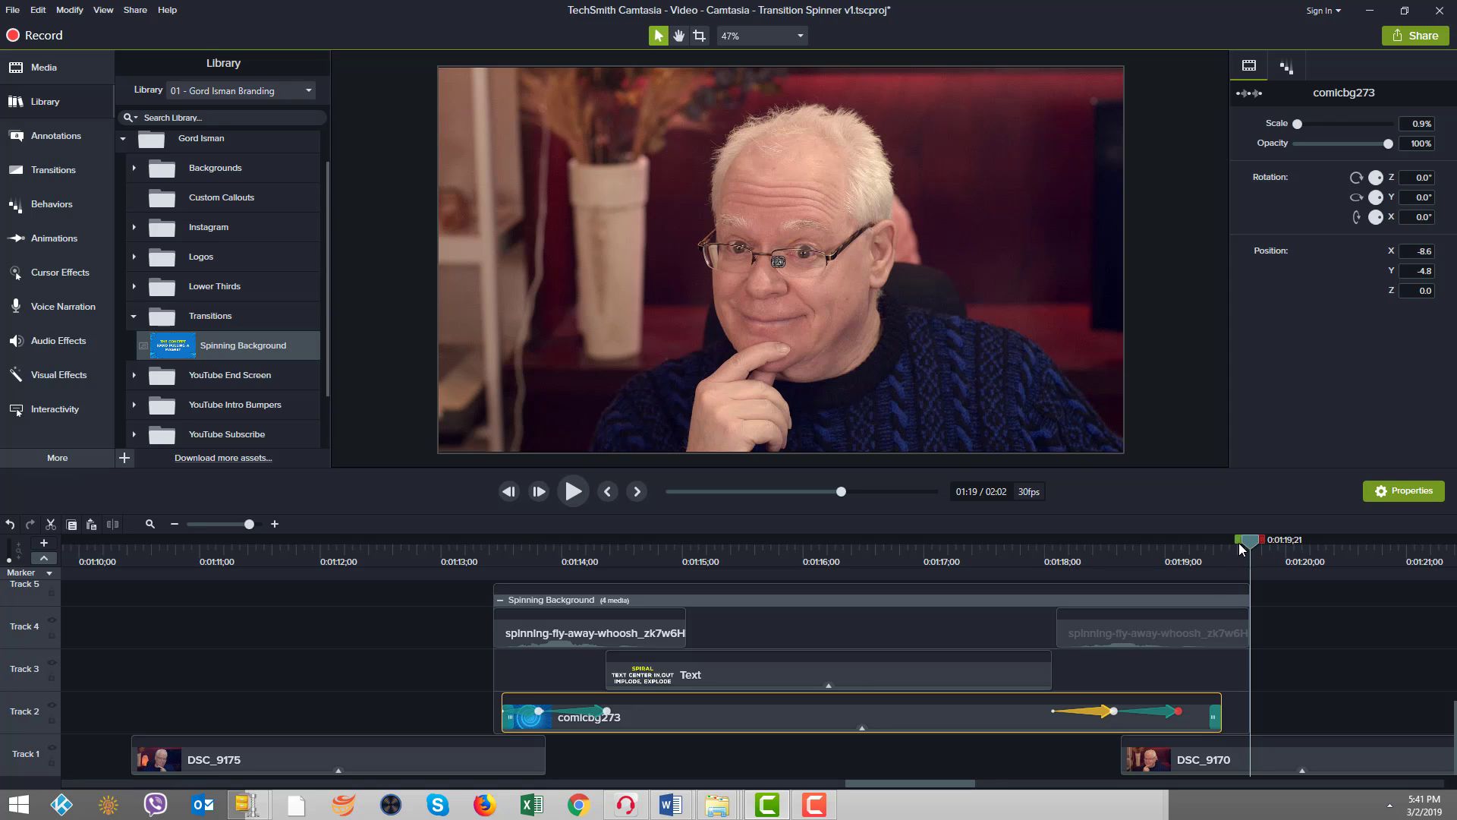
{"action": "left_click_drag", "start_coordinate": [1238, 542], "coordinate": [1217, 560]}
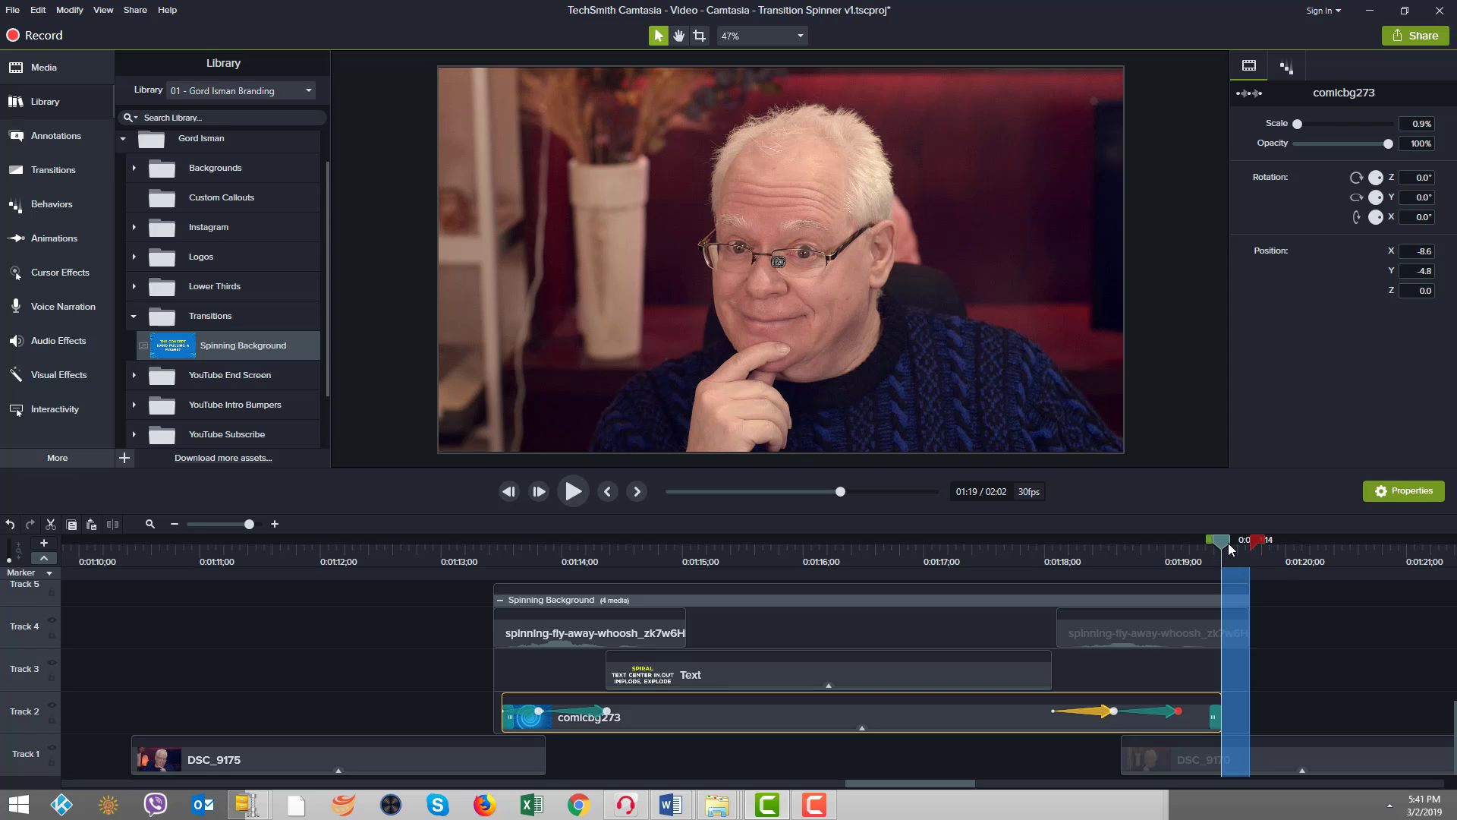
{"action": "left_click_drag", "start_coordinate": [1216, 544], "coordinate": [1226, 544]}
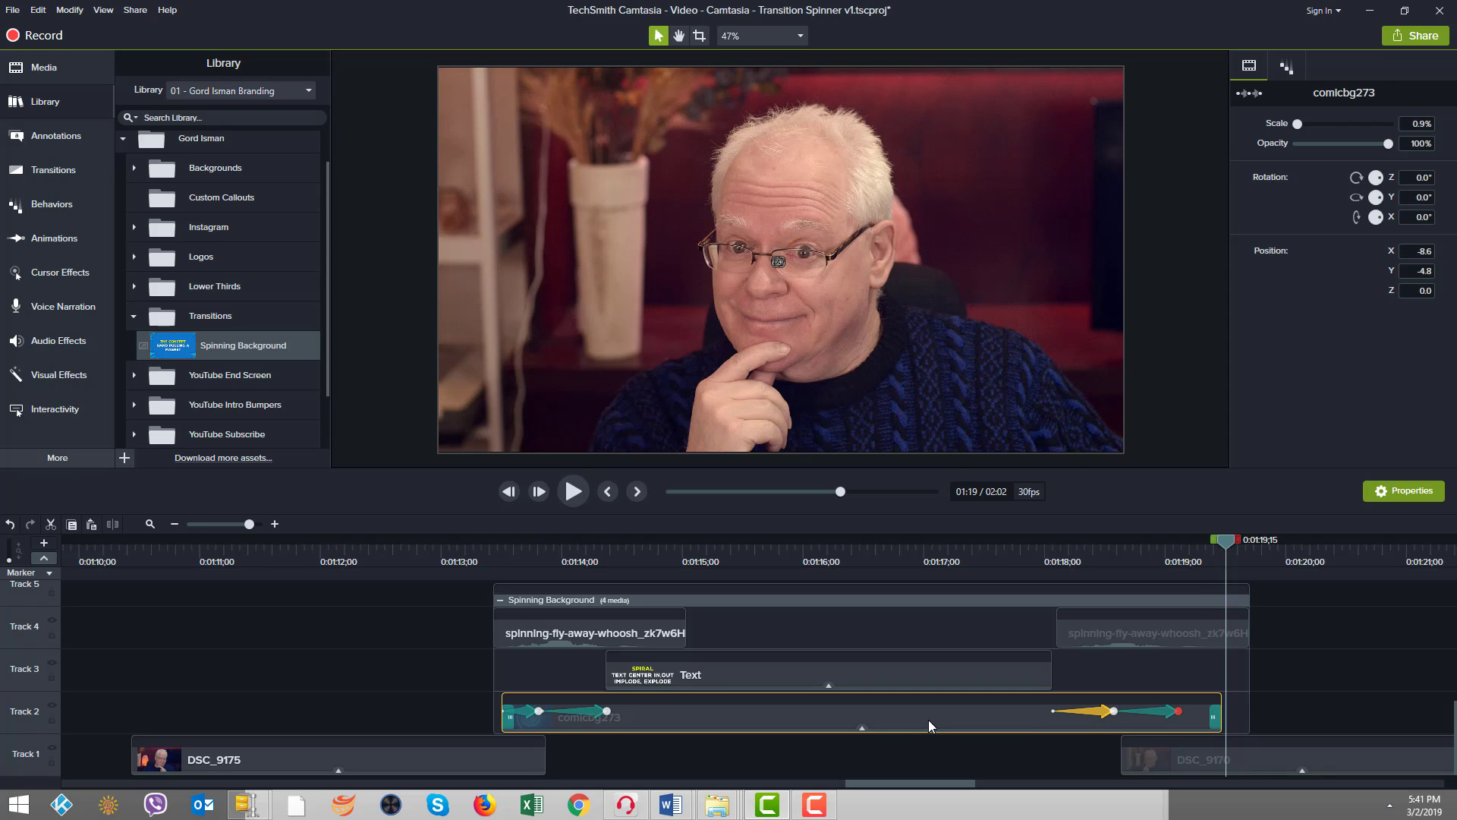
{"action": "left_click_drag", "start_coordinate": [929, 719], "coordinate": [933, 717]}
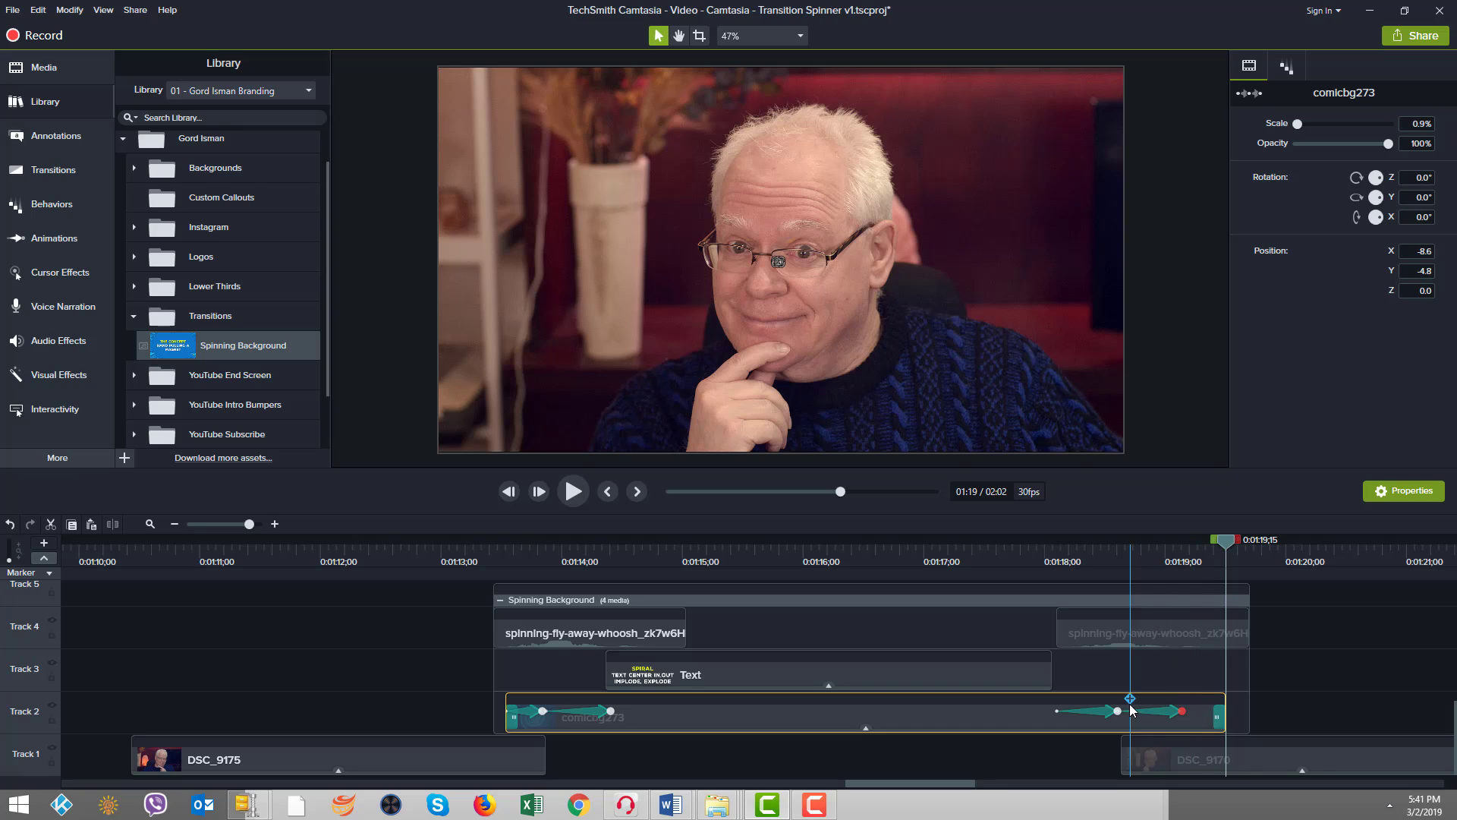
{"action": "key", "text": "ctrl+z"}
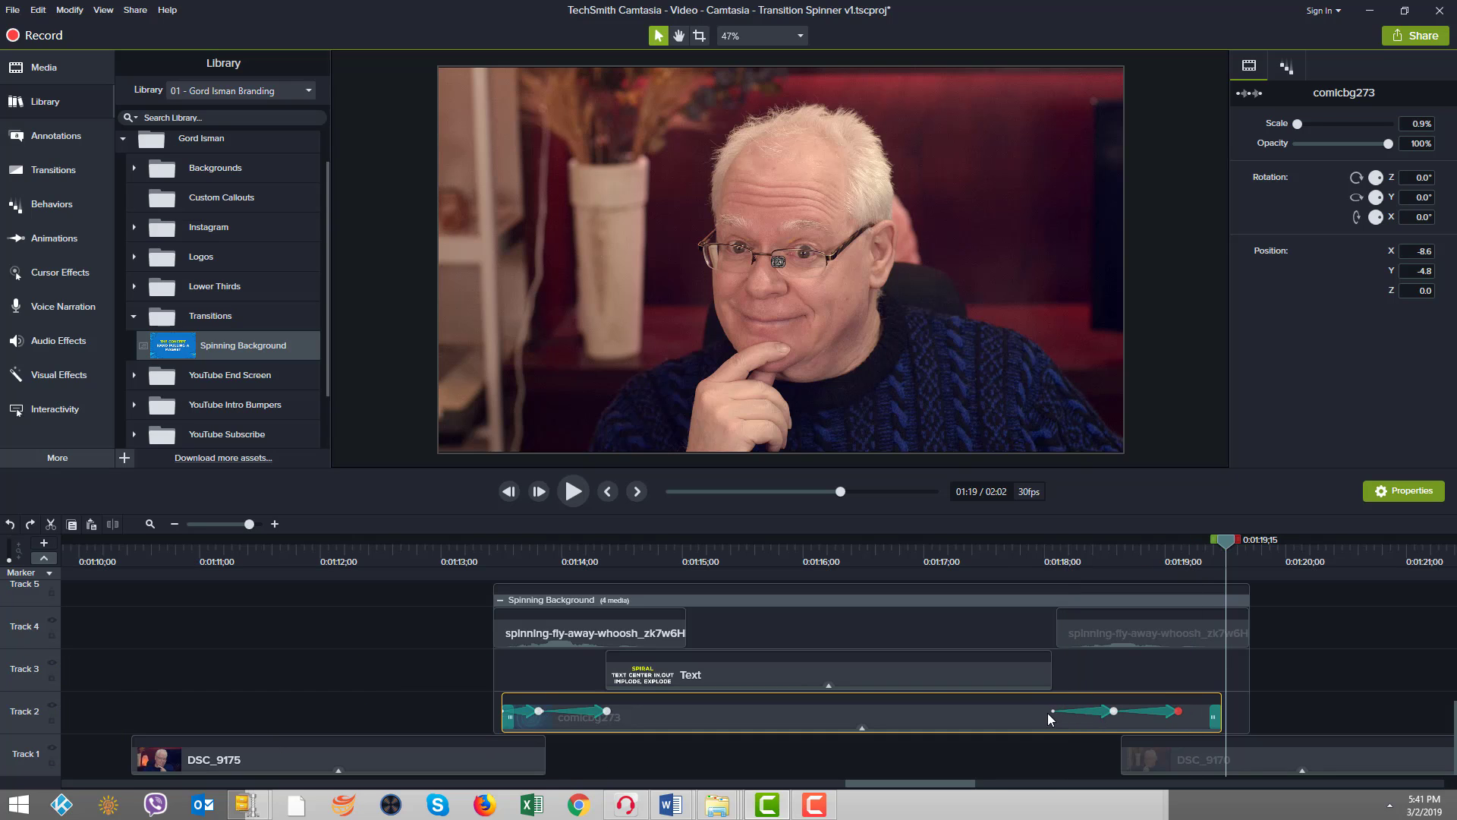
Step: Mark 01:18;25 as the closing shrink animation's new end and select that animation
{"action": "left_click", "coordinate": [1248, 558]}
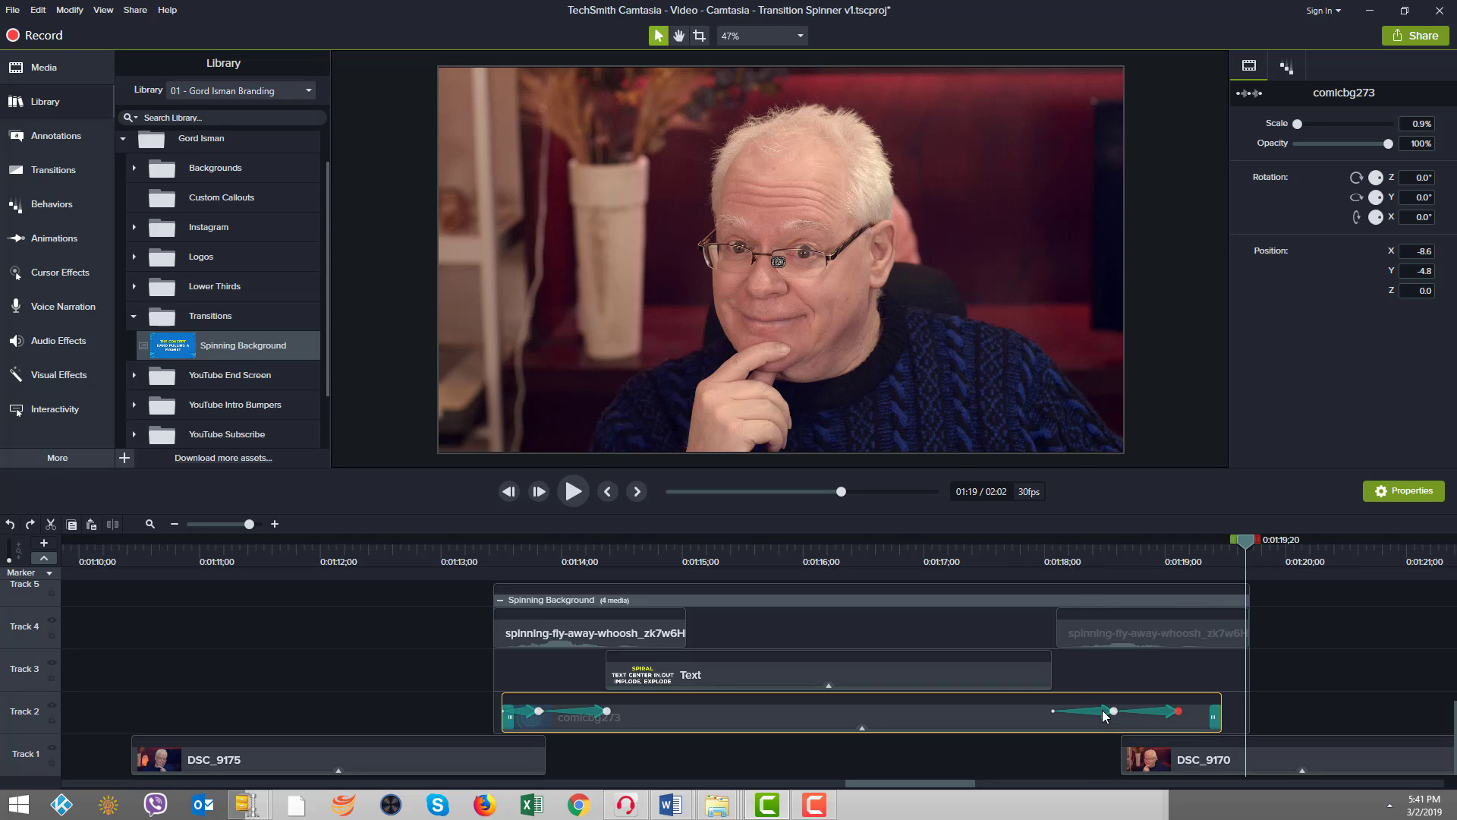
{"action": "left_click", "coordinate": [1160, 717]}
{"action": "mouse_move", "coordinate": [1161, 718]}
{"action": "left_mouse_down"}
{"action": "mouse_move", "coordinate": [1126, 723]}
{"action": "mouse_move", "coordinate": [1157, 733]}
{"action": "left_mouse_up"}
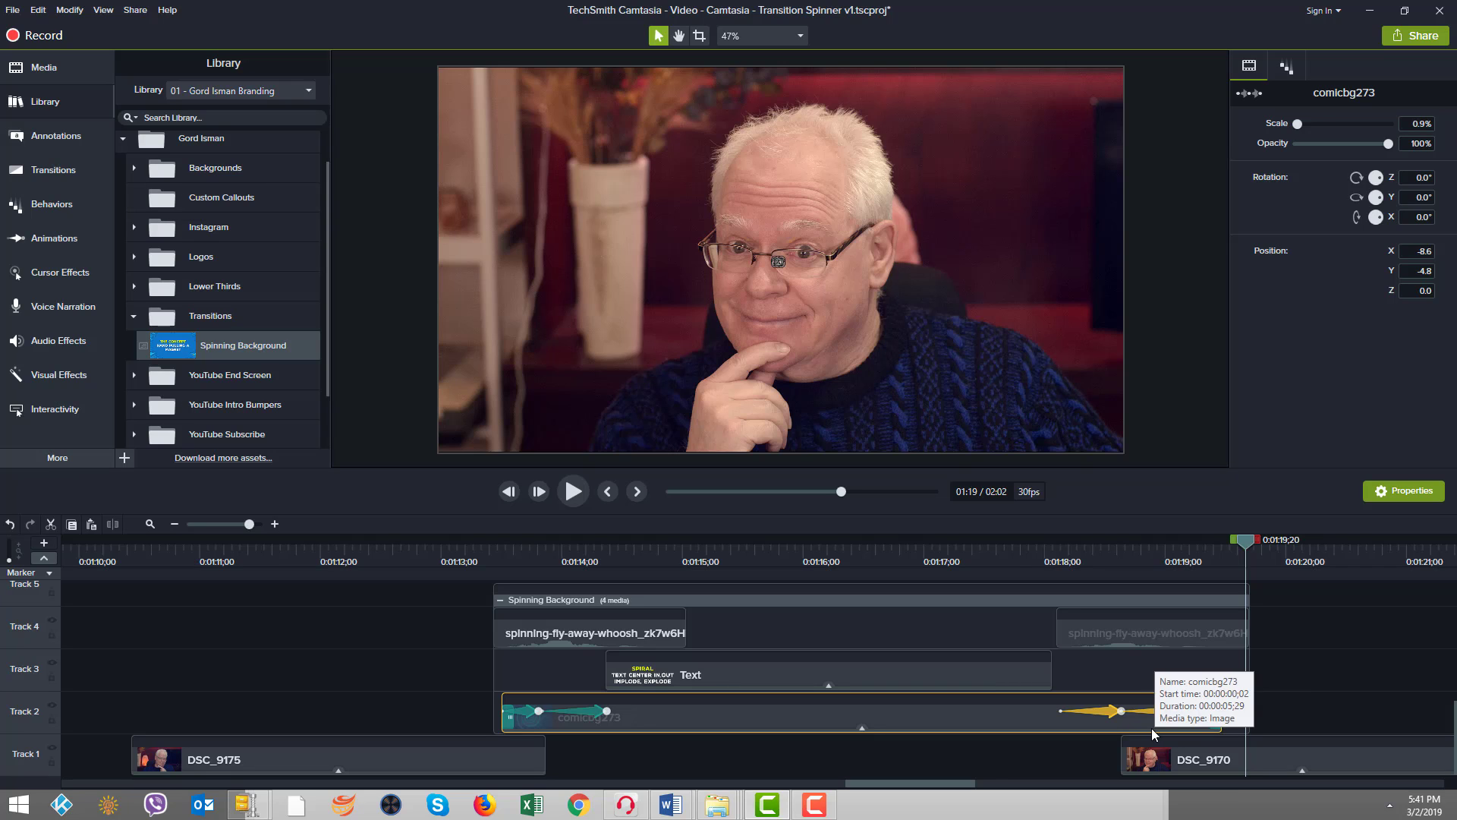
{"action": "key", "text": "ctrl+z"}
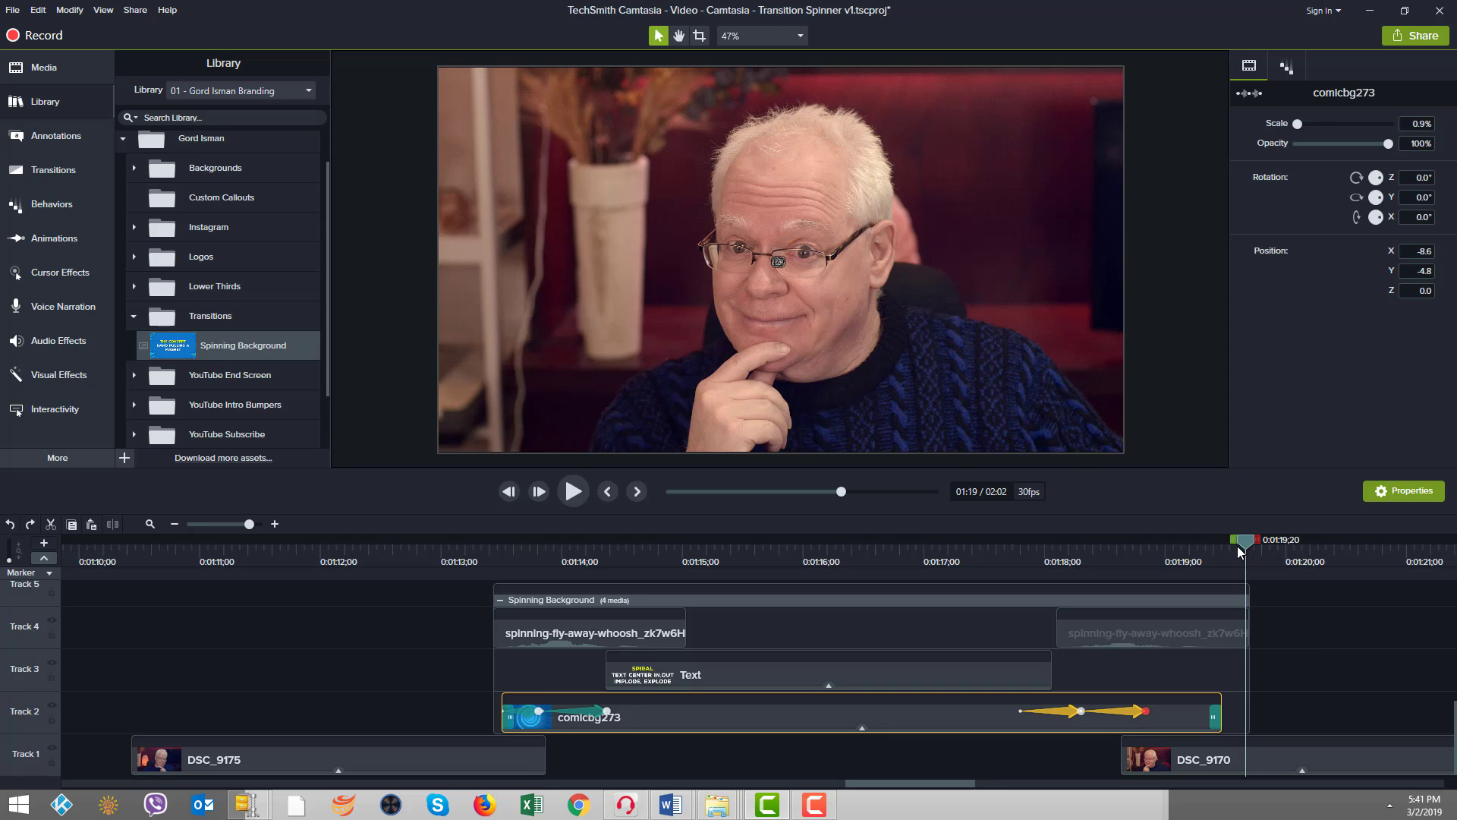
{"action": "left_click_drag", "start_coordinate": [1249, 551], "coordinate": [1139, 587]}
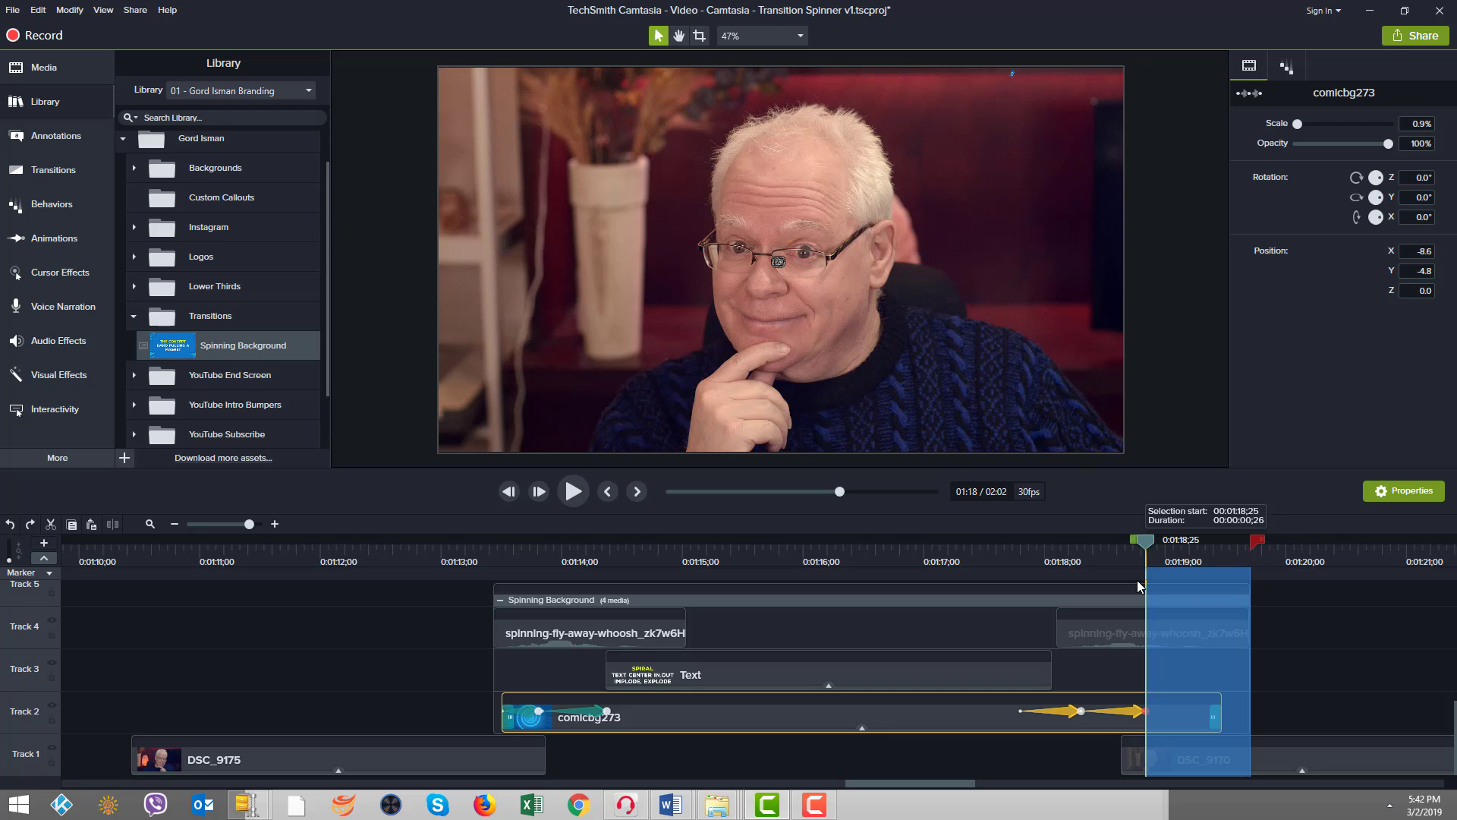
{"action": "left_click_drag", "start_coordinate": [1137, 580], "coordinate": [1136, 580]}
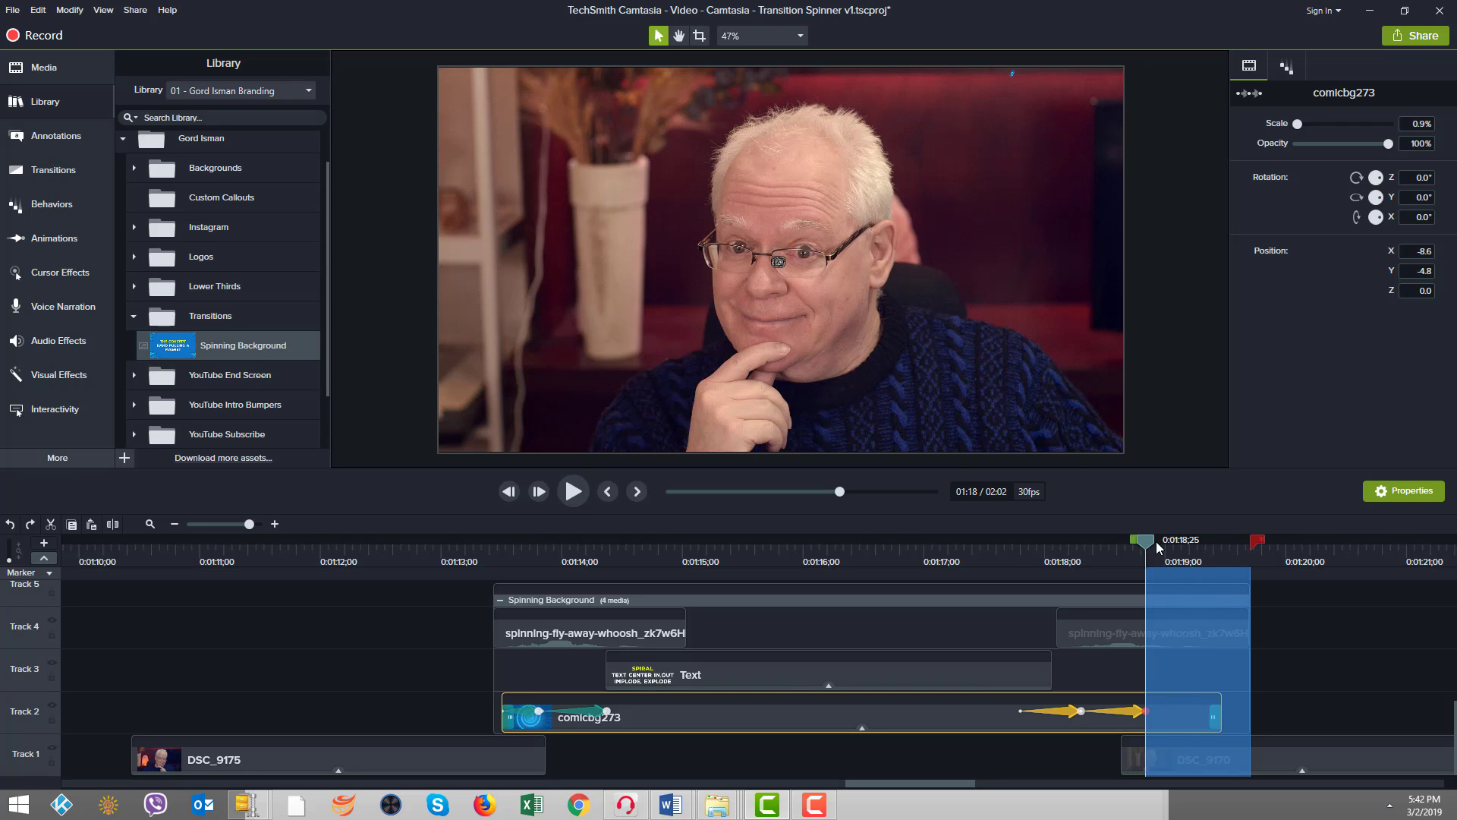
{"action": "left_click", "coordinate": [1151, 547]}
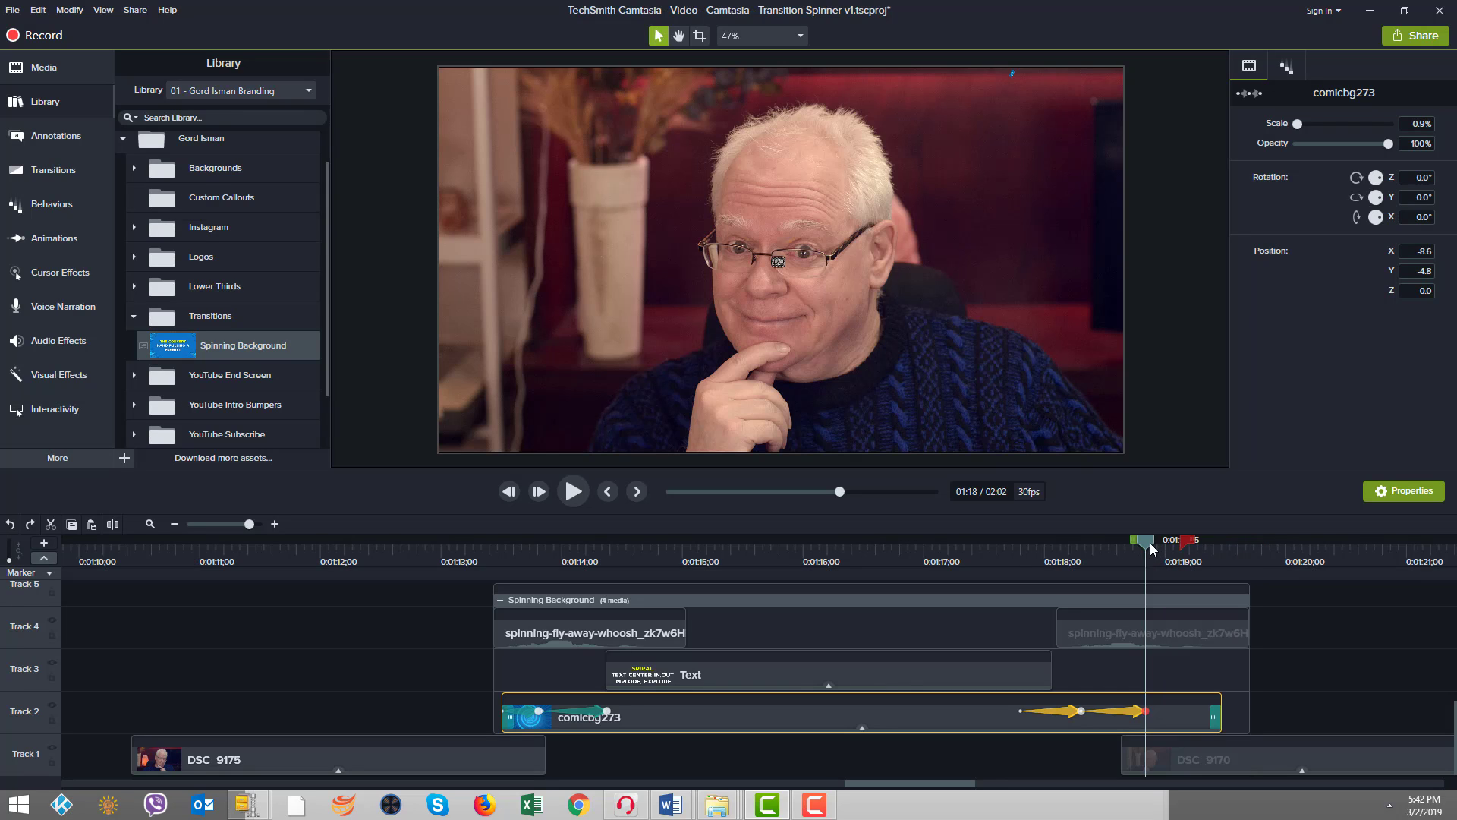
{"action": "left_click", "coordinate": [1149, 711]}
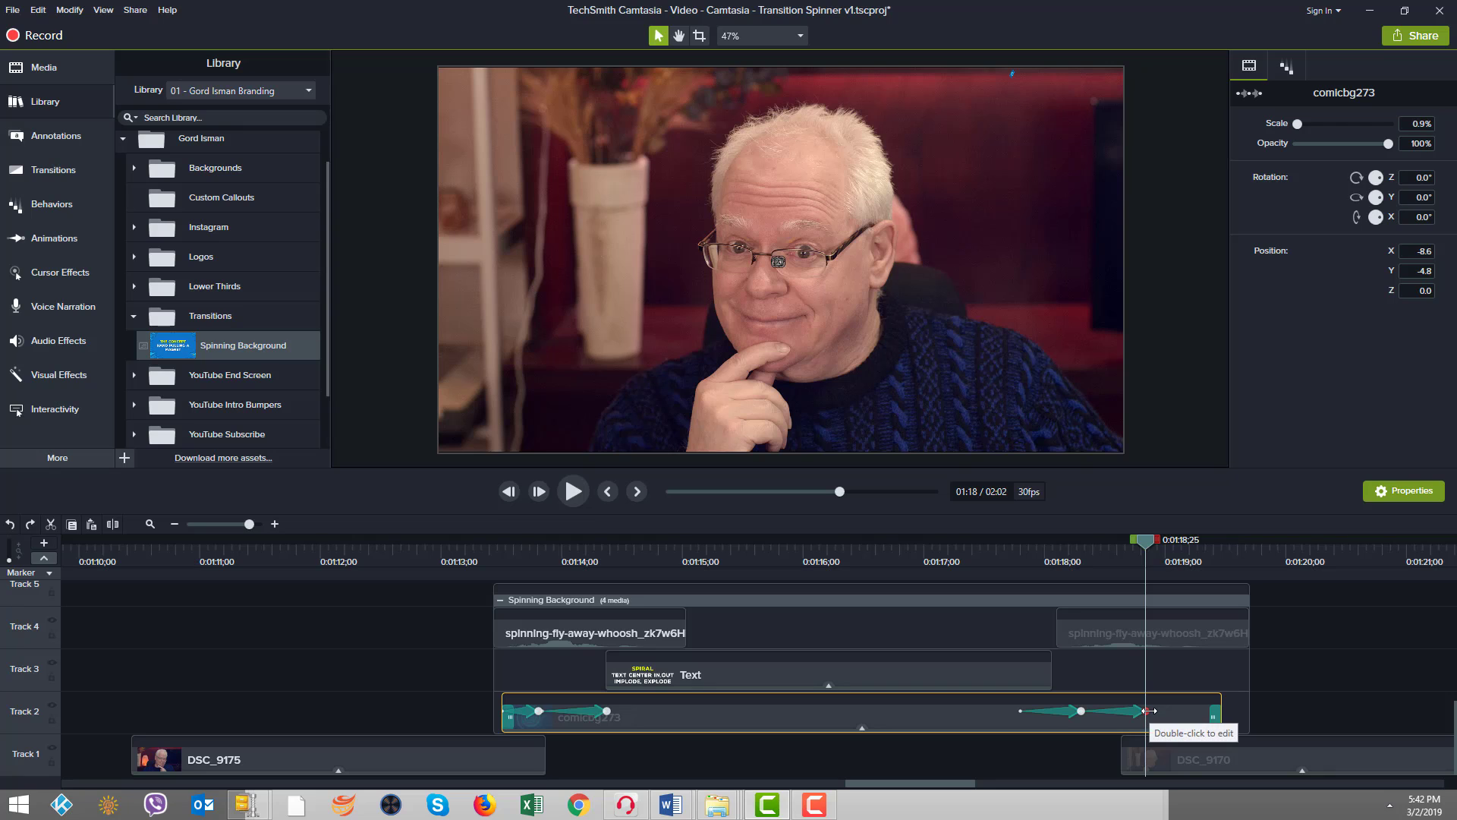
{"action": "left_click", "coordinate": [1148, 710]}
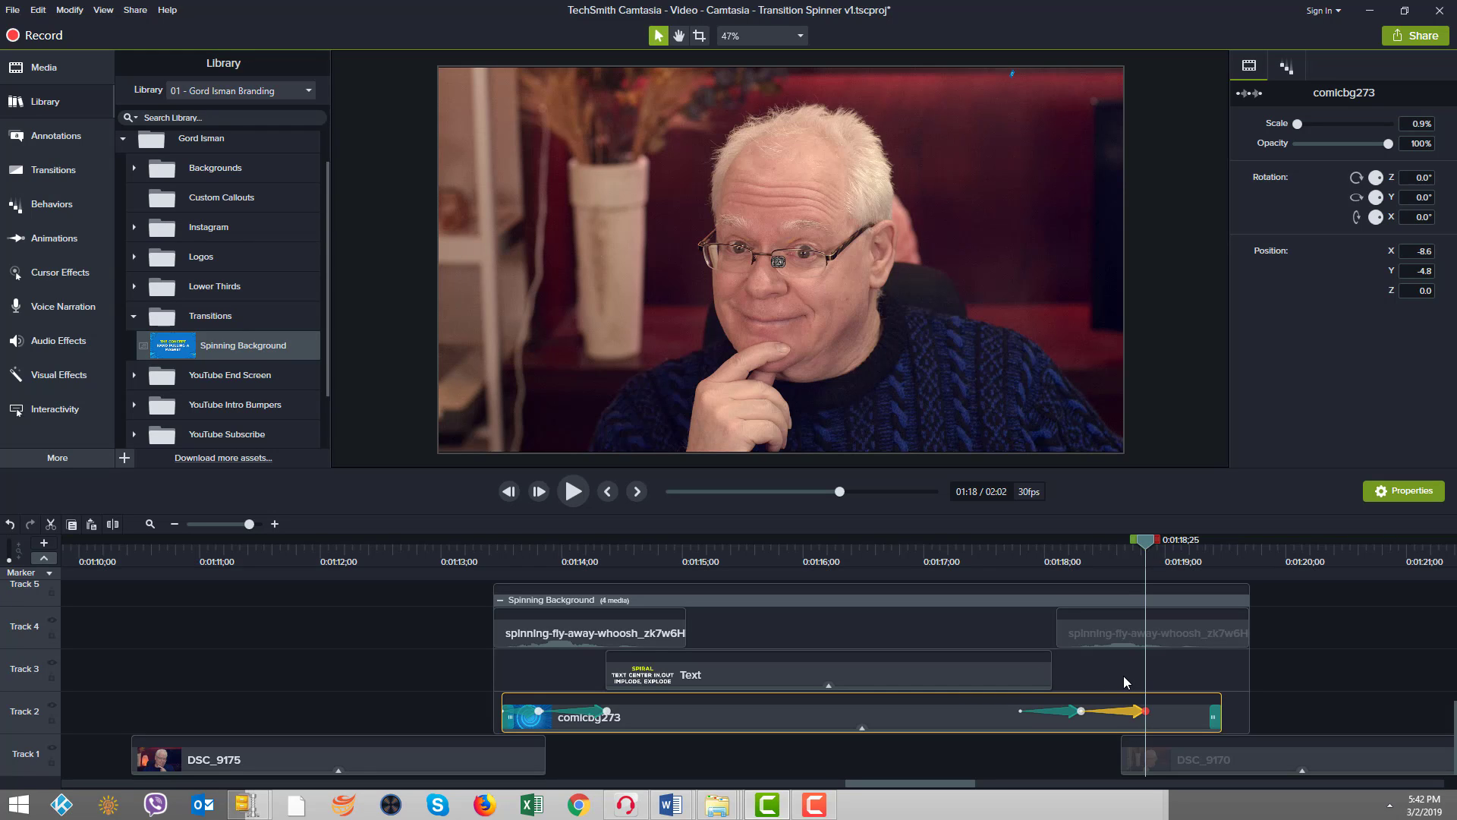
Step: Trim the Track 3 Text clip to end at the closing animation, then play from 01:17;17
{"action": "left_click", "coordinate": [1051, 669]}
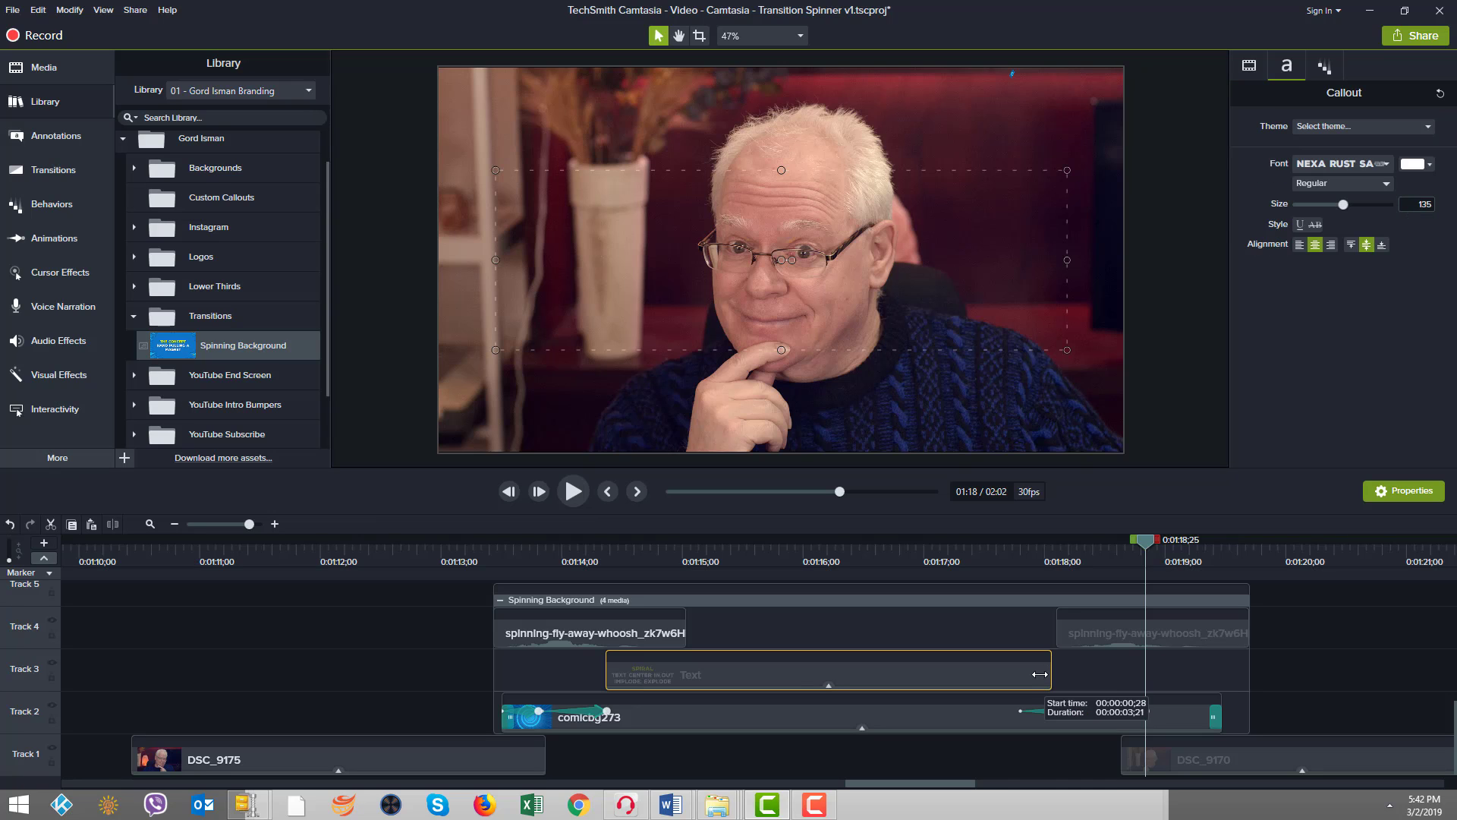
{"action": "left_click_drag", "start_coordinate": [1037, 675], "coordinate": [1016, 678]}
{"action": "left_click_drag", "start_coordinate": [1057, 548], "coordinate": [932, 540]}
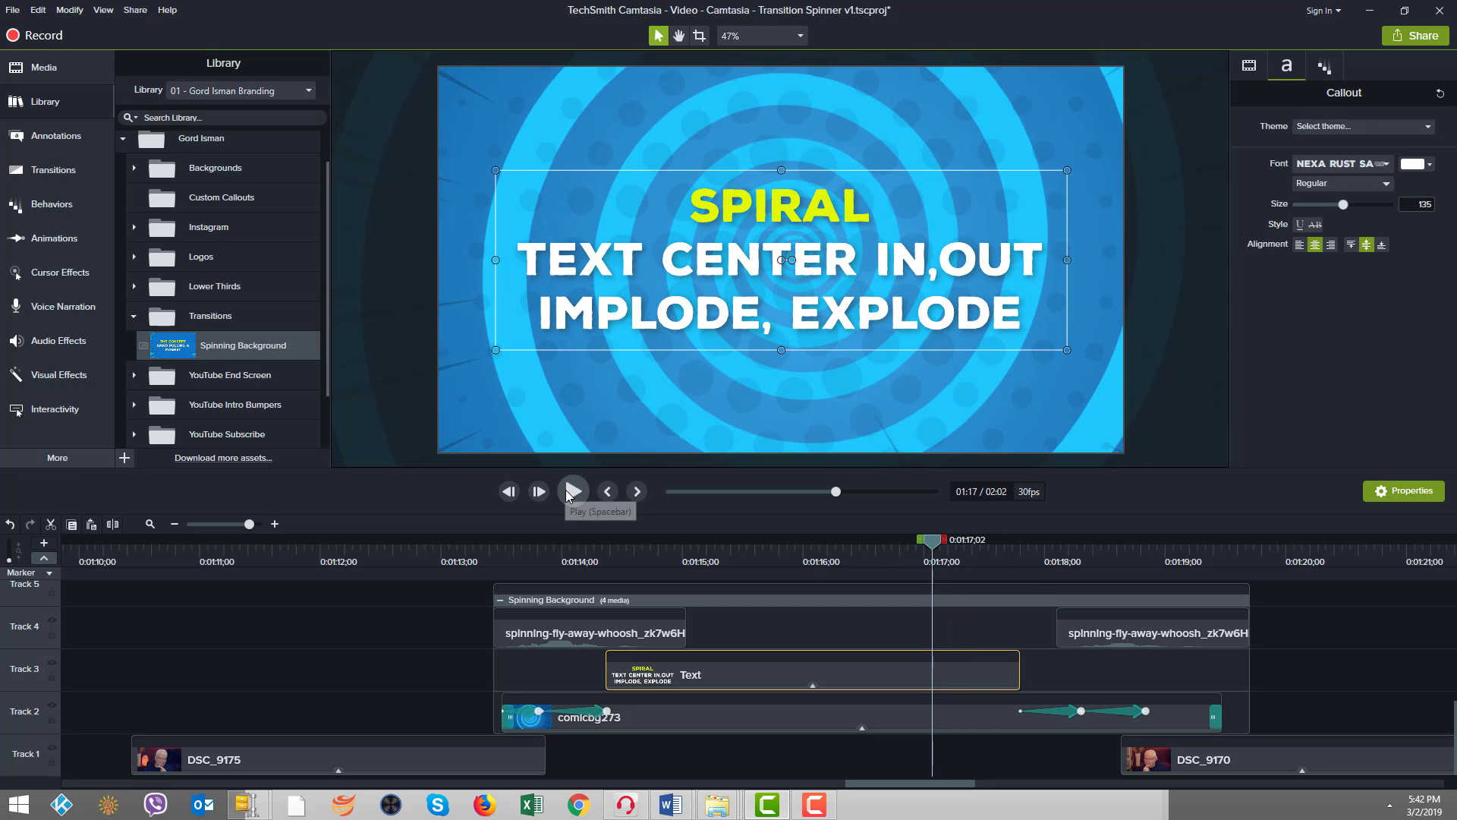
{"action": "left_click", "coordinate": [571, 492]}
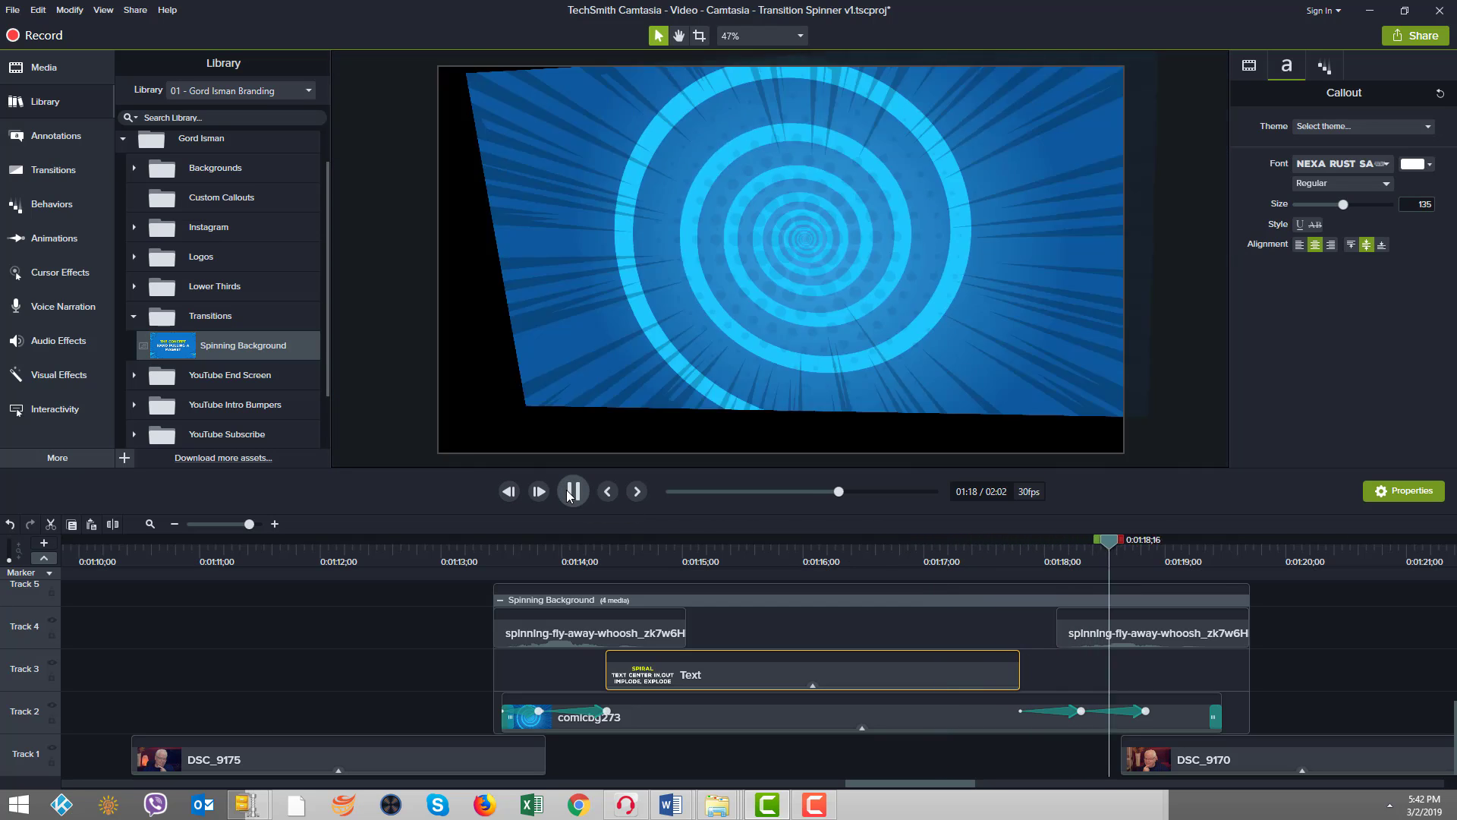
{"action": "left_click", "coordinate": [568, 494]}
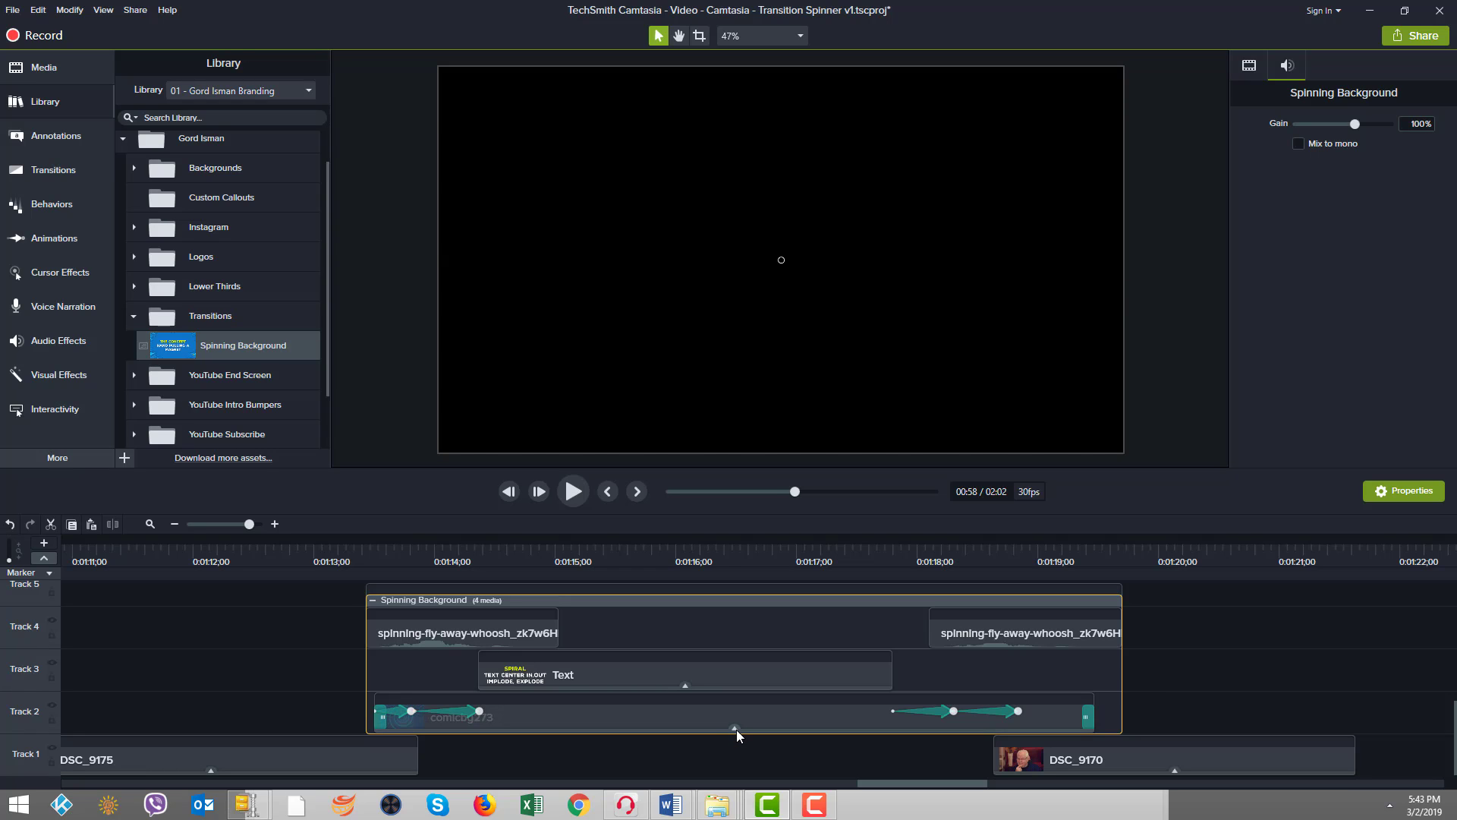
{"action": "left_click", "coordinate": [735, 730]}
{"action": "left_click", "coordinate": [666, 725]}
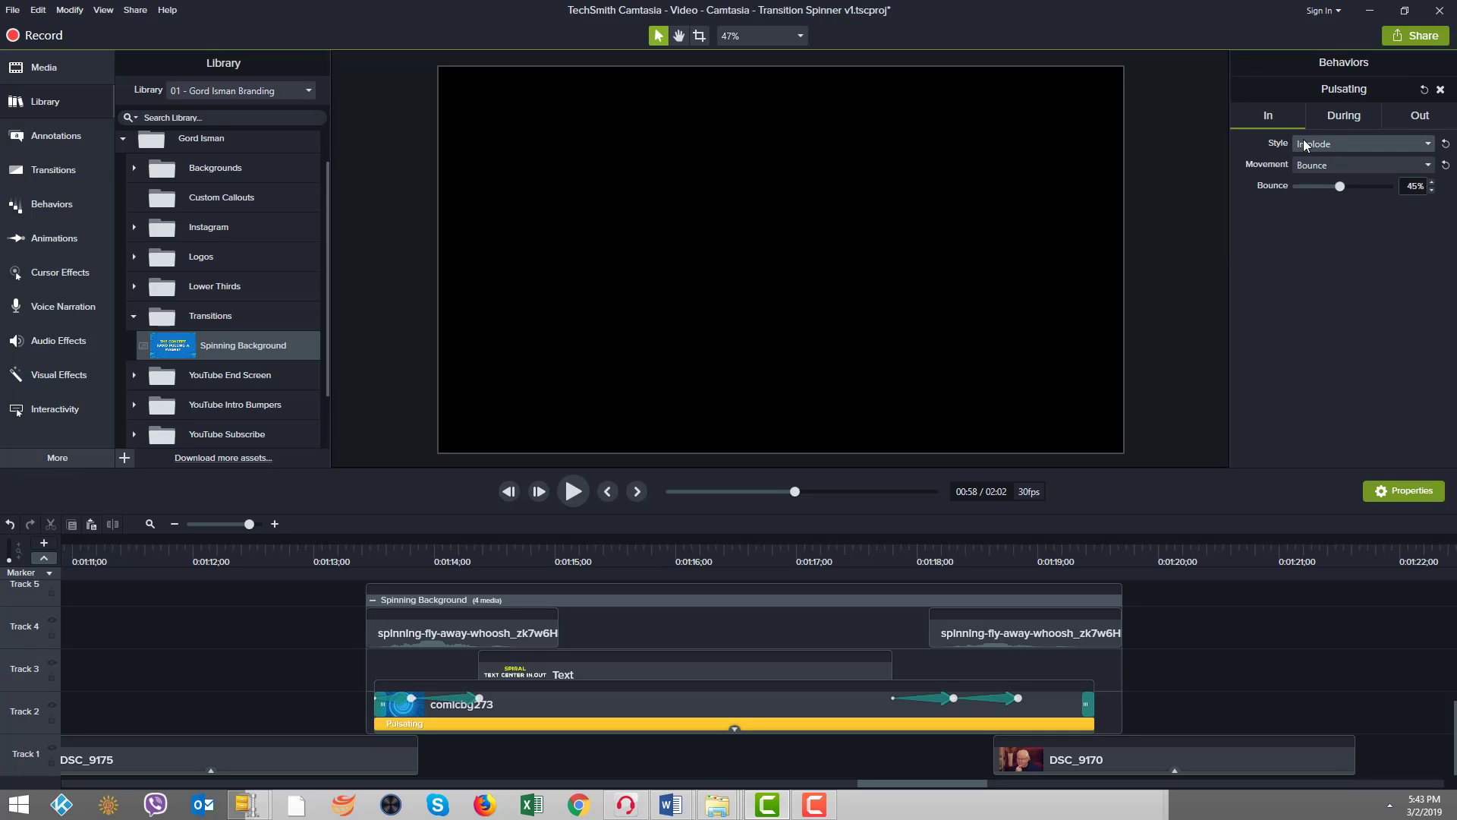
{"action": "left_click", "coordinate": [1338, 165]}
{"action": "left_click", "coordinate": [1349, 147]}
{"action": "left_click", "coordinate": [1356, 147]}
{"action": "left_click", "coordinate": [1356, 147]}
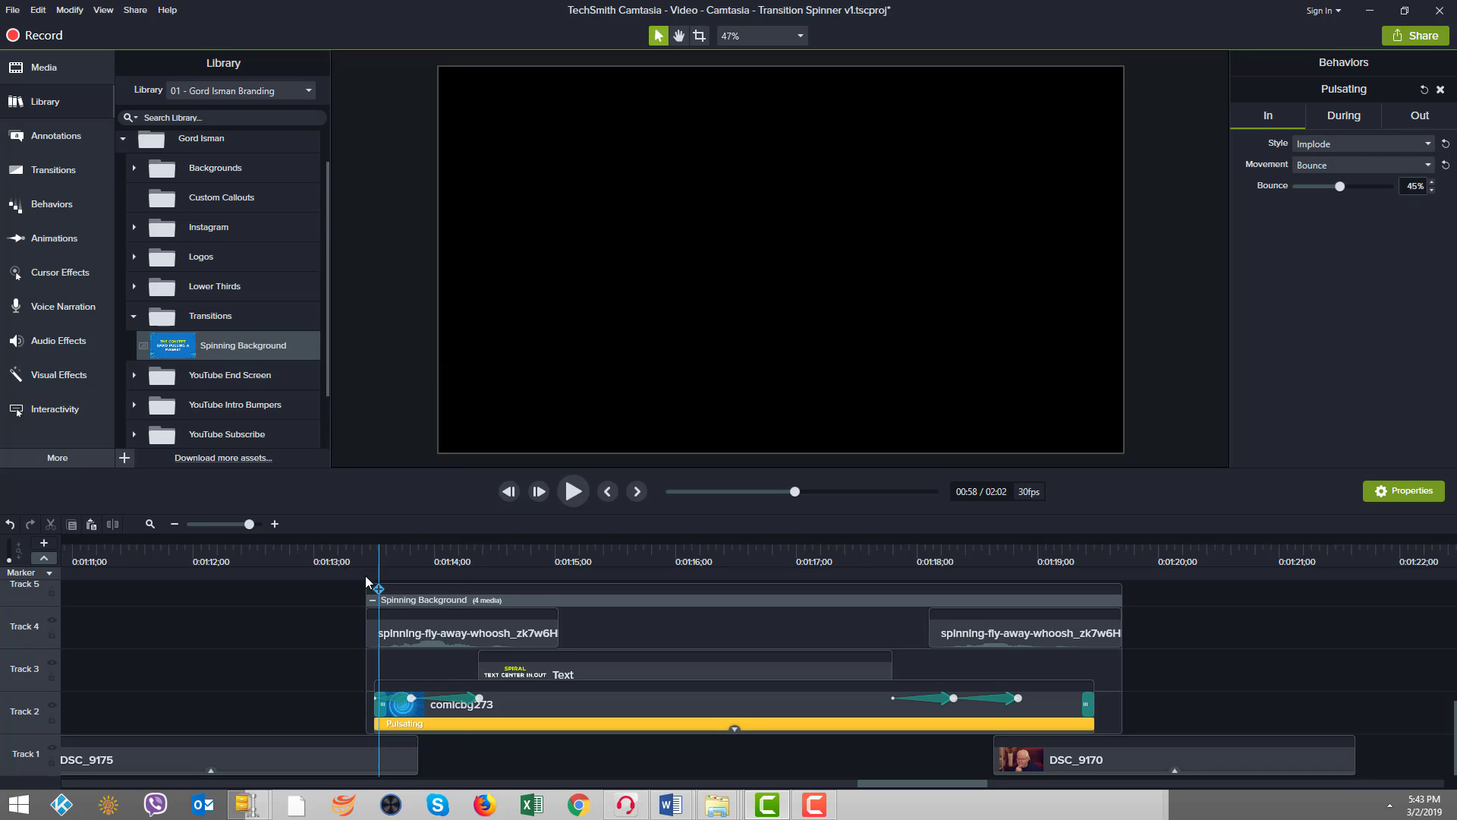
{"action": "left_click", "coordinate": [362, 552]}
{"action": "left_click_drag", "start_coordinate": [361, 547], "coordinate": [374, 574]}
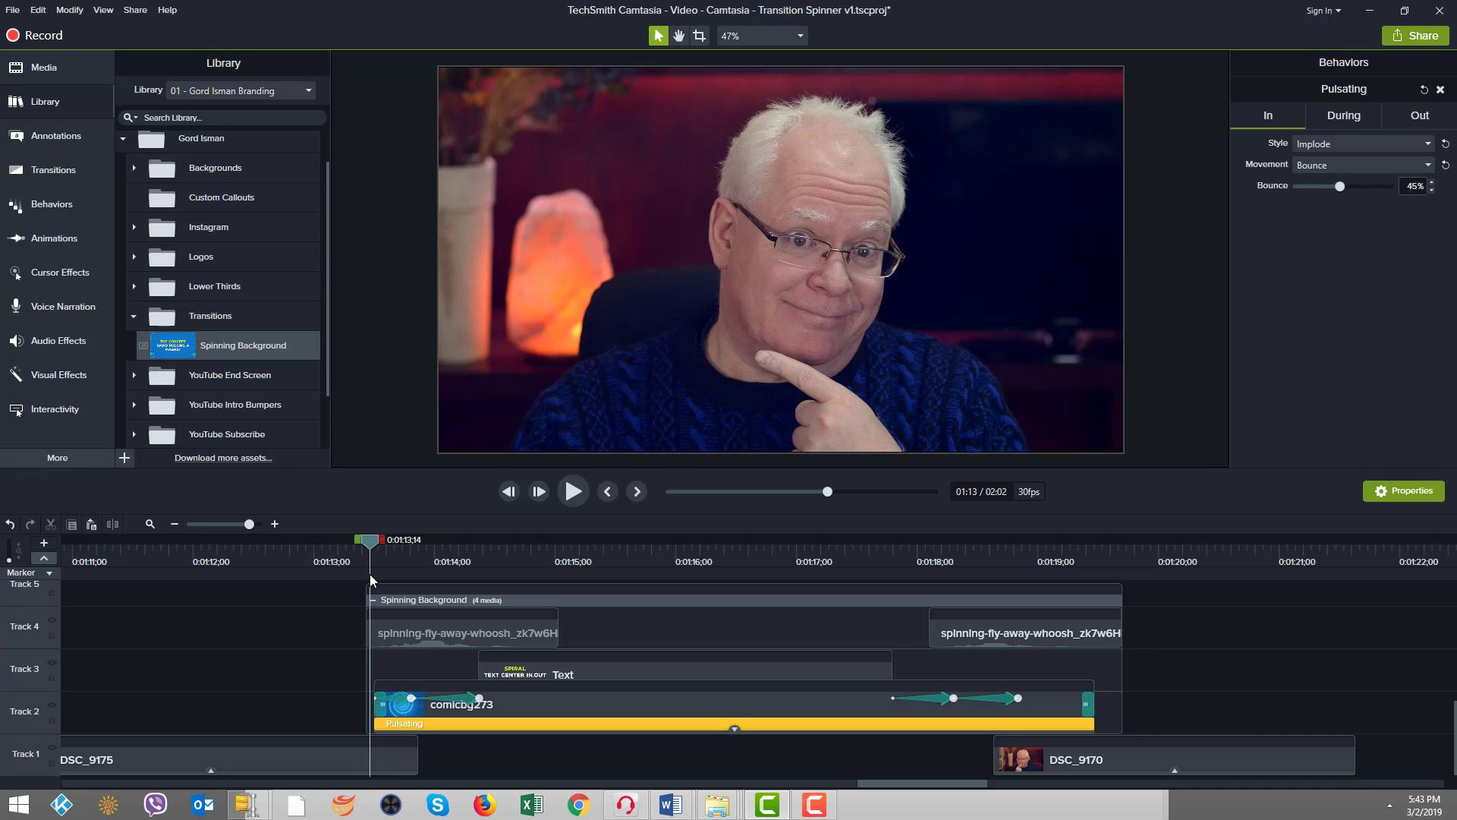
{"action": "left_click_drag", "start_coordinate": [370, 574], "coordinate": [495, 568]}
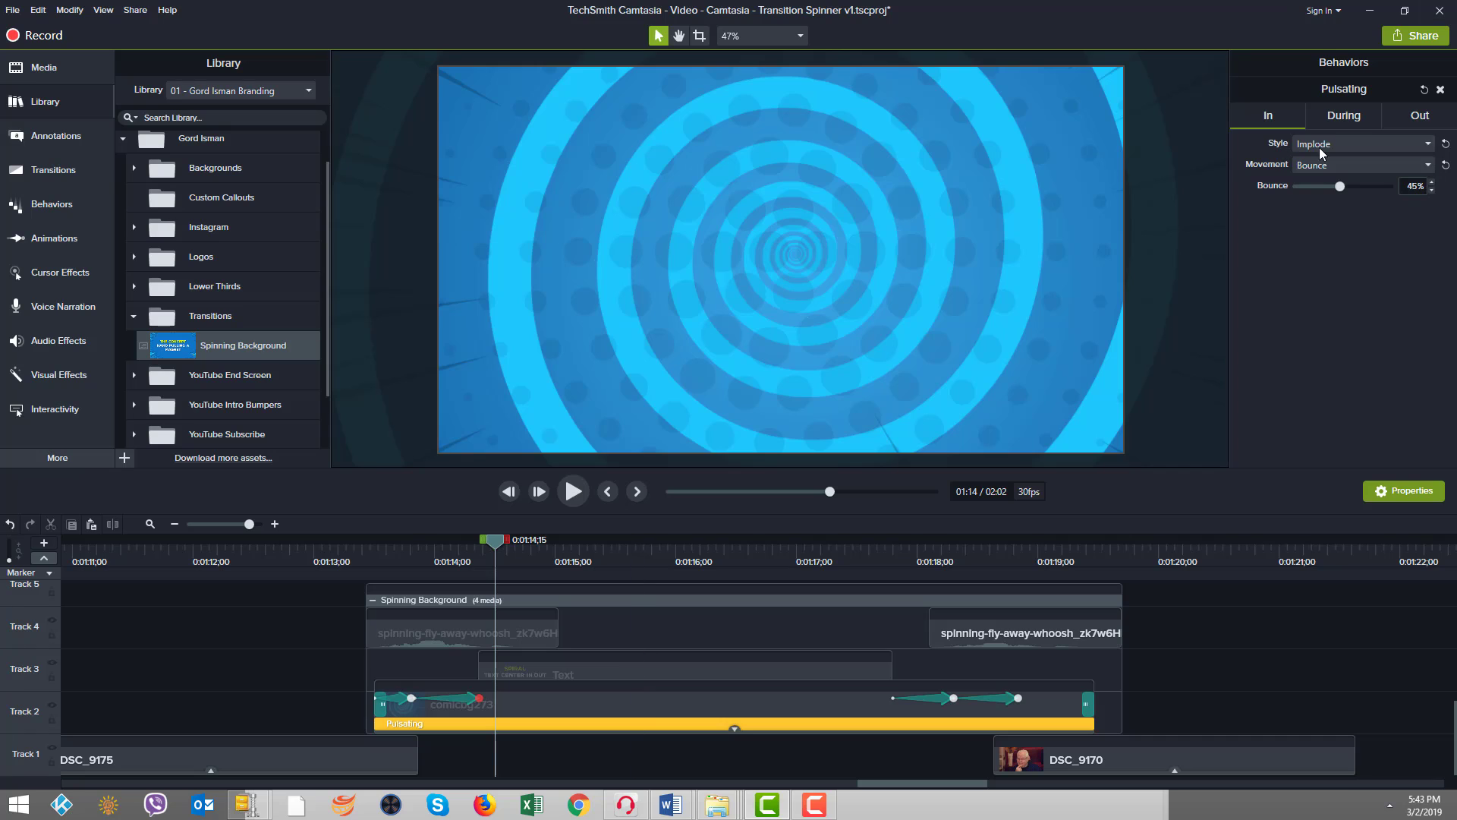
{"action": "left_click", "coordinate": [1445, 146]}
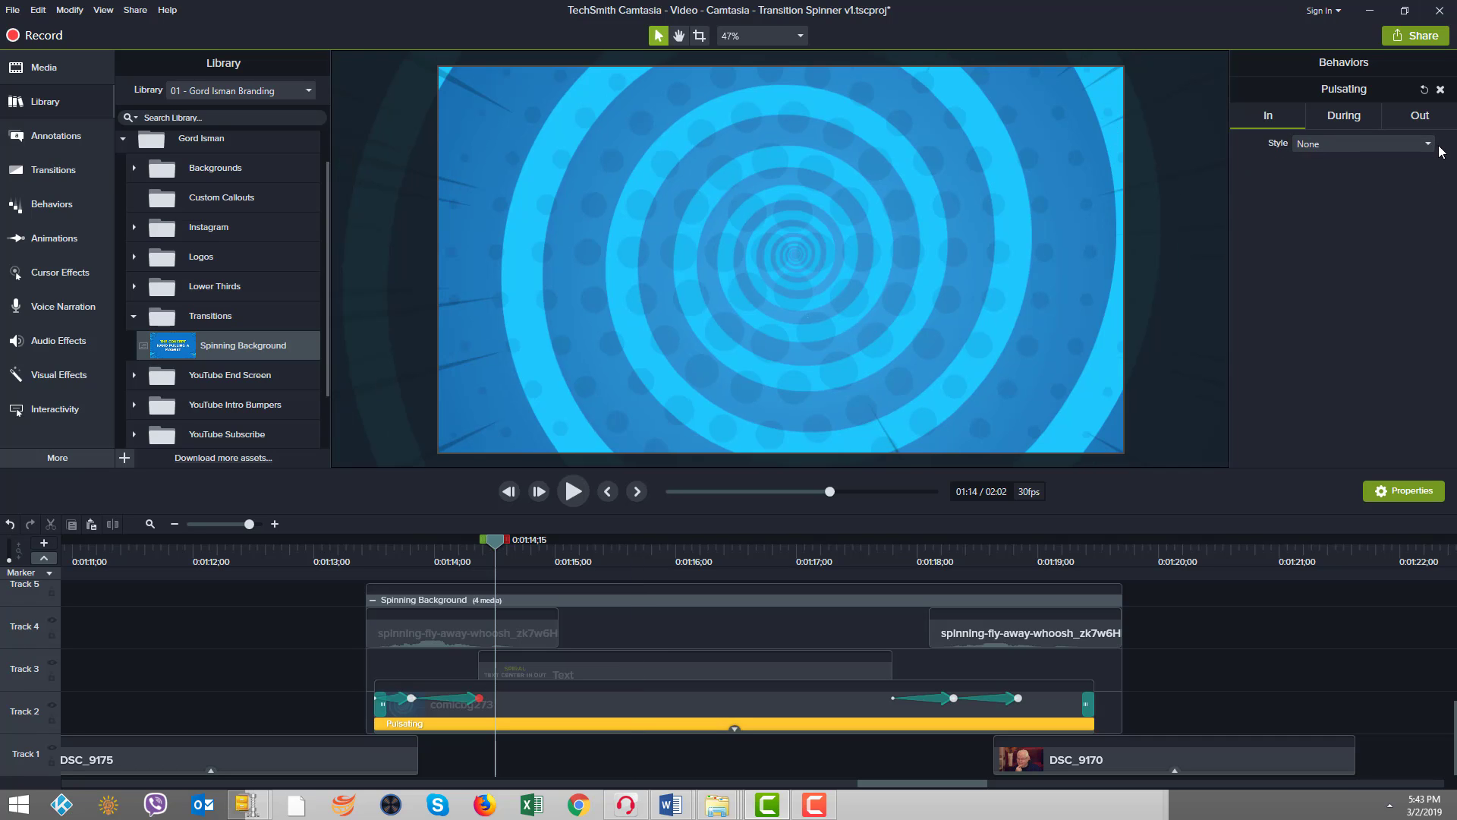
{"action": "left_click_drag", "start_coordinate": [495, 548], "coordinate": [367, 562]}
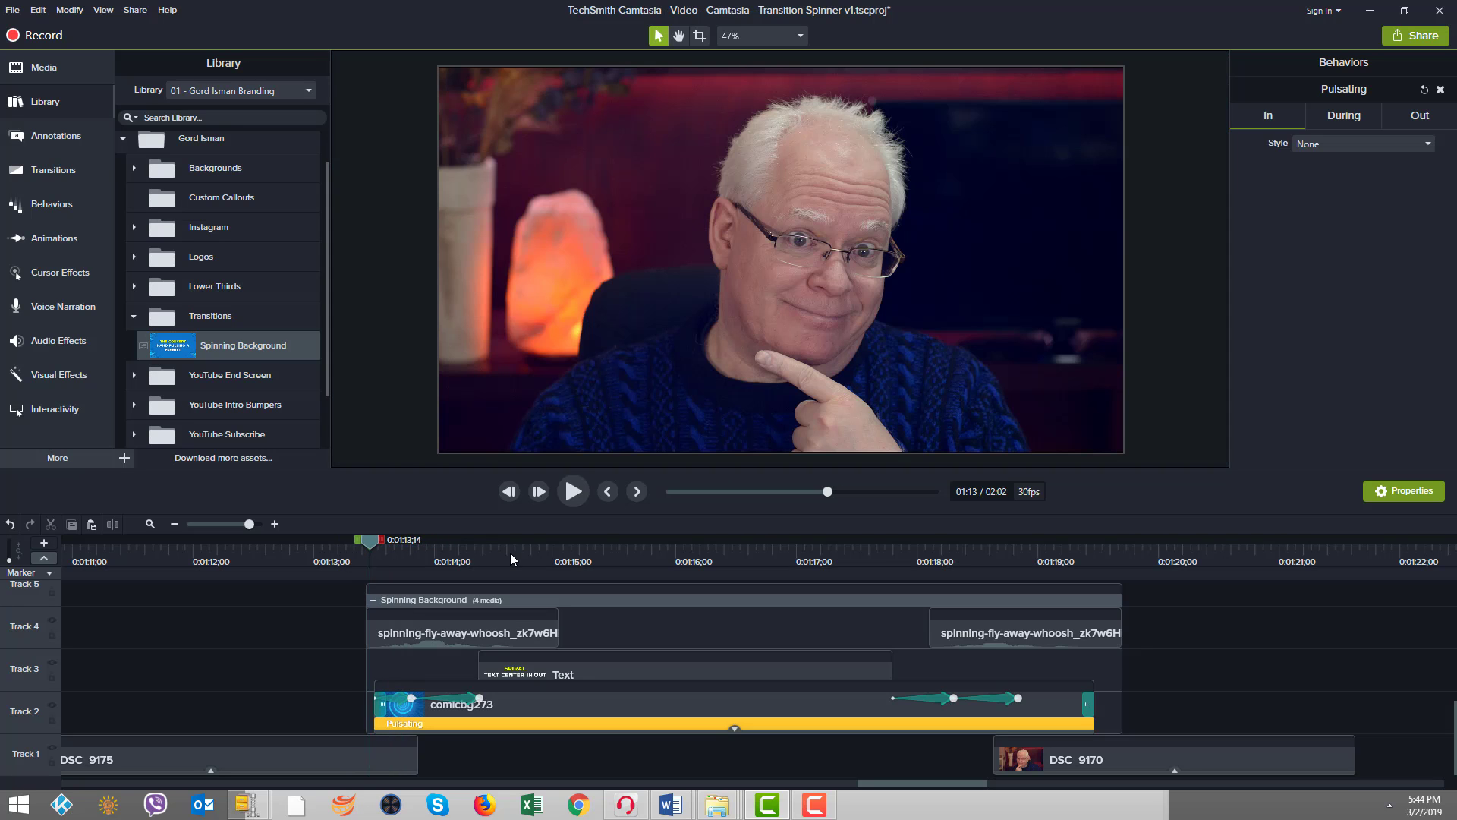
{"action": "key", "text": "ctrl+Right"}
{"action": "key", "text": "ctrl+Right"}
{"action": "key", "text": "ctrl+Right"}
{"action": "key", "text": "ctrl+Right"}
{"action": "key", "text": "ctrl+Right"}
{"action": "key", "text": "ctrl+Right"}
{"action": "key", "text": "ctrl+Right"}
{"action": "key", "text": "ctrl+Right"}
{"action": "key", "text": "ctrl+Right"}
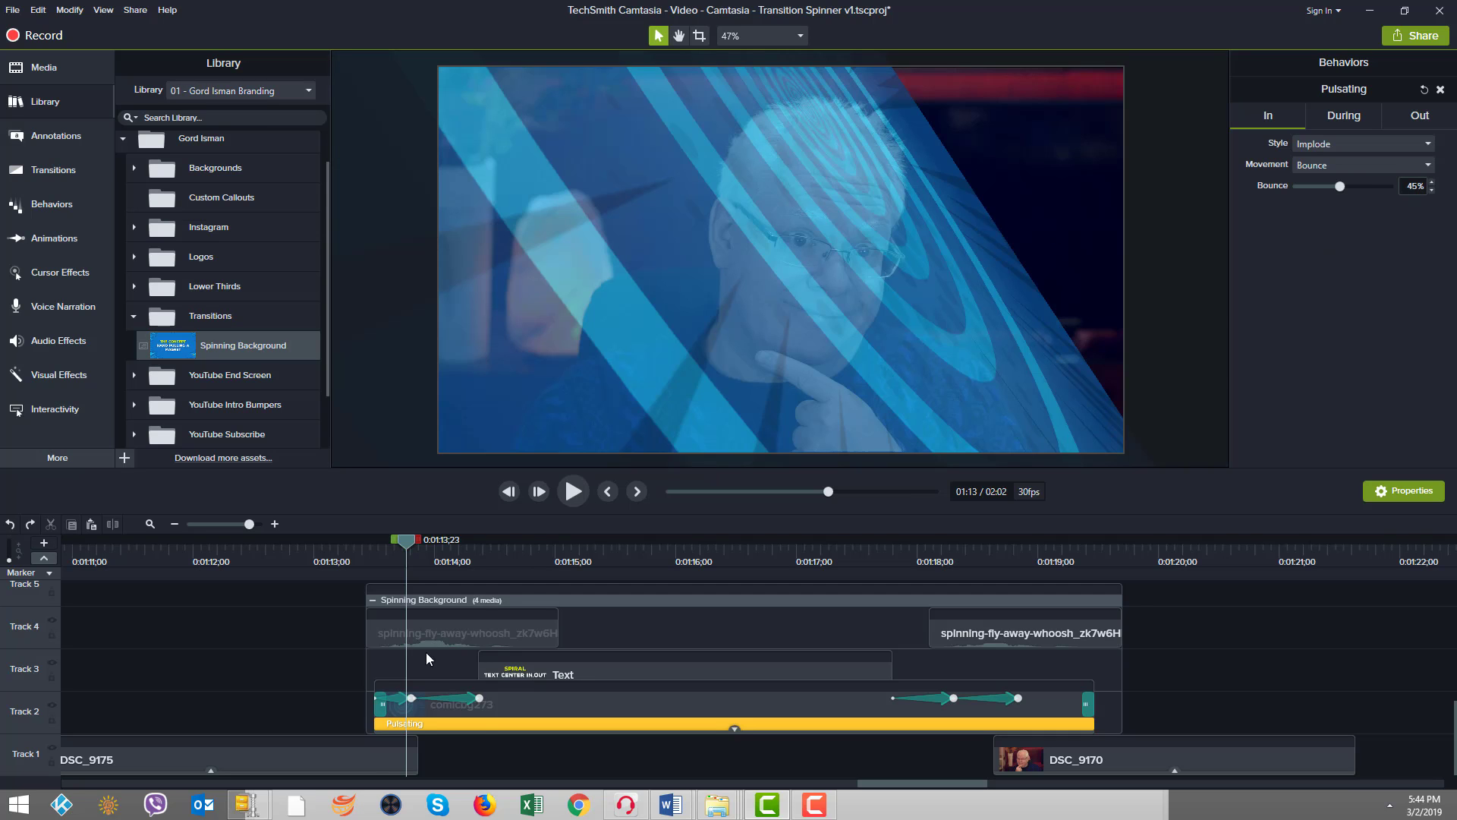
{"action": "left_click_drag", "start_coordinate": [405, 552], "coordinate": [1023, 587]}
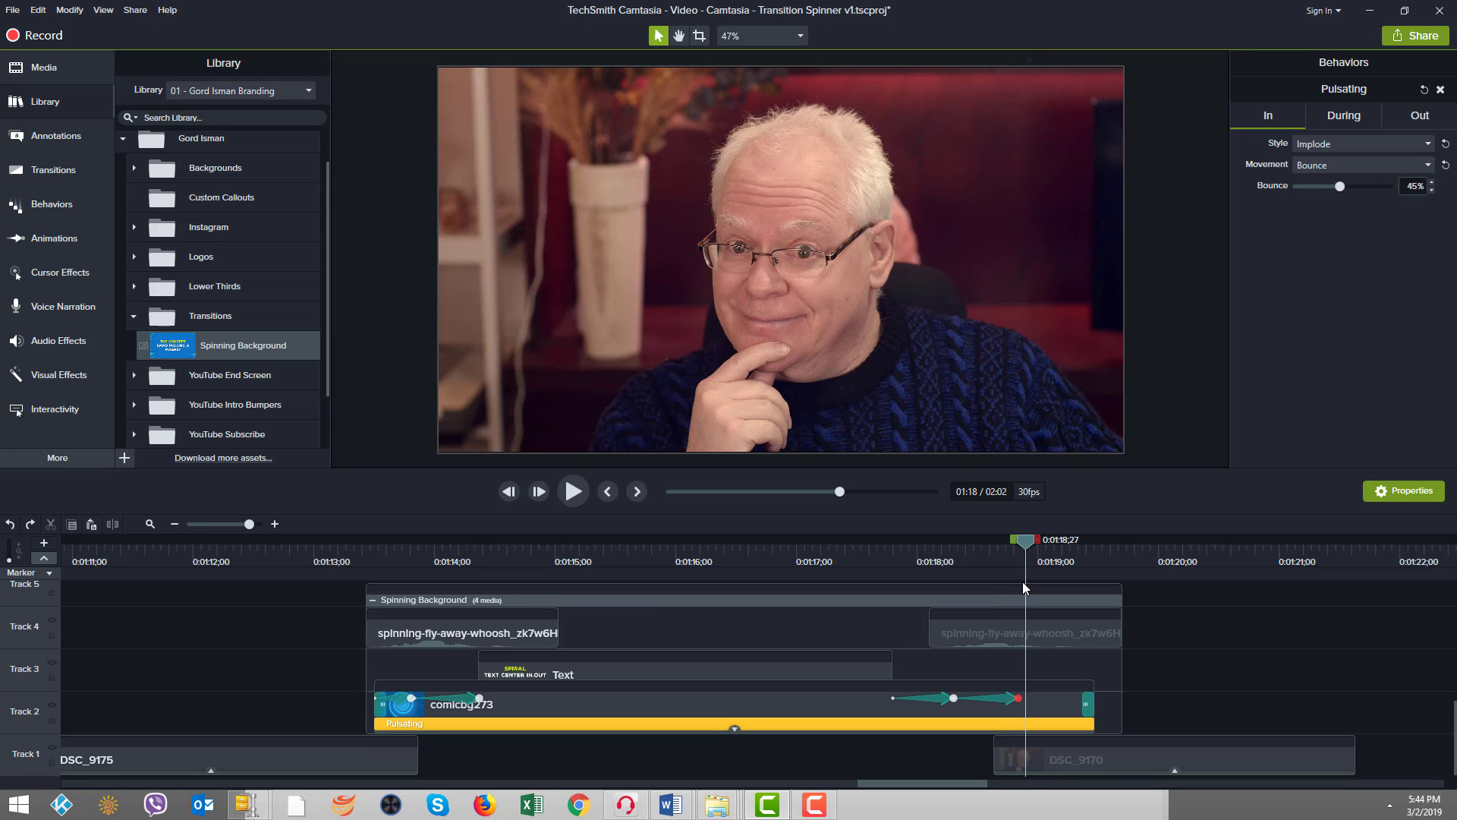
Step: Compare a Shrink exit against Explode, keep Explode with 45% bounce, and collapse comicbg273's effects
{"action": "left_click", "coordinate": [1414, 115]}
{"action": "mouse_move", "coordinate": [1022, 545]}
{"action": "left_mouse_down"}
{"action": "mouse_move", "coordinate": [986, 542]}
{"action": "mouse_move", "coordinate": [1035, 536]}
{"action": "left_mouse_up"}
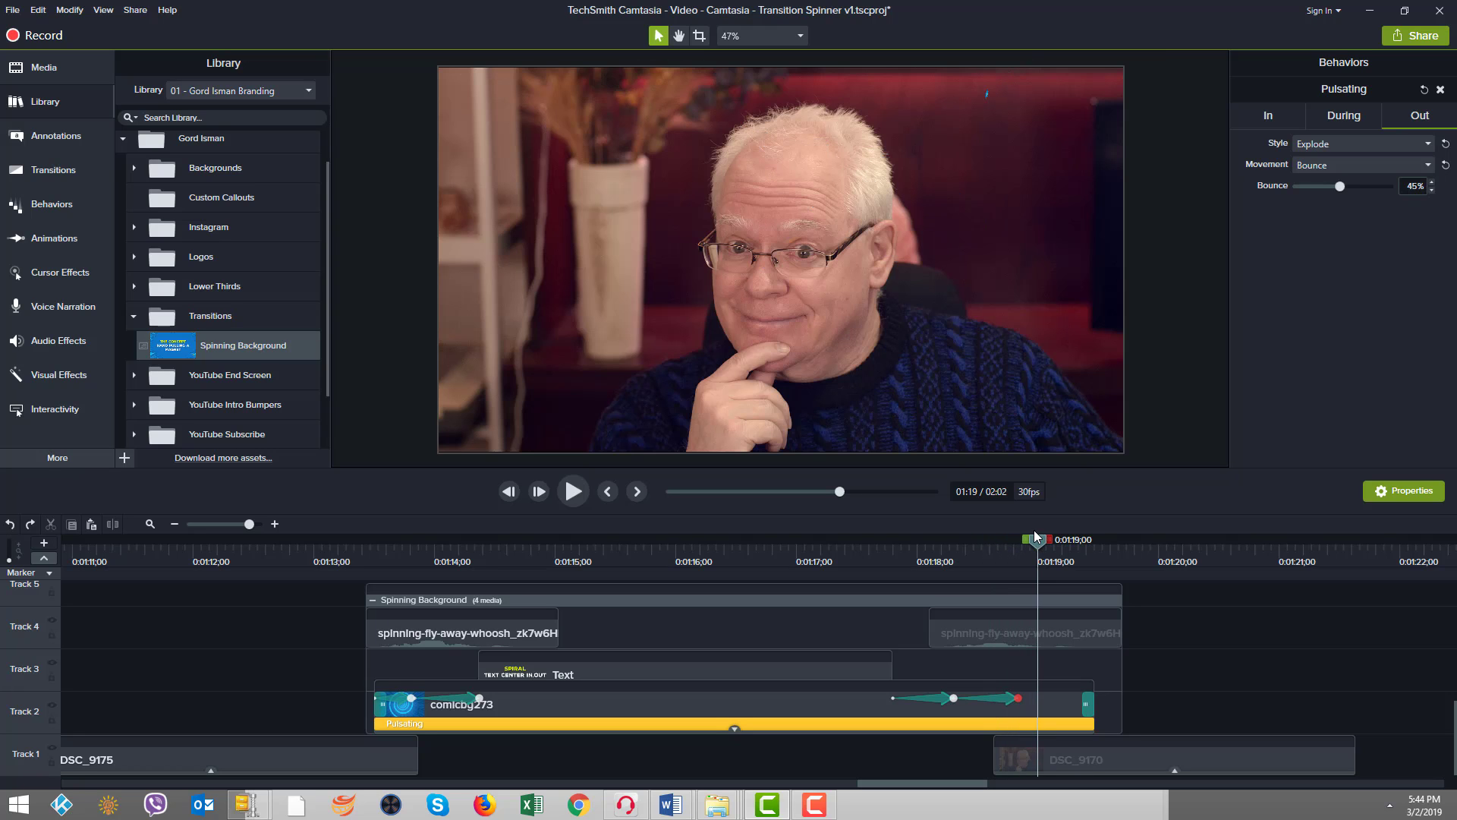
{"action": "left_click", "coordinate": [1444, 144]}
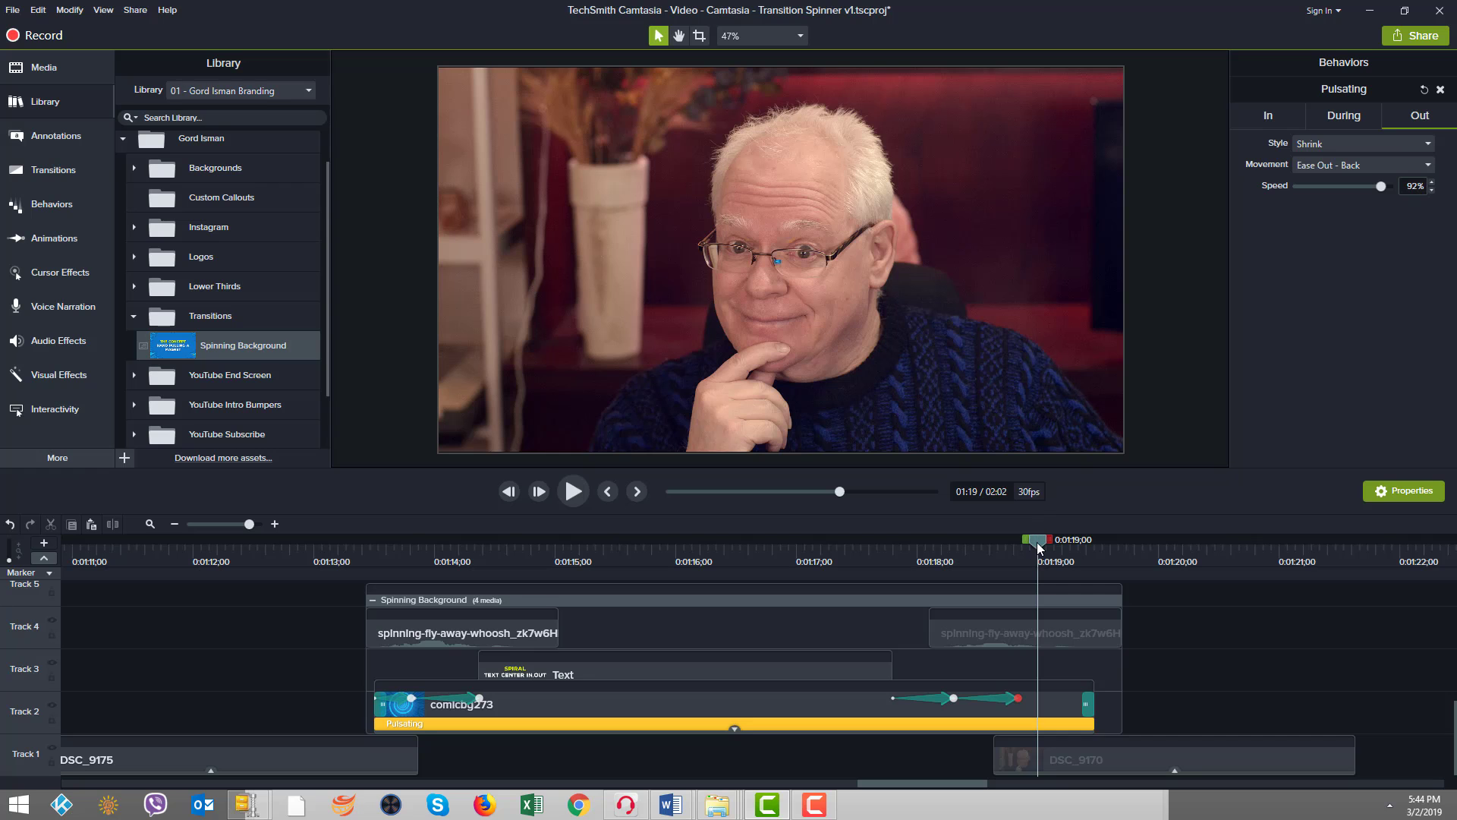
{"action": "left_click_drag", "start_coordinate": [1043, 547], "coordinate": [1005, 545]}
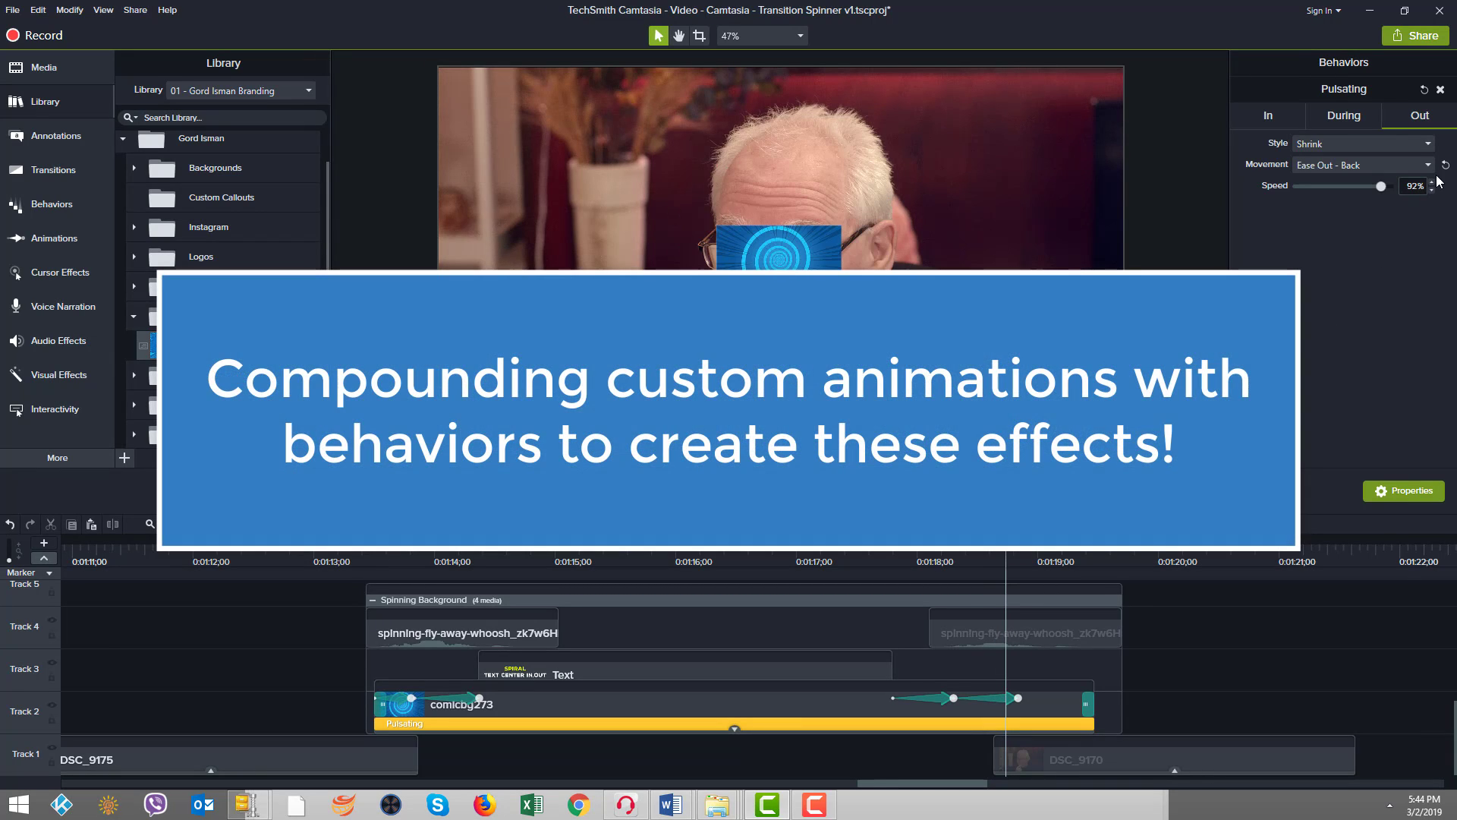
{"action": "key", "text": "ctrl+z"}
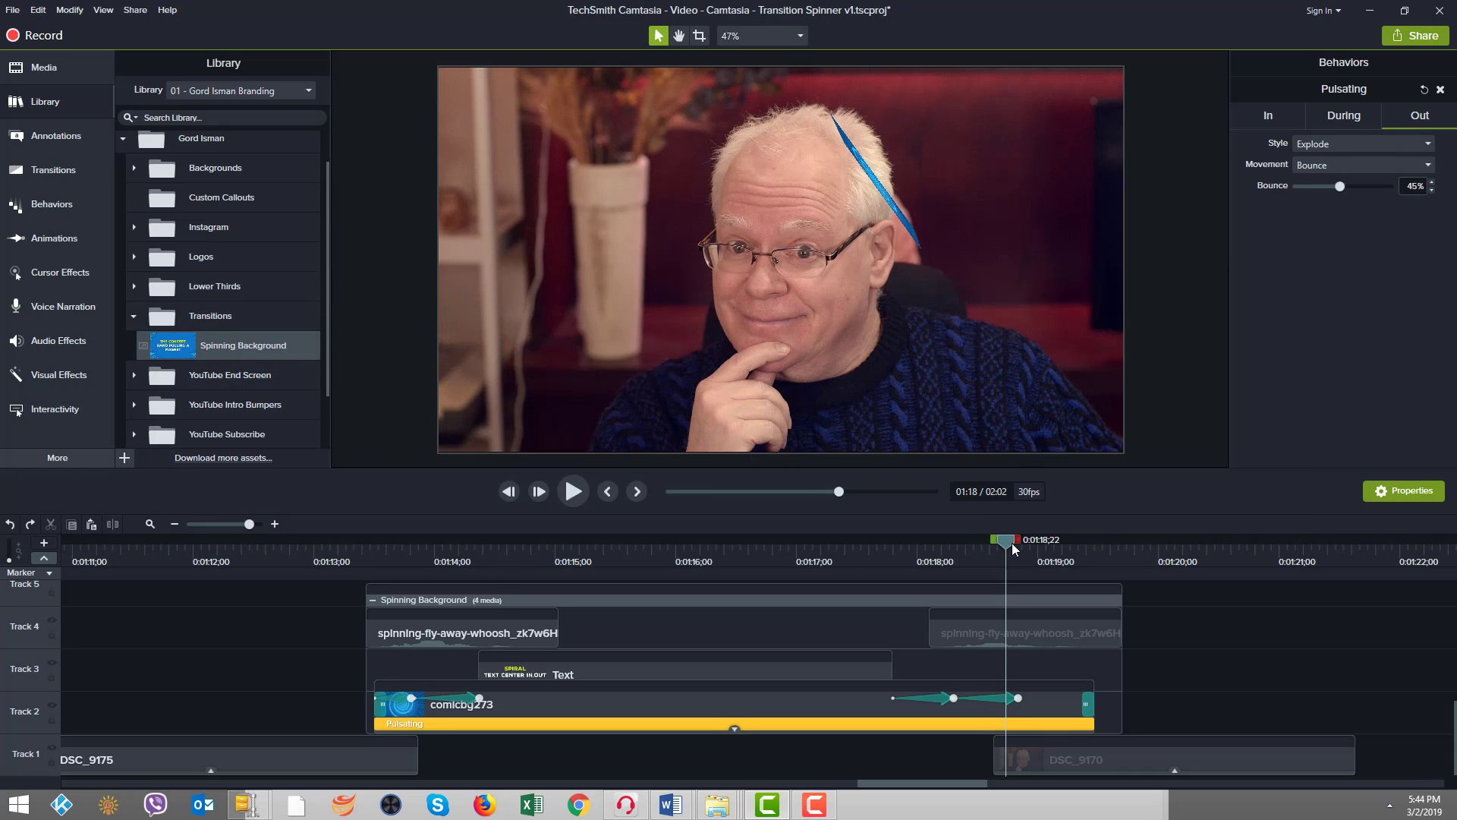
{"action": "mouse_move", "coordinate": [1010, 545]}
{"action": "left_mouse_down"}
{"action": "mouse_move", "coordinate": [935, 547]}
{"action": "mouse_move", "coordinate": [1031, 540]}
{"action": "left_mouse_up"}
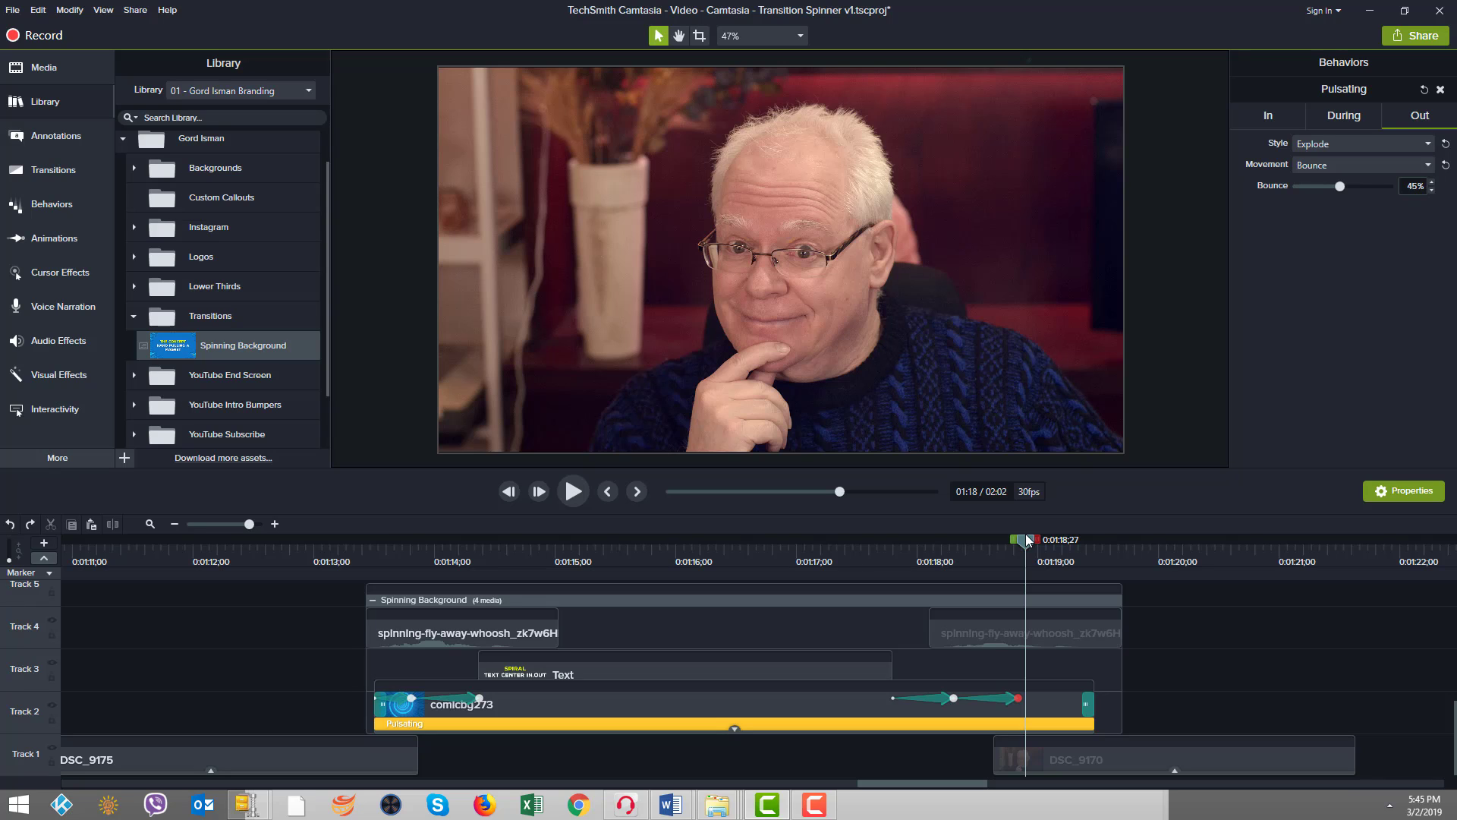
{"action": "left_click", "coordinate": [732, 726]}
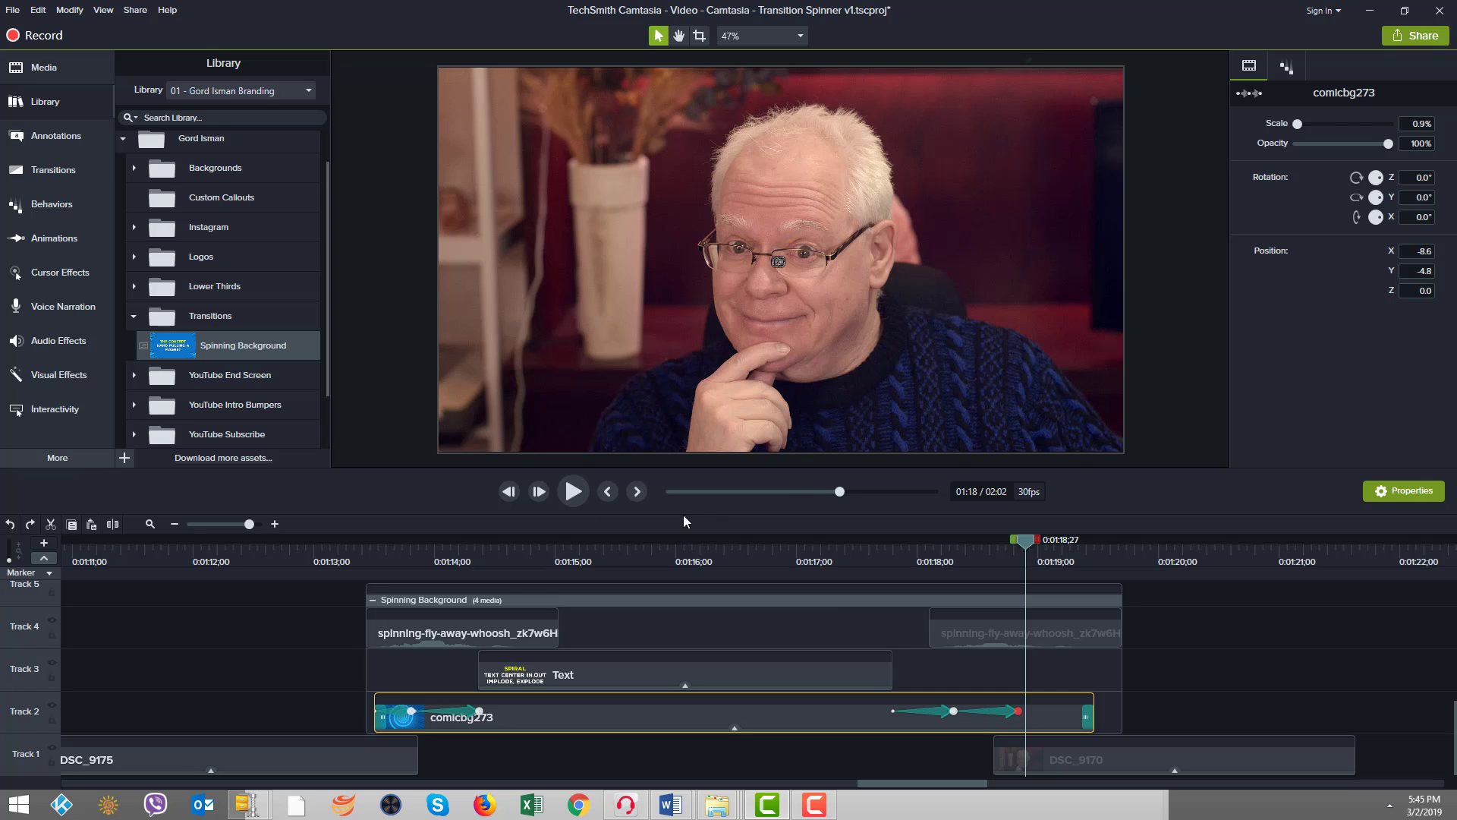
Step: Show the Text clip's Scale behavior and scrub to watch SPIRAL grow from the center out
{"action": "left_click_drag", "start_coordinate": [670, 558], "coordinate": [632, 552]}
{"action": "left_click", "coordinate": [687, 687]}
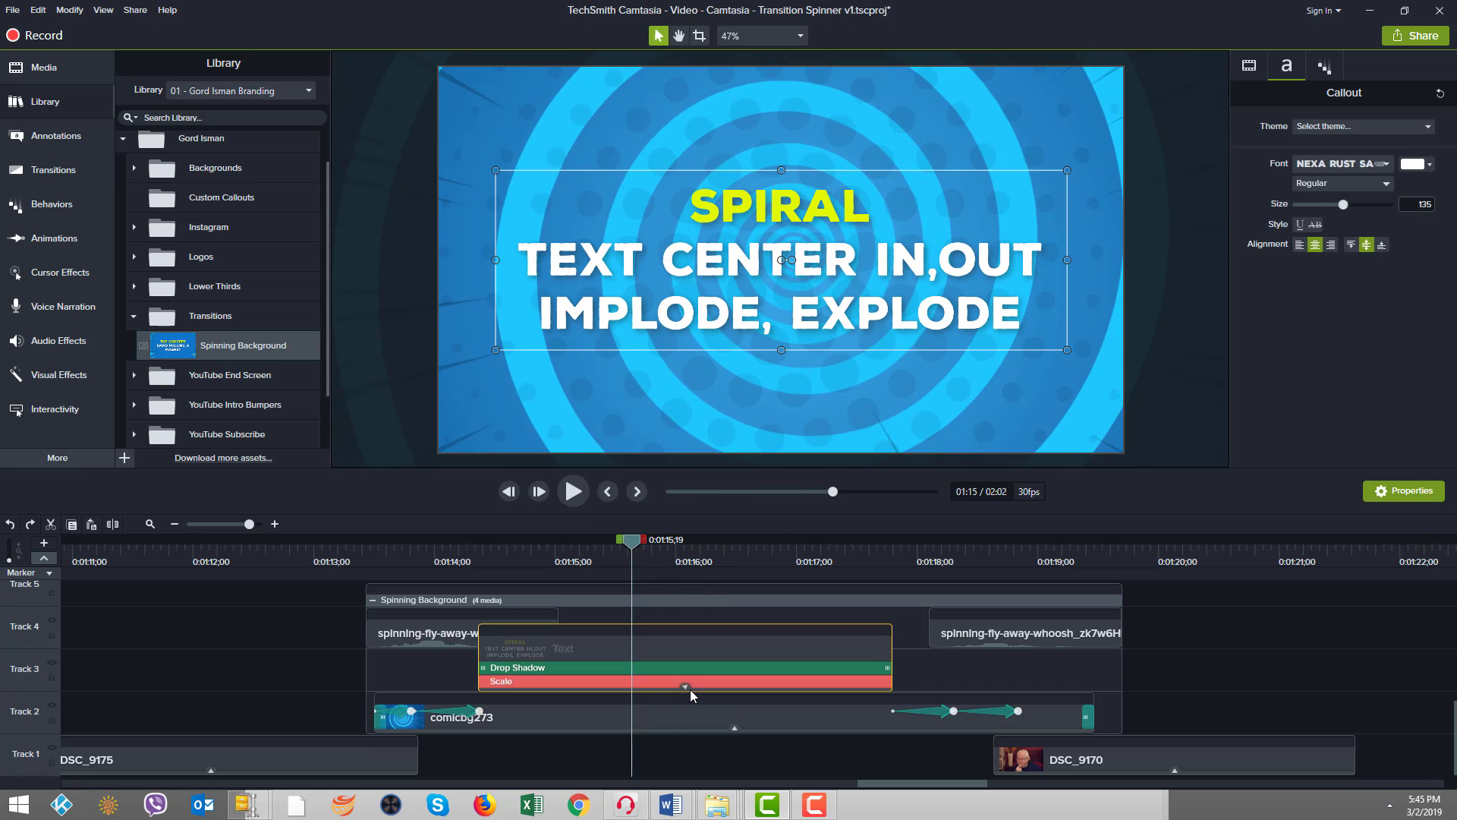
{"action": "left_click", "coordinate": [636, 683]}
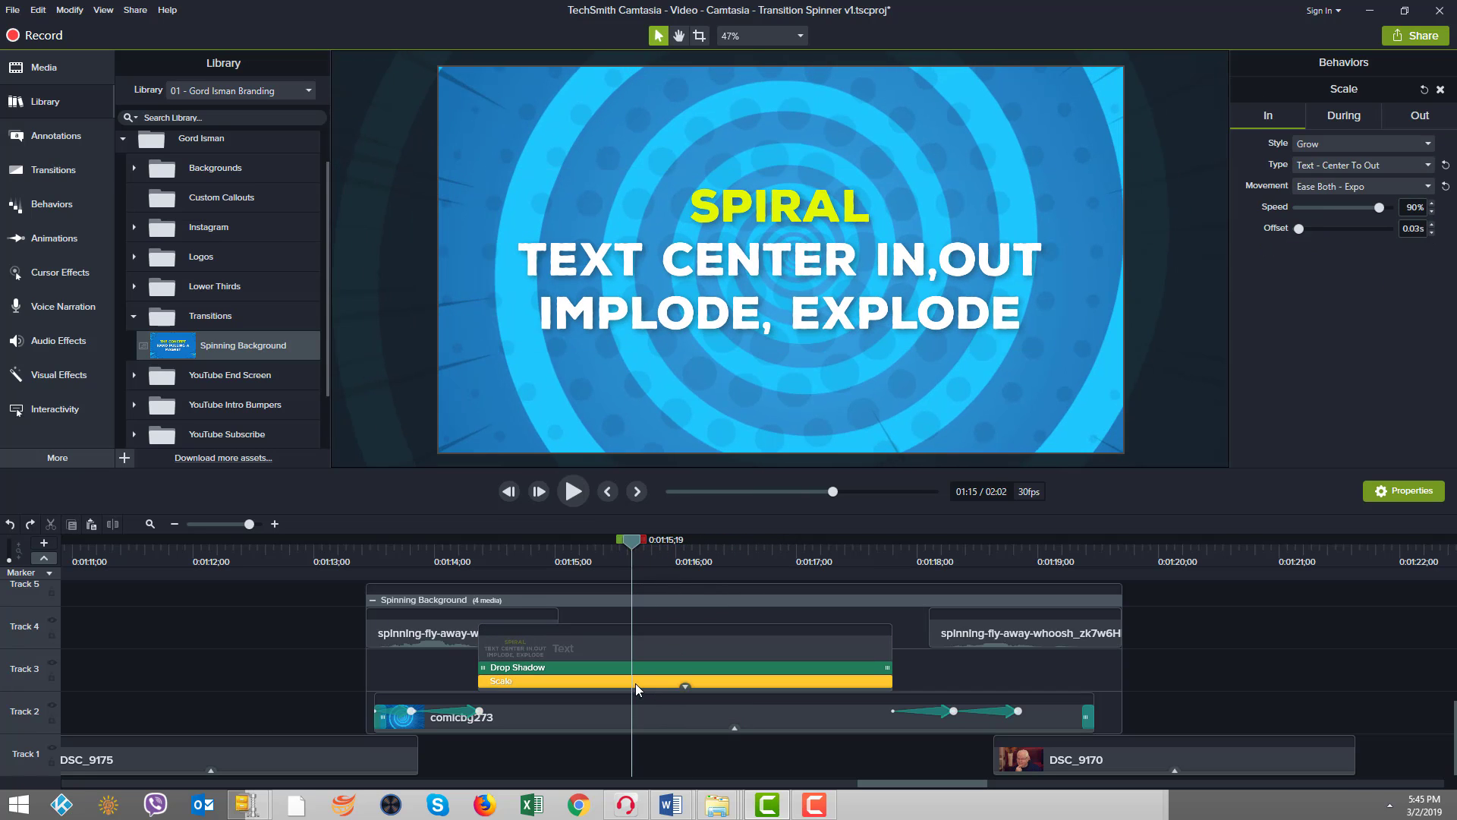
{"action": "right_click", "coordinate": [636, 643]}
{"action": "left_click", "coordinate": [659, 671]}
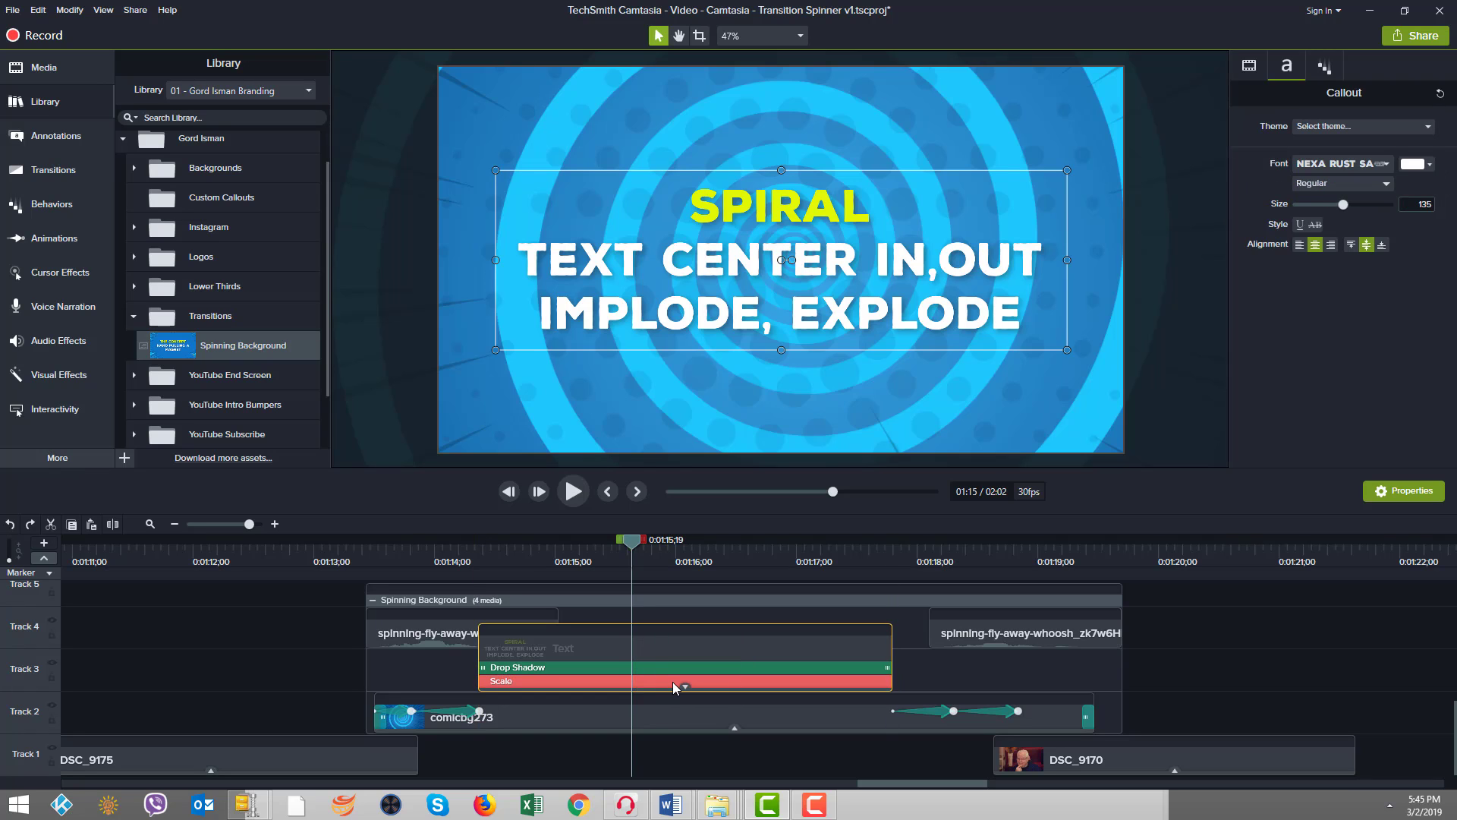
{"action": "left_click", "coordinate": [672, 682]}
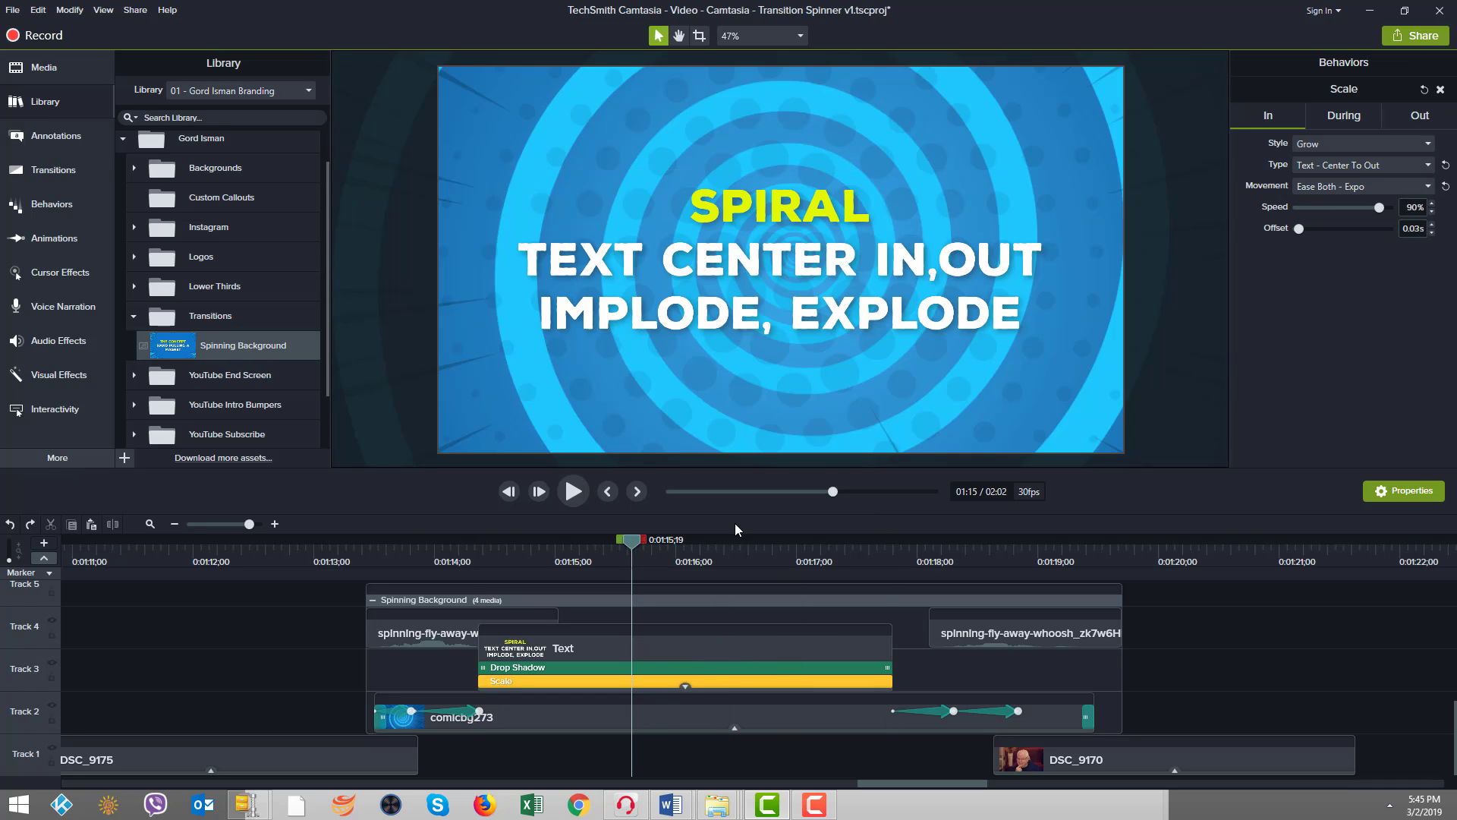
{"action": "left_click_drag", "start_coordinate": [636, 544], "coordinate": [504, 583]}
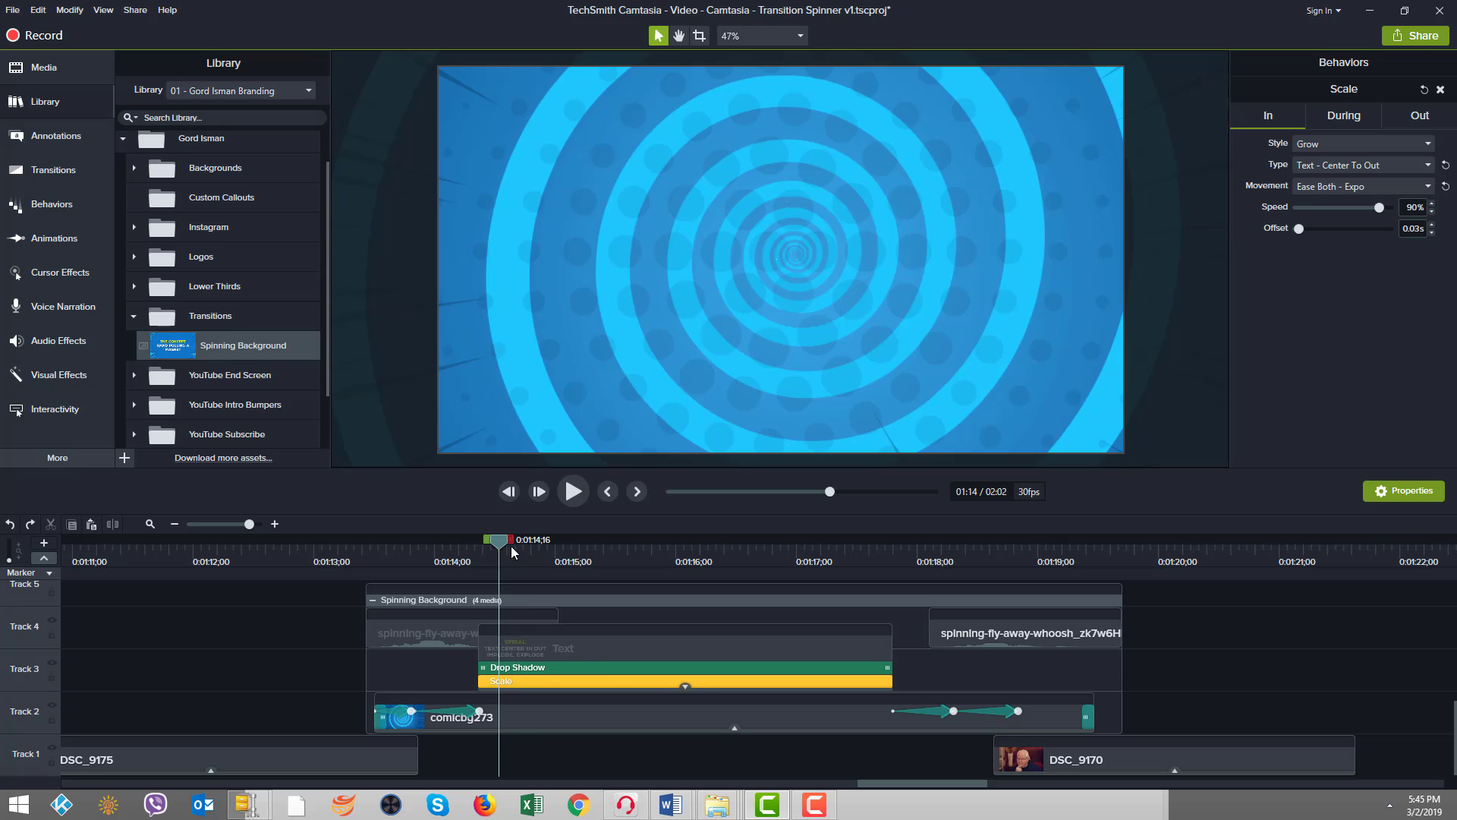
{"action": "left_click", "coordinate": [687, 686]}
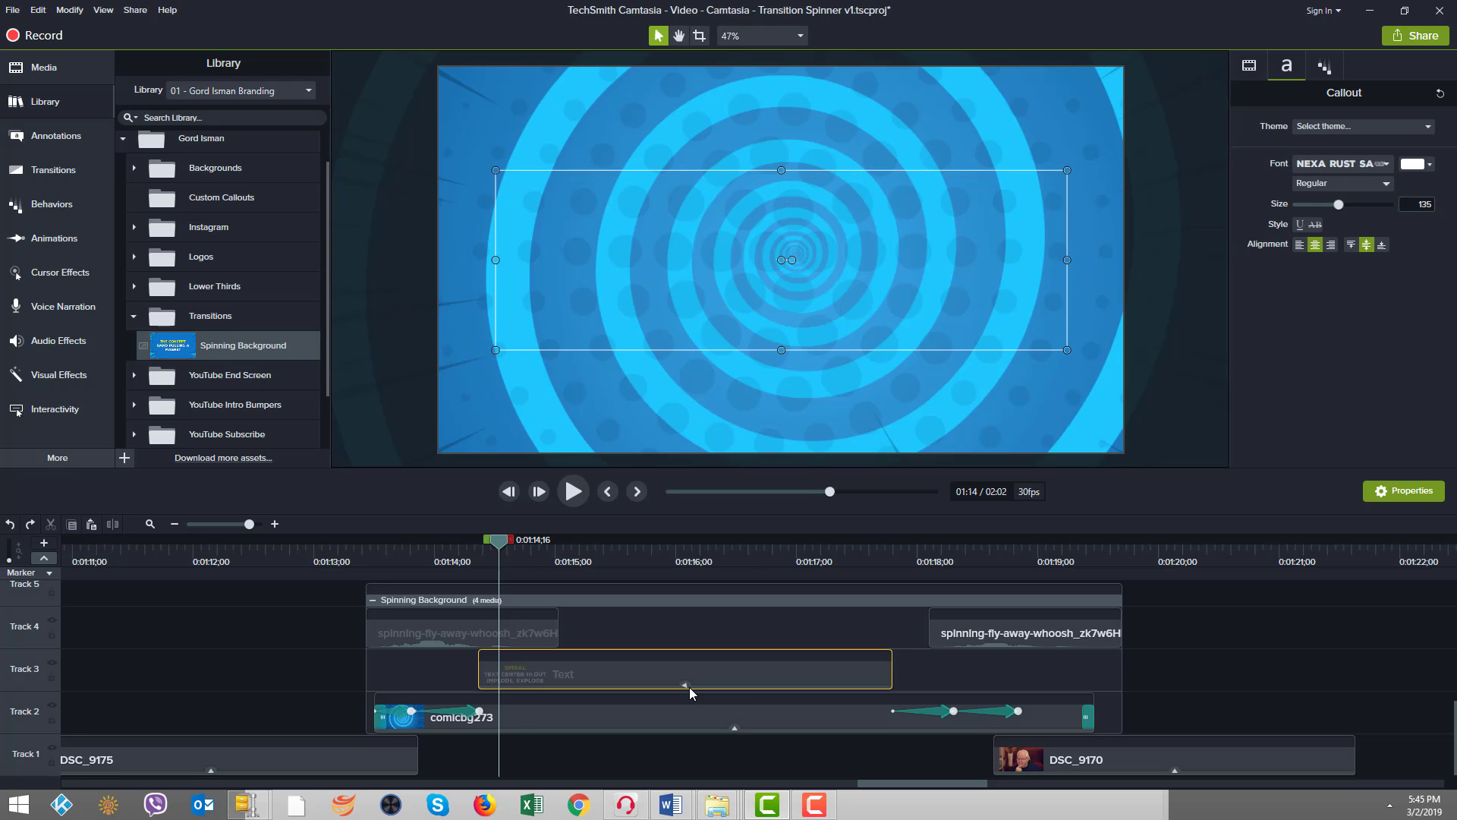
{"action": "left_click", "coordinate": [506, 562]}
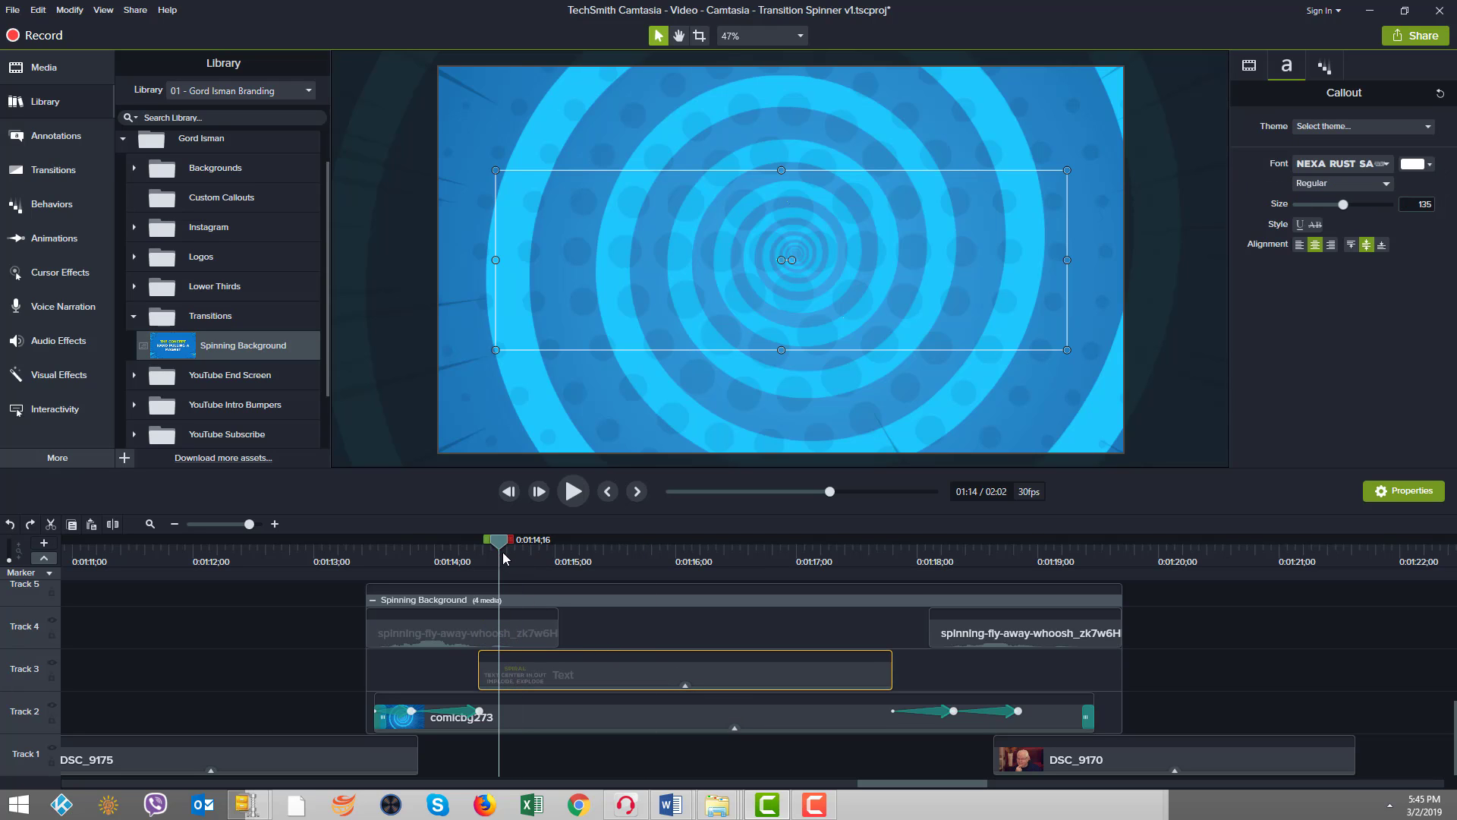
{"action": "left_click", "coordinate": [555, 568]}
{"action": "left_click_drag", "start_coordinate": [565, 571], "coordinate": [521, 580]}
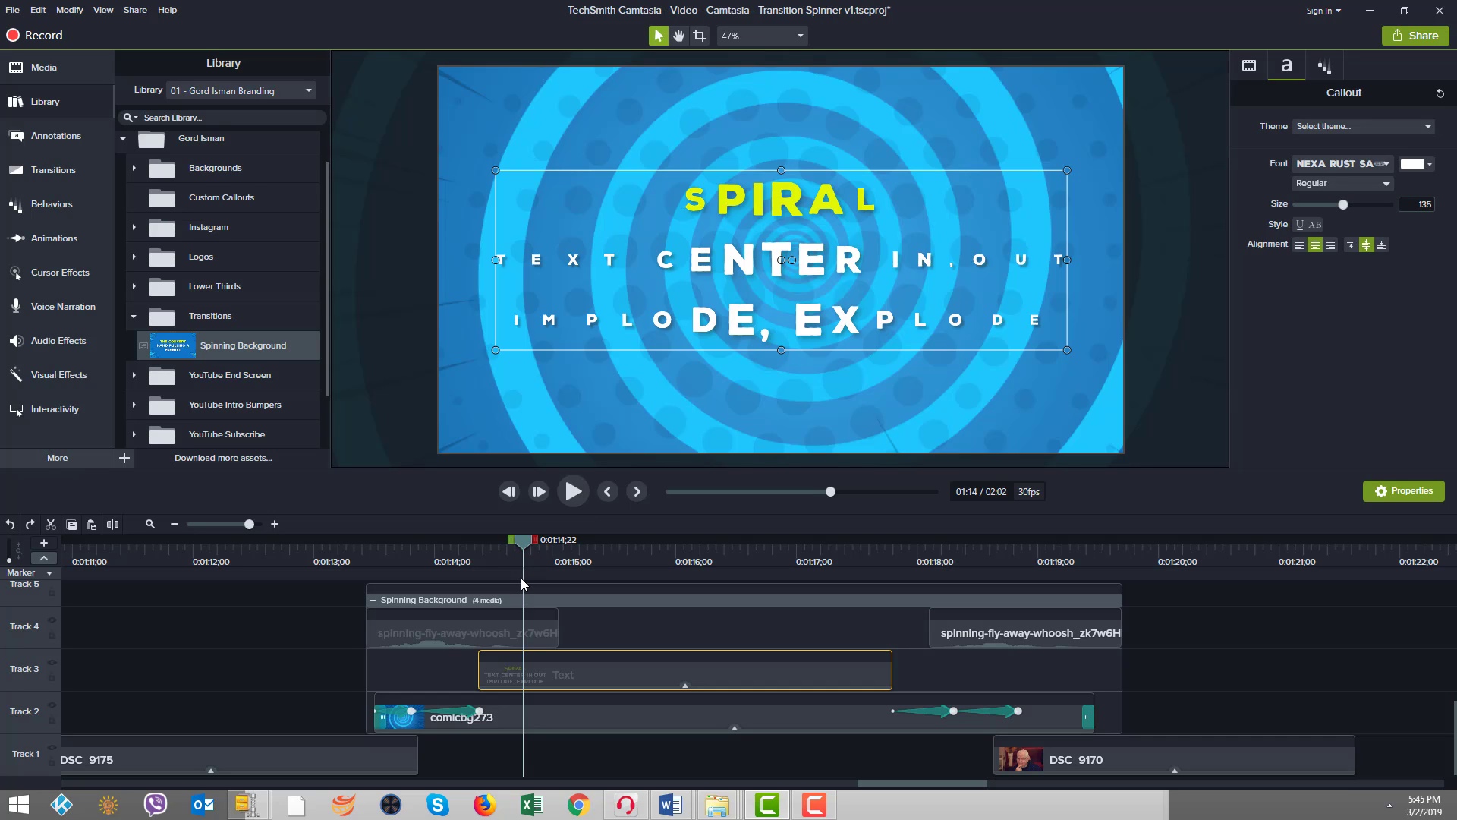
{"action": "left_click_drag", "start_coordinate": [522, 584], "coordinate": [566, 581]}
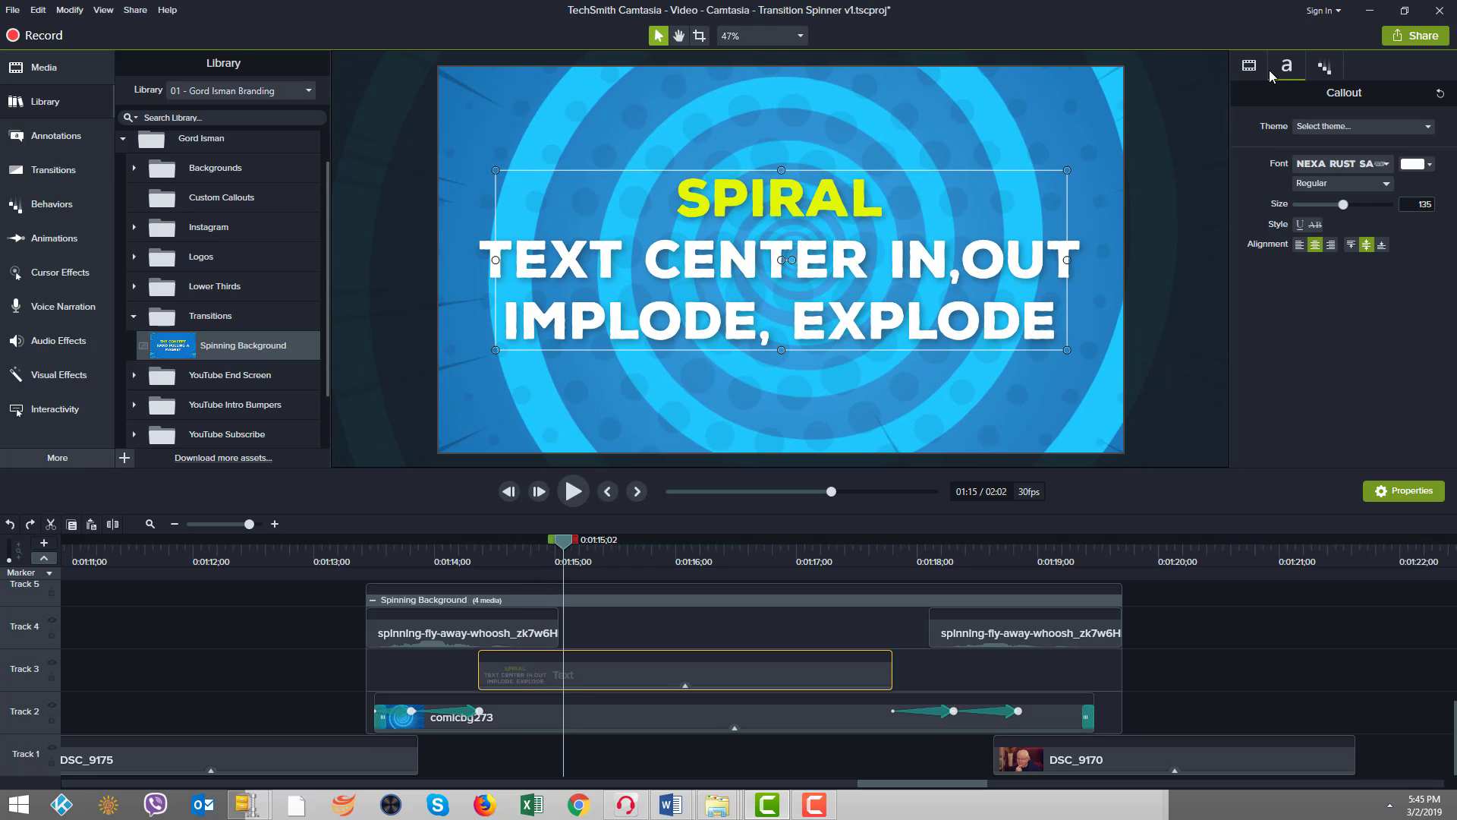
Step: Check the text's Behaviors In and Out settings, previewing its Shrink out to center exit
{"action": "left_click", "coordinate": [1246, 70]}
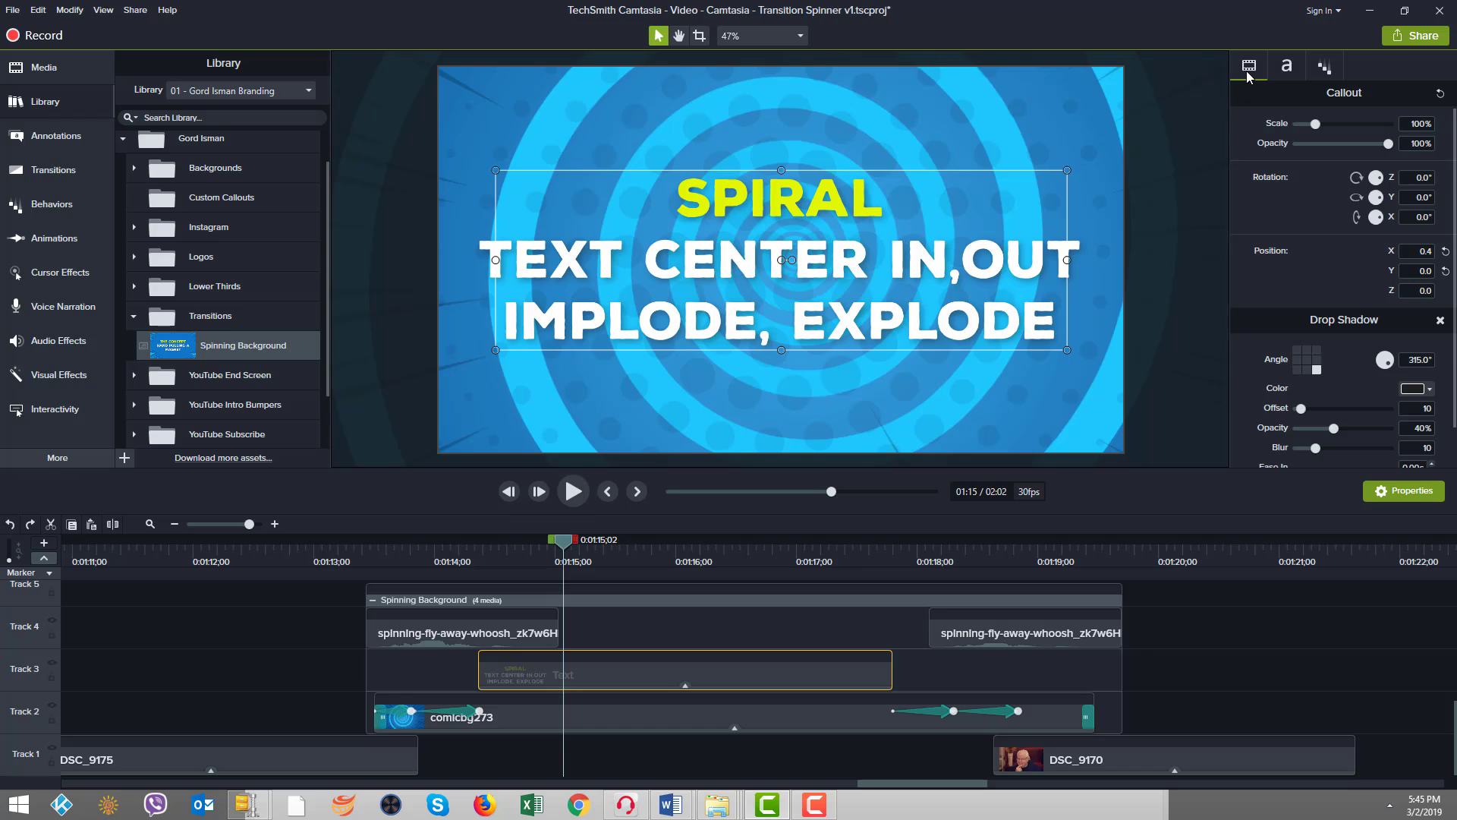
{"action": "left_click", "coordinate": [1325, 70]}
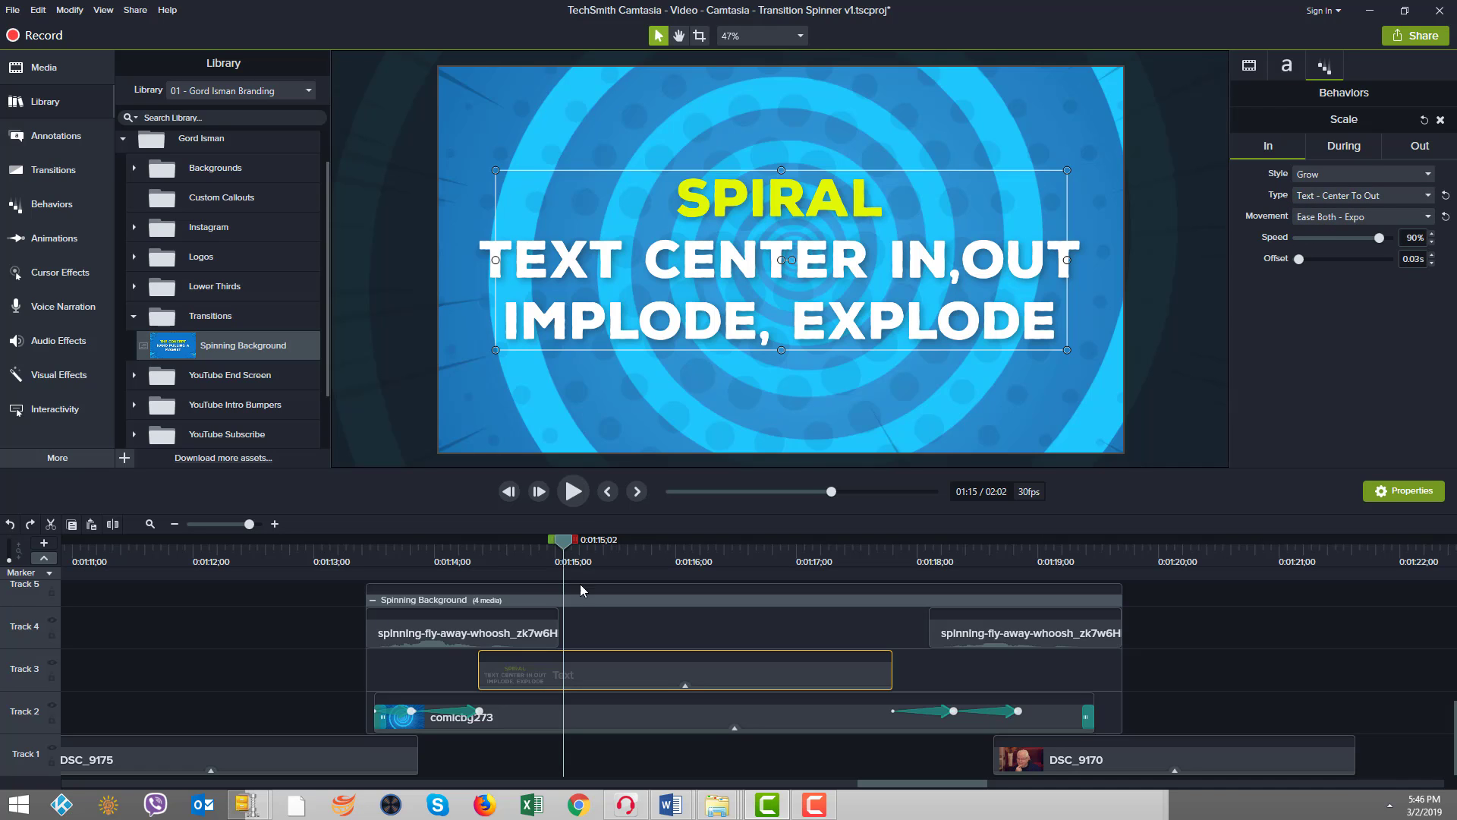
{"action": "left_click_drag", "start_coordinate": [570, 553], "coordinate": [851, 563]}
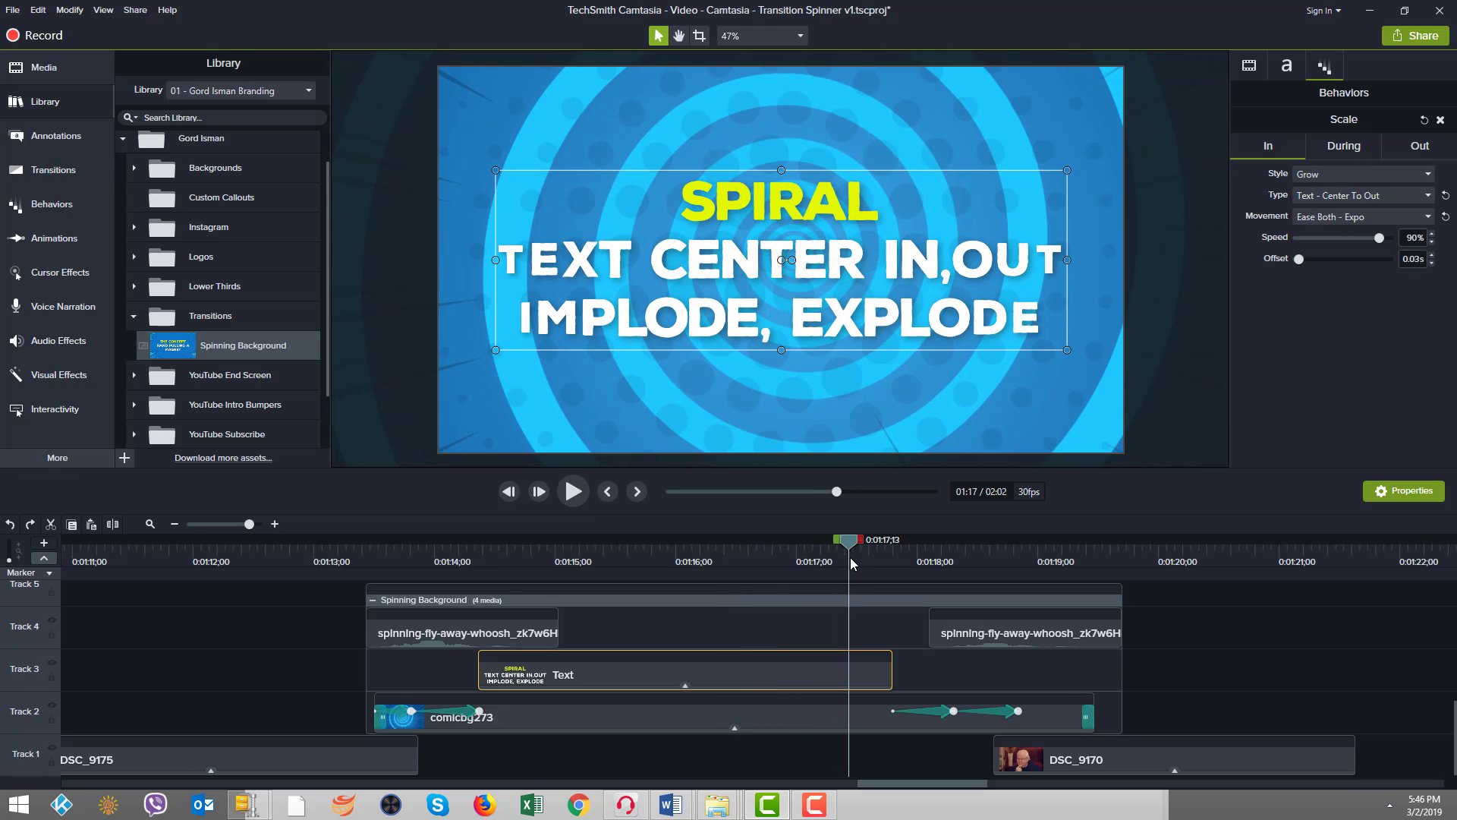
{"action": "left_click", "coordinate": [1426, 149]}
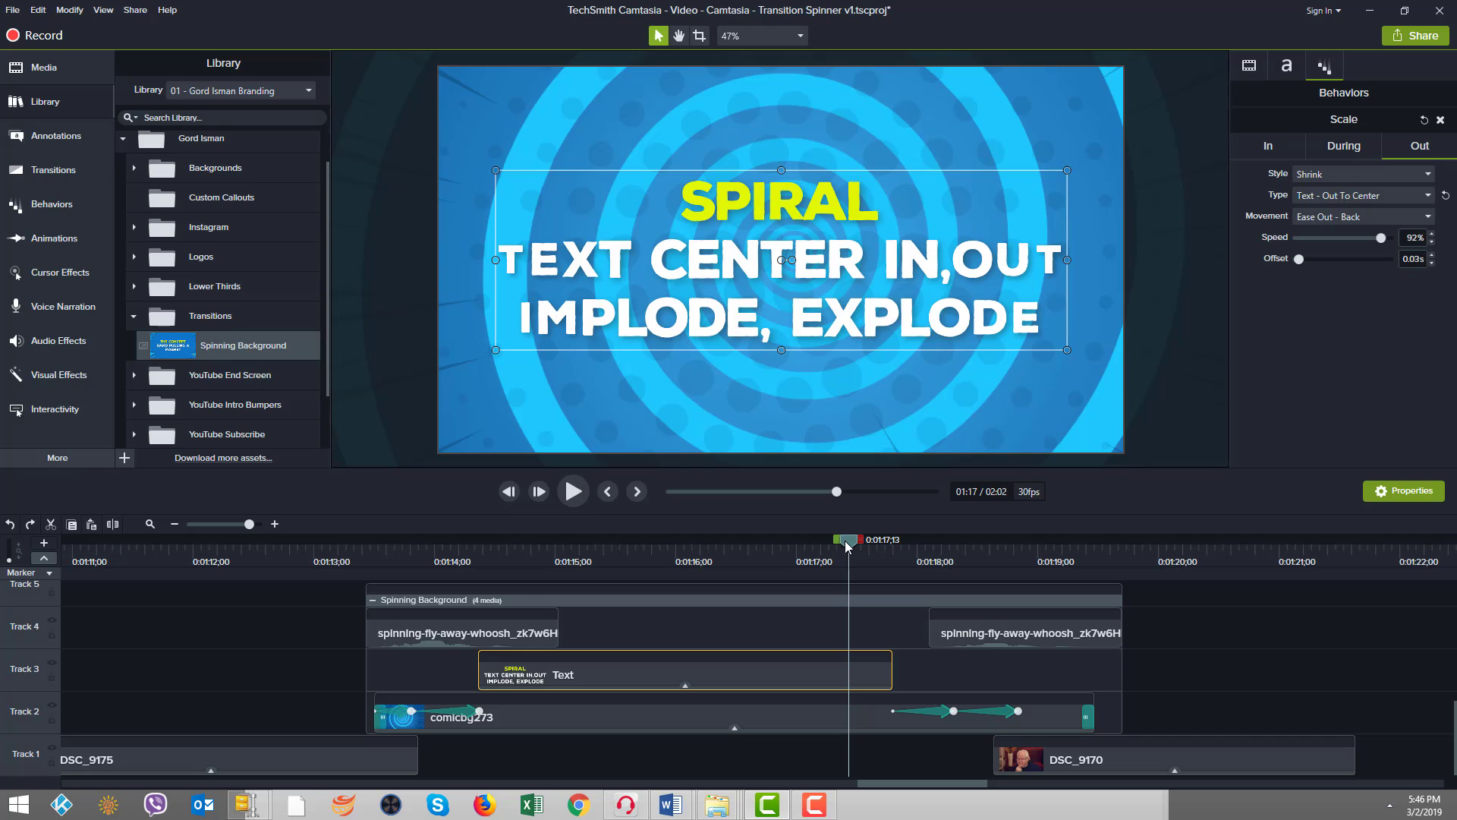
{"action": "left_click_drag", "start_coordinate": [848, 543], "coordinate": [1177, 518]}
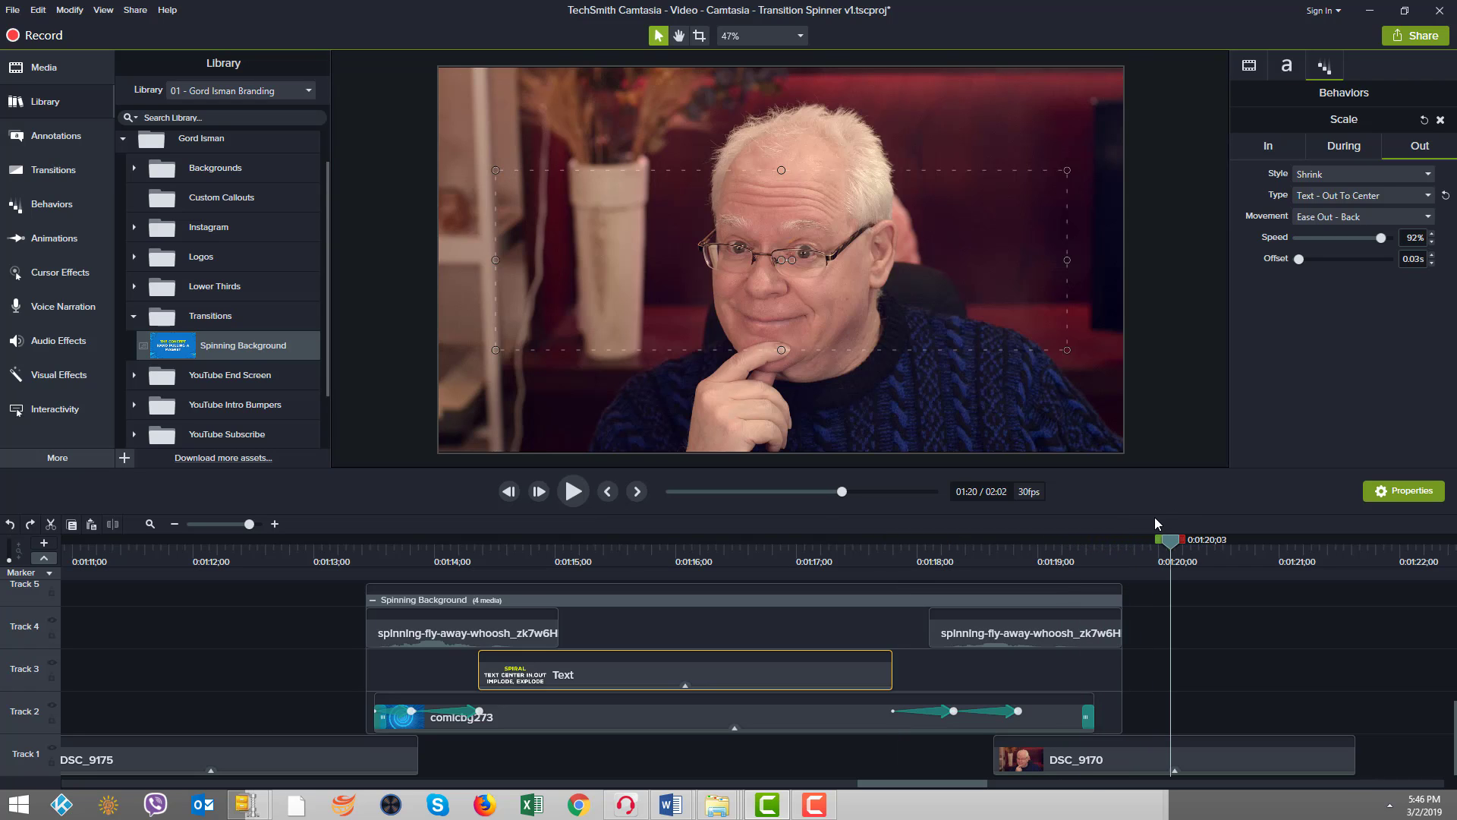